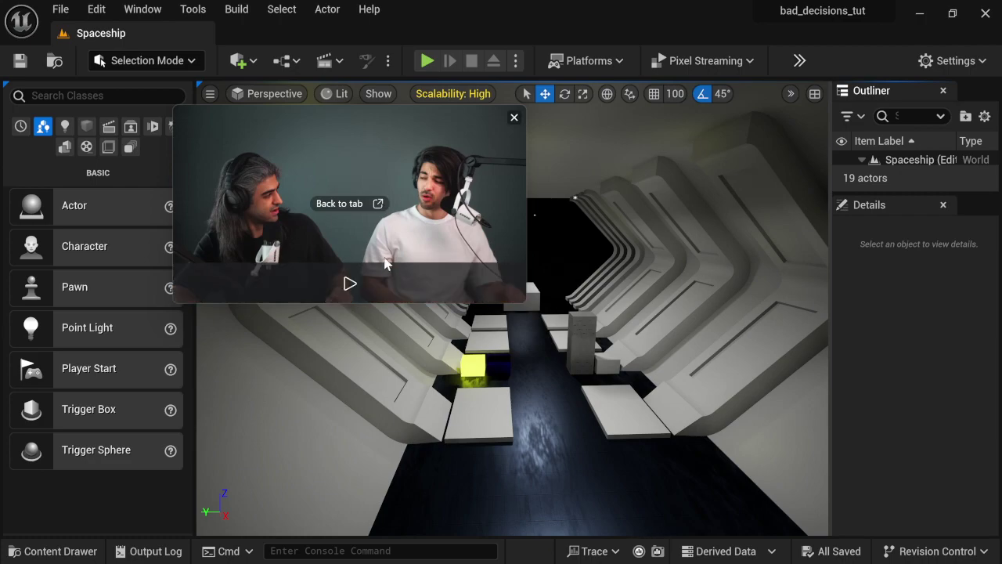
- Reposition and enlarge the floating picture-in-picture tutorial video, and start its playback
drag(479, 188, 333, 90)
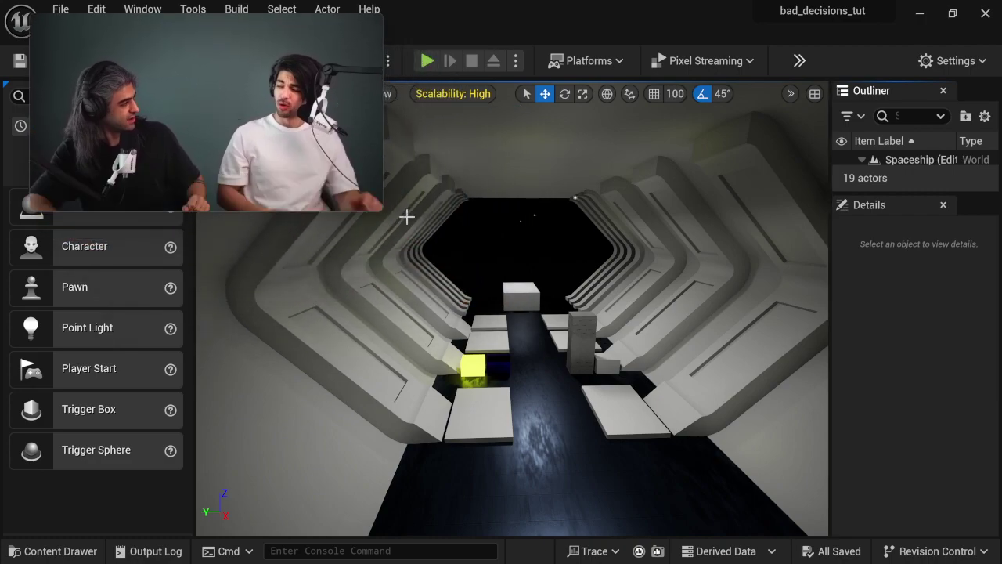
drag(382, 210, 588, 327)
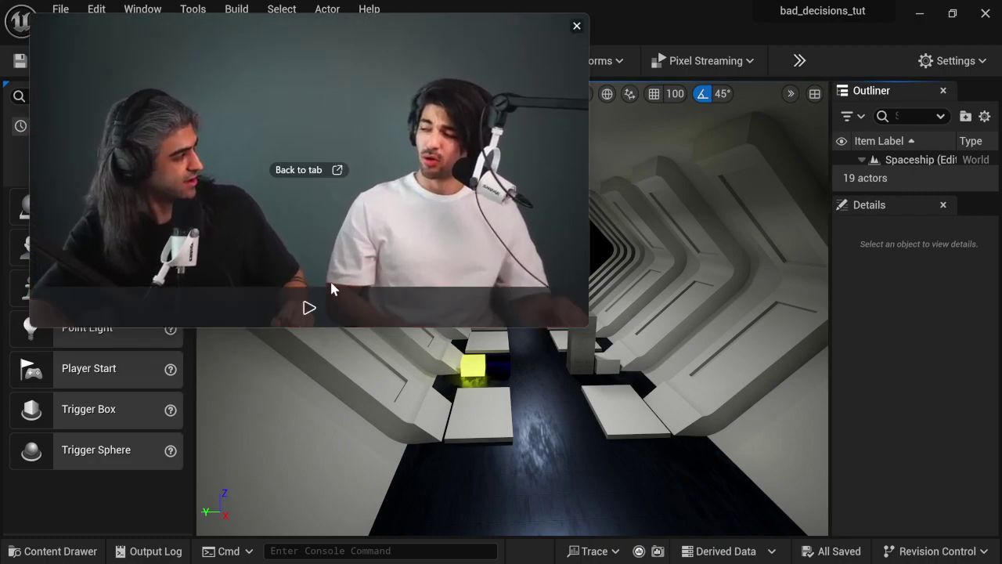
click(309, 307)
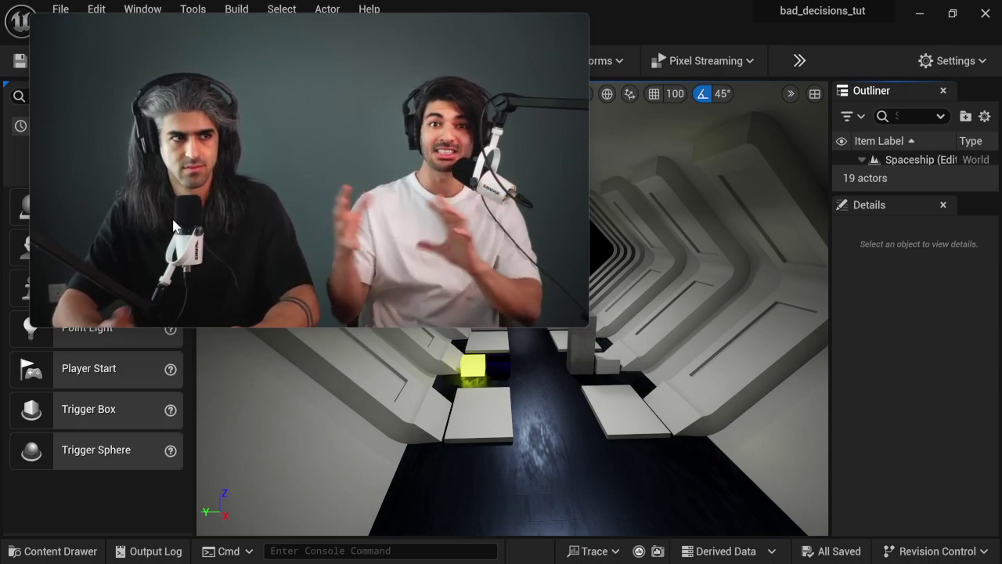
mouse_move(174, 249)
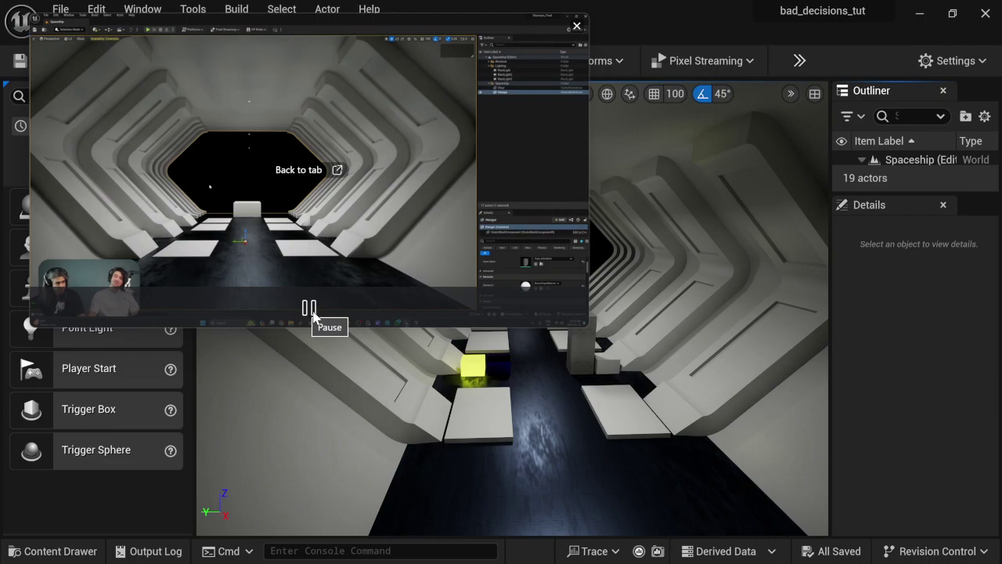
mouse_move(278, 230)
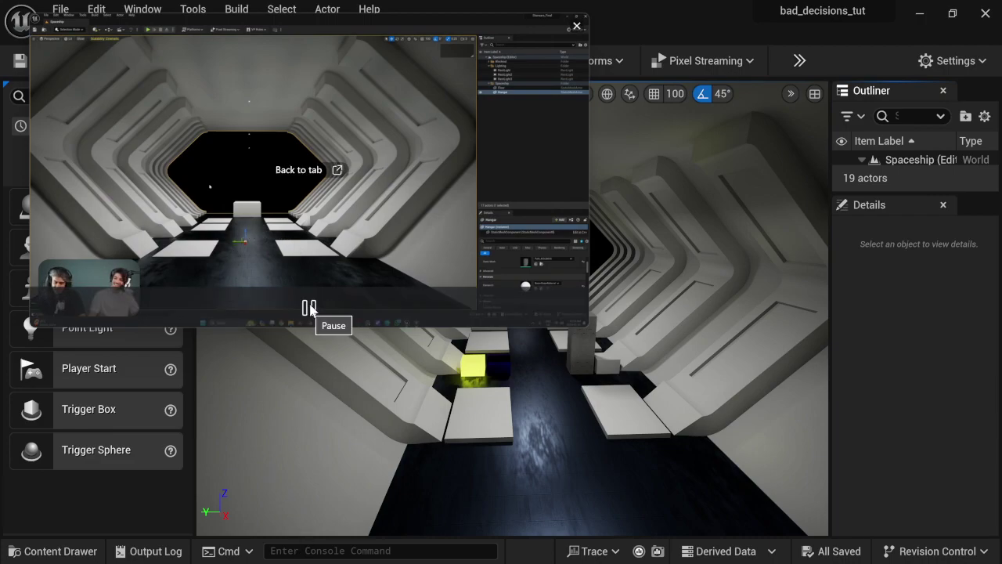
- Browse the project's StarterContent Materials folder to the row of metal materials
click(31, 549)
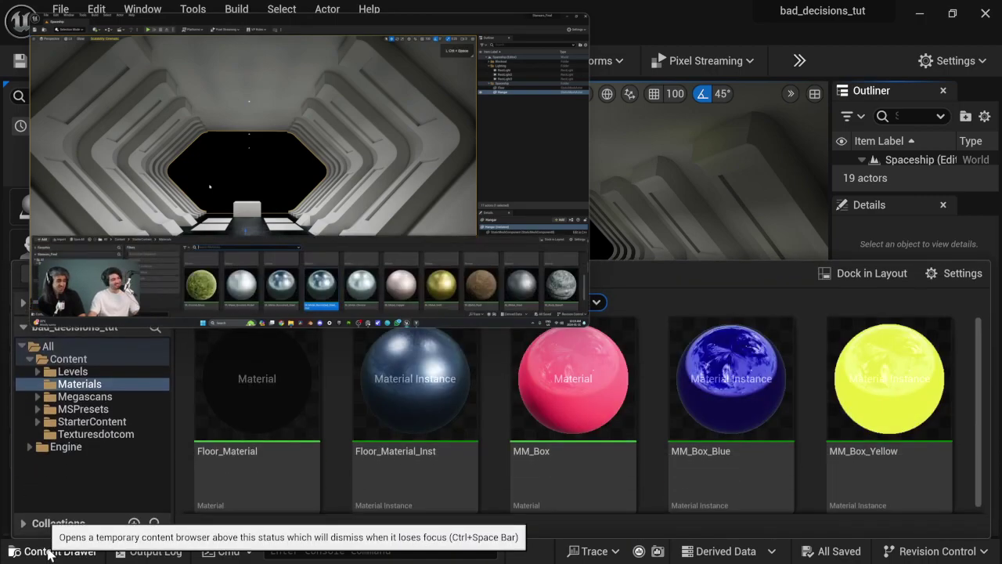
double_click(103, 423)
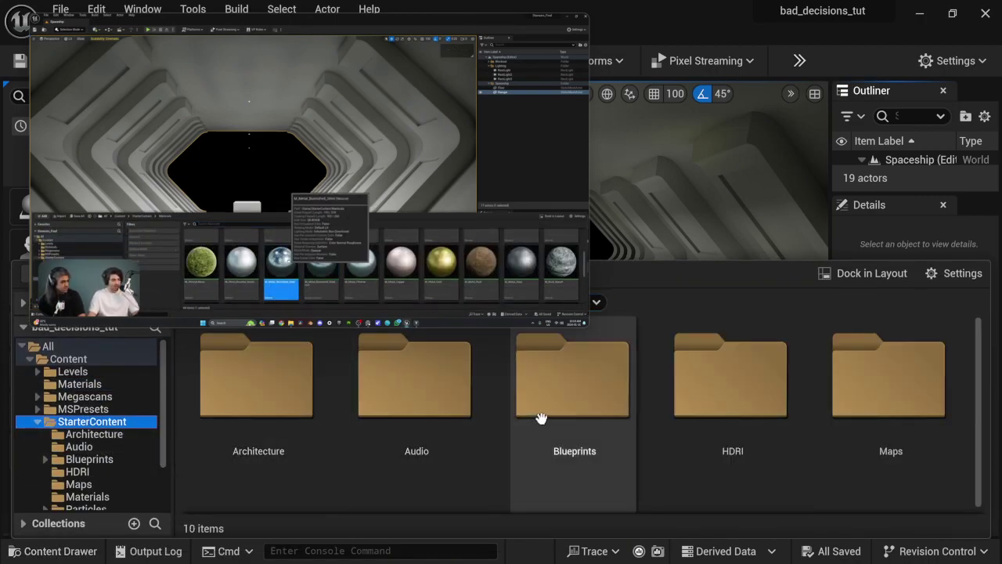
scroll(510, 419, down, 3)
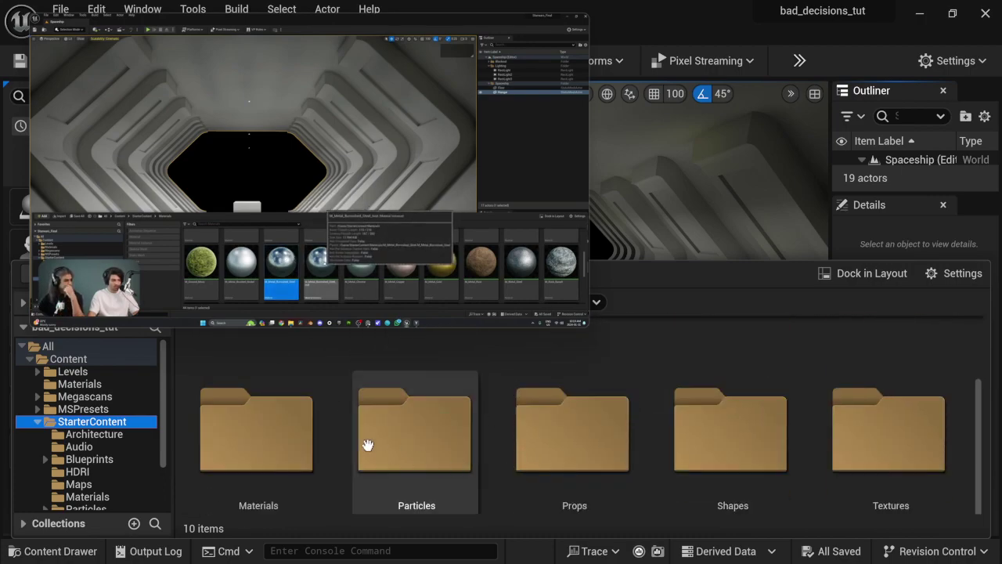
double_click(219, 428)
scroll(539, 458, down, 2)
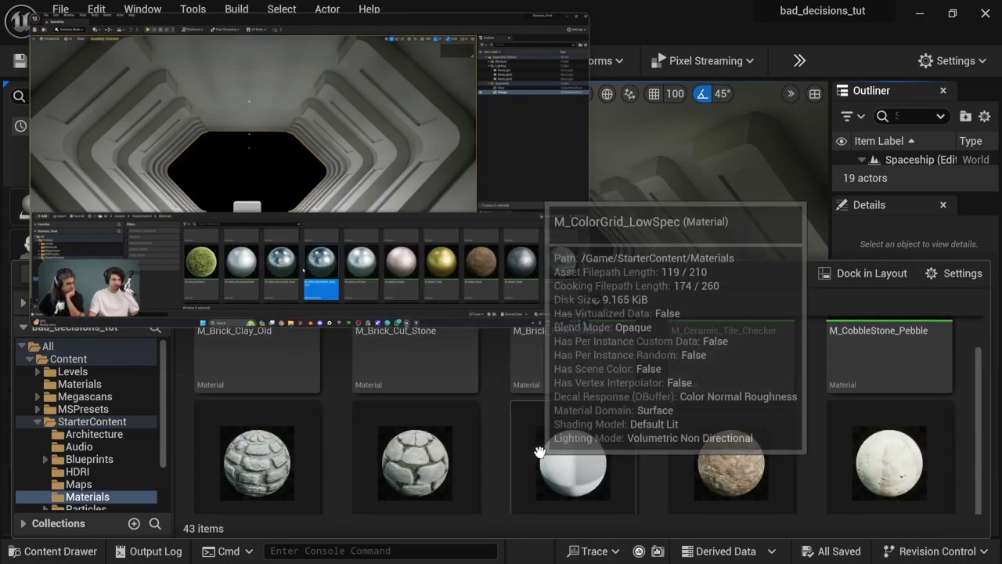
scroll(539, 453, down, 4)
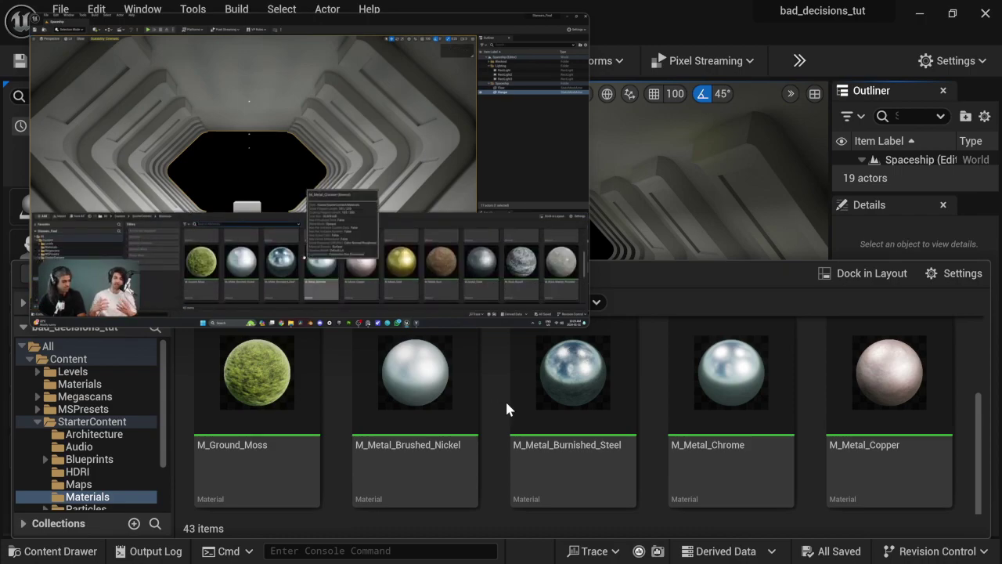
- Open the M_Metal_Burnished_Steel material and examine the node groups in its material graph
mouse_move(548, 403)
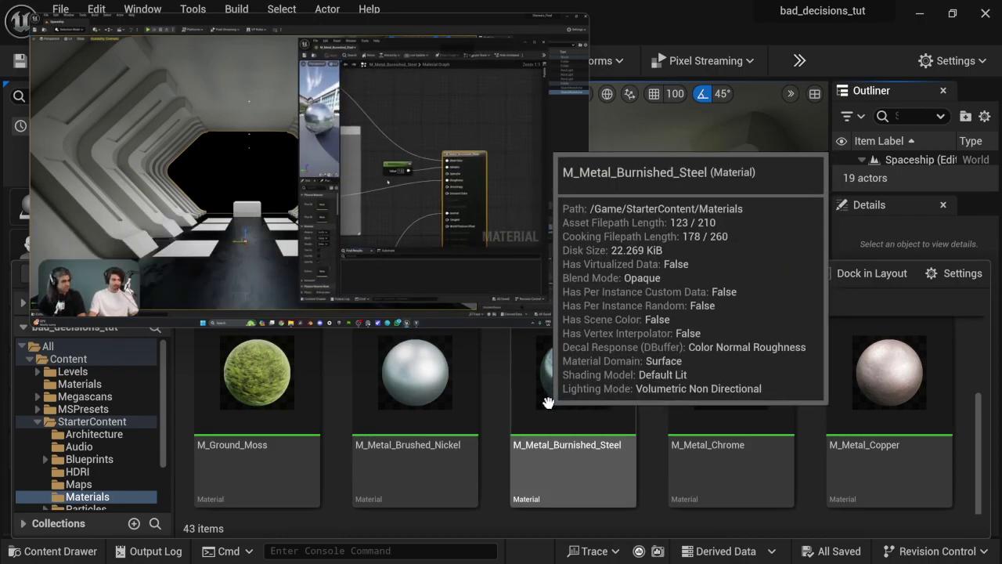
double_click(549, 402)
scroll(639, 319, down, 8)
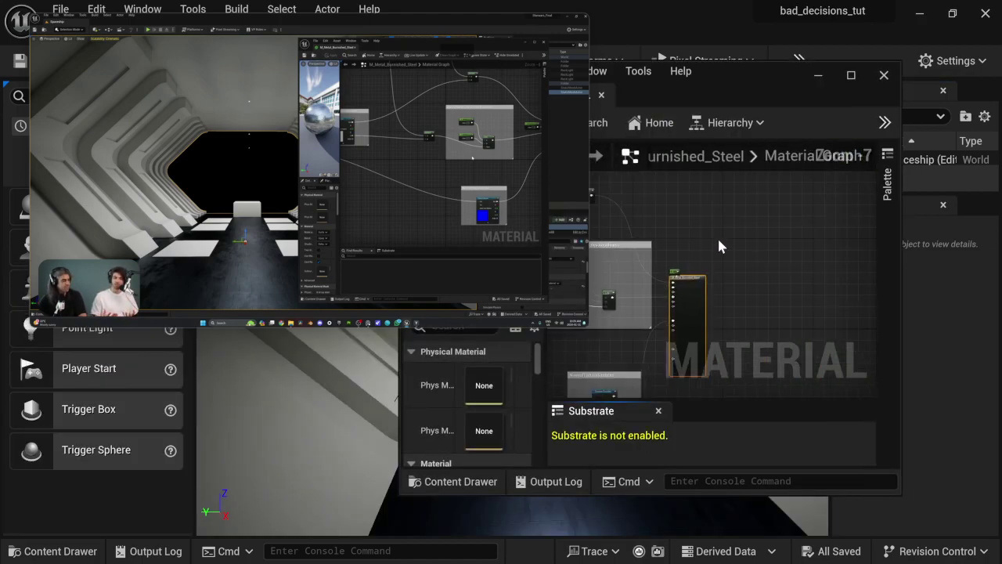
right_drag(620, 262, 681, 289)
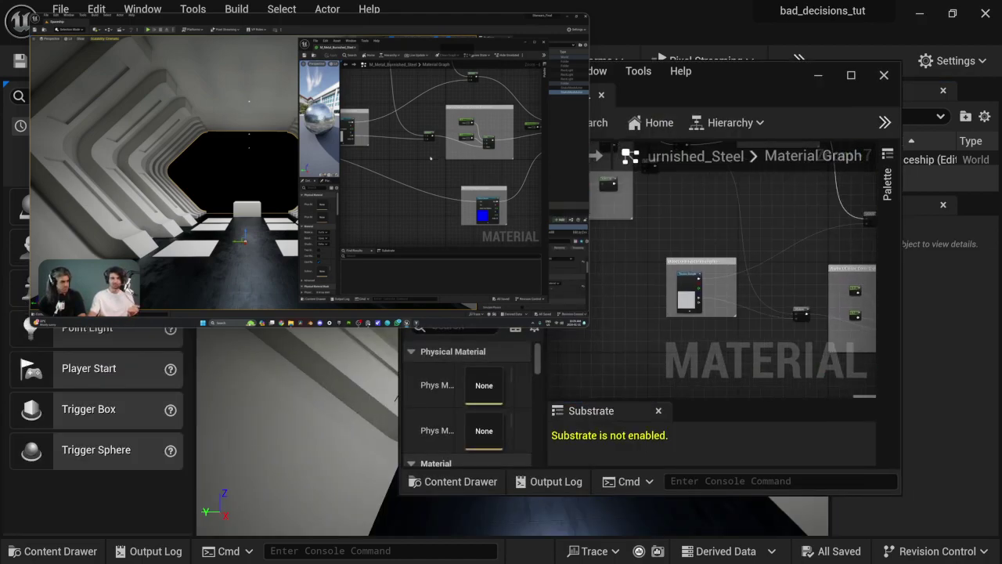
right_drag(810, 298, 765, 297)
scroll(722, 214, down, 5)
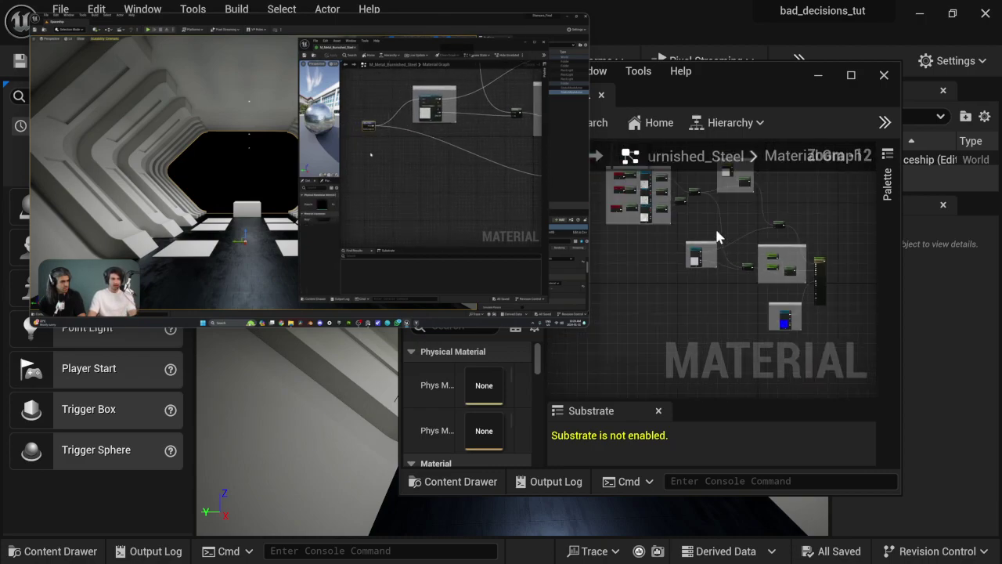
scroll(715, 226, up, 4)
right_drag(691, 216, 671, 273)
scroll(699, 268, down, 2)
scroll(729, 249, up, 1)
mouse_move(533, 197)
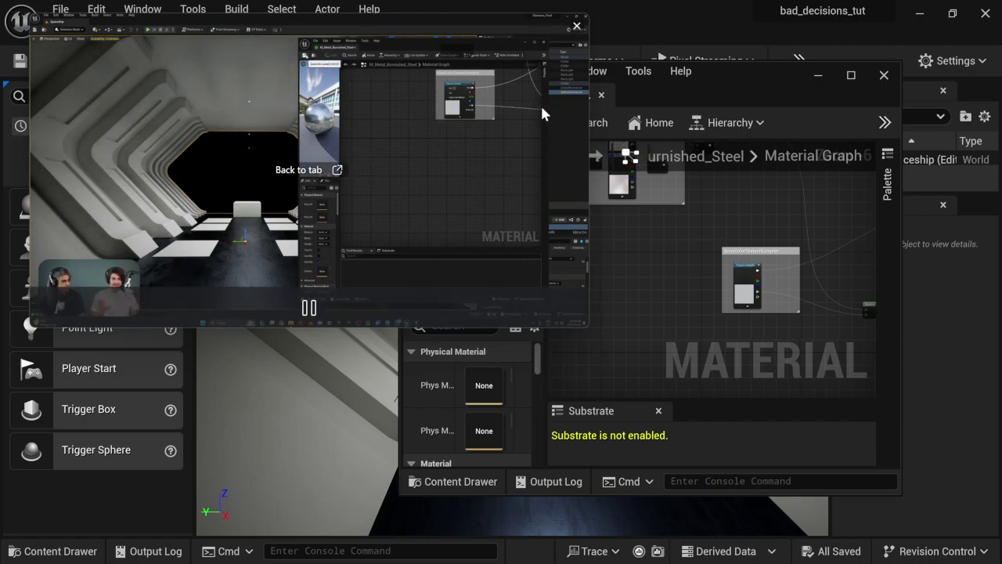
- Move the floating video and the material editor window apart, and show the StarterContent materials again
drag(381, 132, 329, 124)
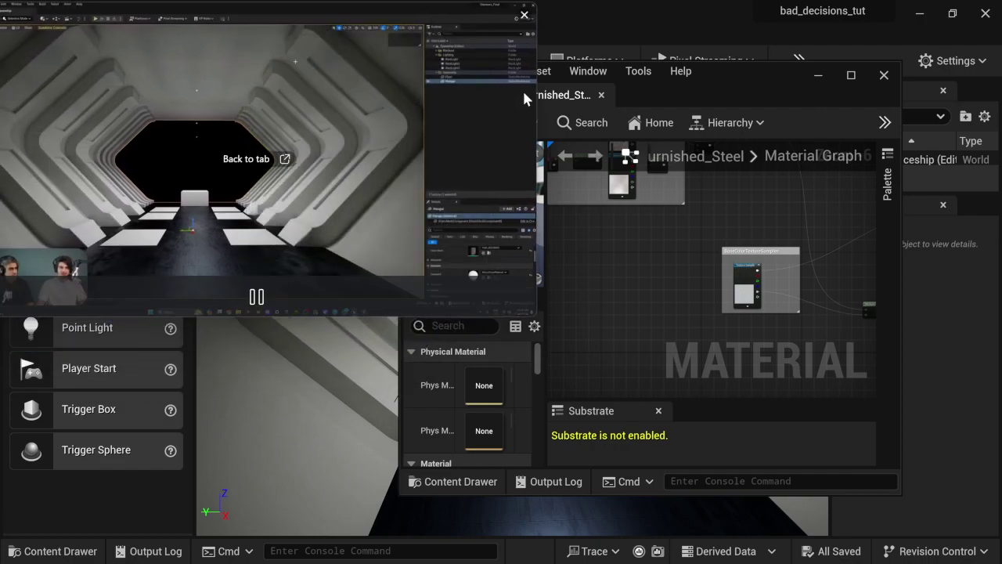
drag(722, 78, 836, 47)
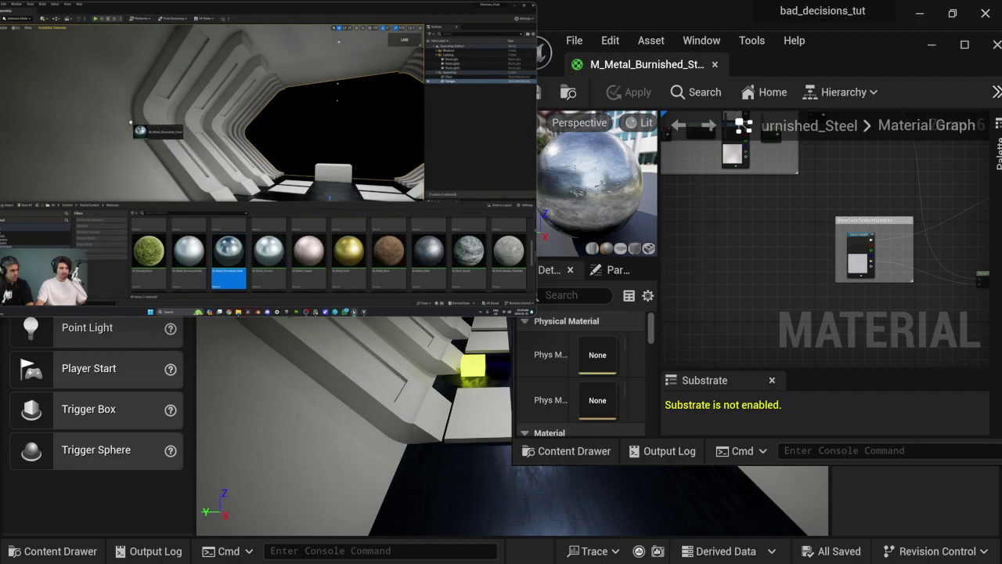
click(83, 550)
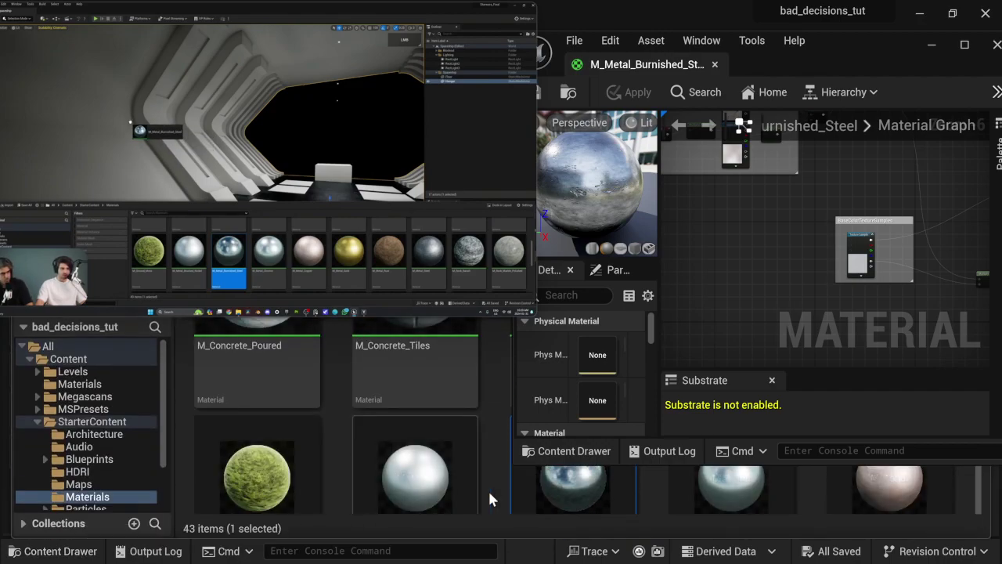
- Switch to the tutorial's YouTube page in the browser and pause the video
click(227, 166)
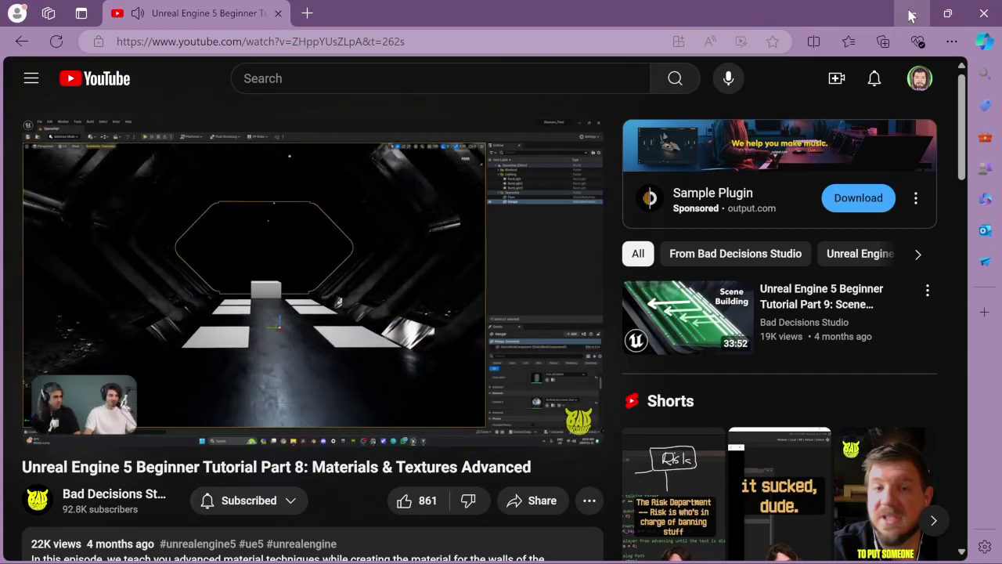
click(911, 14)
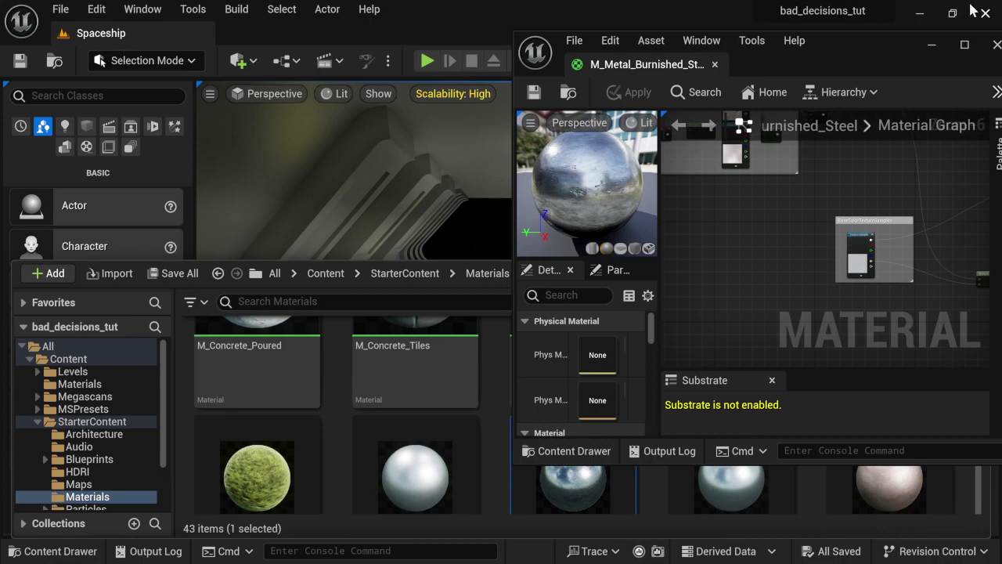
key(alt+Tab)
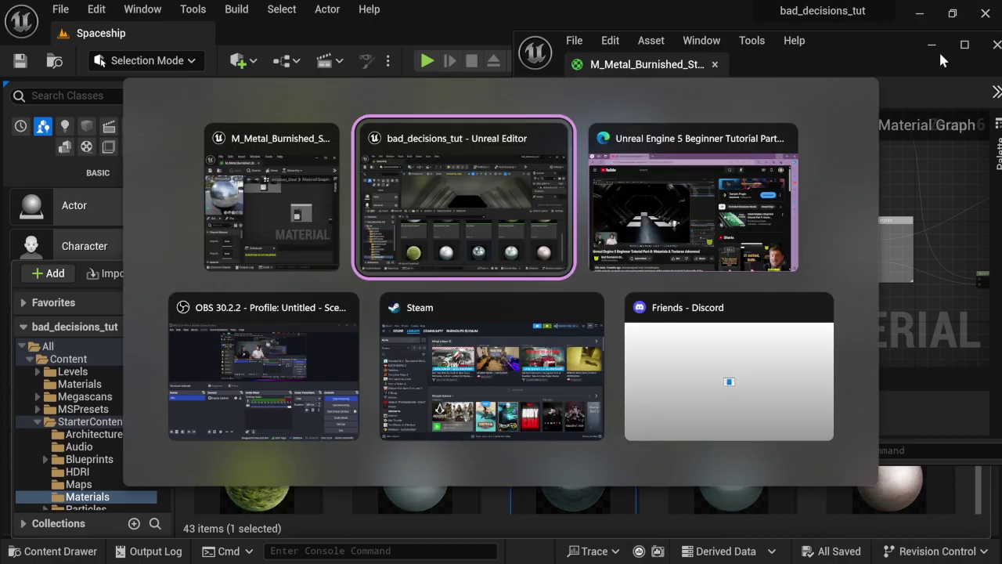
key(alt+Tab)
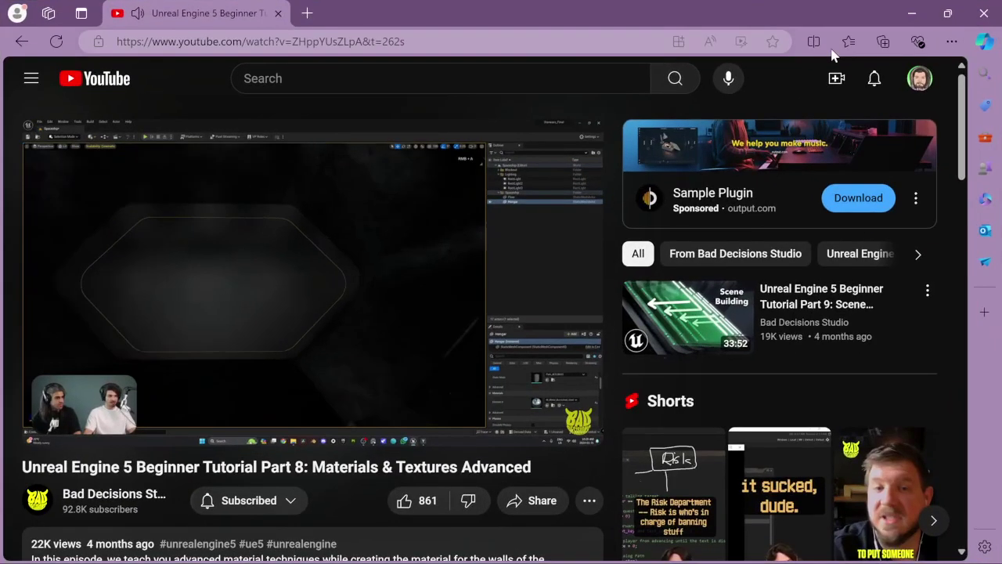
click(55, 428)
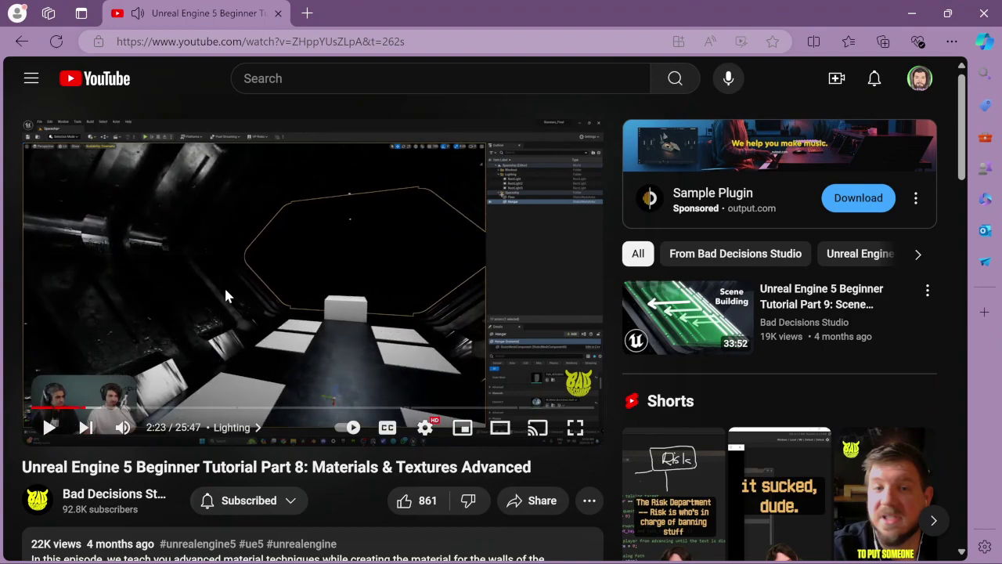
- Show the paused tutorial video in picture in picture and switch back to Unreal Editor
right_click(229, 285)
right_click(221, 242)
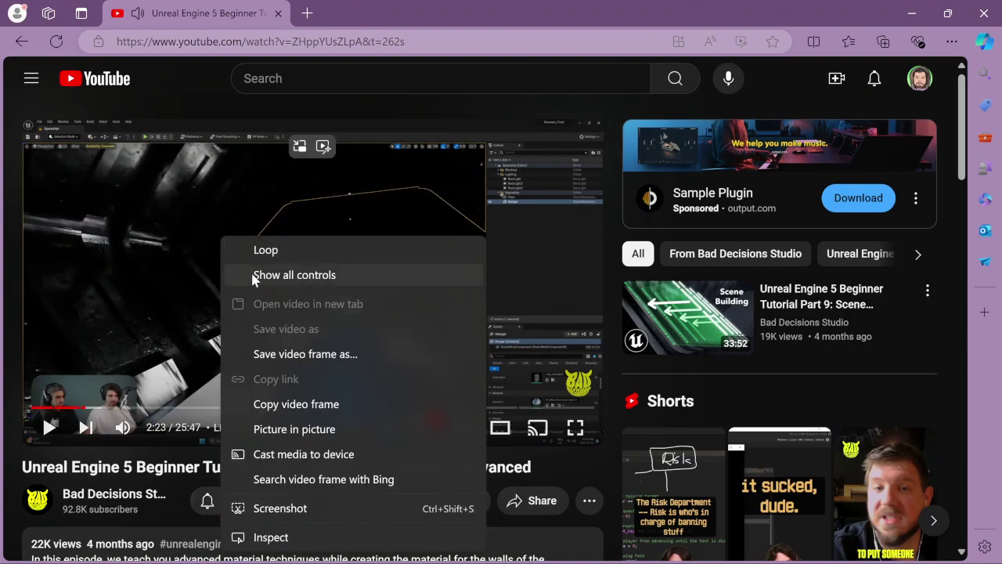
click(311, 427)
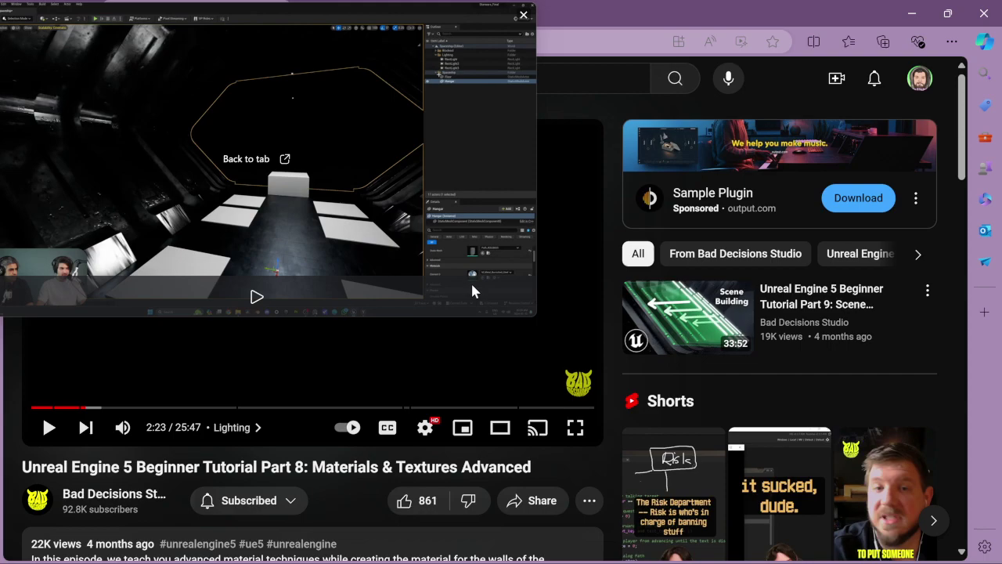
key(alt+Tab)
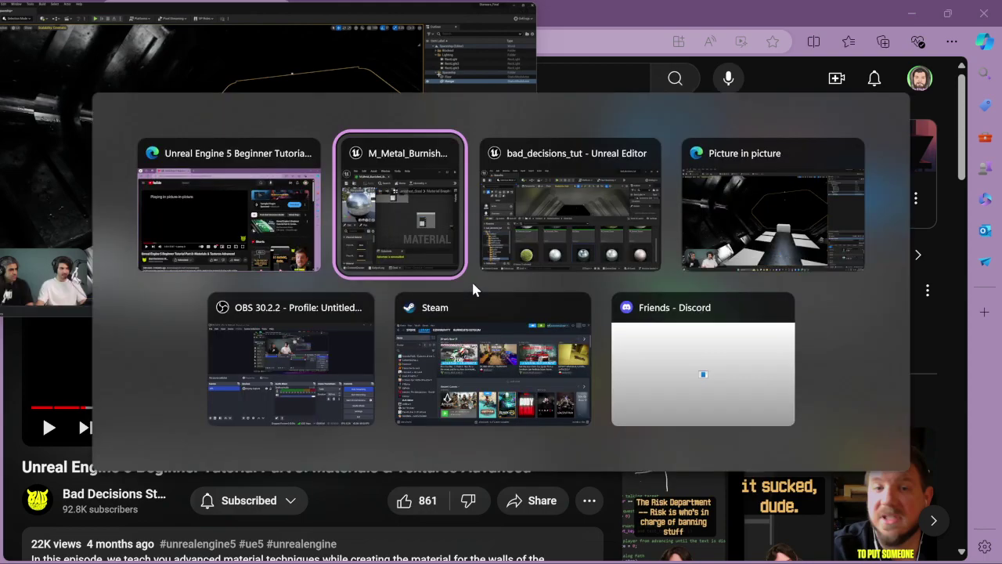
key(alt+Tab)
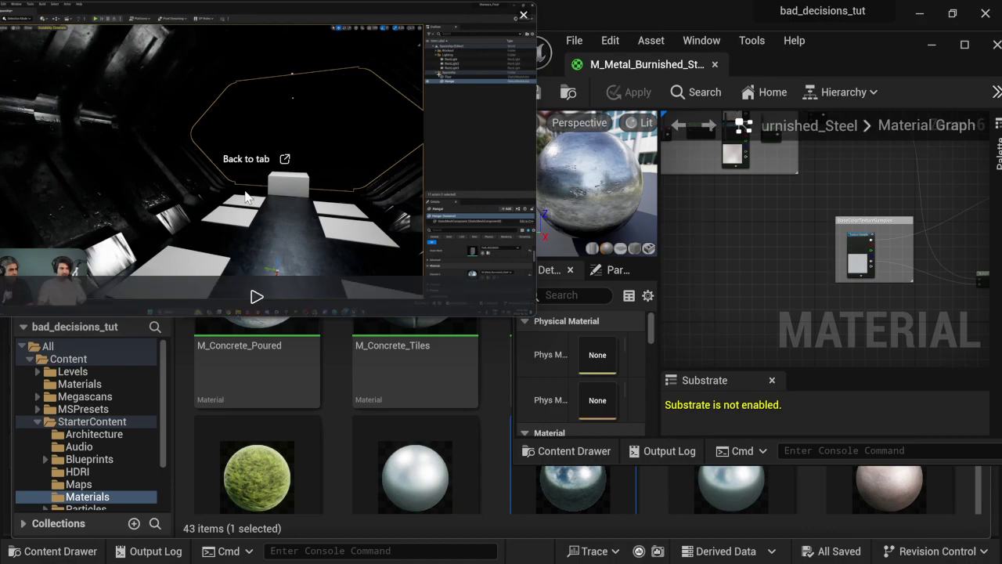
- Close the M_Metal_Burnished_Steel material editor and shrink the floating tutorial video to uncover the level viewport
mouse_move(313, 264)
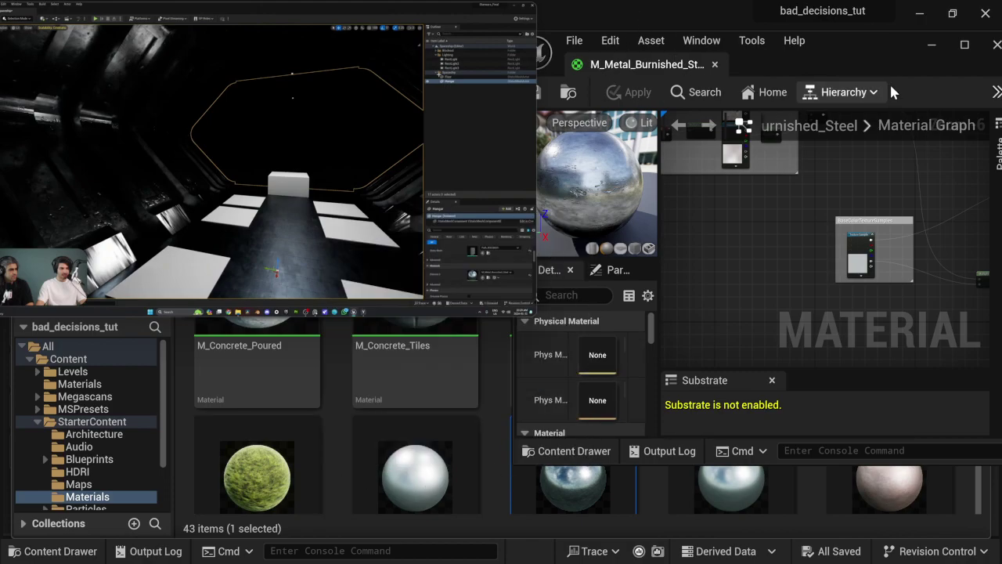
click(995, 49)
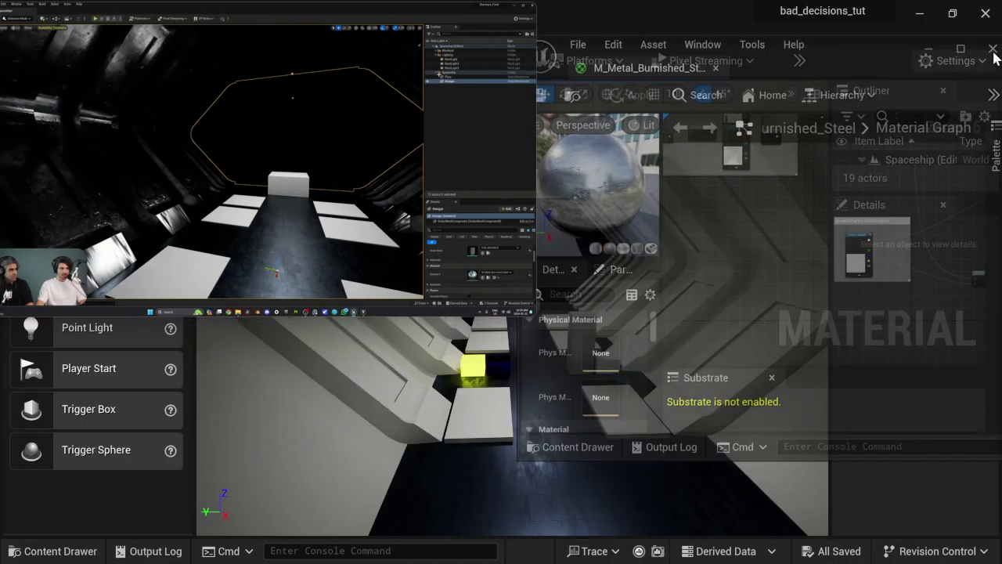
mouse_move(219, 121)
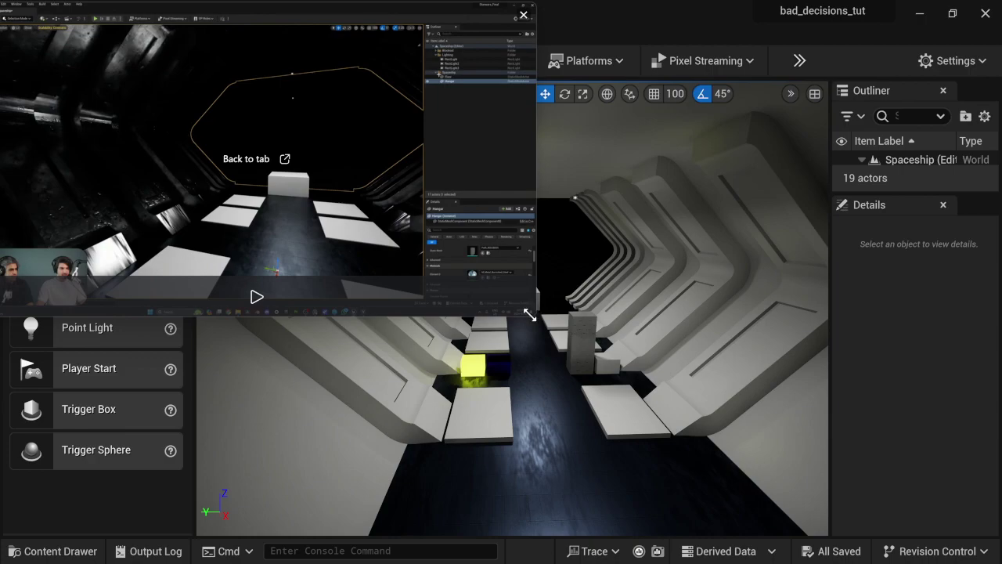
drag(531, 315, 338, 204)
- Apply the M_Metal_Burnished_Steel material from StarterContent to the spaceship hangar walls
click(50, 551)
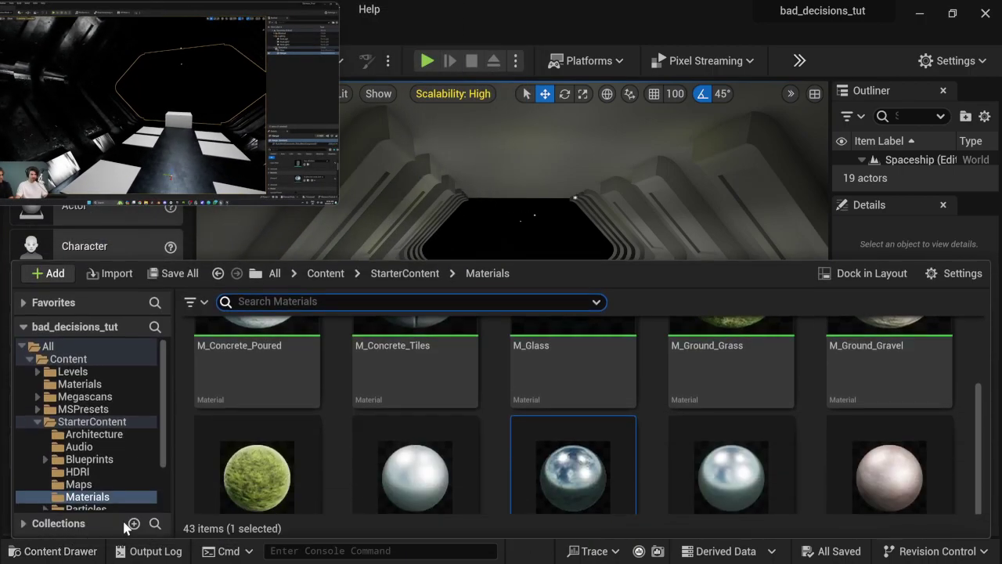
drag(588, 260, 589, 350)
scroll(548, 441, down, 2)
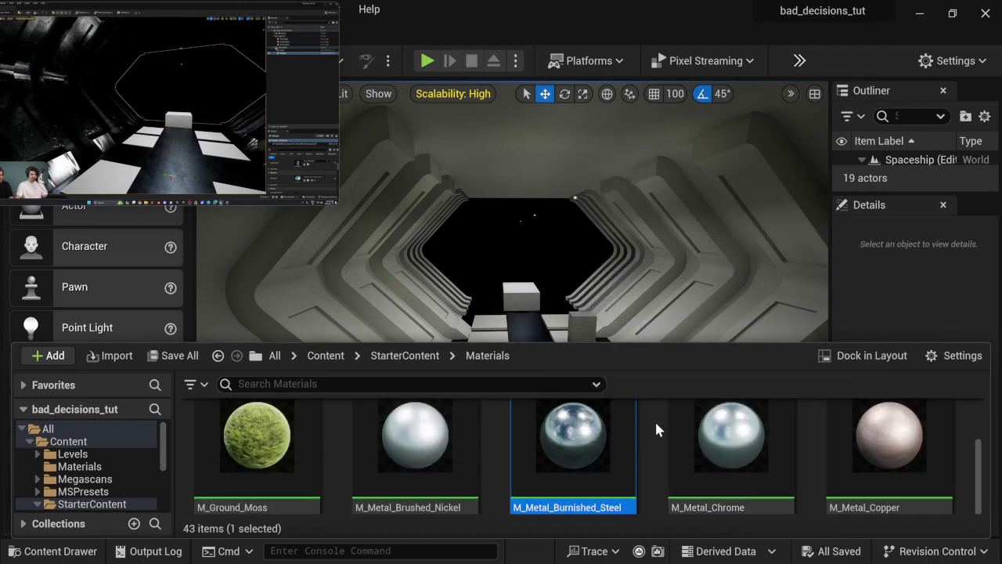
drag(573, 438, 712, 352)
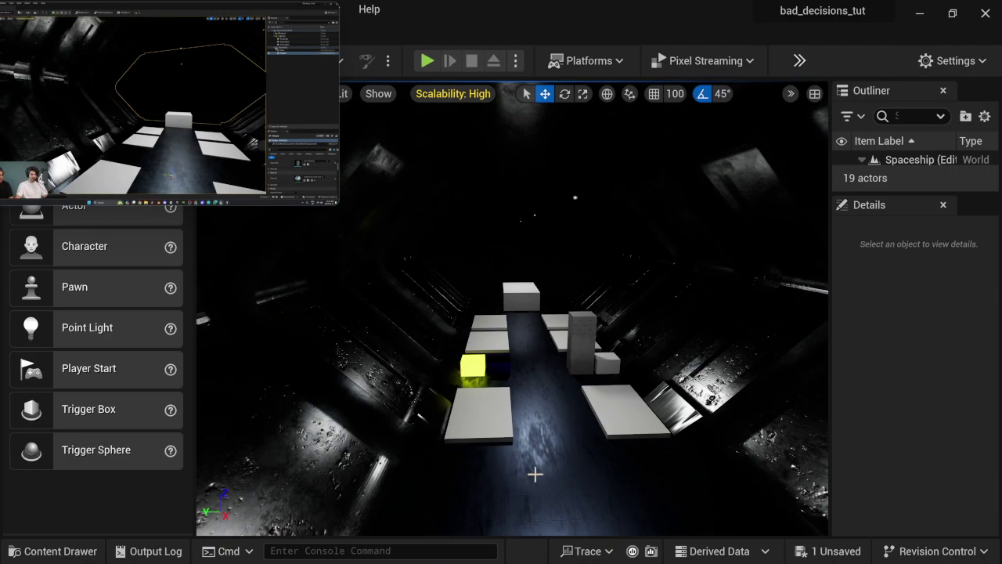
mouse_move(549, 473)
right_down()
mouse_move(540, 471)
mouse_move(559, 464)
mouse_move(559, 529)
mouse_move(559, 467)
mouse_move(550, 467)
right_up()
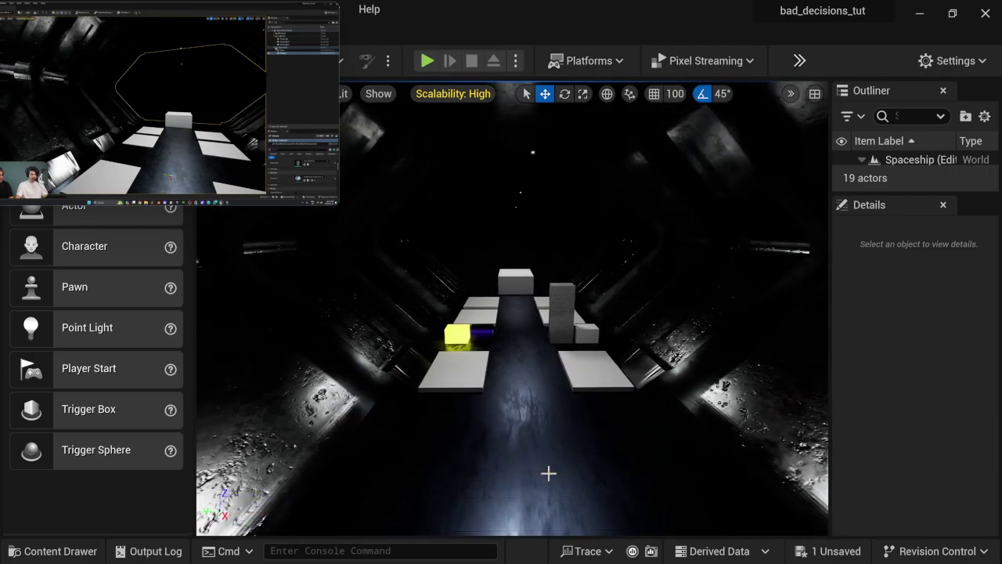
mouse_move(202, 179)
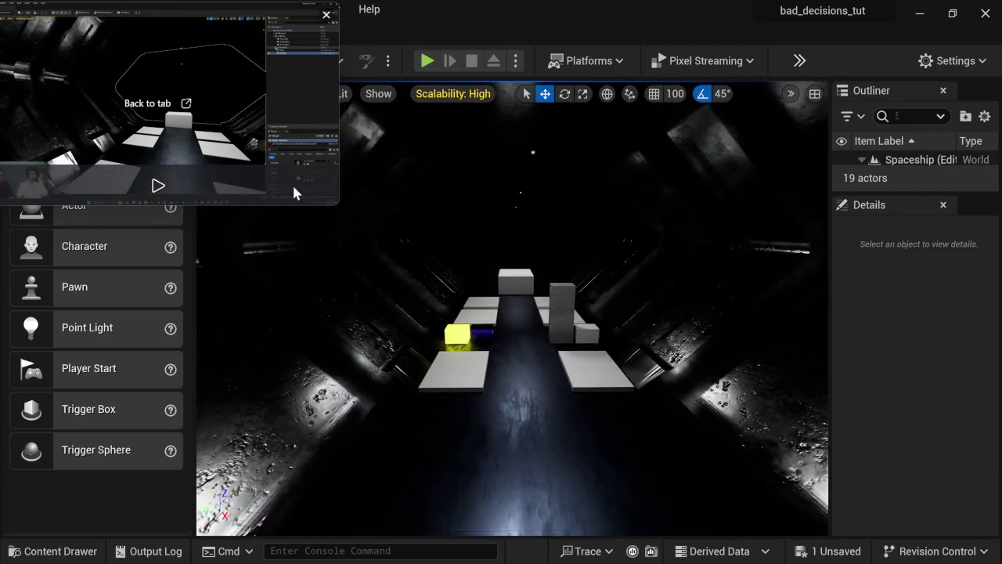
- Enlarge the floating tutorial video and play it up to the part where the rect lights are selected
drag(336, 204, 449, 298)
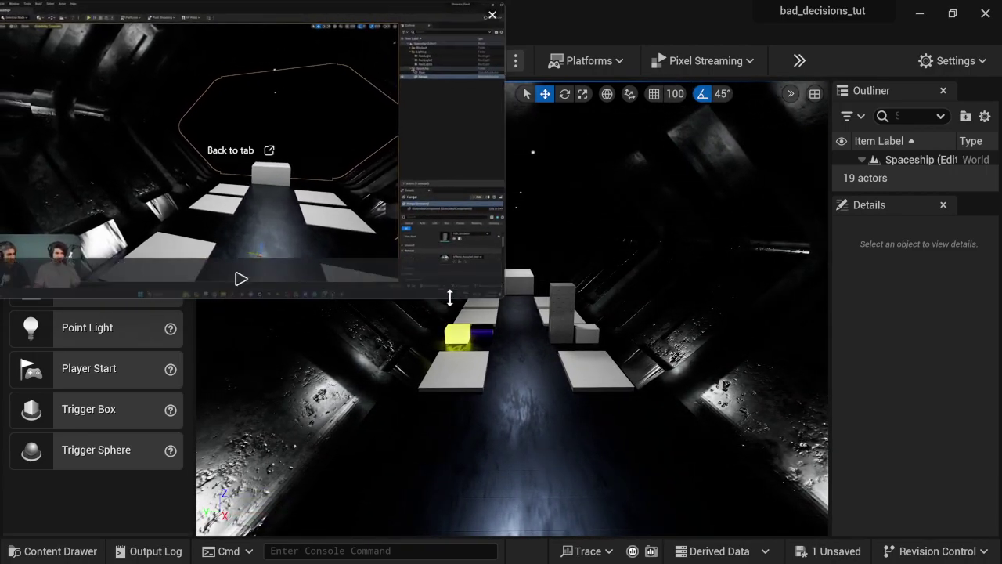
click(239, 279)
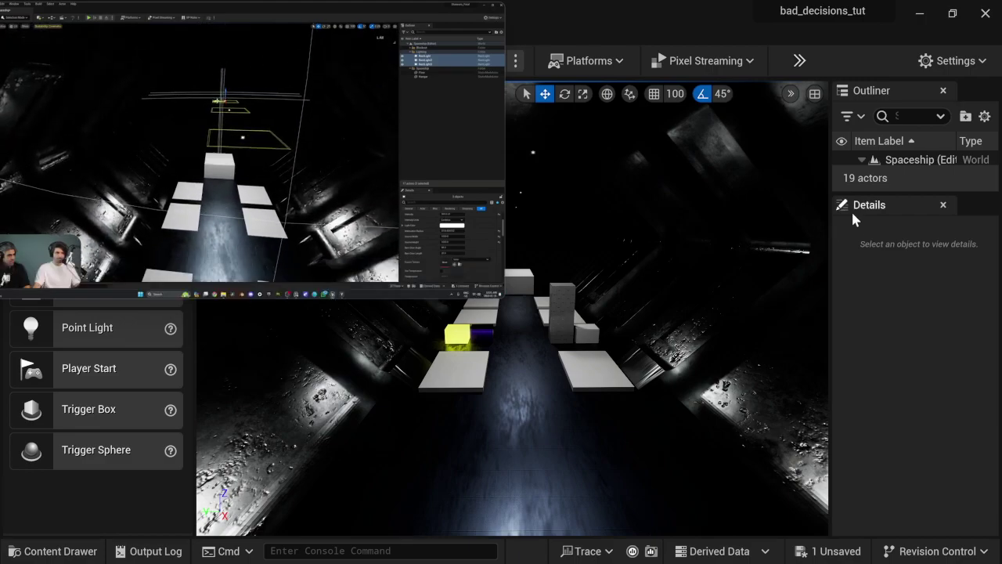
mouse_move(447, 38)
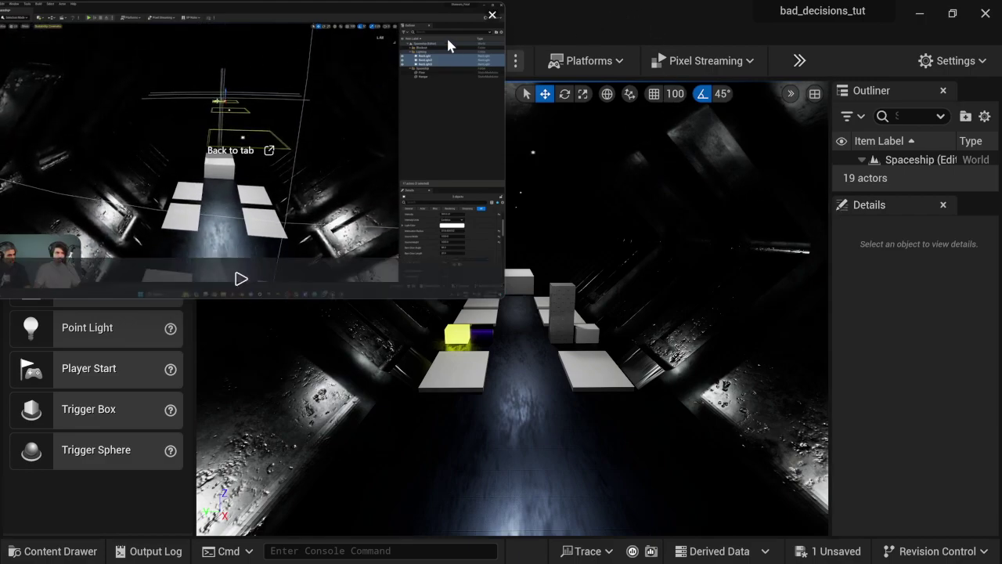
- Shrink the floating tutorial video and place it over the upper viewport, clear of the editor's main menus
drag(326, 108, 545, 173)
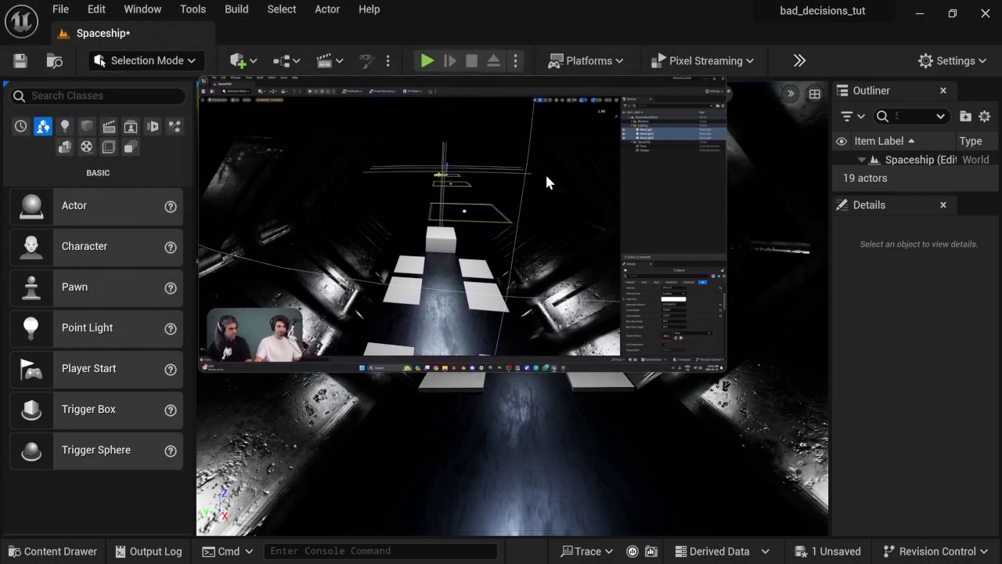
mouse_move(420, 167)
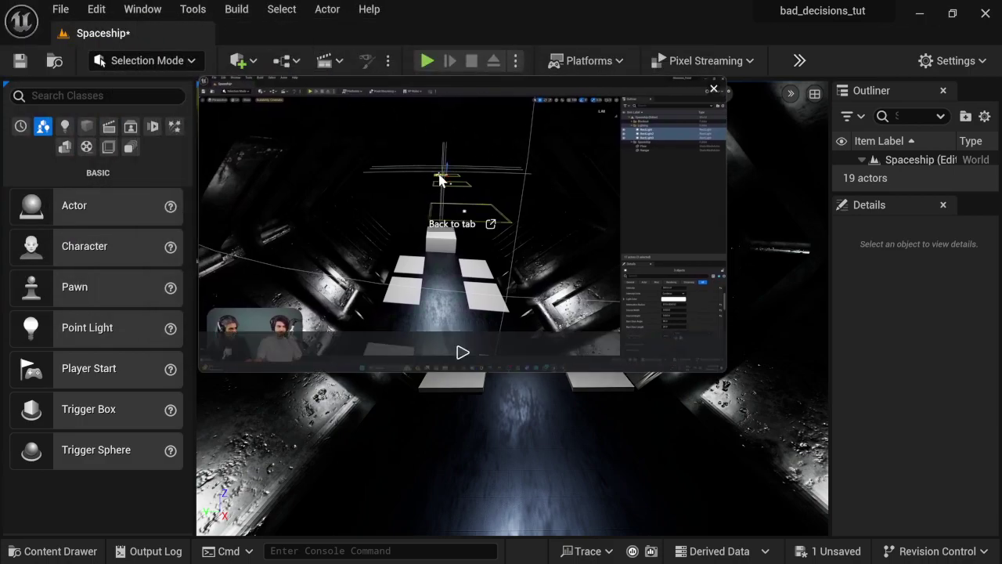
drag(725, 370, 503, 280)
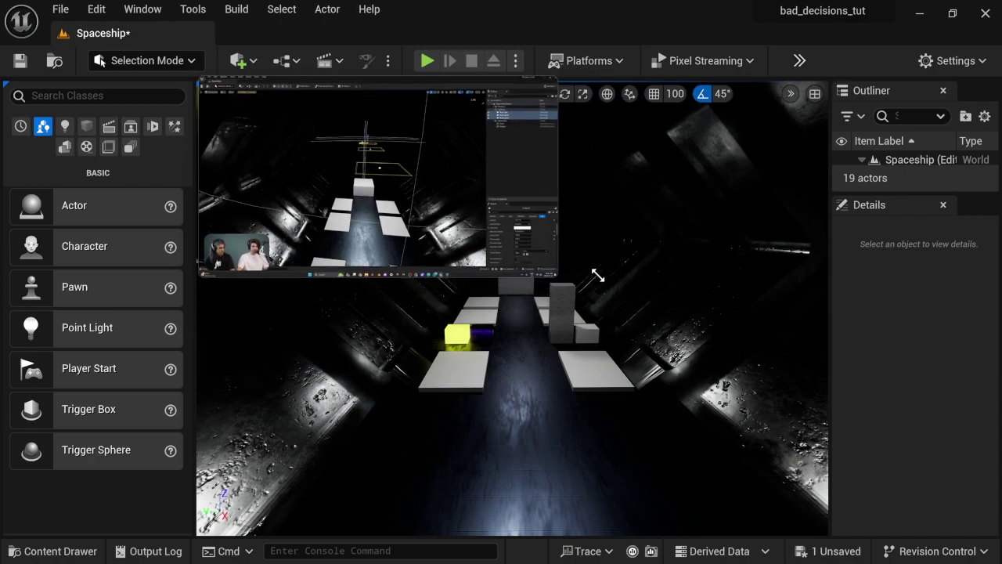
drag(375, 137, 622, 152)
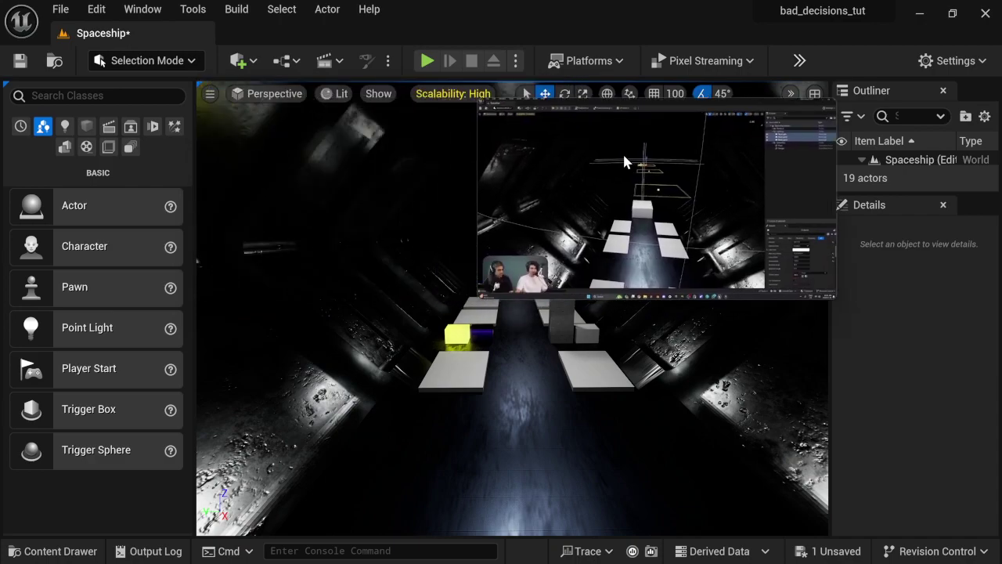
- Open the Widget Reflector and set the editor's application scale to 0.5
click(193, 9)
mouse_move(262, 346)
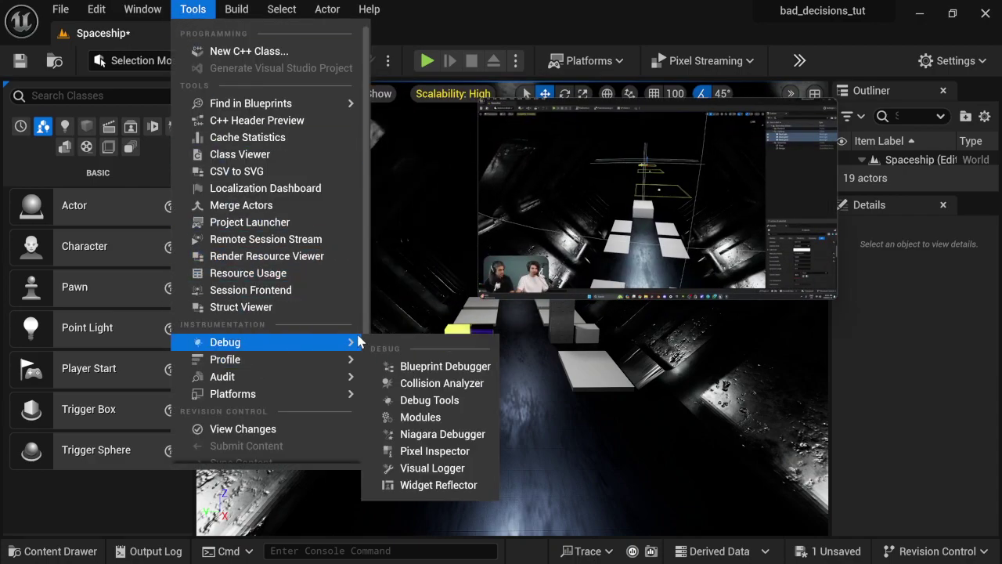
click(440, 485)
click(184, 115)
text(0.85)
key(Return)
drag(144, 107, 136, 107)
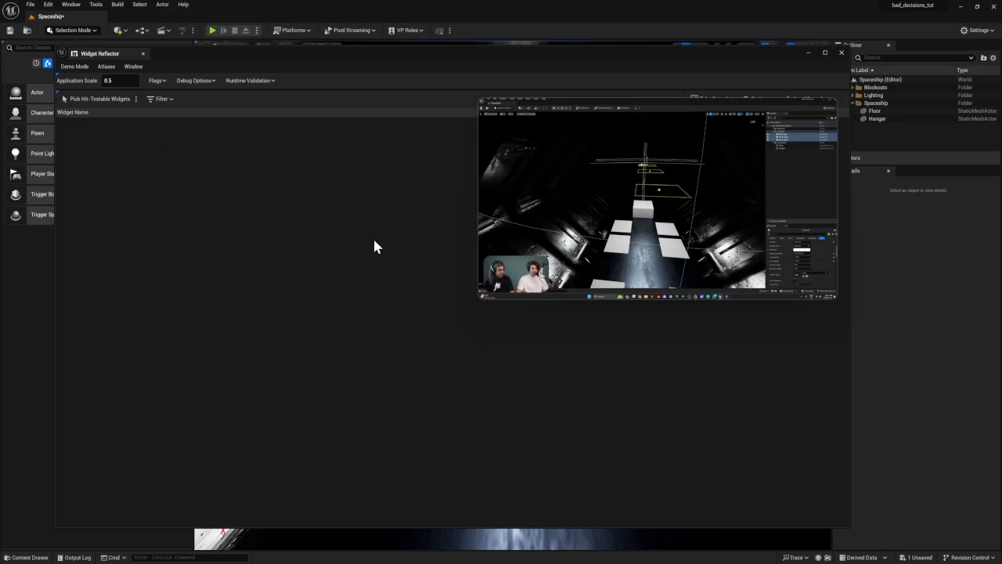
- Shrink the floating tutorial video further and close the Widget Reflector and the Place Actors panel
mouse_move(595, 219)
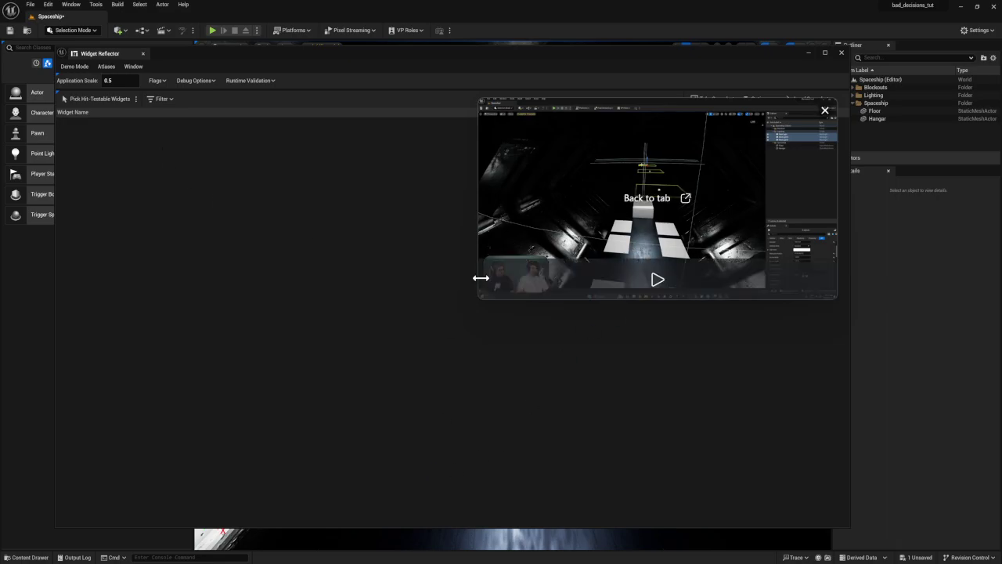
drag(832, 297, 742, 245)
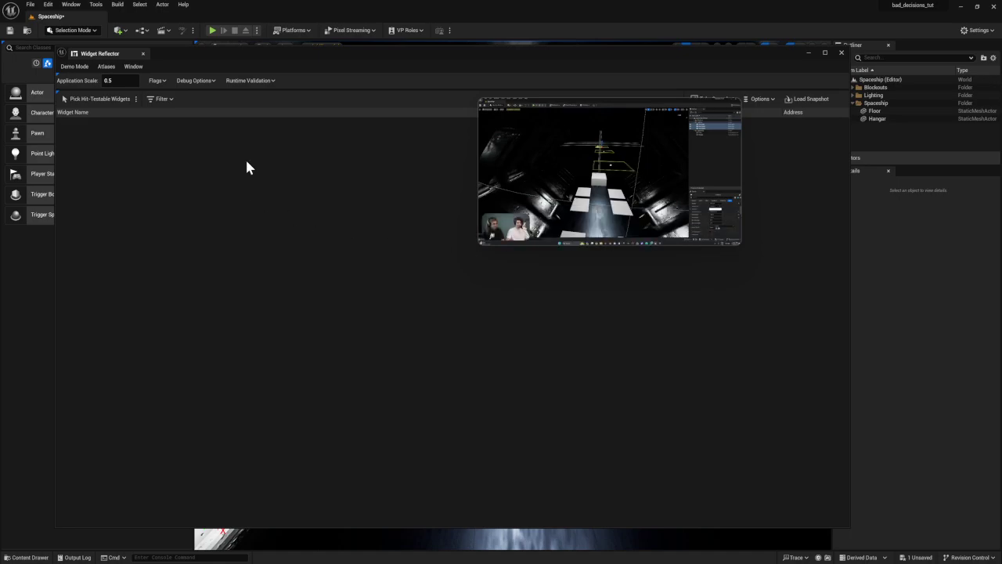
click(842, 53)
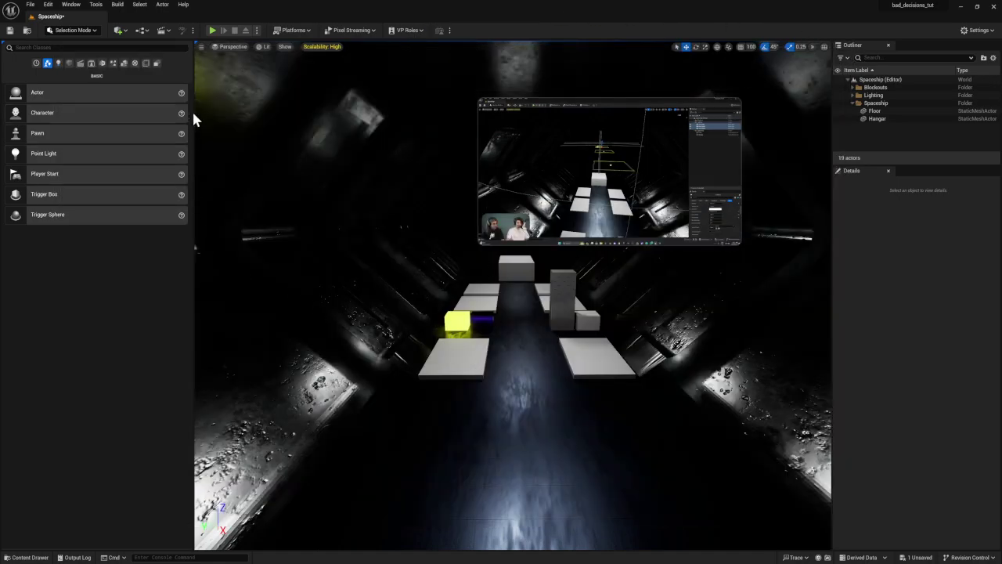
click(5, 48)
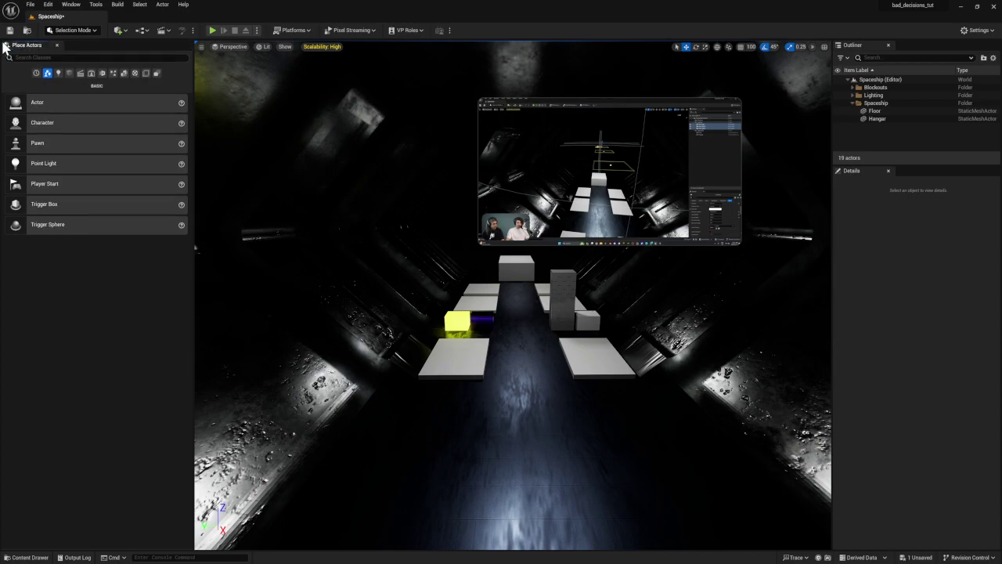
click(57, 46)
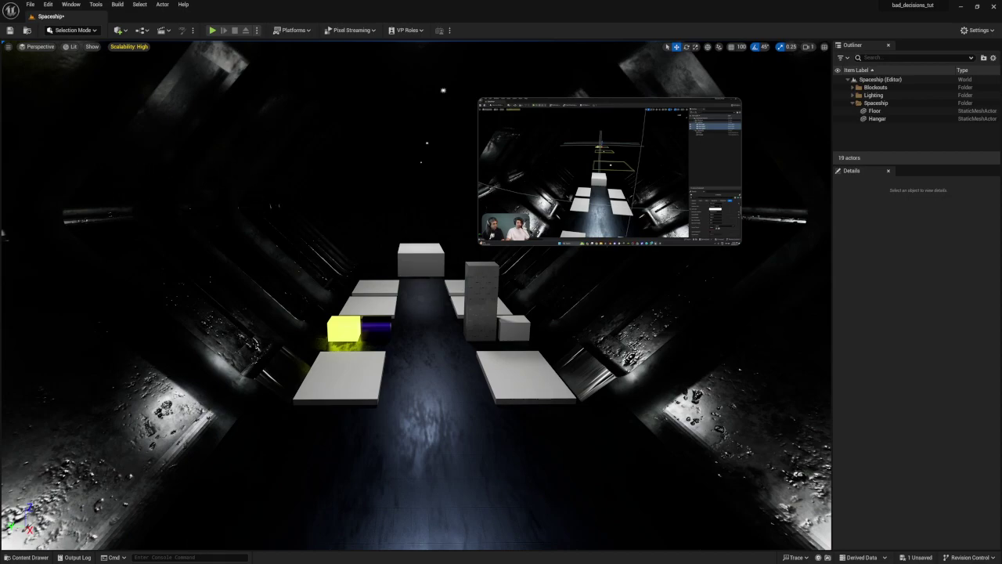
- View the M_Metal_Burnished_Steel material from StarterContent Materials in the material editor and close the editor again
click(12, 556)
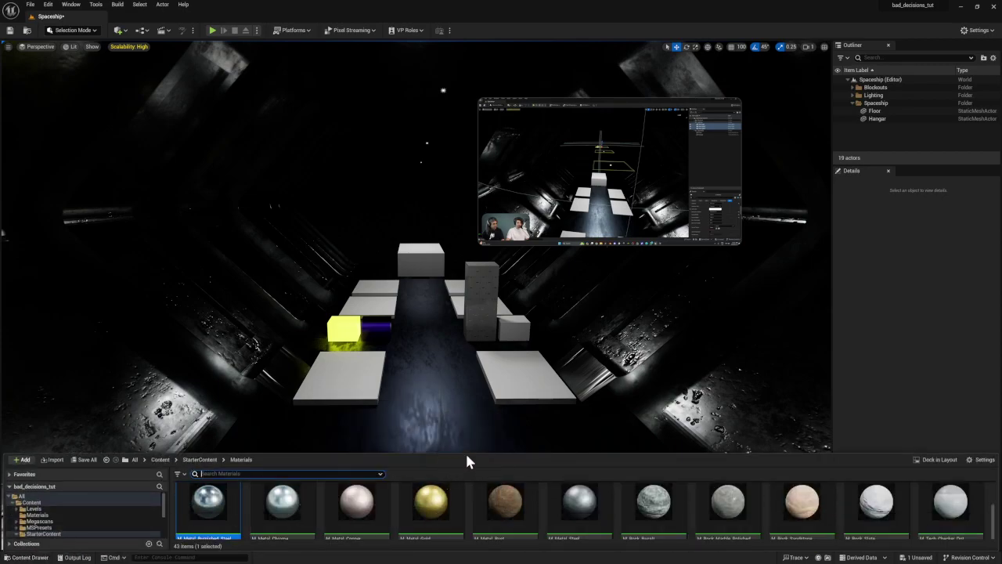
drag(486, 454, 491, 399)
scroll(369, 459, up, 1)
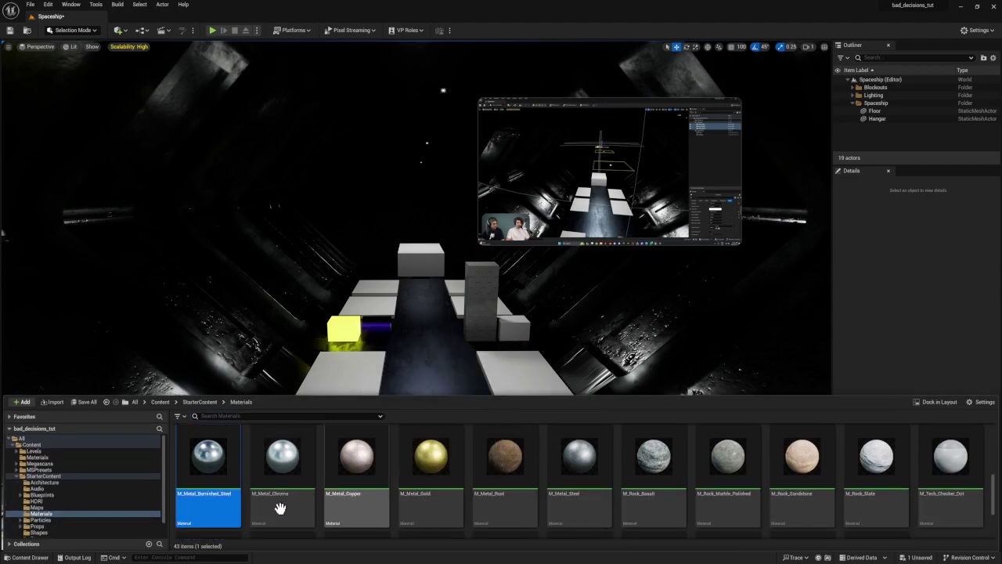
mouse_move(560, 235)
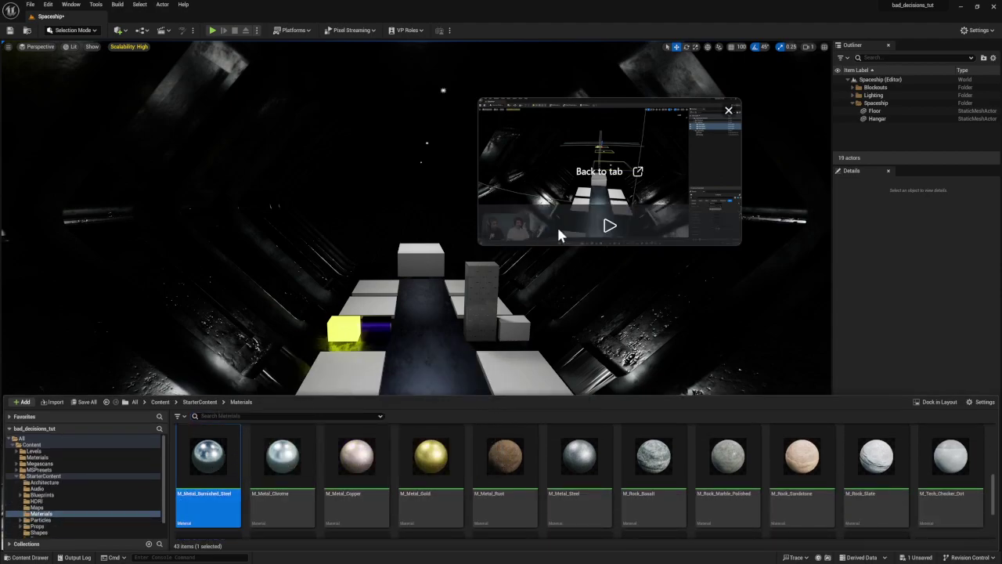
double_click(208, 457)
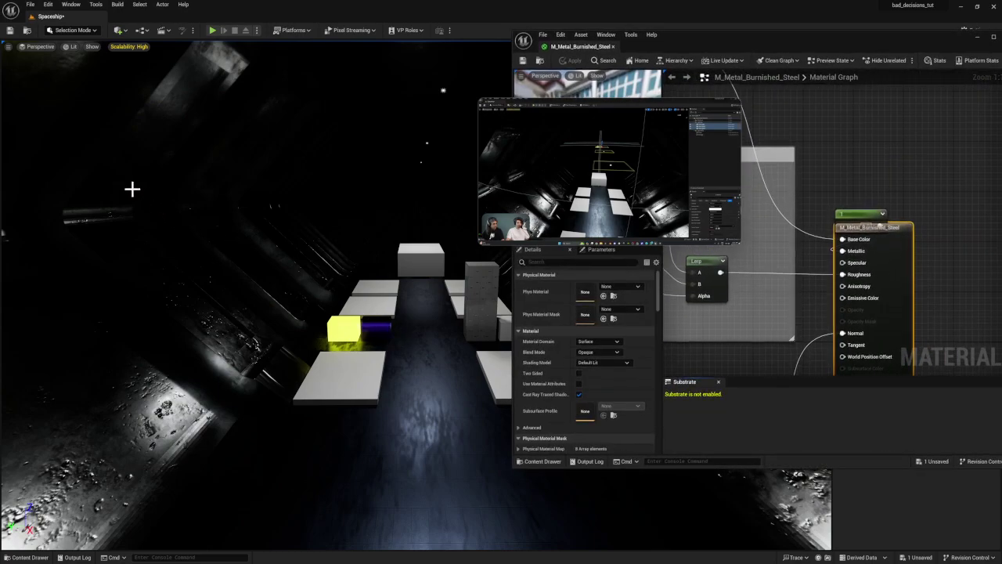
mouse_move(583, 202)
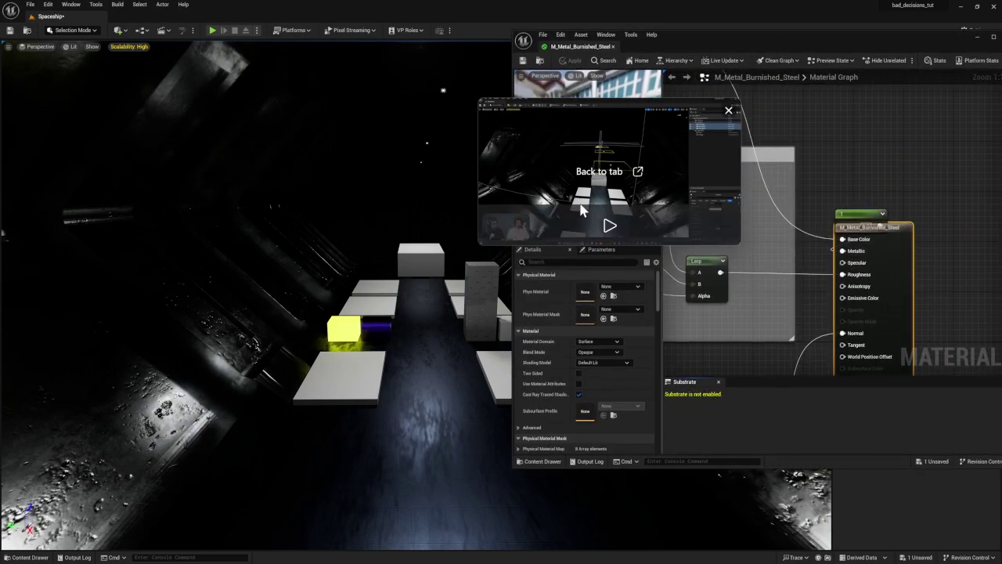
drag(745, 46, 248, 116)
drag(444, 116, 405, 89)
click(403, 84)
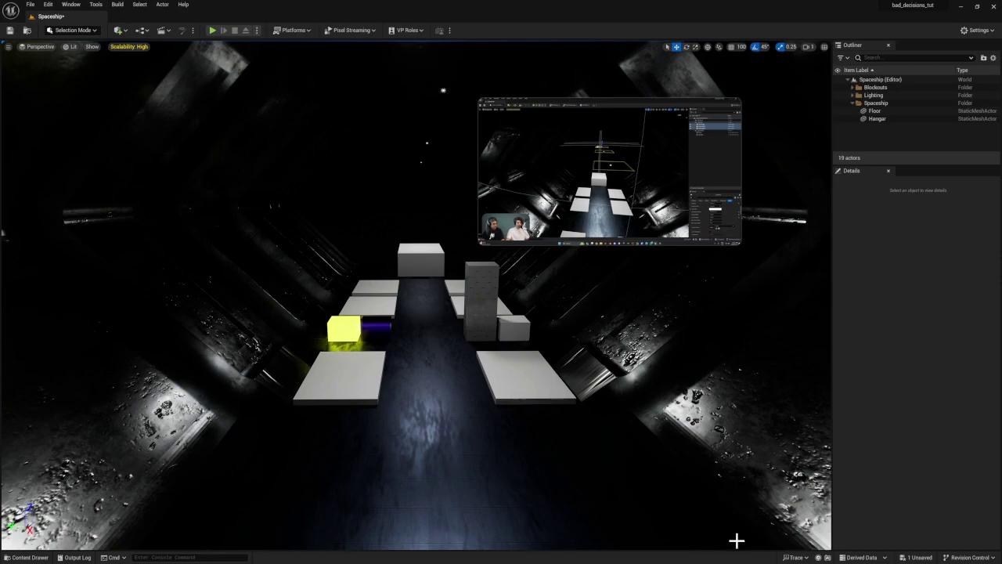
- Duplicate RectLight, RectLight2 and RectLight3 from the Lighting folder together, offsetting the copies along the Y axis to about 1498
click(4, 46)
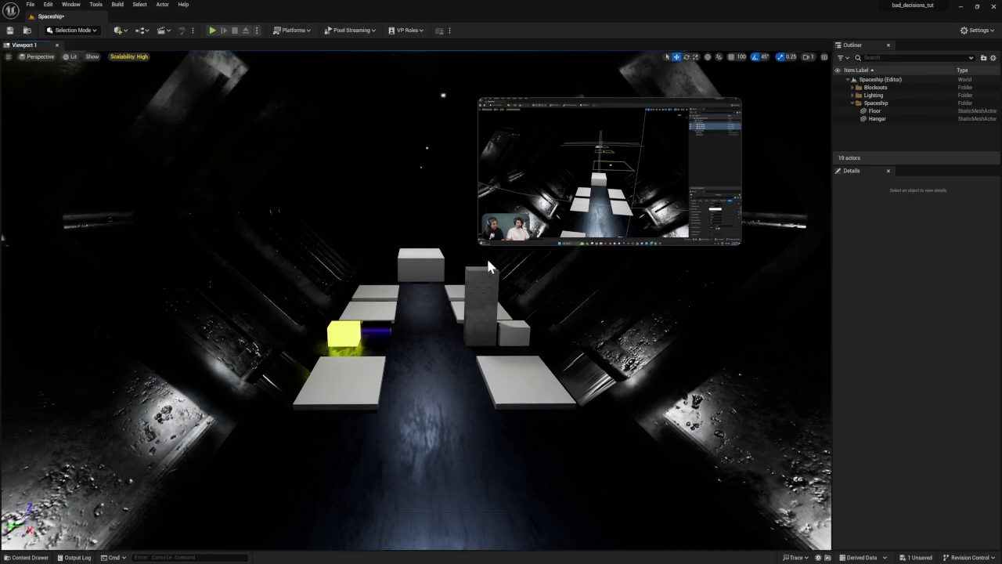
click(901, 95)
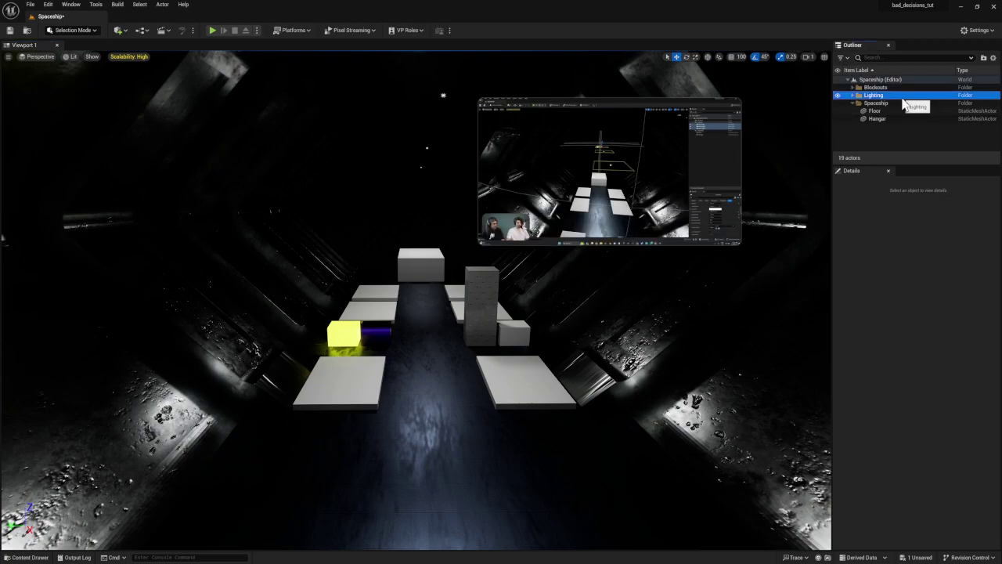
click(852, 95)
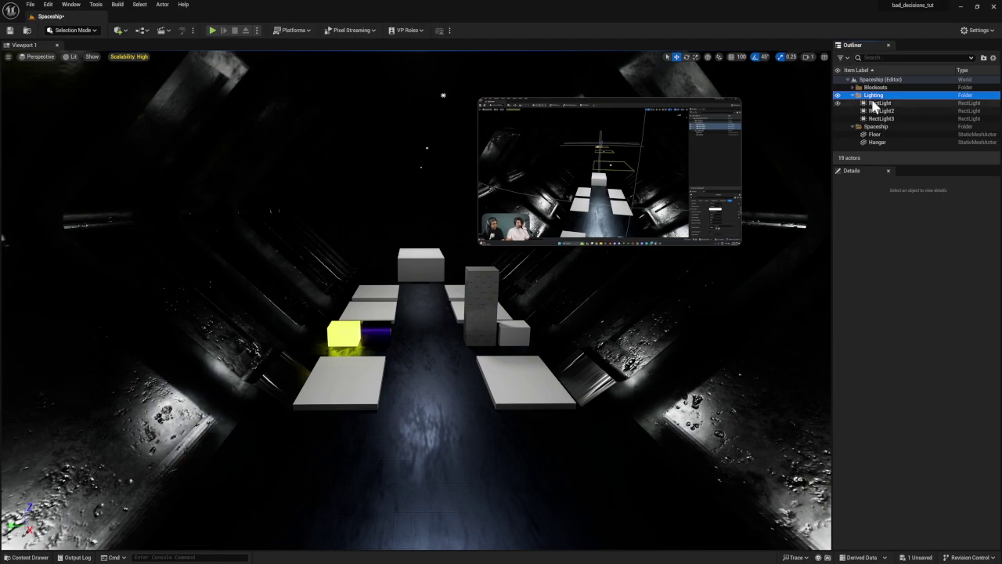
click(874, 102)
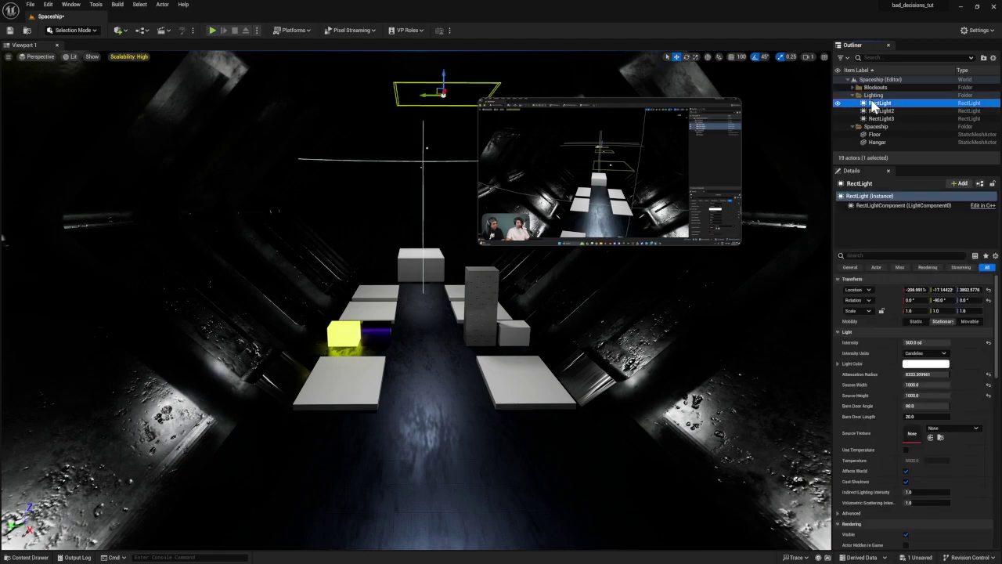
shift+click(885, 117)
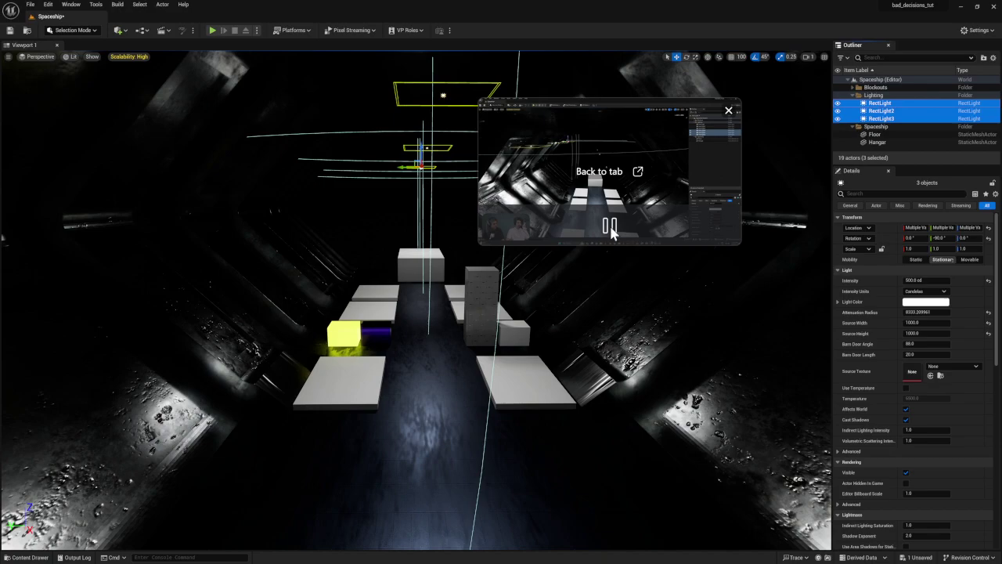
right_drag(575, 331, 392, 294)
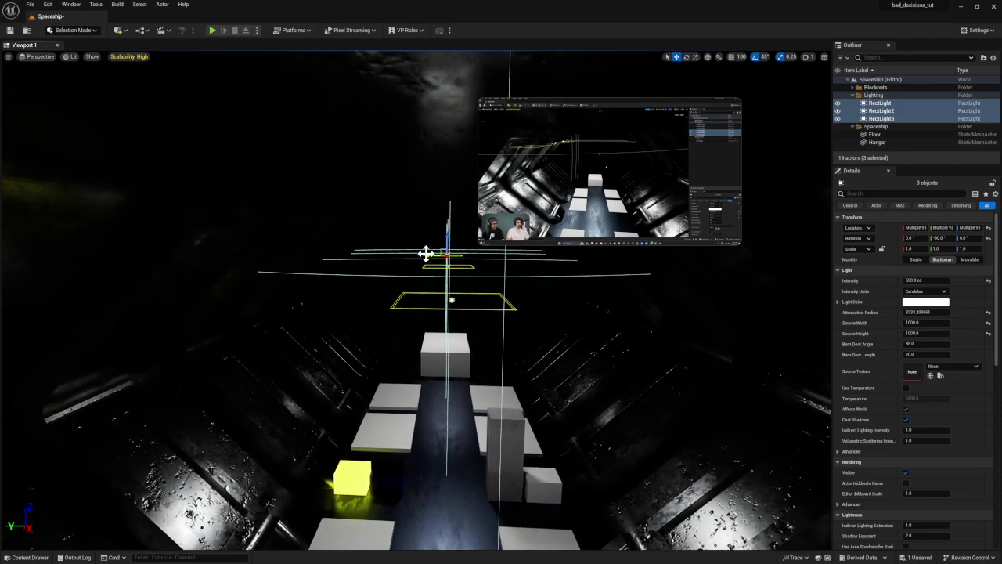
drag(425, 257, 413, 216)
- Check the tutorial video and duplicate the three copied rect lights to the opposite hangar side at Y about -2479
mouse_move(550, 228)
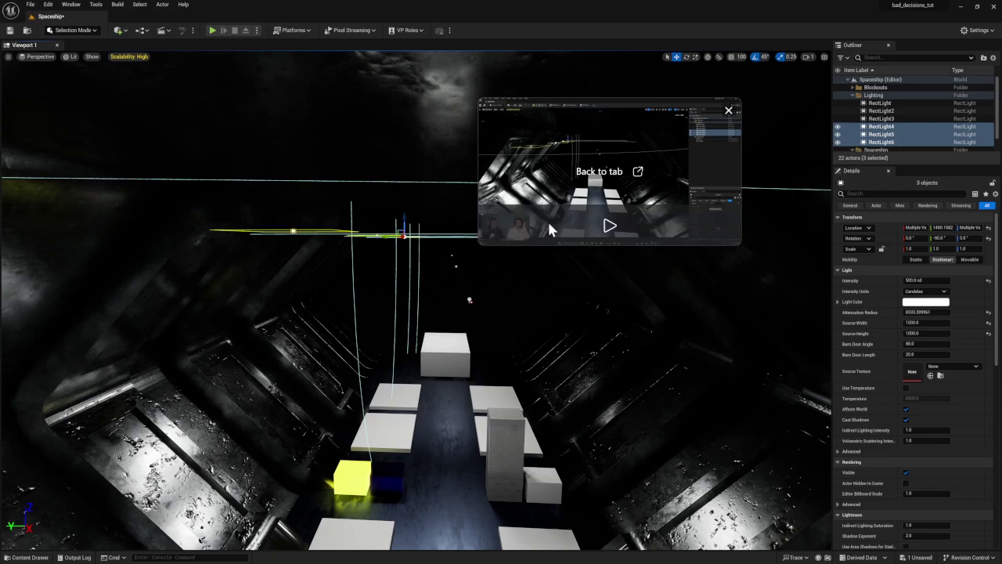
click(597, 224)
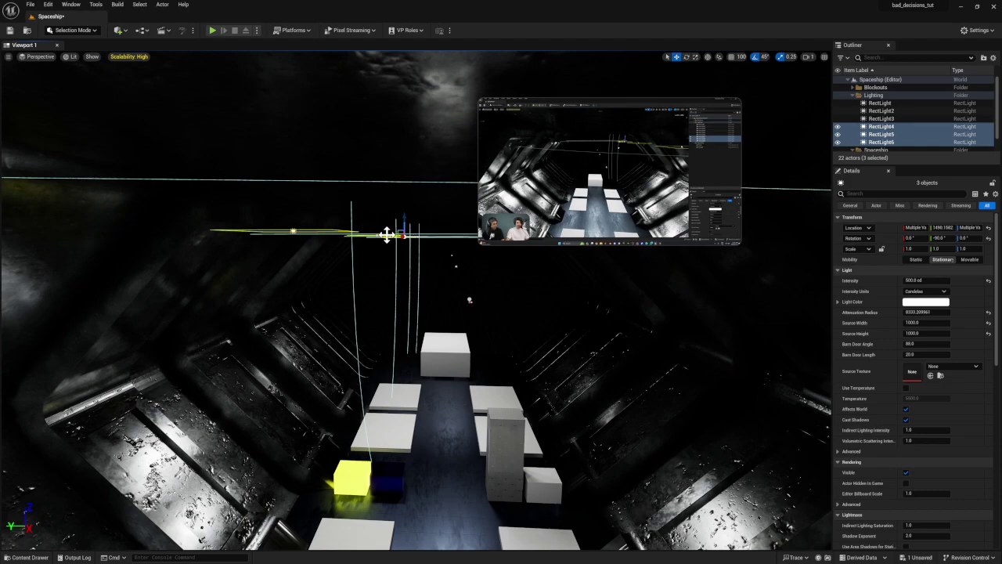
alt+drag(387, 235, 524, 234)
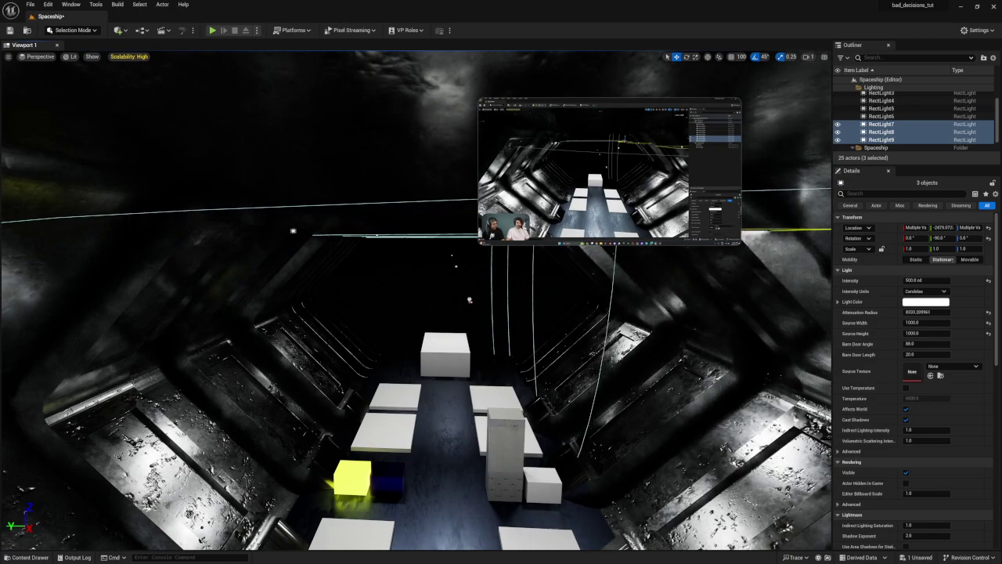
- Enlarge the floating tutorial video and place it over the upper middle of the hangar view
right_drag(384, 339, 419, 396)
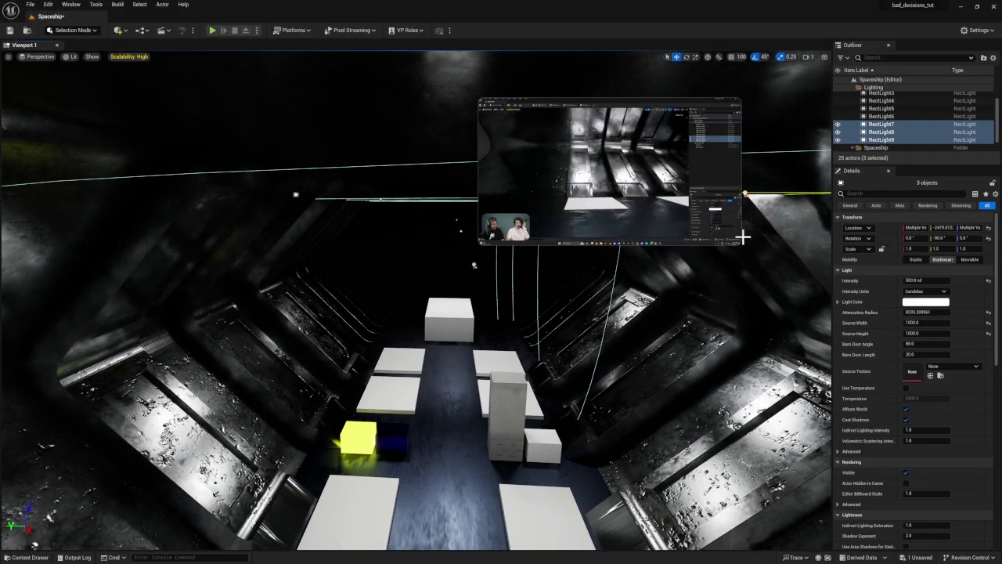
drag(738, 245, 892, 357)
drag(743, 167, 561, 146)
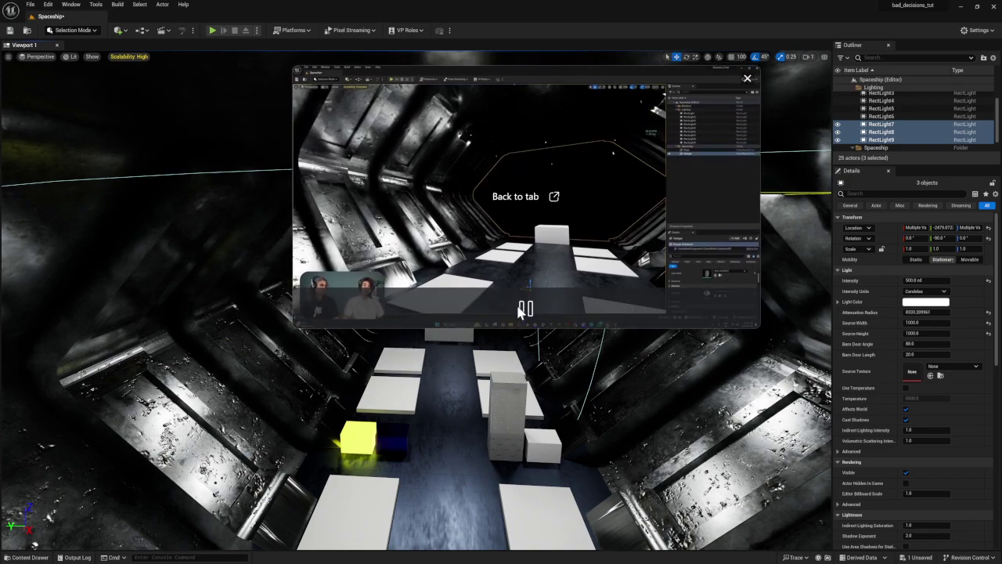
- Turn on the FPS display in the level viewport
click(8, 57)
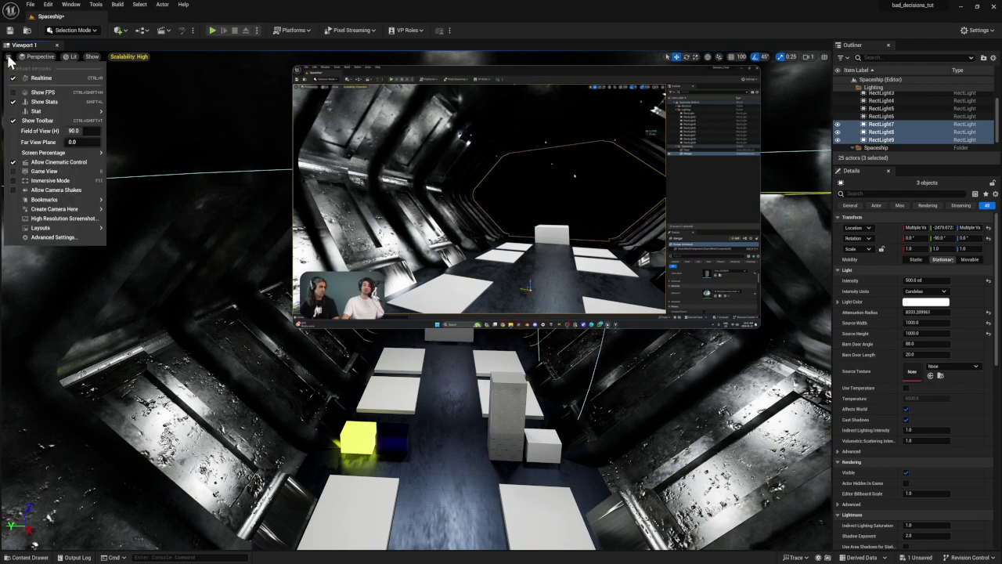
click(36, 78)
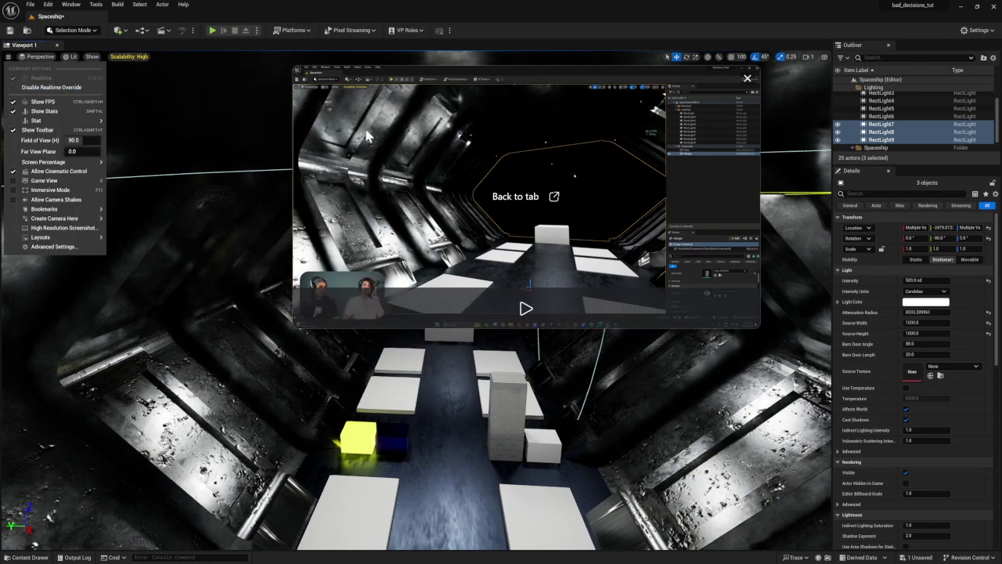
drag(694, 431, 710, 445)
- Move the floating tutorial video aside to uncover the FPS readout and look down the length of the hangar
mouse_move(585, 167)
drag(593, 102, 430, 122)
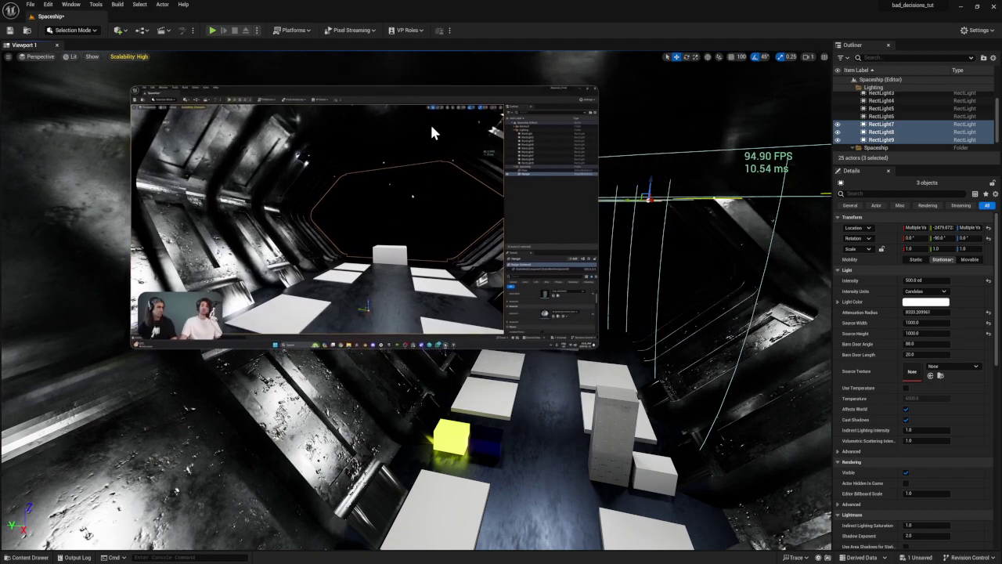
drag(577, 447, 558, 452)
mouse_move(558, 452)
right_down()
mouse_move(563, 437)
mouse_move(554, 460)
right_up()
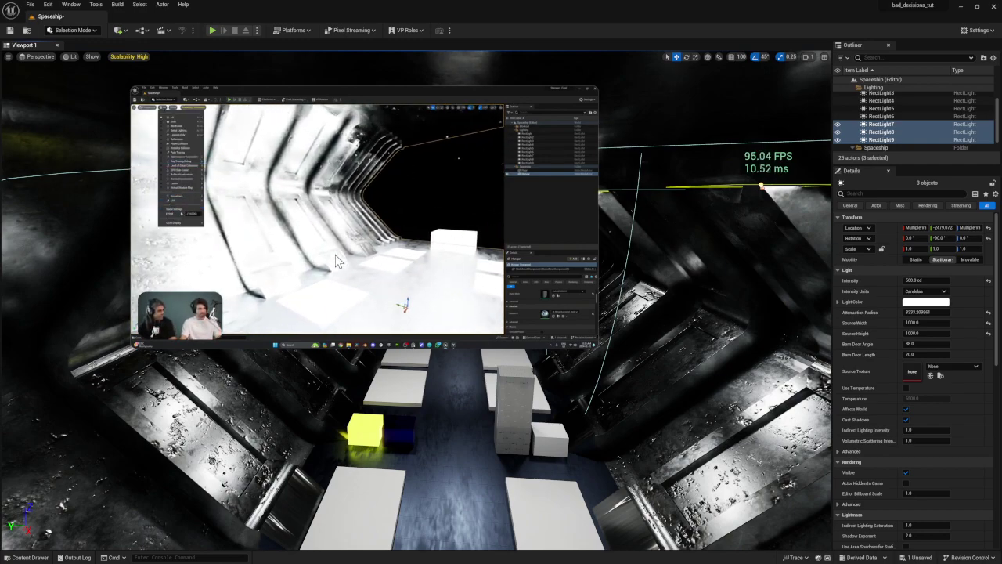
- Shrink the floating tutorial video and look along the dented metal wall and floor of the hangar
mouse_move(325, 253)
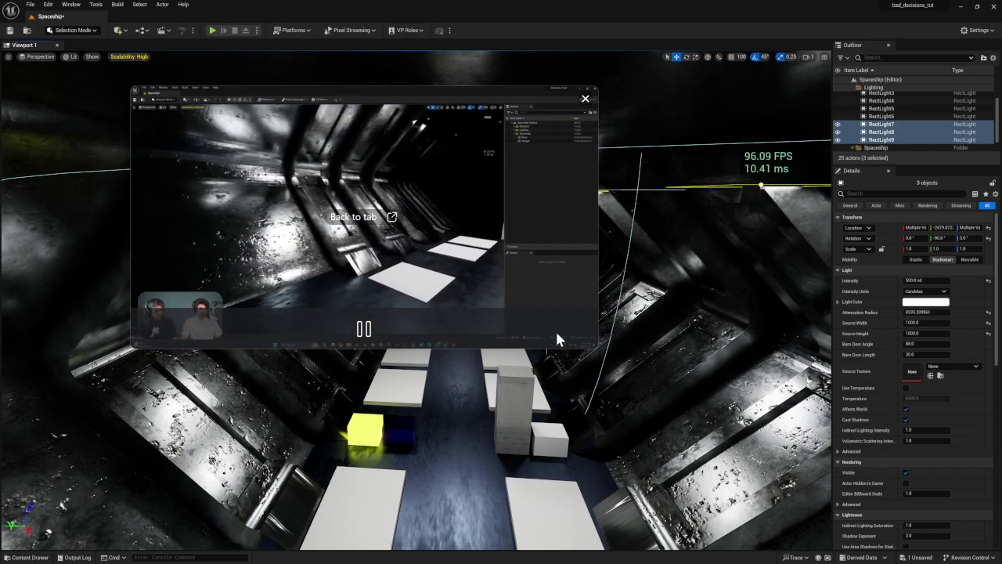
drag(597, 352, 600, 290)
right_drag(600, 291, 462, 372)
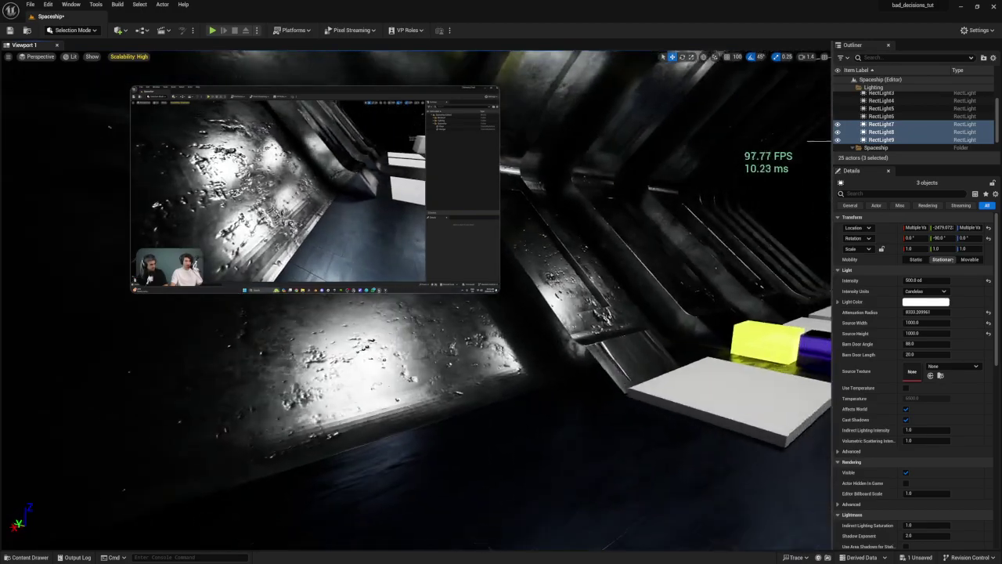
right_drag(462, 373, 511, 332)
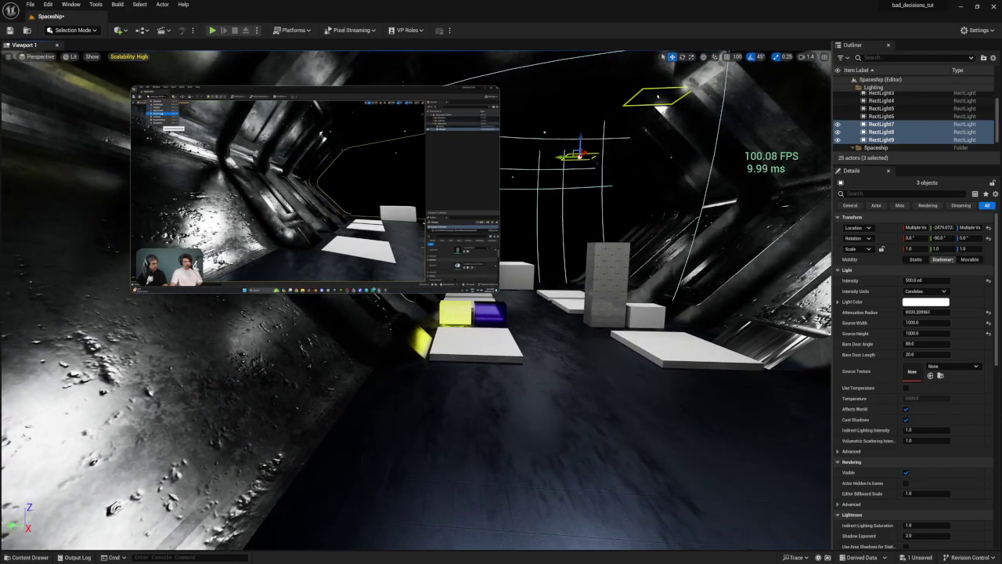
right_click(314, 253)
click(330, 200)
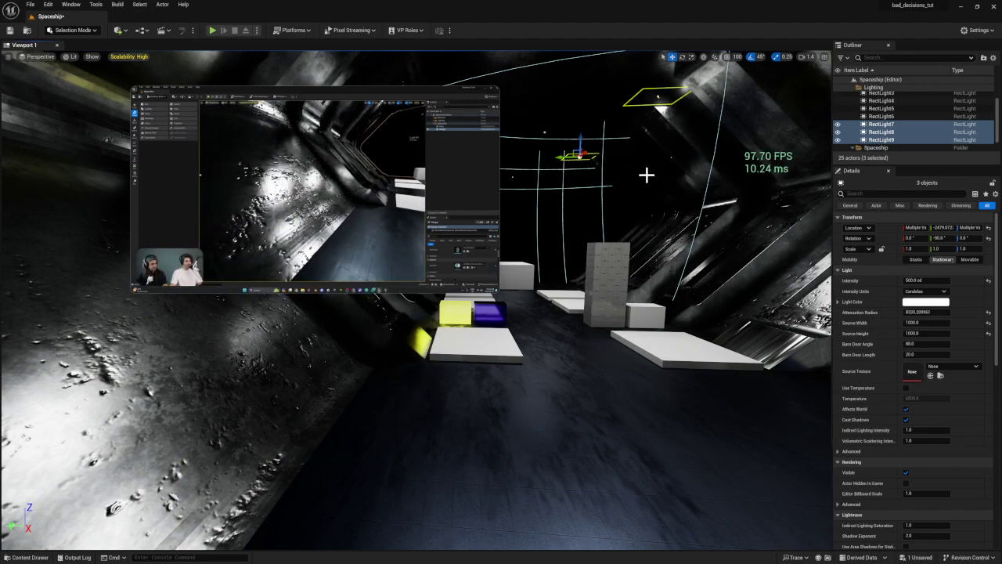
- Collapse the Lighting folder in the scene hierarchy and select the Hangar mesh
click(881, 131)
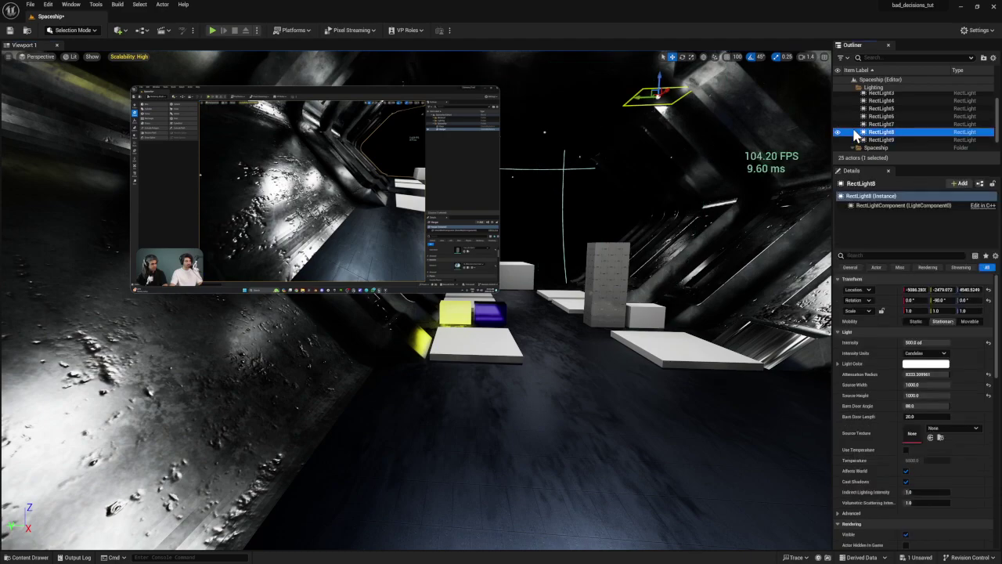
scroll(845, 92, up, 1)
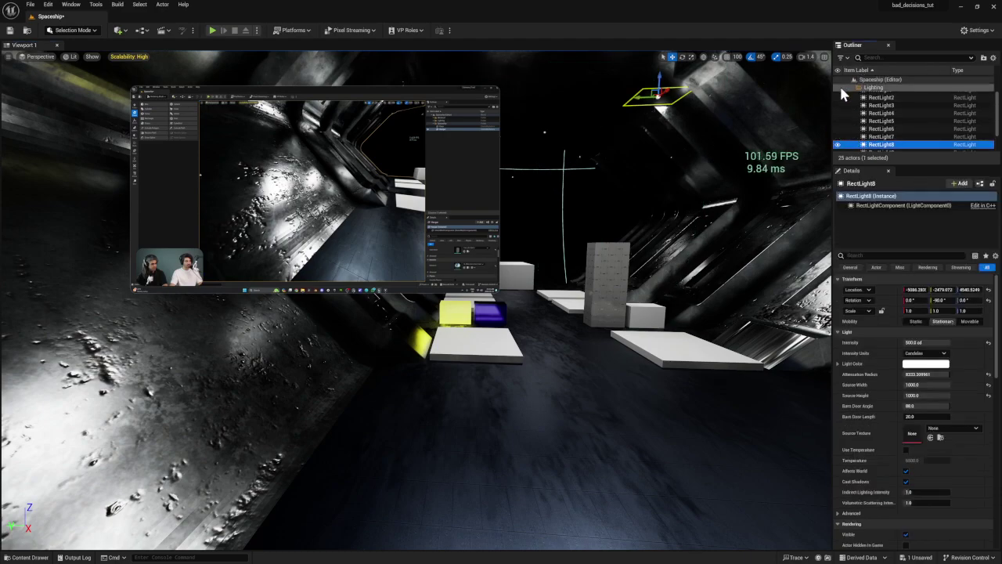
scroll(843, 94, up, 2)
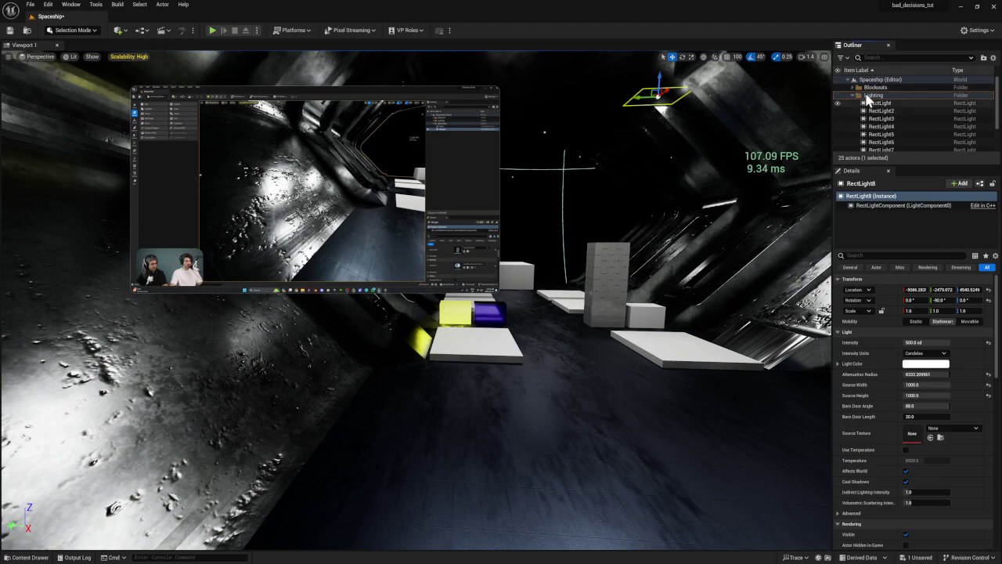
click(852, 95)
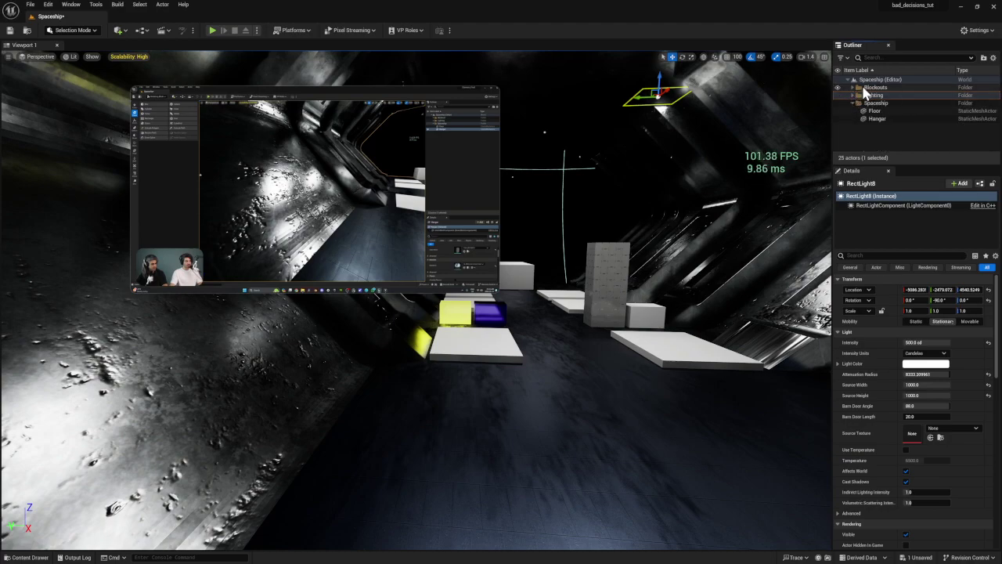
click(877, 119)
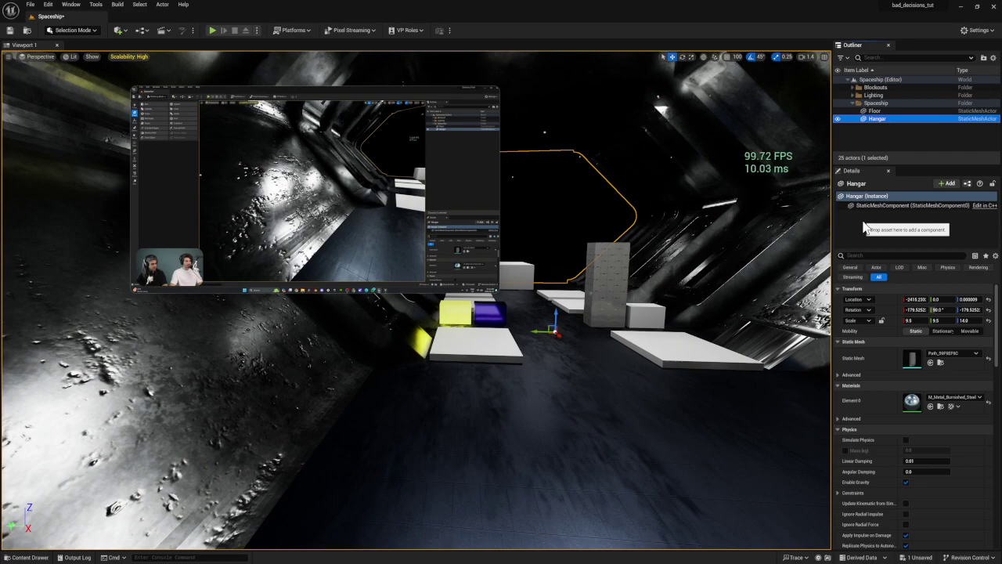
- Switch to Modeling Mode and start the Normals tool from the attribute tools on the Hangar mesh
mouse_move(294, 190)
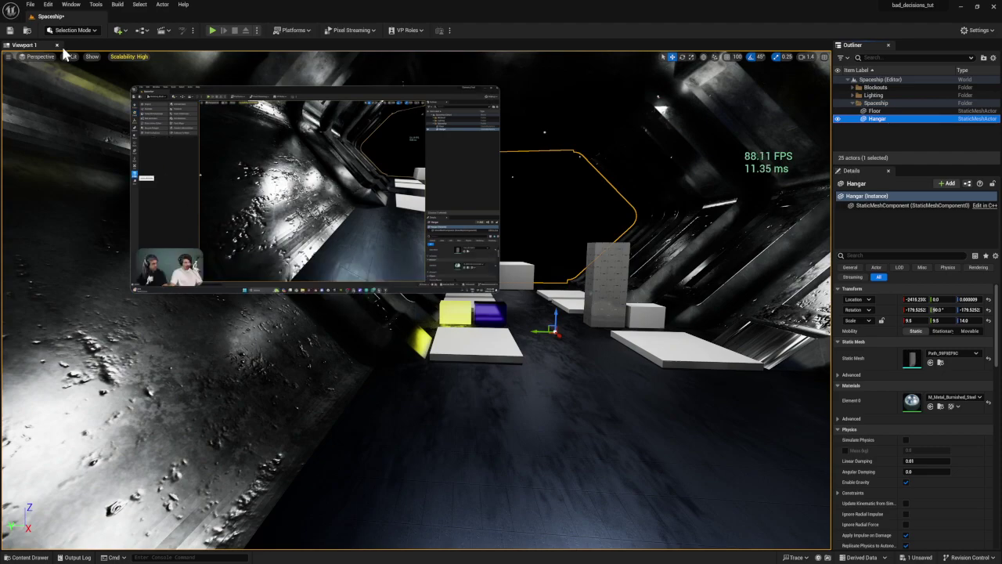
click(82, 33)
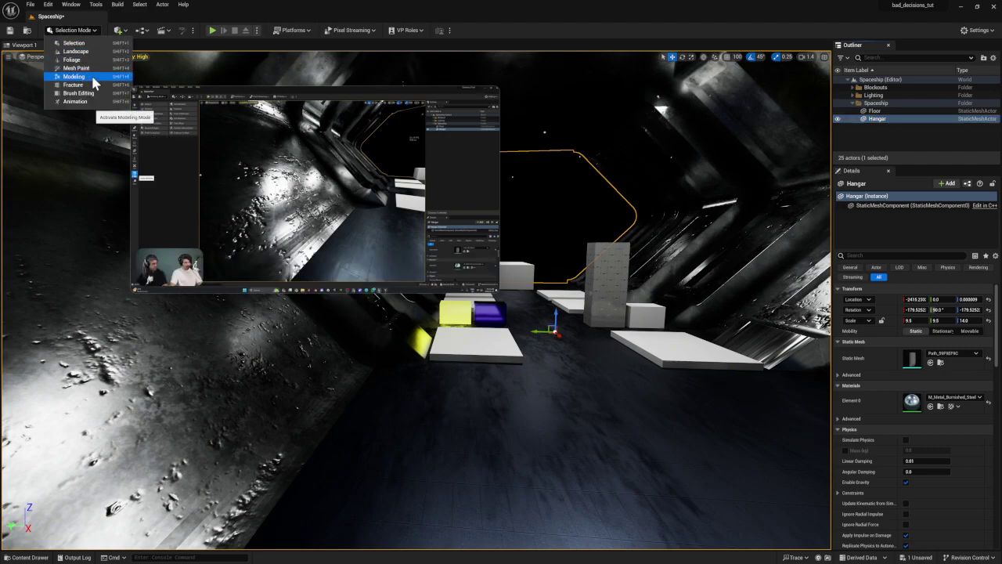
click(93, 79)
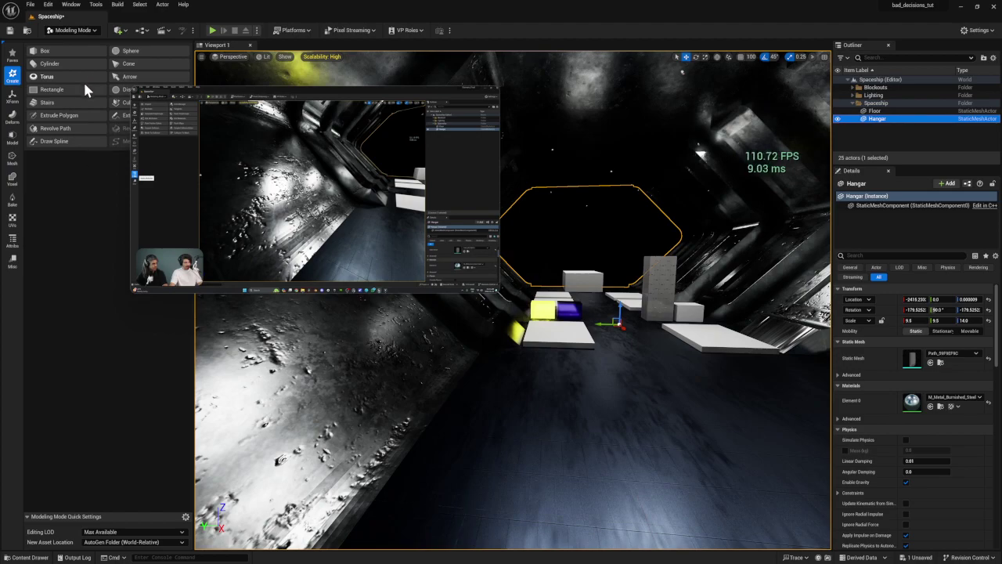
click(12, 242)
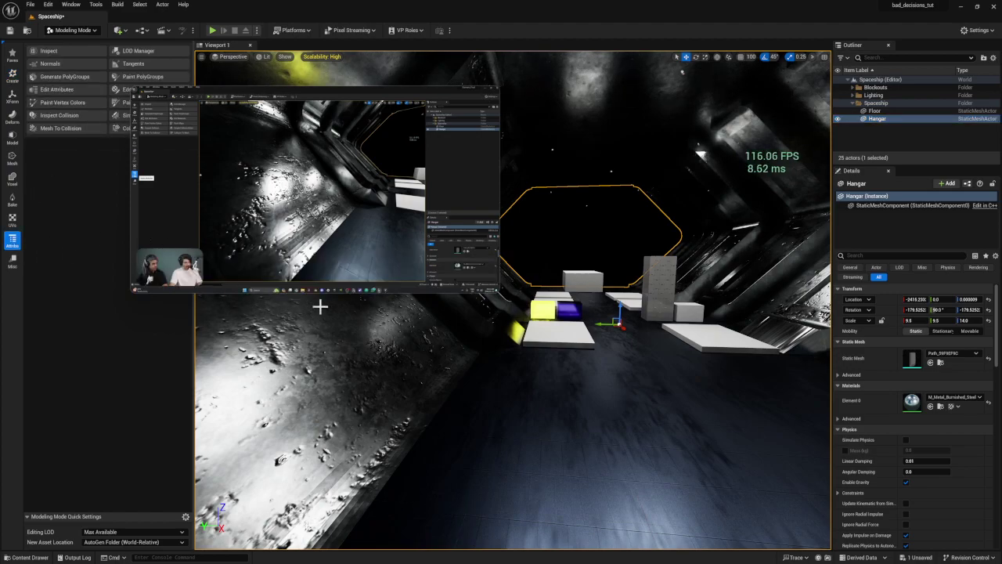
mouse_move(313, 274)
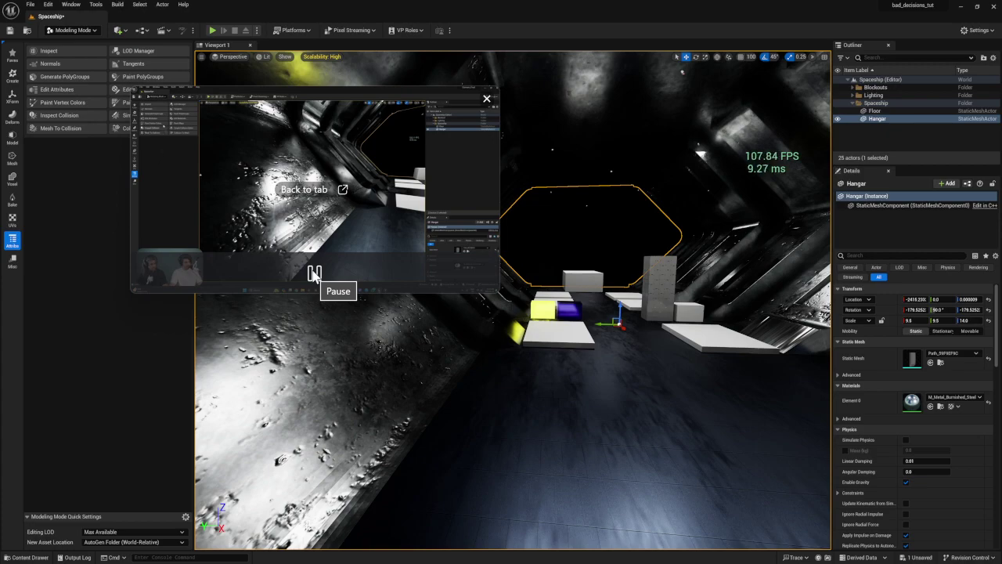
click(62, 68)
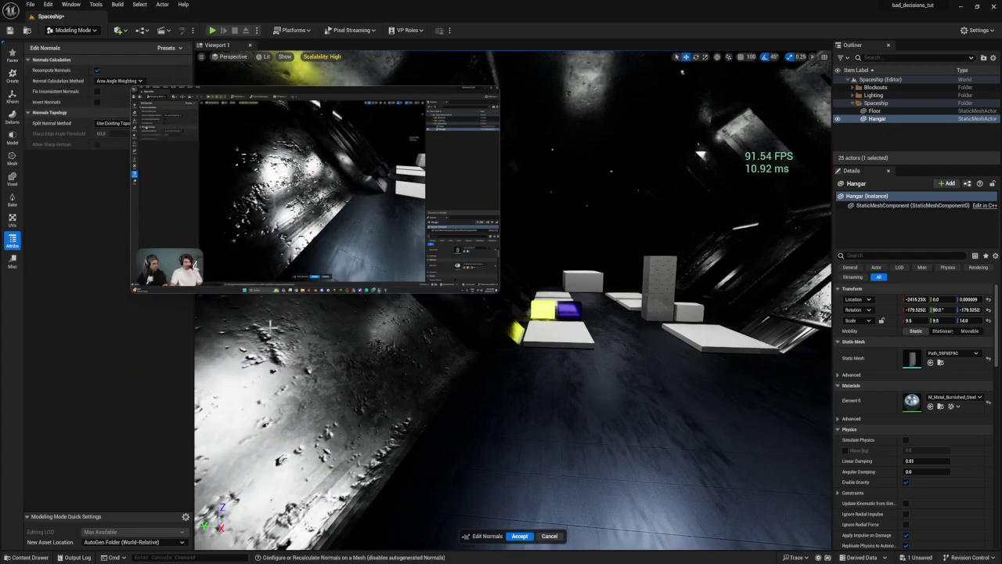
- Move the floating tutorial video off the tool settings and set the Split Normal Method to Face Normal Threshold
mouse_move(187, 198)
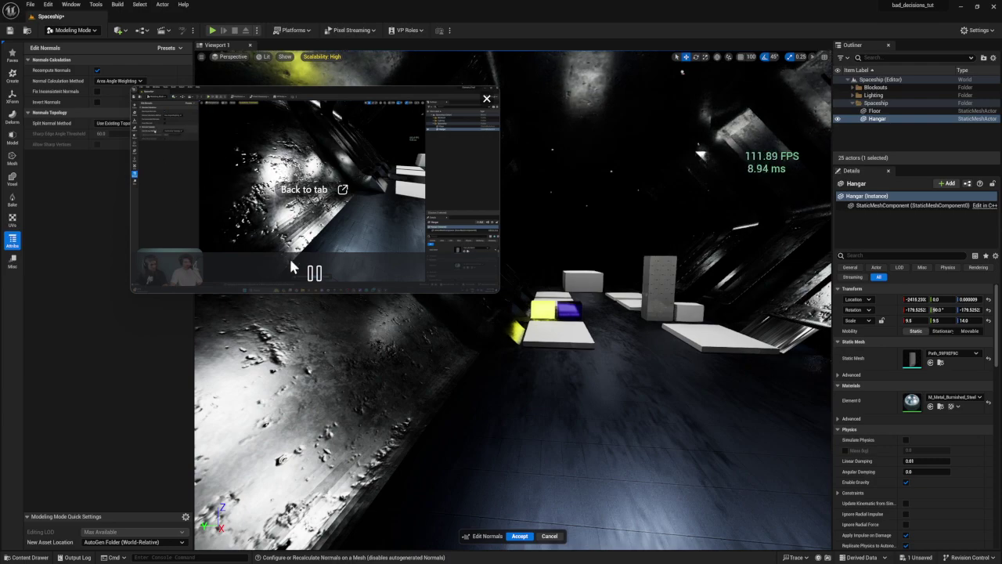
drag(220, 156, 332, 137)
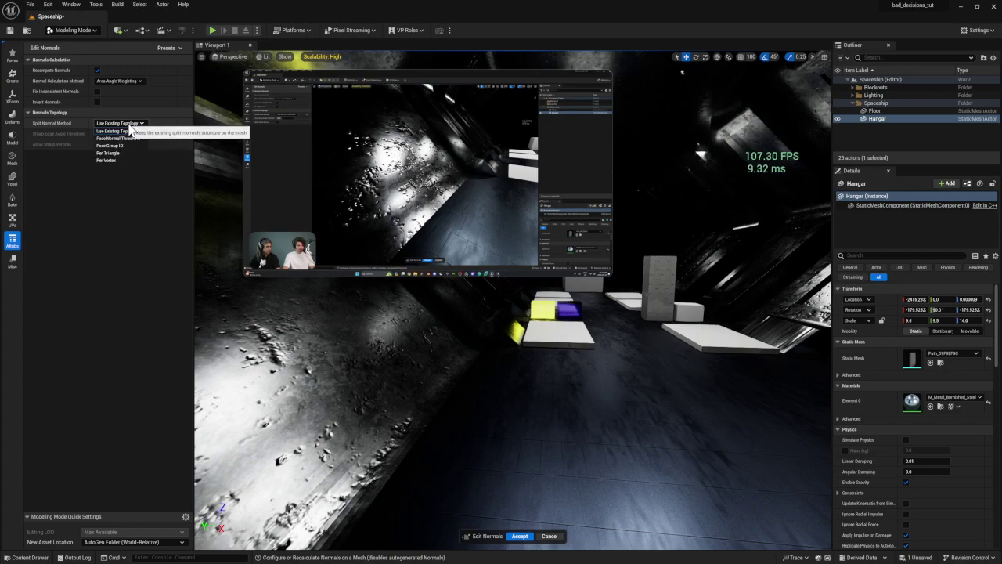
click(119, 137)
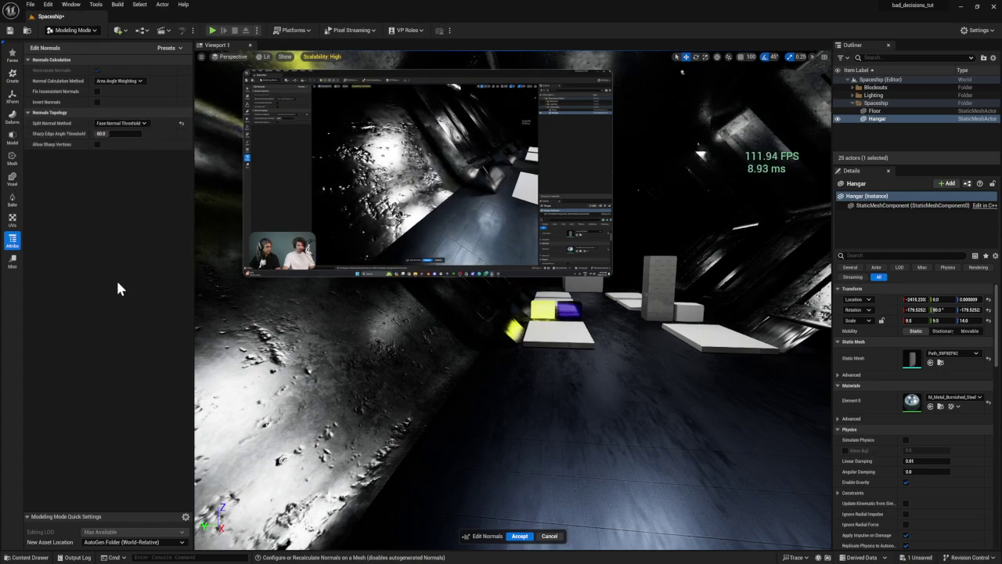
- Try a different Sharp Edge Angle Threshold while viewing the wall panels up close, and set it back to 60
right_drag(682, 72, 682, 71)
right_drag(327, 379, 327, 379)
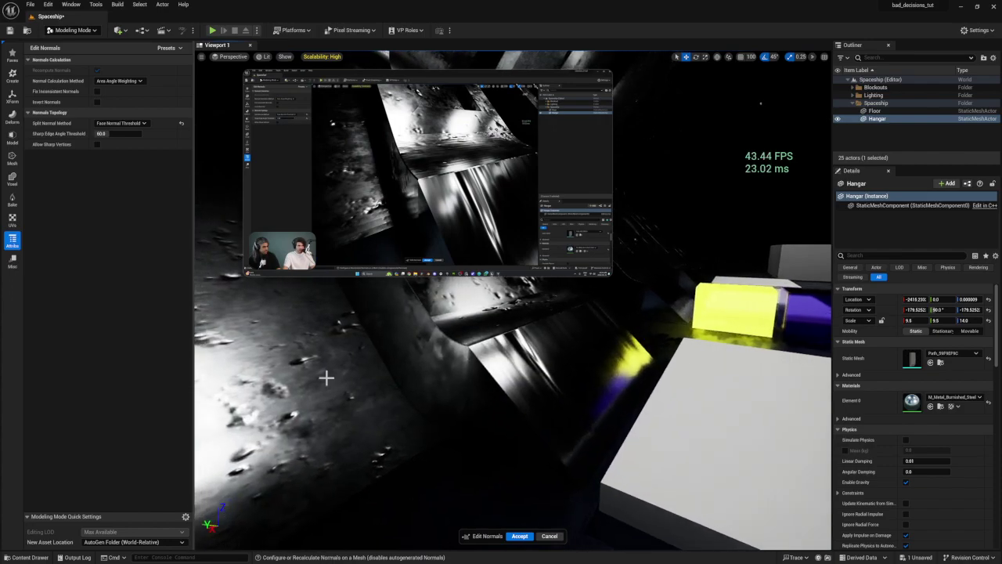
drag(119, 130, 128, 133)
click(110, 134)
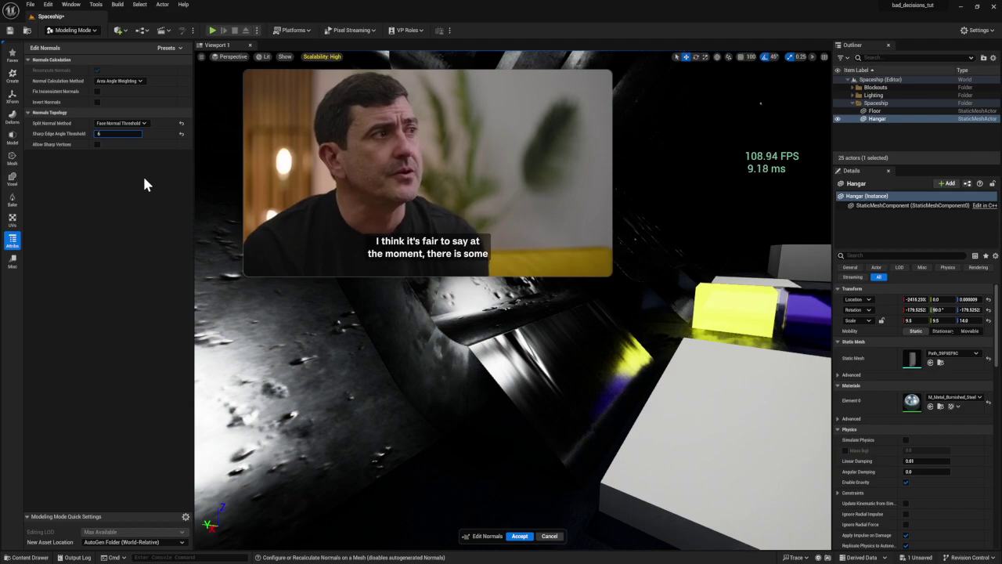
text(60.0)
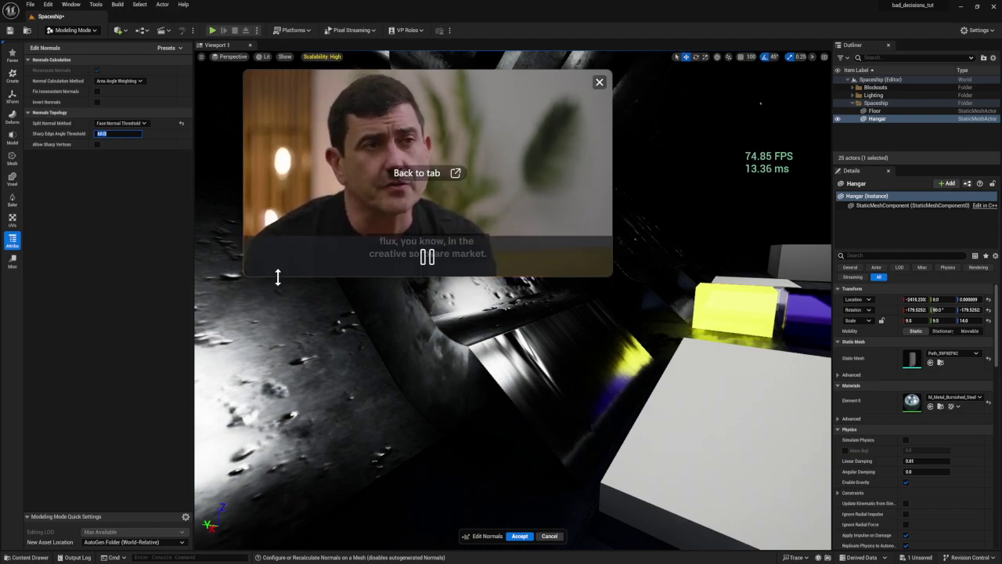
- Return to the tutorial's YouTube tab in the browser, pop the video out again and minimize the browser
mouse_move(427, 176)
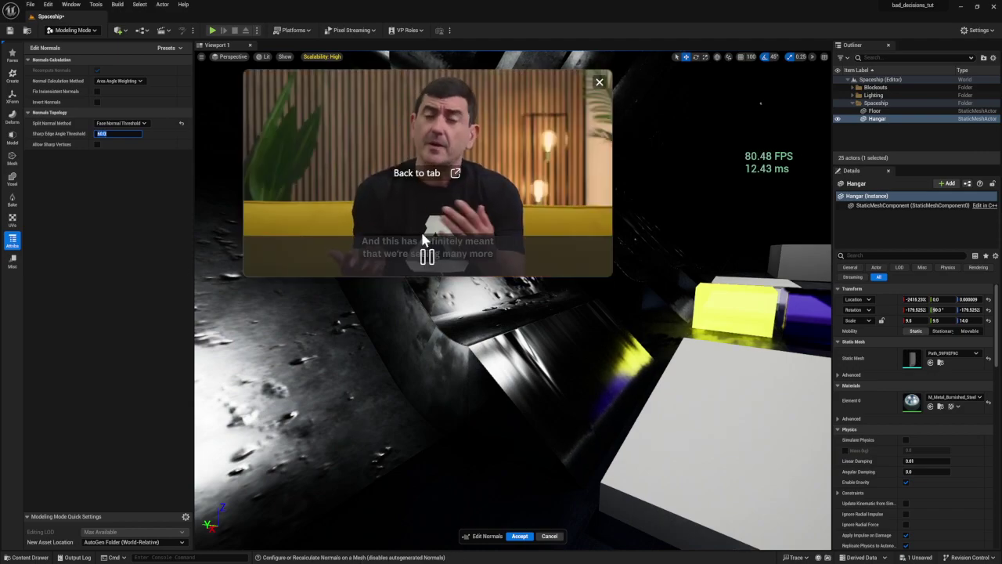
click(429, 176)
right_click(329, 252)
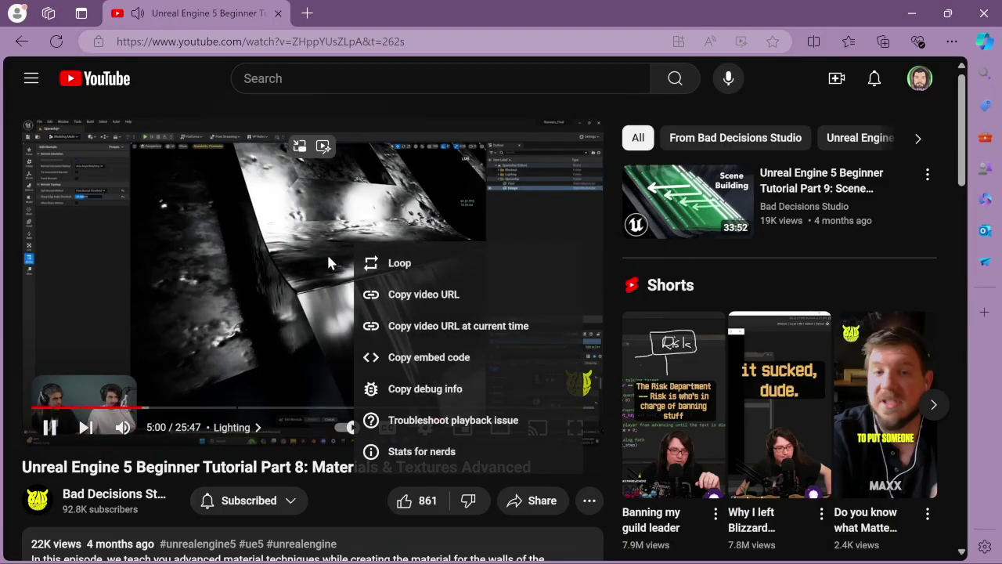
right_click(315, 249)
click(389, 441)
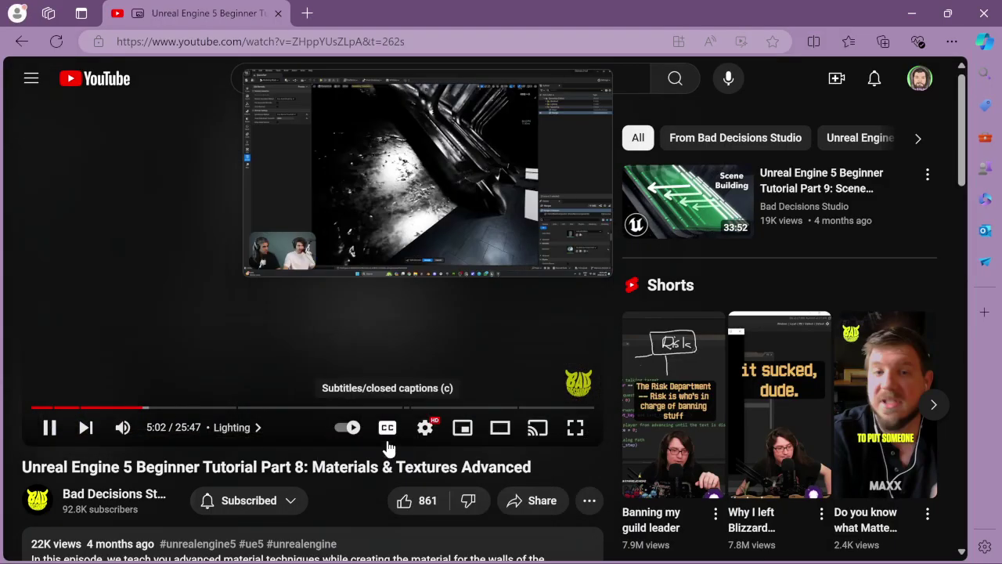
click(912, 13)
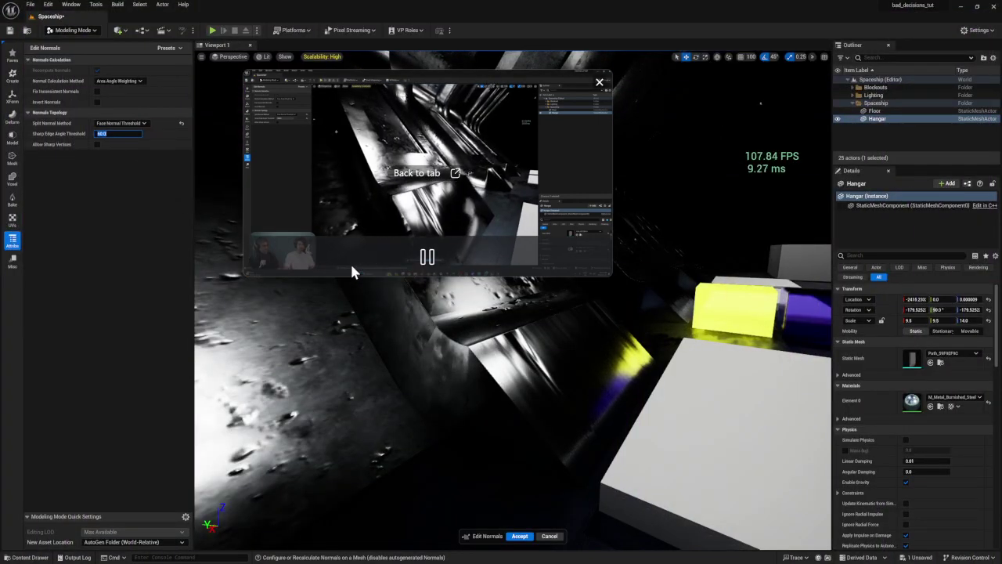
- Accept the edited normals on the Hangar mesh and save all unsaved files
right_drag(393, 413, 314, 393)
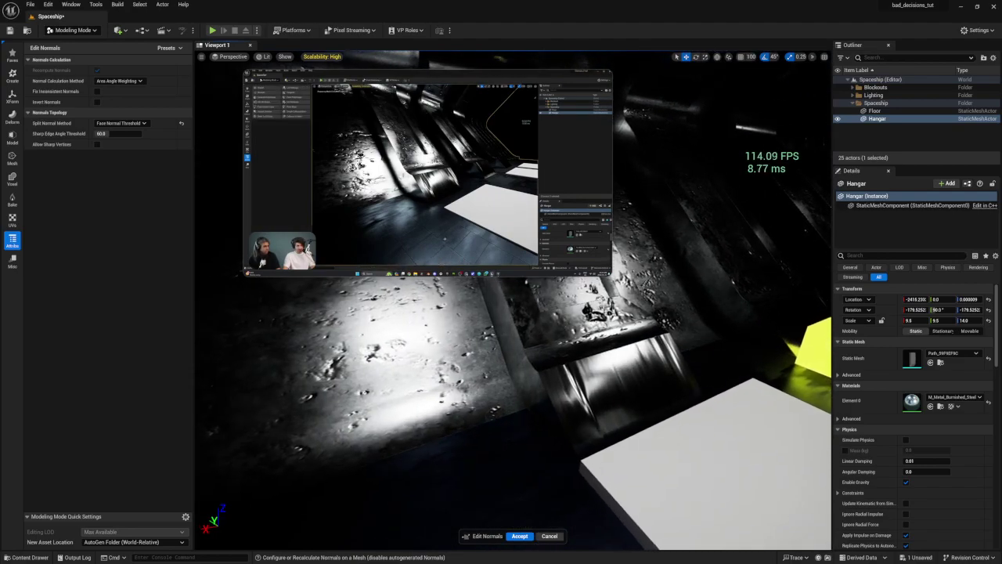
click(521, 537)
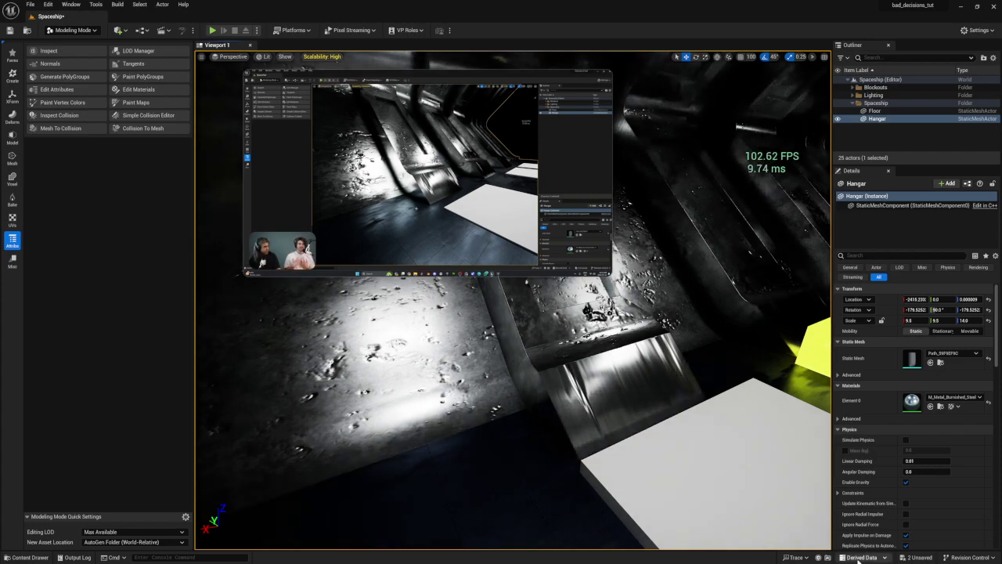
click(919, 557)
click(703, 479)
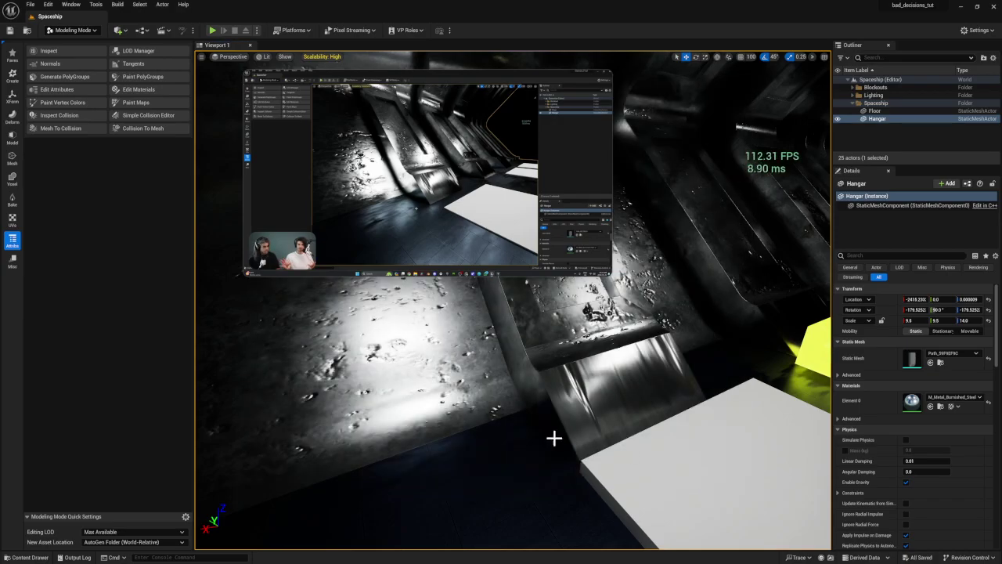
- Examine the shading of the hangar's wall panels and edges from several viewpoints and check the tutorial video
right_drag(610, 408, 728, 403)
right_drag(513, 344, 564, 372)
right_drag(394, 415, 387, 412)
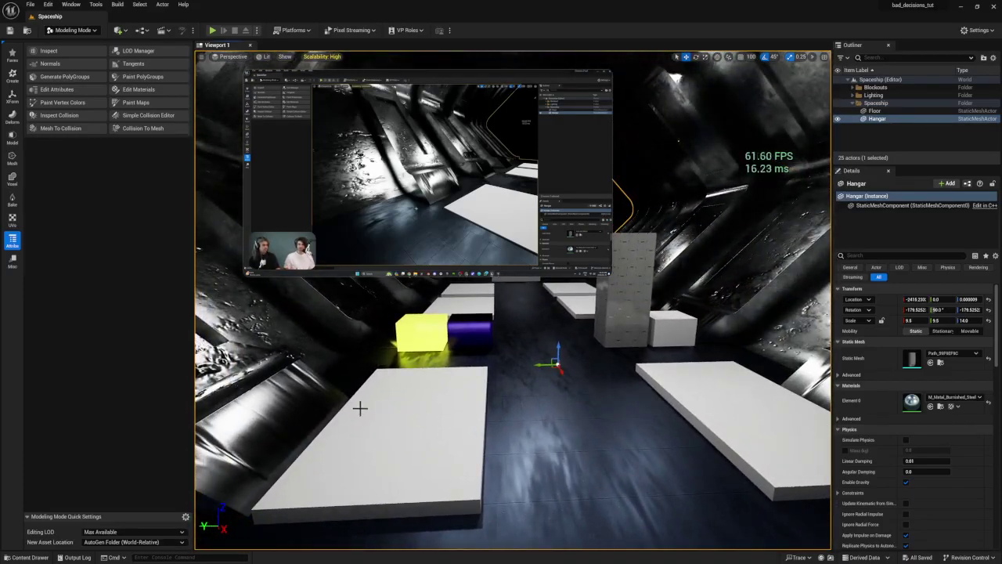
mouse_move(445, 239)
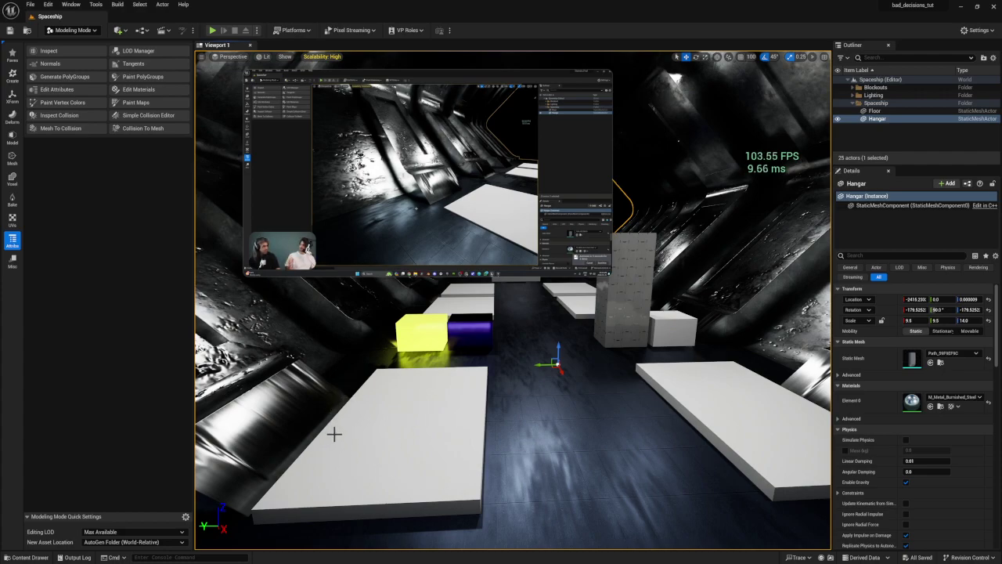
right_drag(362, 382, 296, 384)
key(s)
key(w)
key(s)
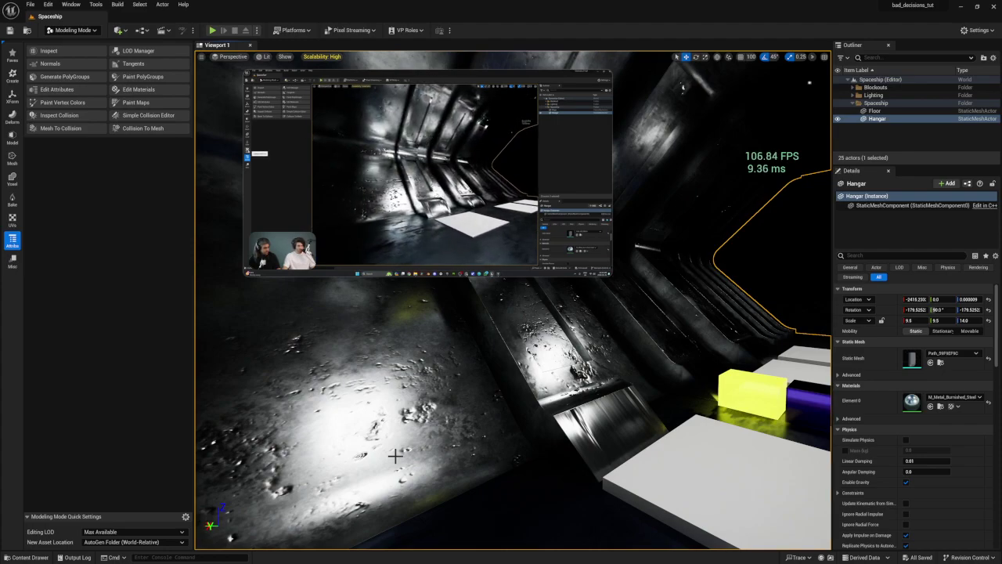
- Start AutoUV on the Hangar mesh and examine the checkerboard preview across its walls
click(13, 221)
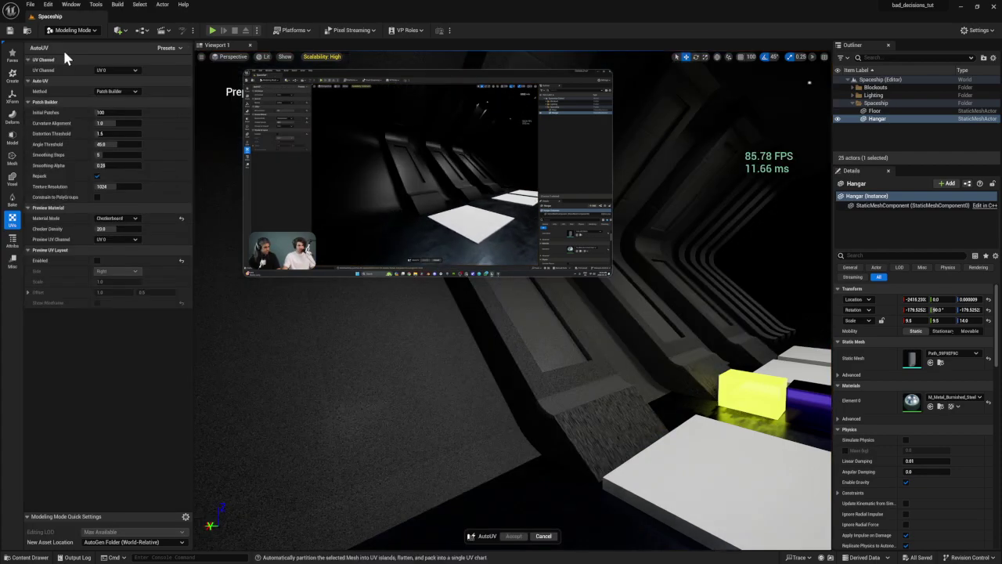
click(63, 50)
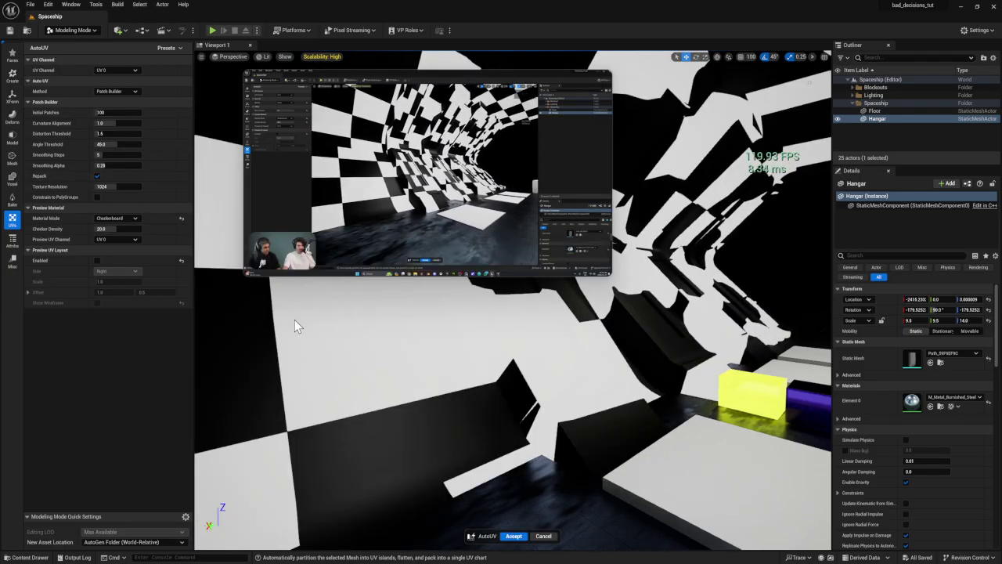
right_drag(556, 415, 600, 396)
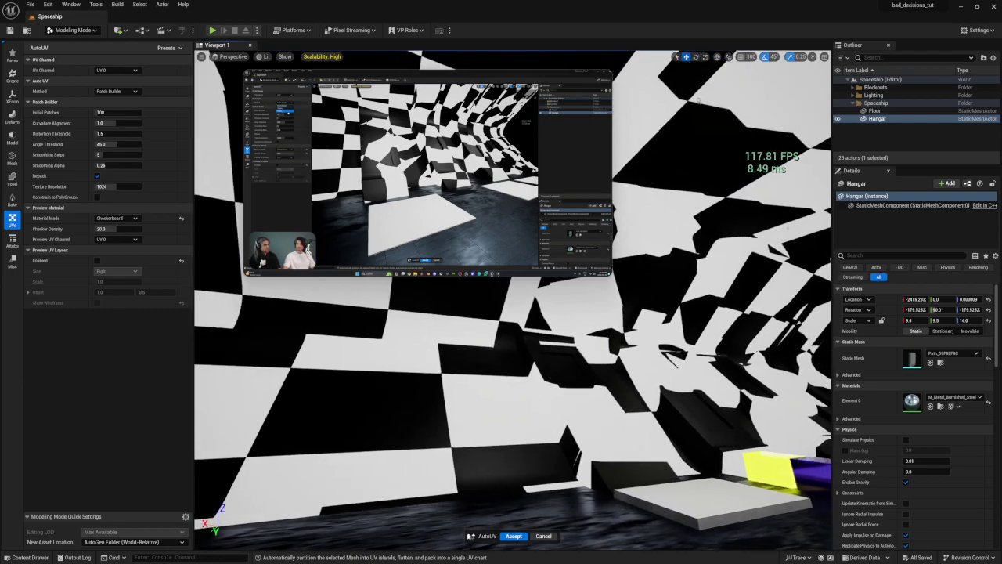
right_drag(600, 396, 553, 398)
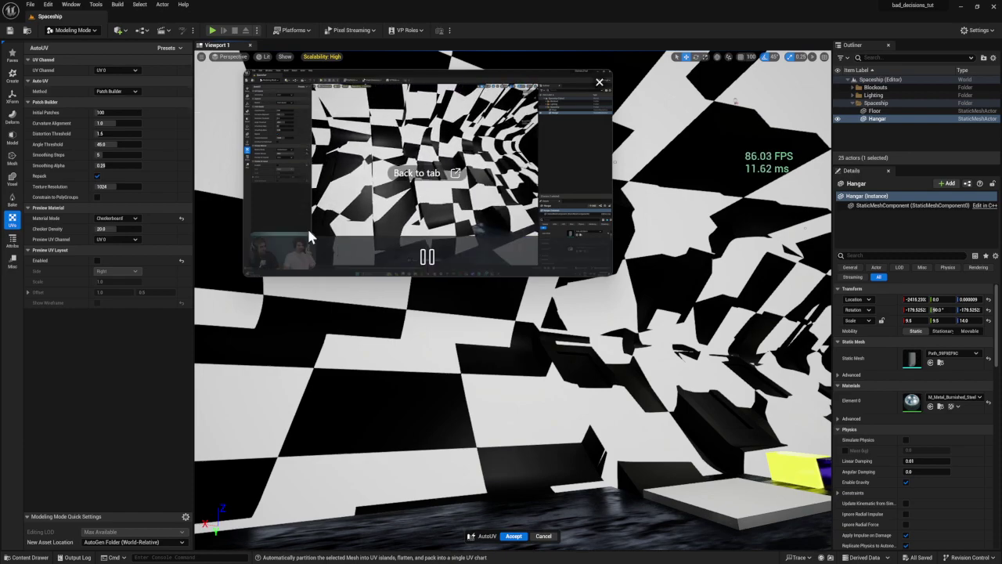
right_drag(515, 368, 535, 375)
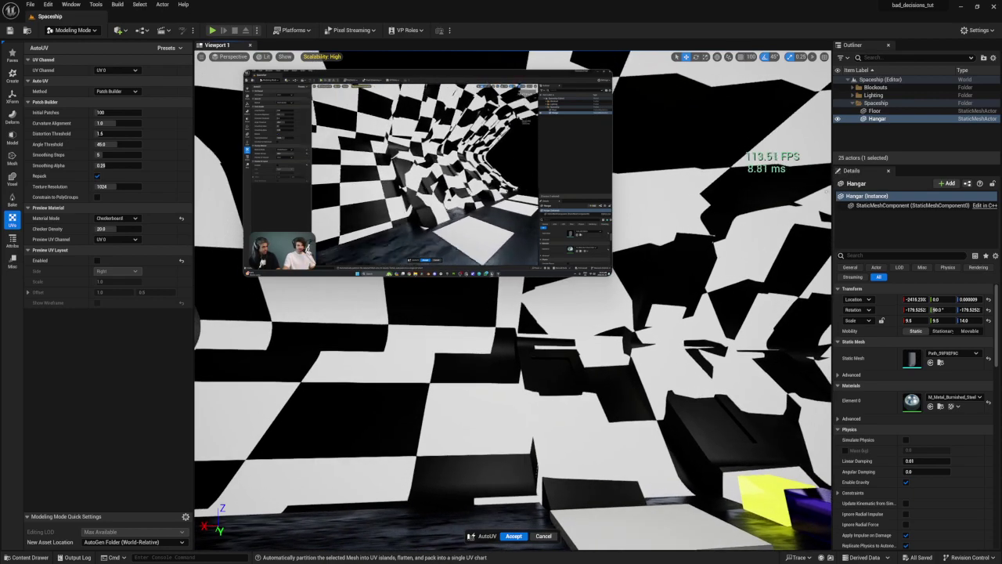
mouse_move(399, 246)
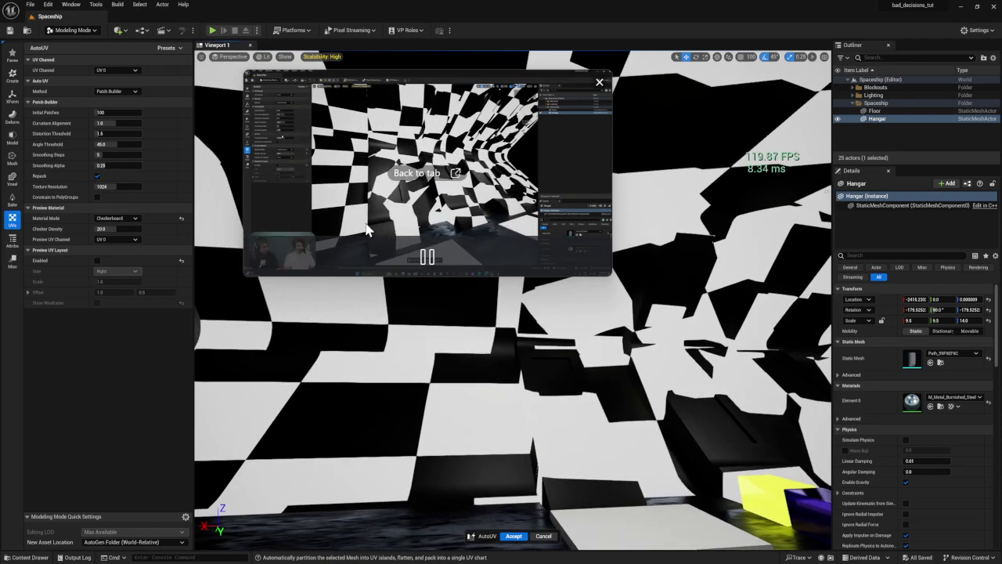
- Try the UVAtlas method for the Hangar's automatic UVs, and switch the method to XAtlas
click(137, 92)
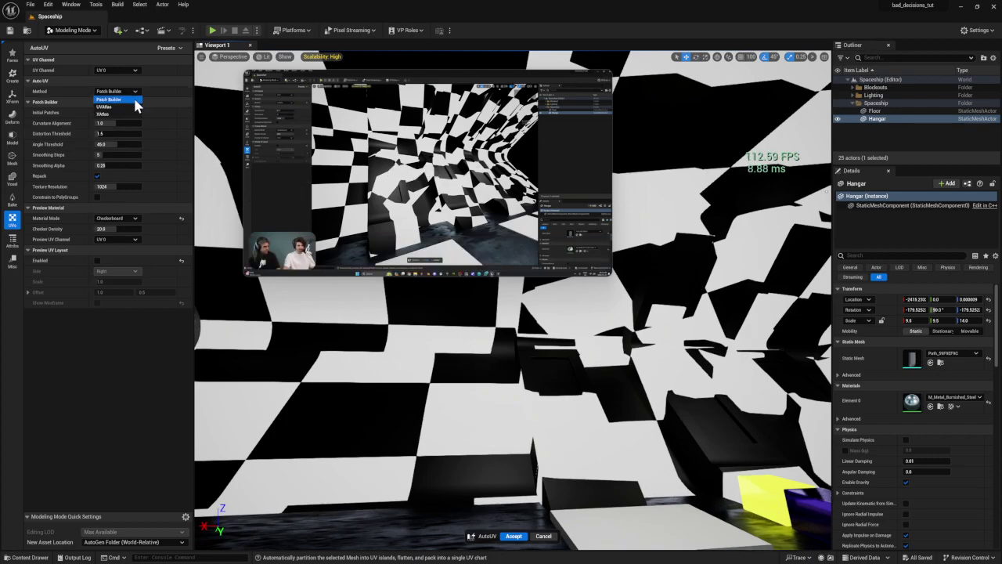
click(137, 112)
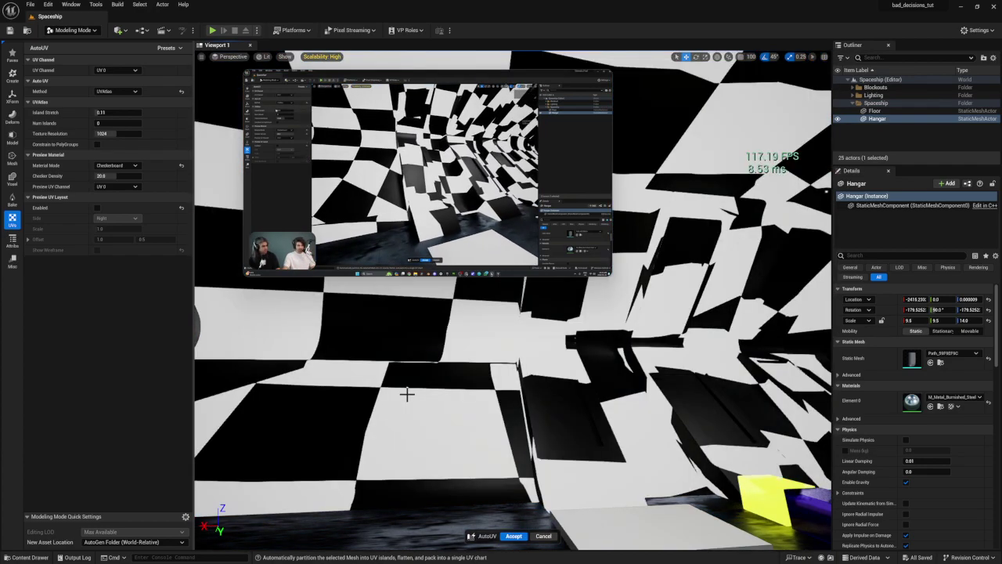
click(130, 92)
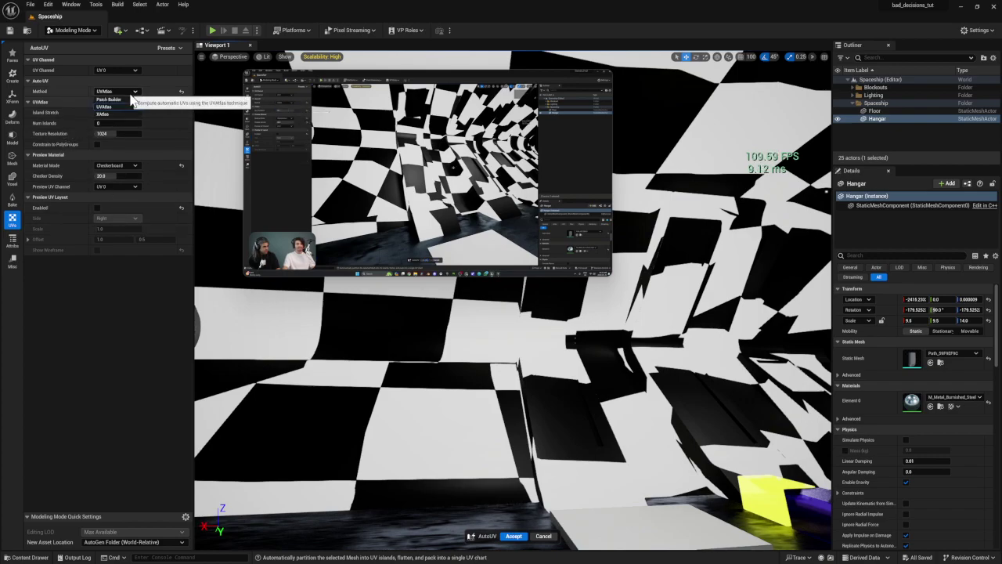
click(127, 115)
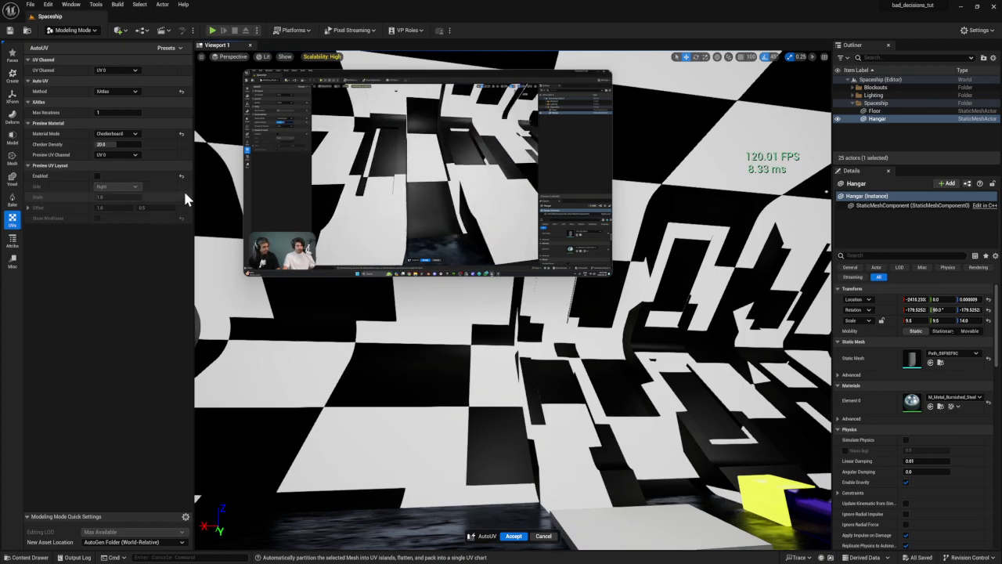
mouse_move(360, 208)
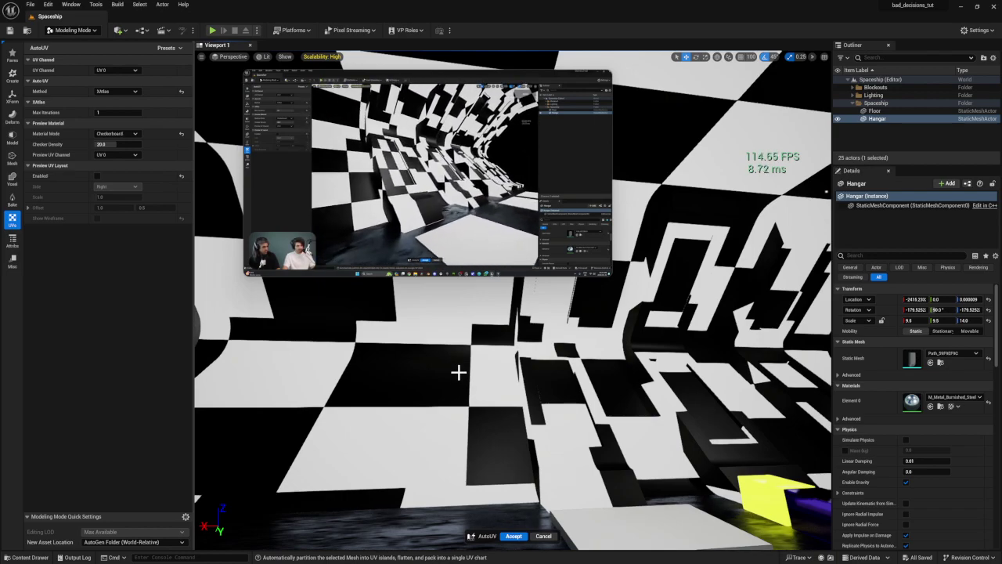
- Set the XAtlas Max Iterations to 10 and accept the automatic UVs on the Hangar mesh
right_drag(513, 376, 274, 395)
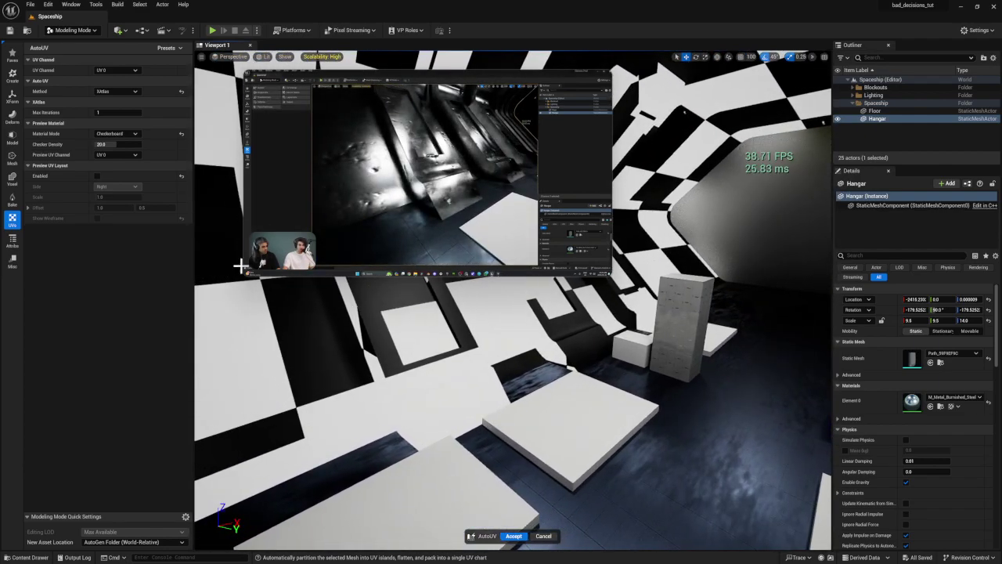
mouse_move(389, 231)
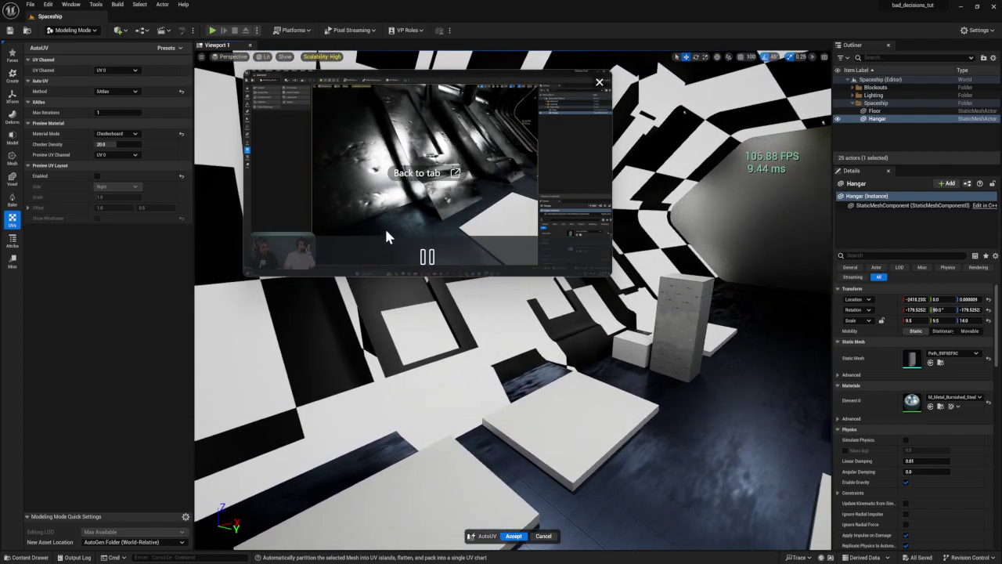
click(427, 256)
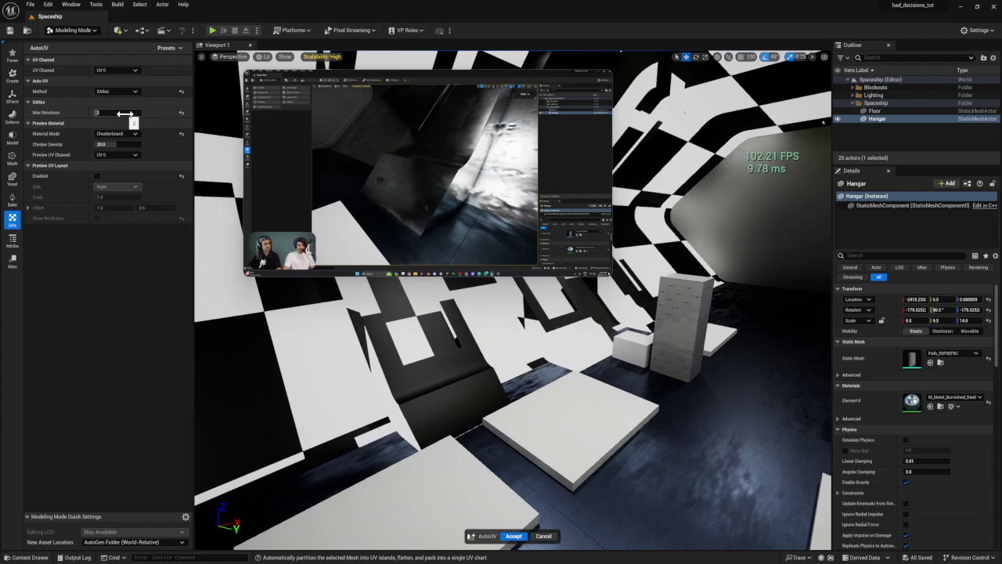
drag(100, 112, 125, 112)
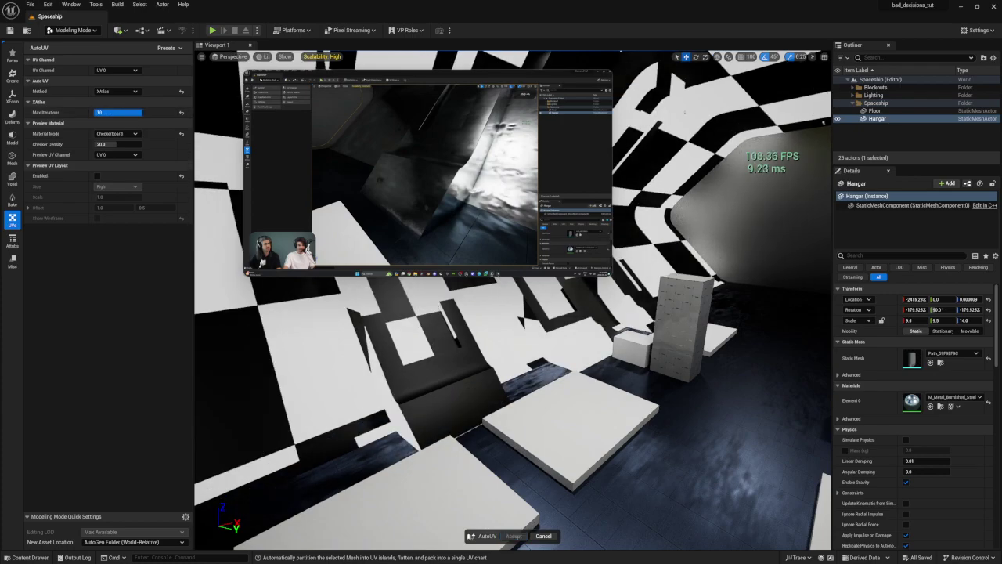
mouse_move(630, 425)
right_down()
mouse_move(610, 401)
mouse_move(599, 426)
mouse_move(607, 419)
mouse_move(578, 393)
mouse_move(615, 437)
right_up()
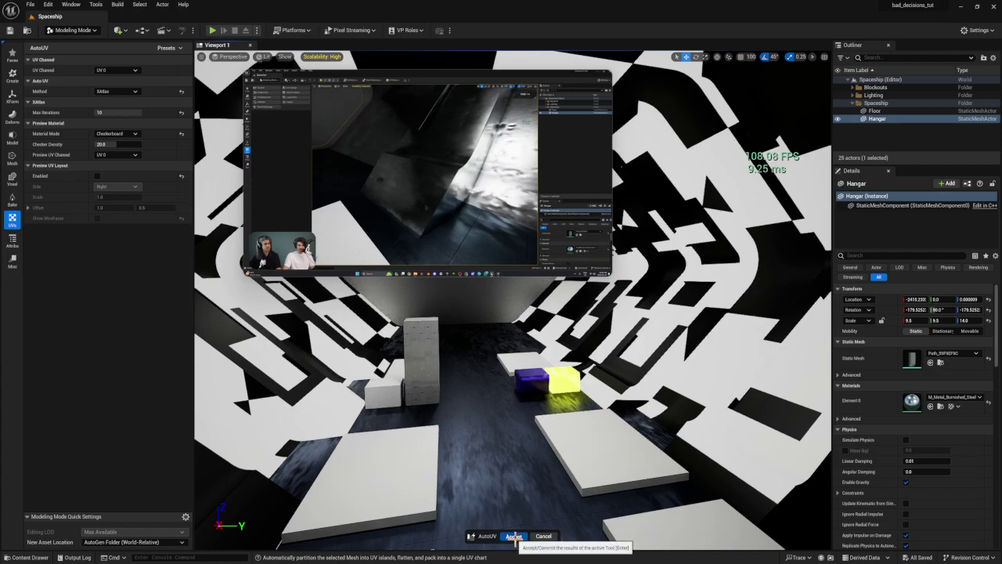
click(514, 537)
right_drag(532, 441, 440, 230)
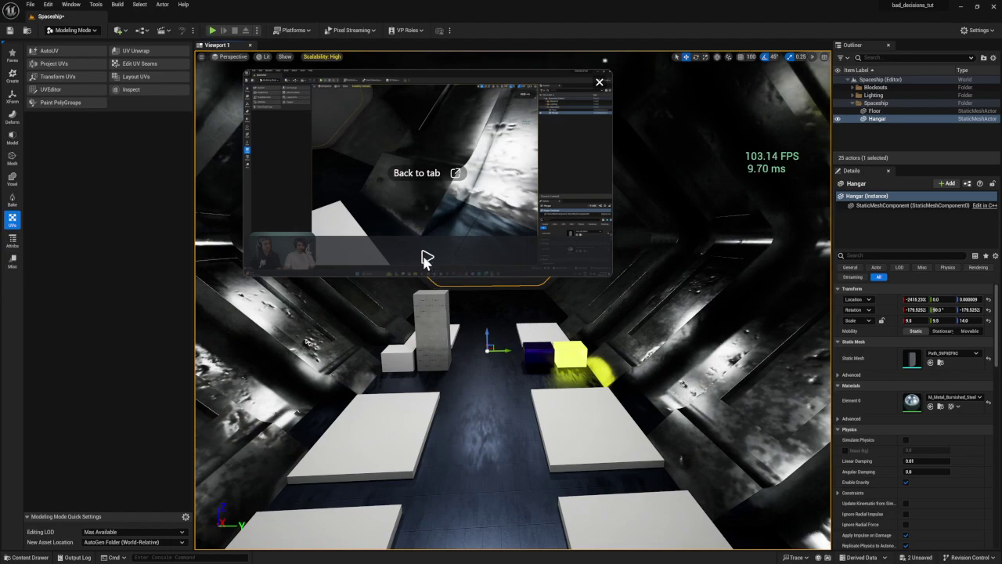
- Resume the tutorial video, save all unsaved files and return the editor to Selection Mode
click(426, 258)
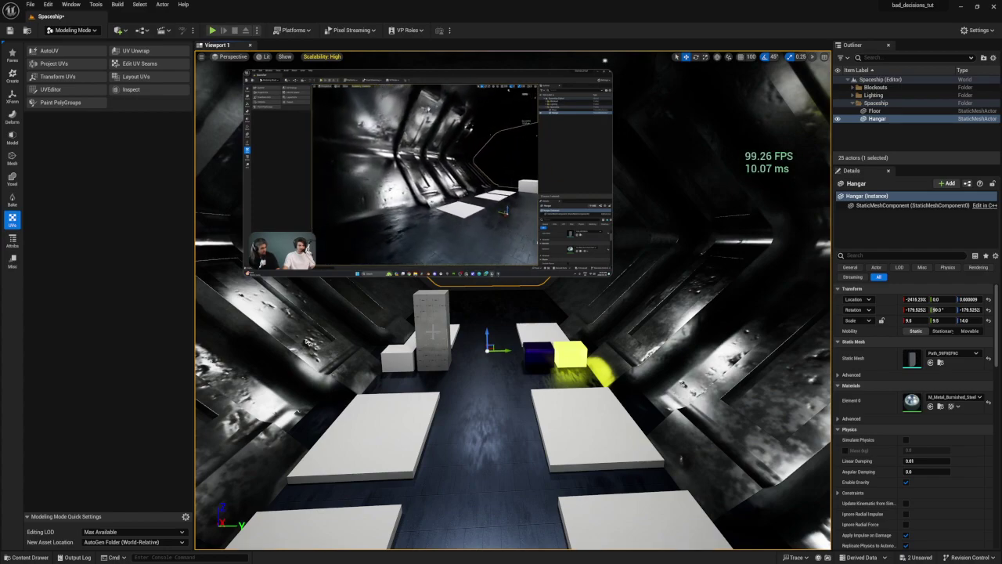
mouse_move(426, 274)
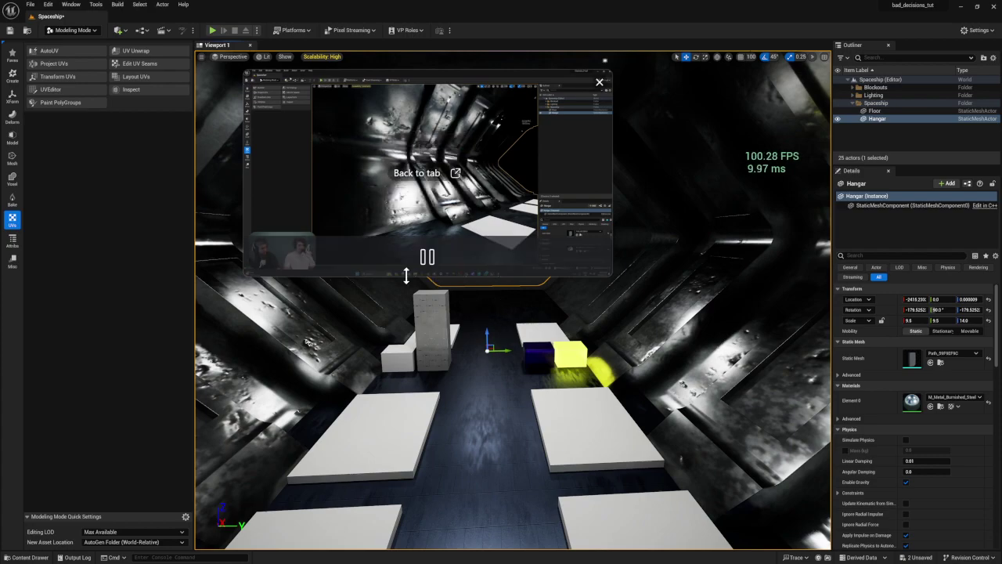
click(915, 556)
click(695, 479)
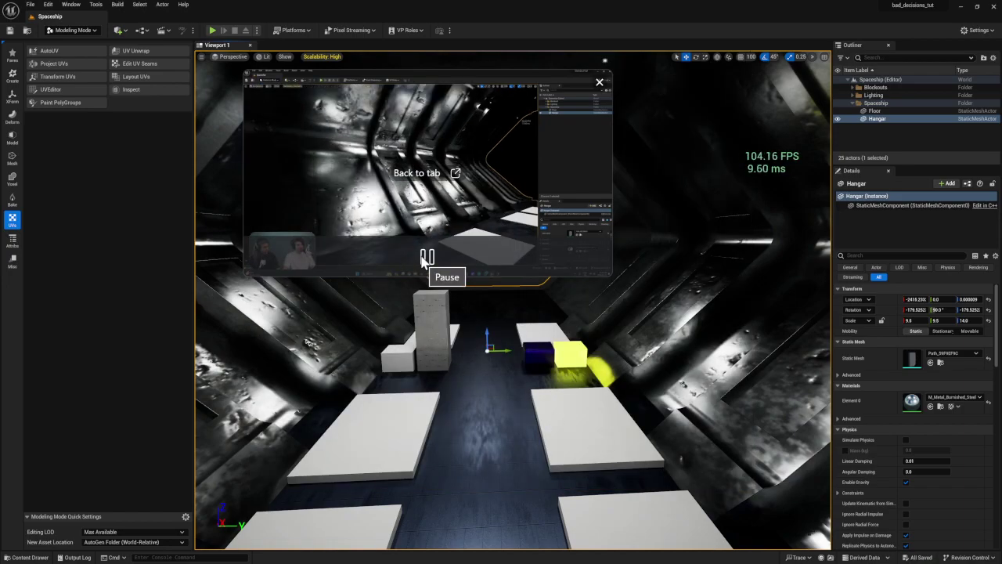
click(92, 32)
click(93, 39)
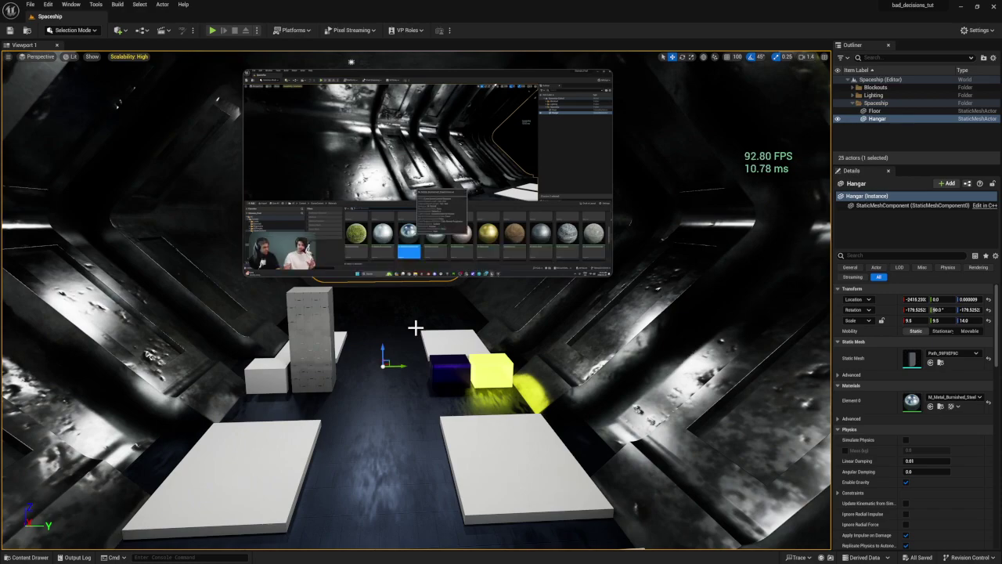
- Create a material instance of M_Metal_Burnished_Steel from the StarterContent Materials folder and apply it to the Hangar walls
click(29, 556)
right_click(208, 483)
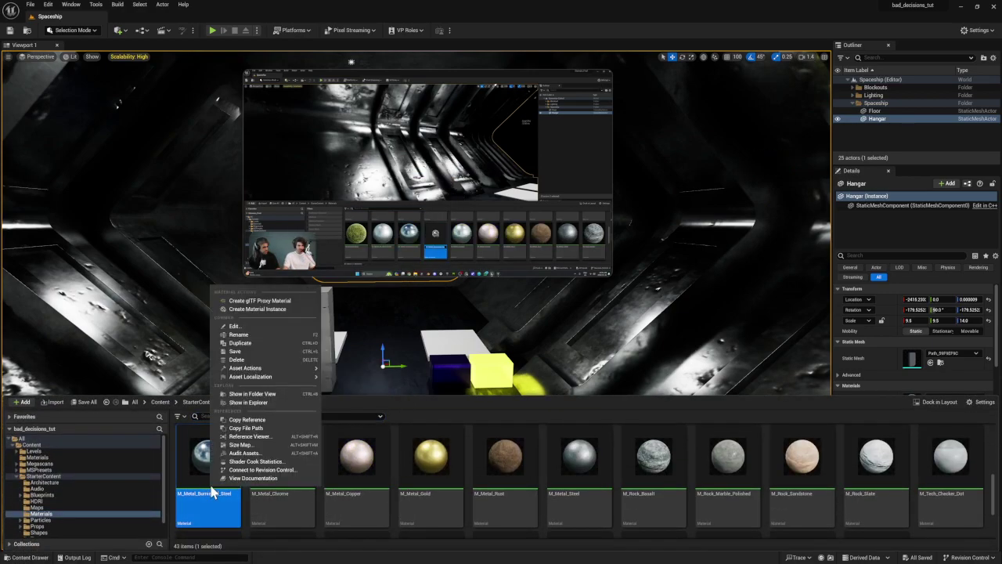
click(274, 312)
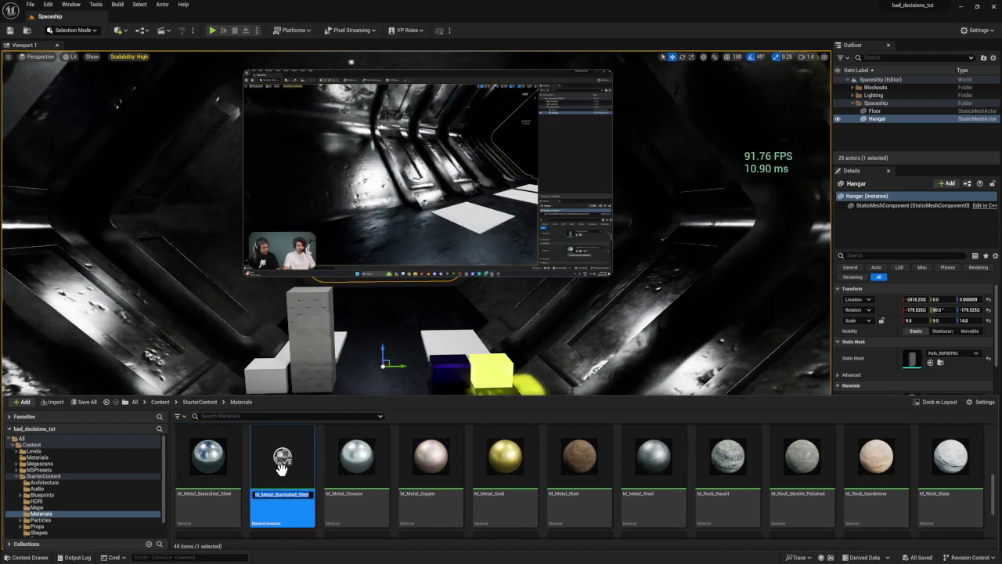
drag(281, 469, 166, 343)
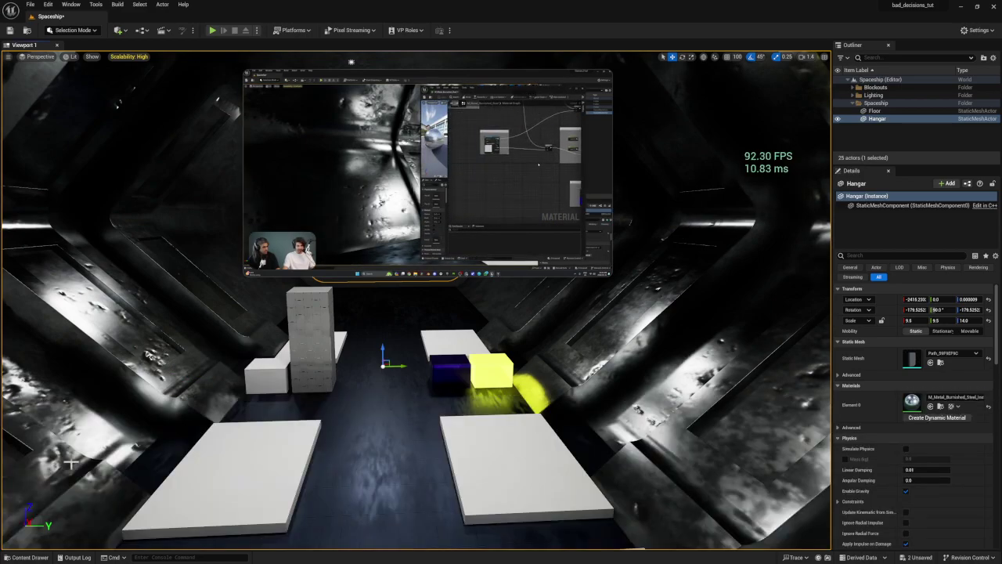
click(30, 557)
drag(275, 481, 164, 395)
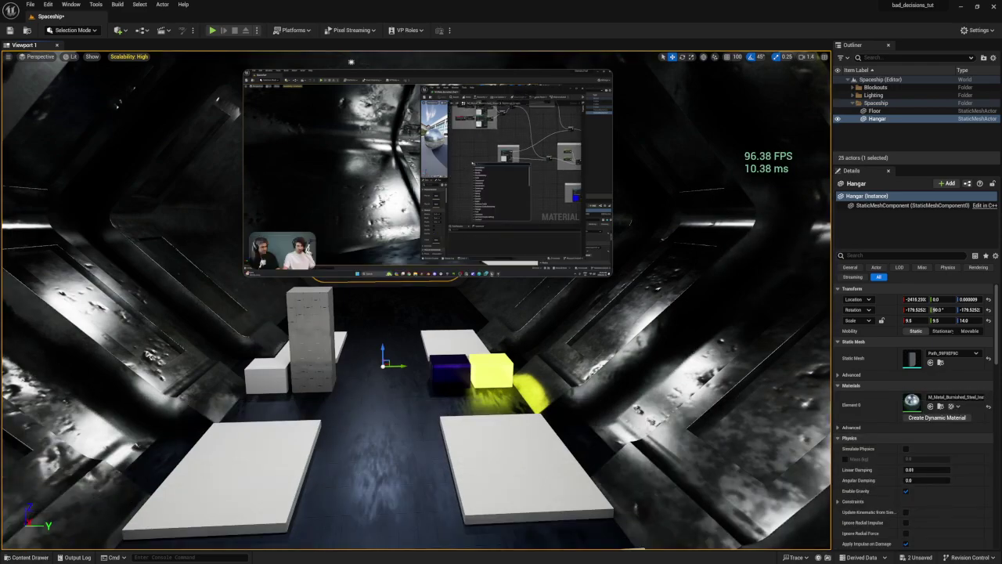
- Open the parent material M_Metal_Burnished_Steel for editing and bring its texture sample nodes into view
click(30, 557)
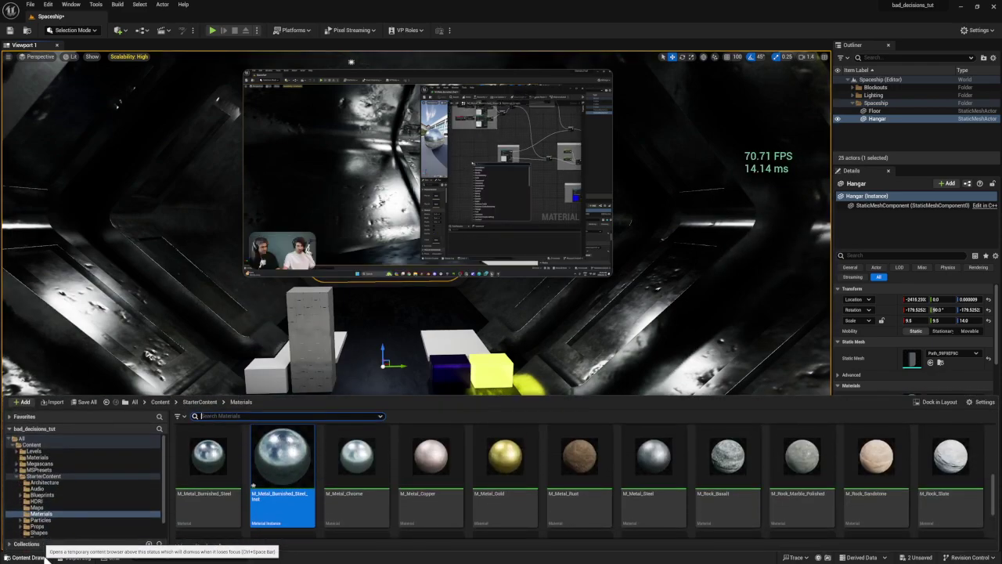
double_click(205, 462)
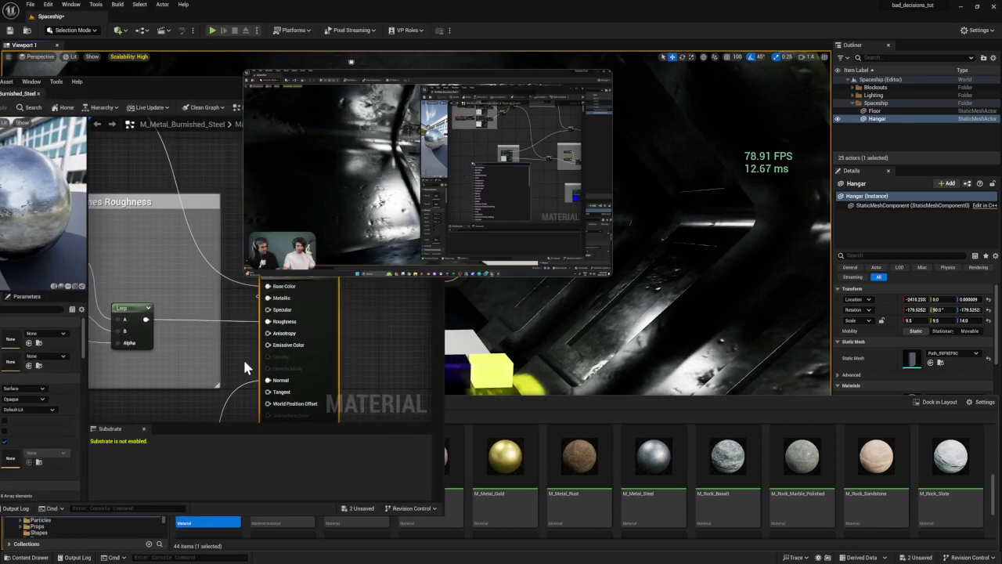
scroll(192, 330, down, 4)
drag(169, 388, 196, 368)
right_drag(196, 368, 240, 347)
- Arrange the material editor and an enlarged tutorial video side by side, and pause the video
drag(329, 170, 618, 186)
drag(338, 92, 385, 70)
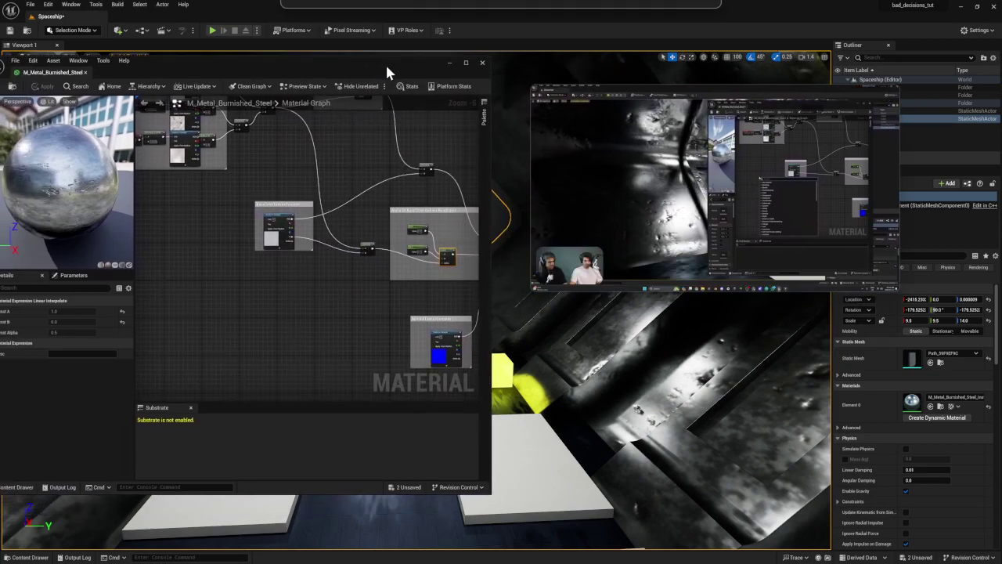
mouse_move(770, 230)
drag(897, 288, 964, 343)
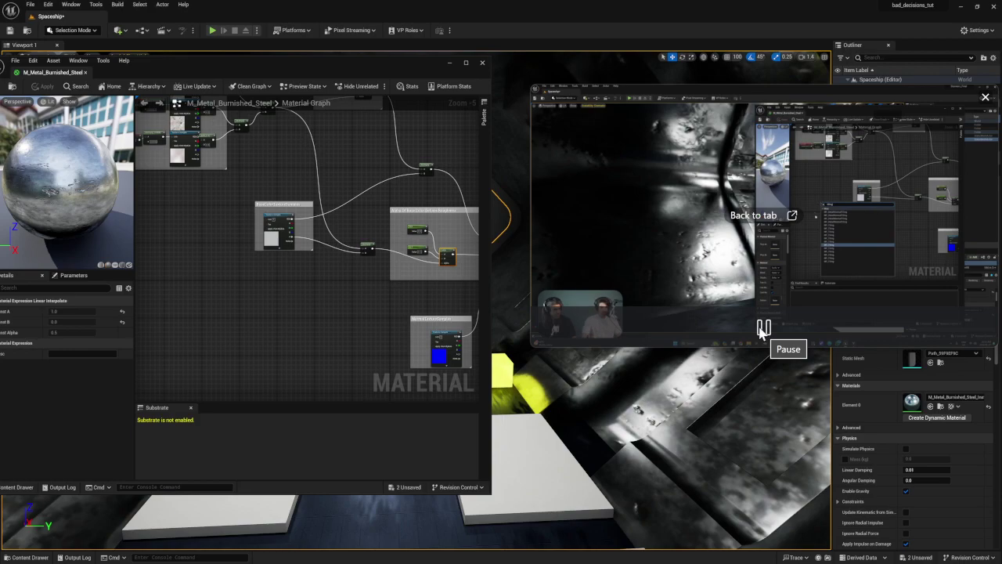
click(760, 329)
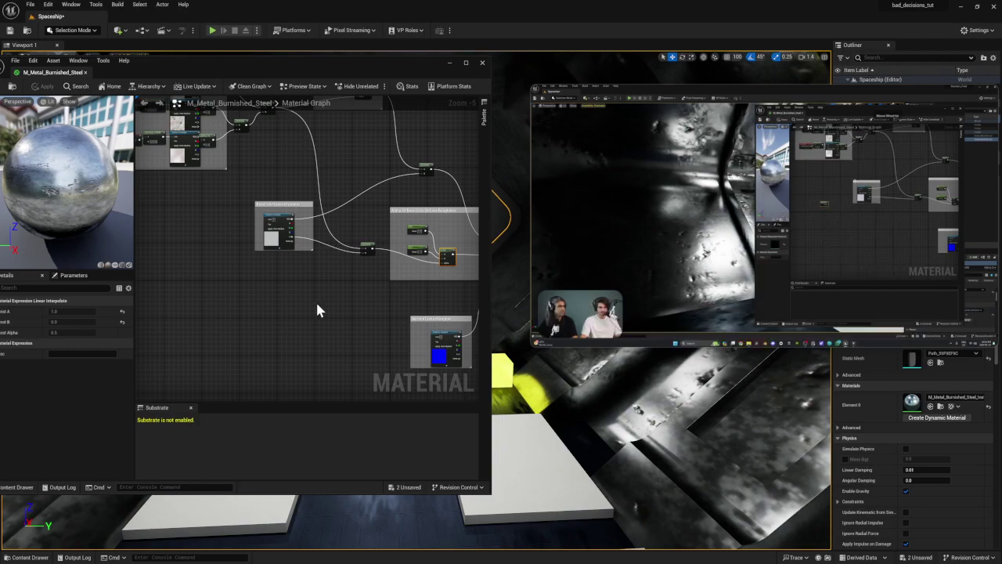
- Add an MF_Tiling function node below the BaseColorTextureSamples group in the material graph, and resume the tutorial video
right_click(261, 293)
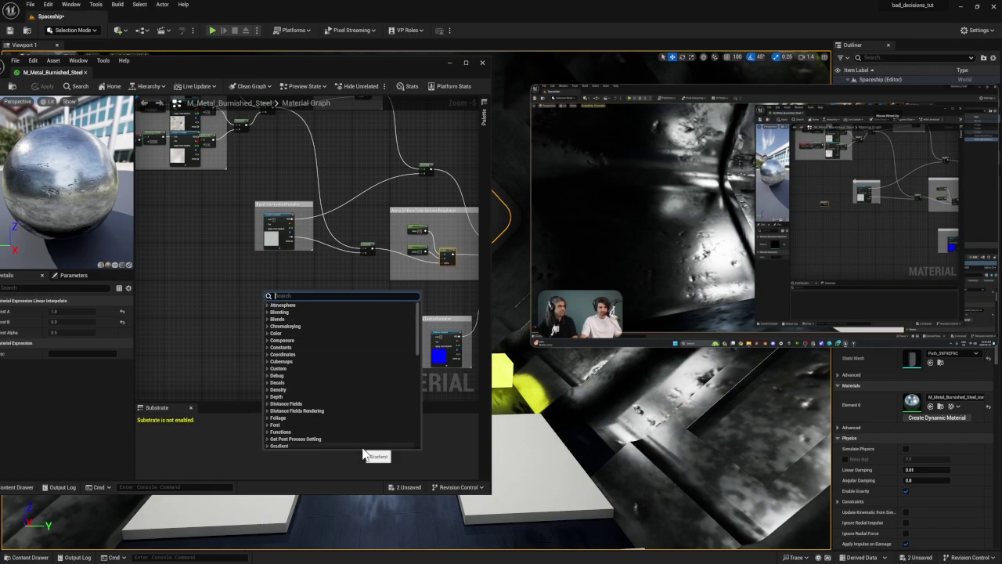
text(tiling)
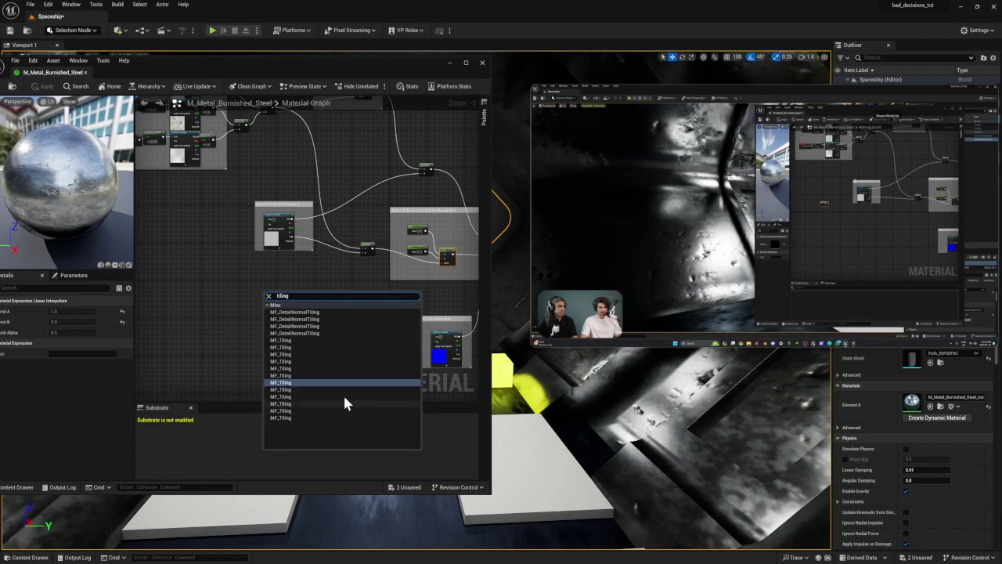
click(315, 348)
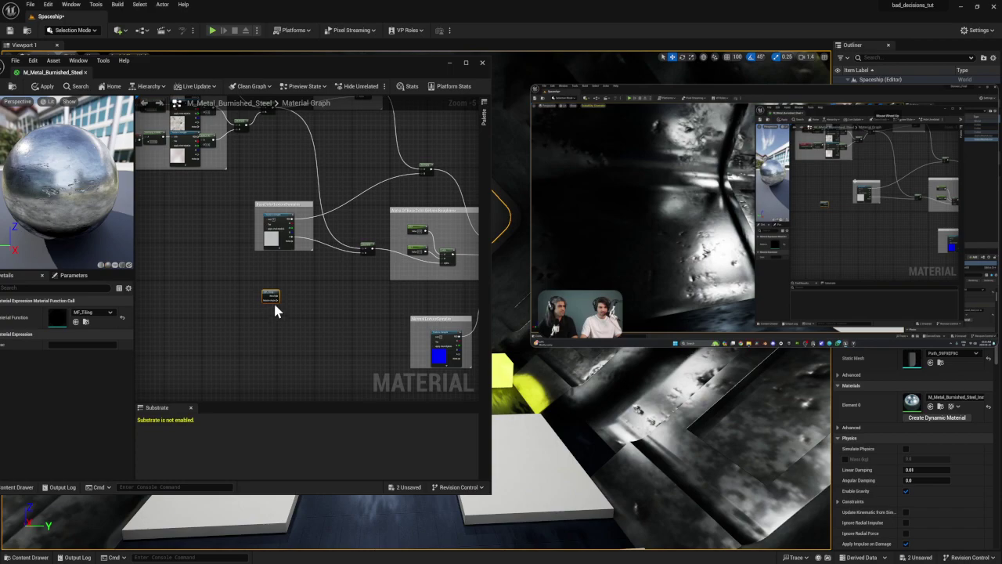
scroll(274, 304, up, 2)
mouse_move(620, 284)
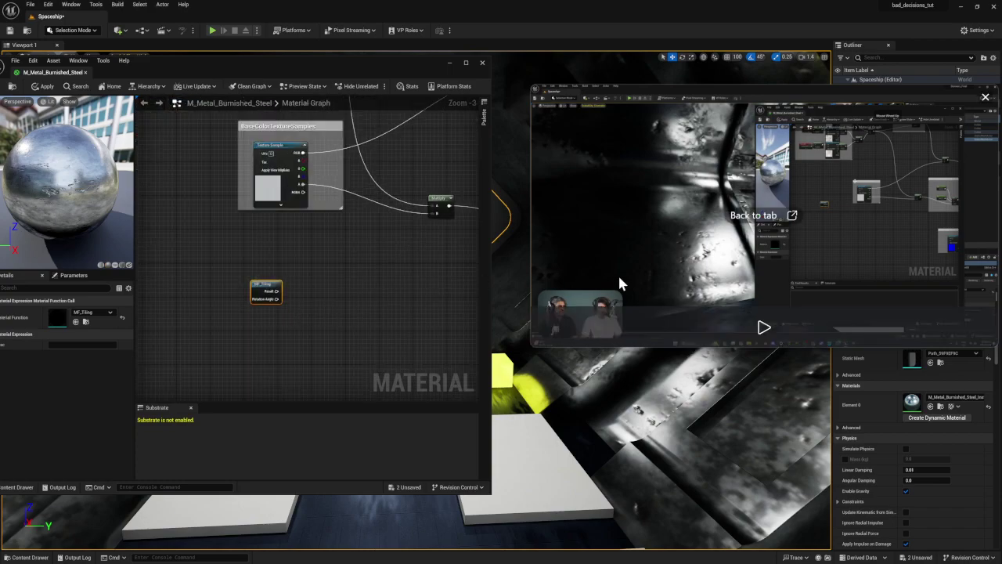
click(765, 328)
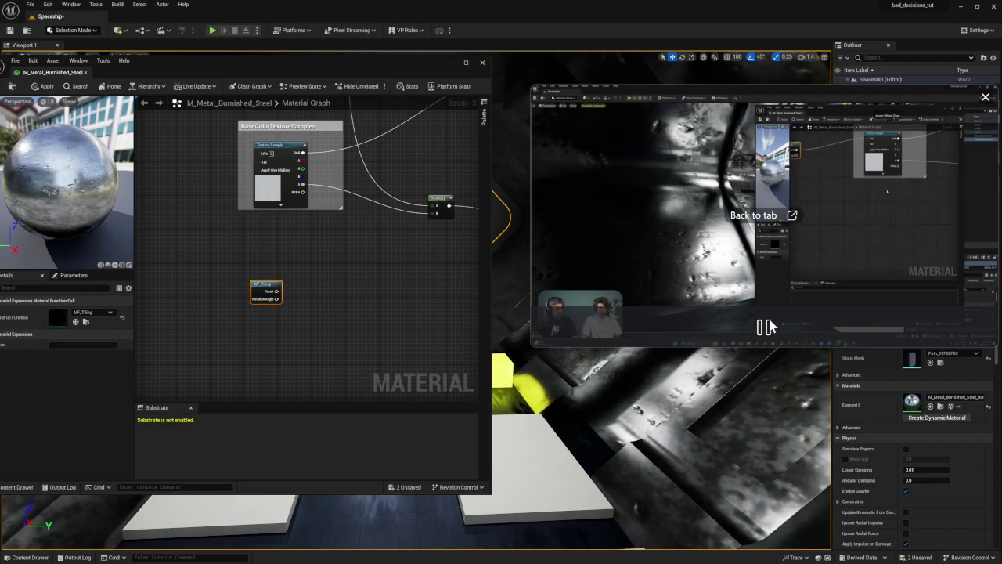
- Move the MF_Tiling node left of the BaseColorTextureSamples group and connect its Result output to the base color texture sample's UVs
click(765, 327)
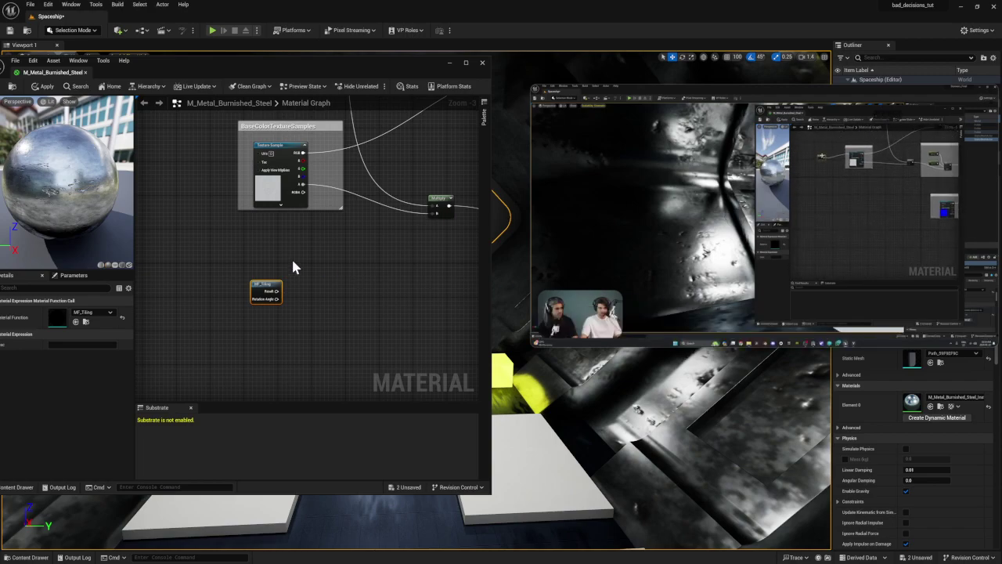
drag(270, 288, 165, 240)
scroll(235, 275, down, 2)
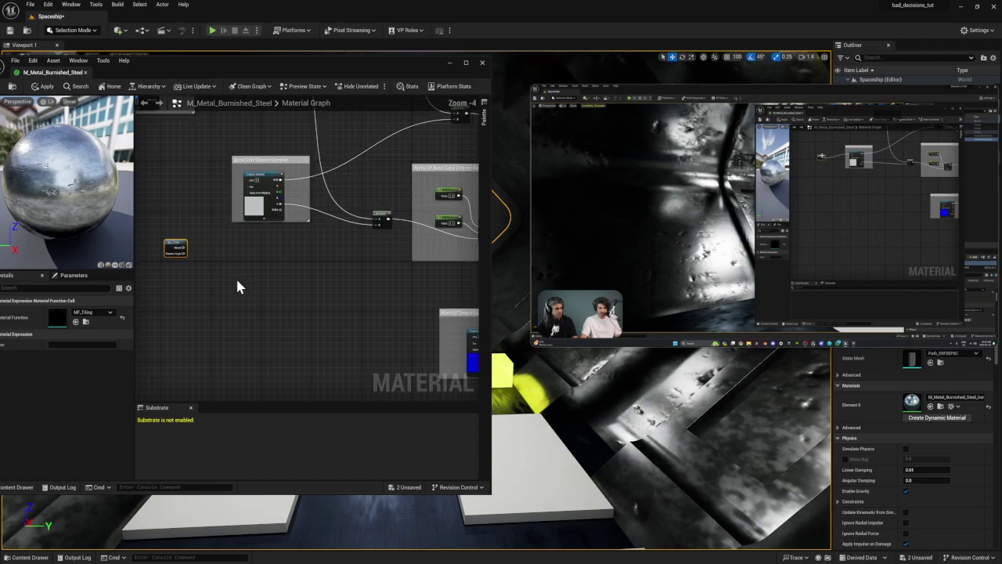
scroll(208, 268, up, 2)
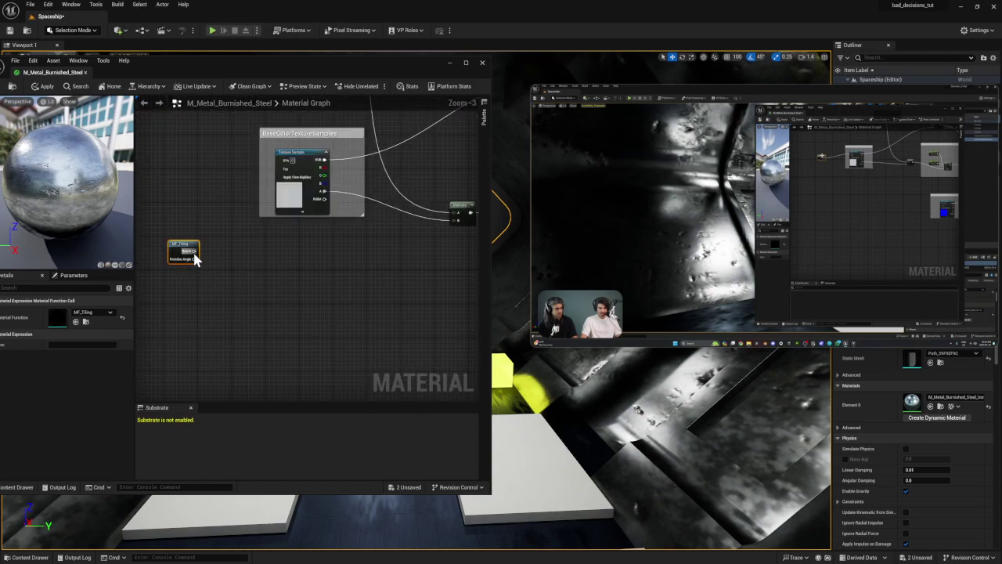
drag(194, 255, 284, 164)
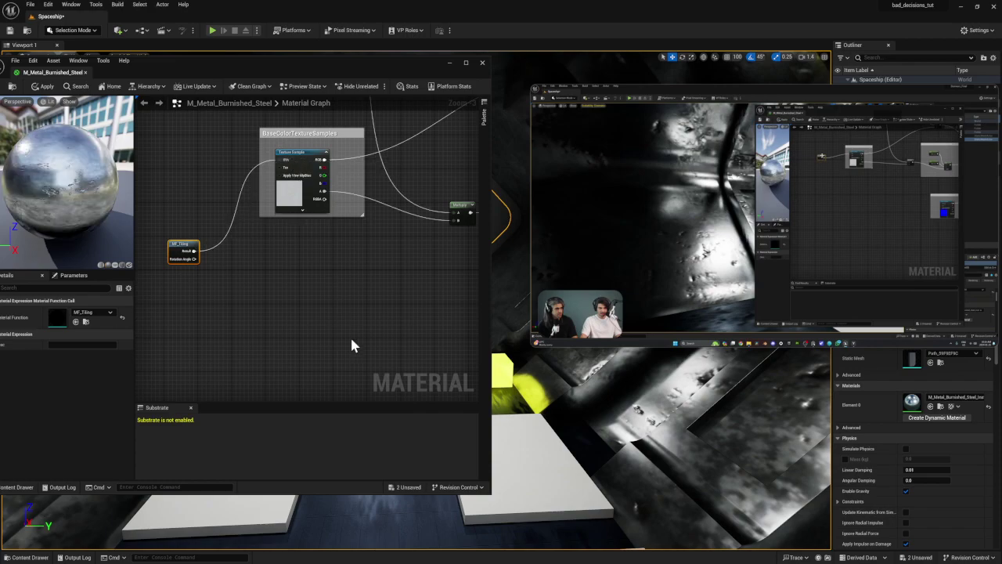
- Lower the MF_Tiling node, connect its Result output to the normal map texture sample's UVs, and resume the tutorial video
drag(181, 246, 240, 347)
right_drag(394, 362, 291, 226)
drag(187, 236, 430, 242)
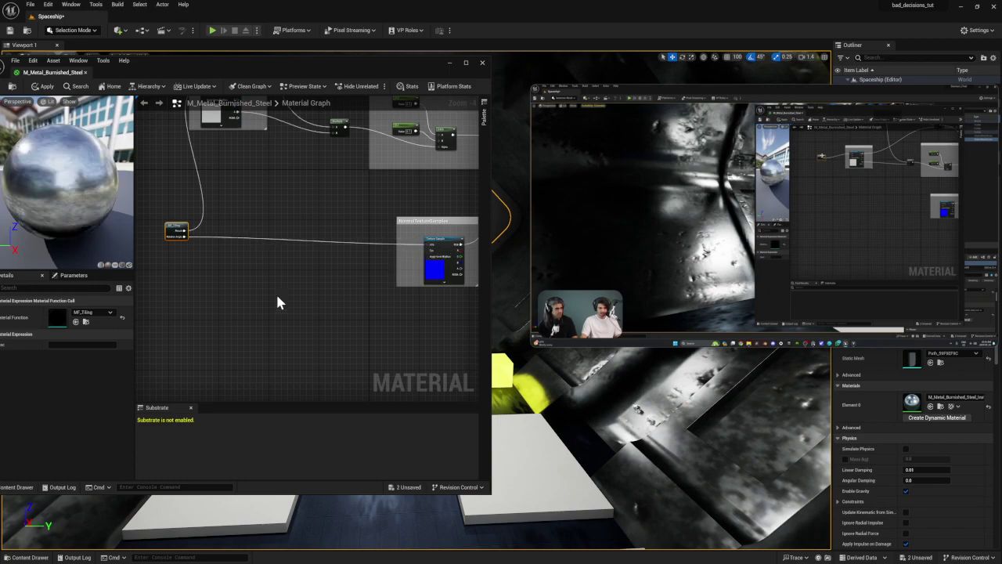
mouse_move(631, 281)
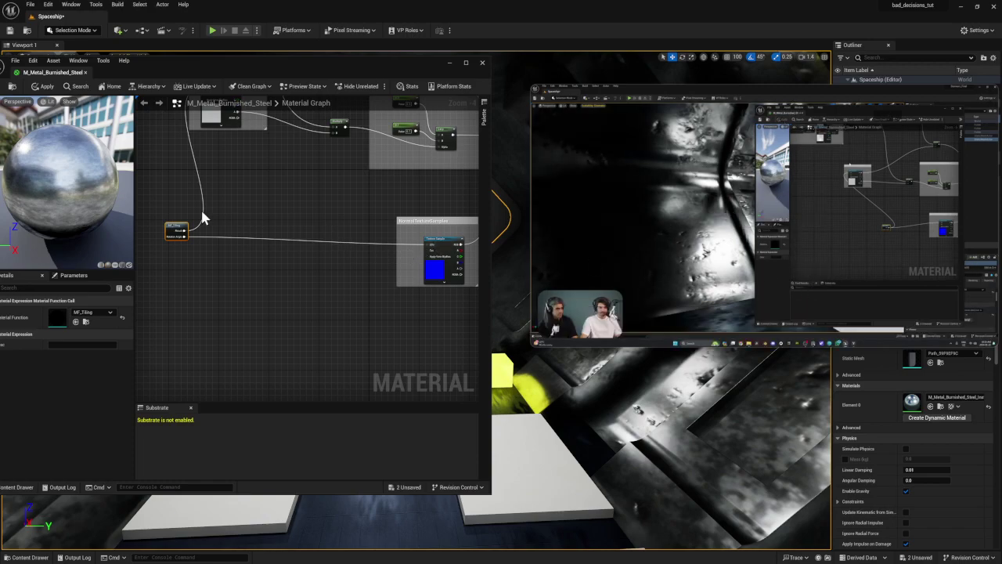
right_click(269, 238)
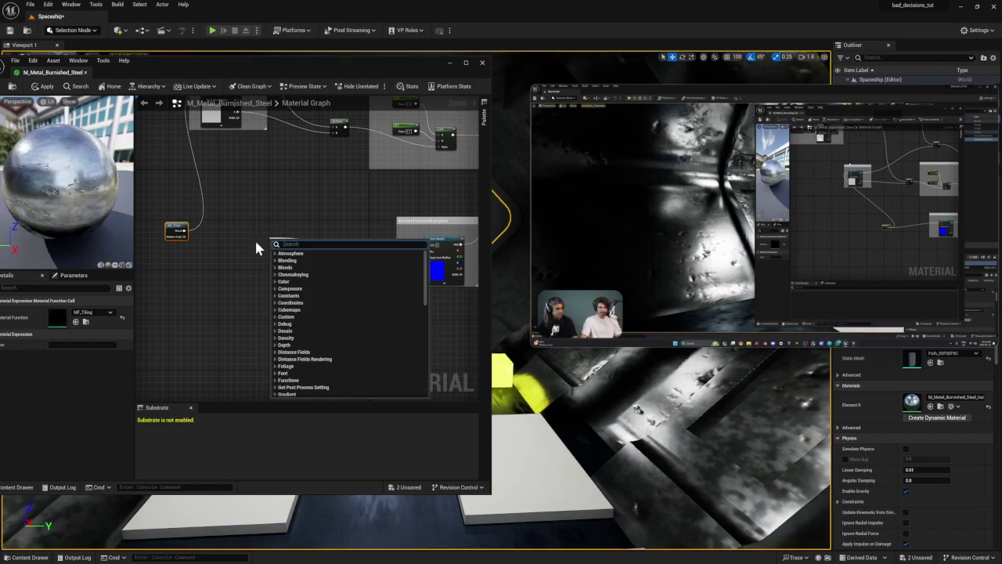
click(245, 250)
drag(184, 231, 431, 250)
mouse_move(729, 306)
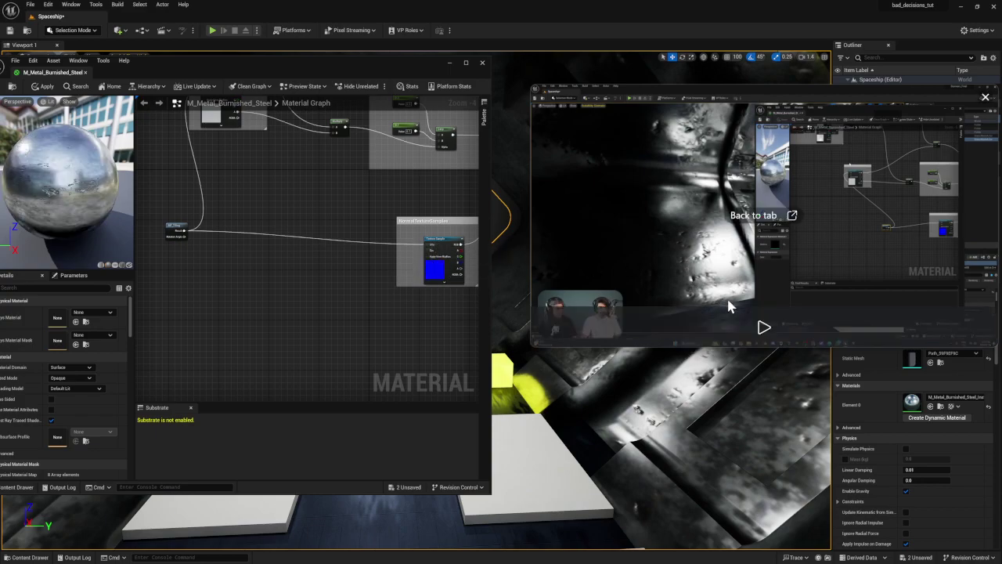
click(760, 329)
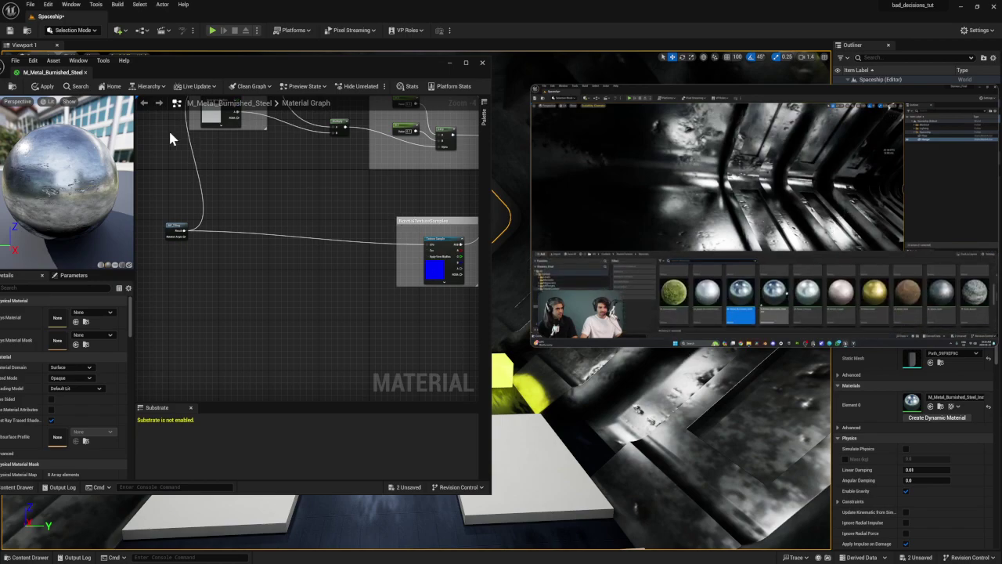
- Apply the changes to M_Metal_Burnished_Steel and open its material instance M_Metal_Burnished_Steel_Inst for editing
click(47, 87)
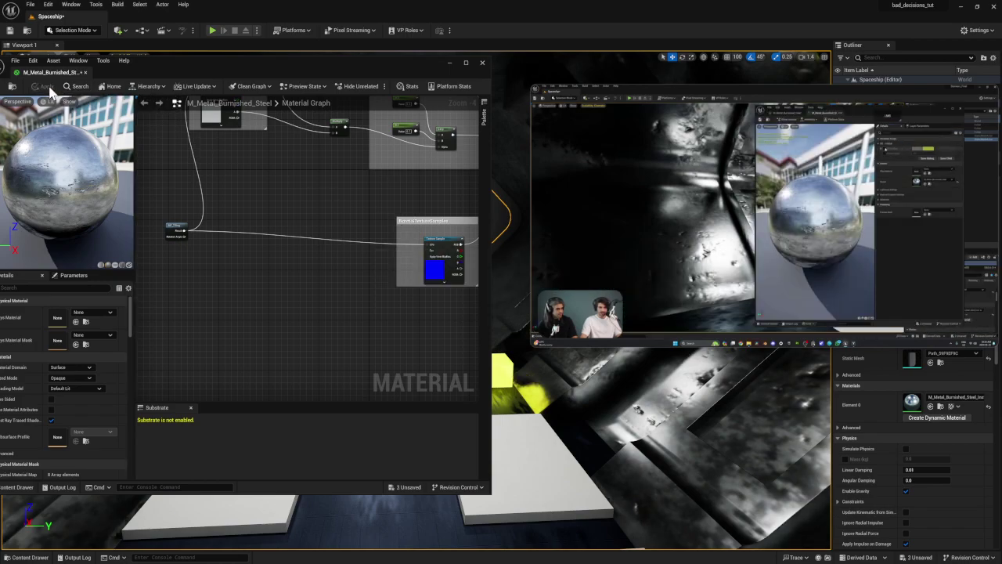
mouse_move(559, 312)
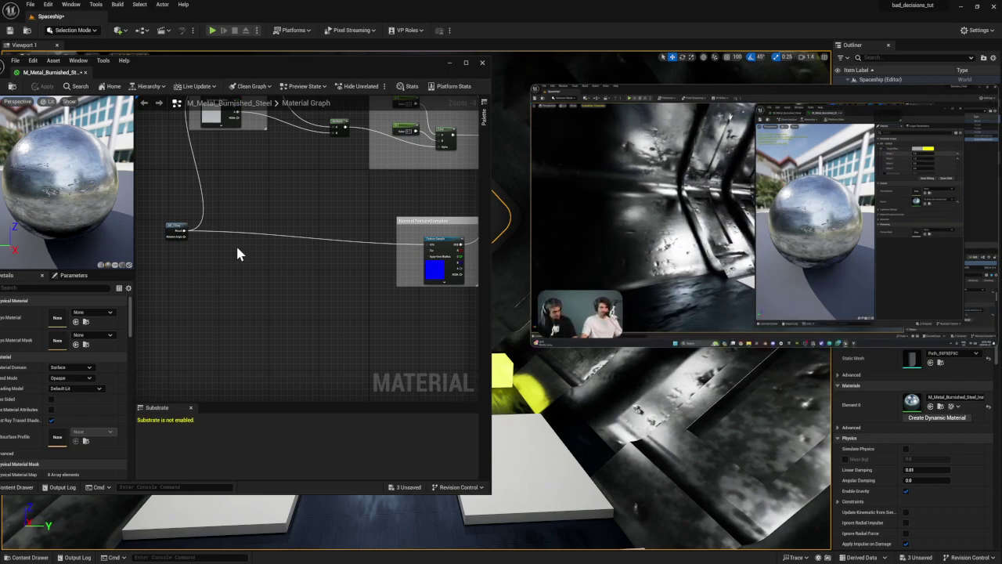
mouse_move(815, 304)
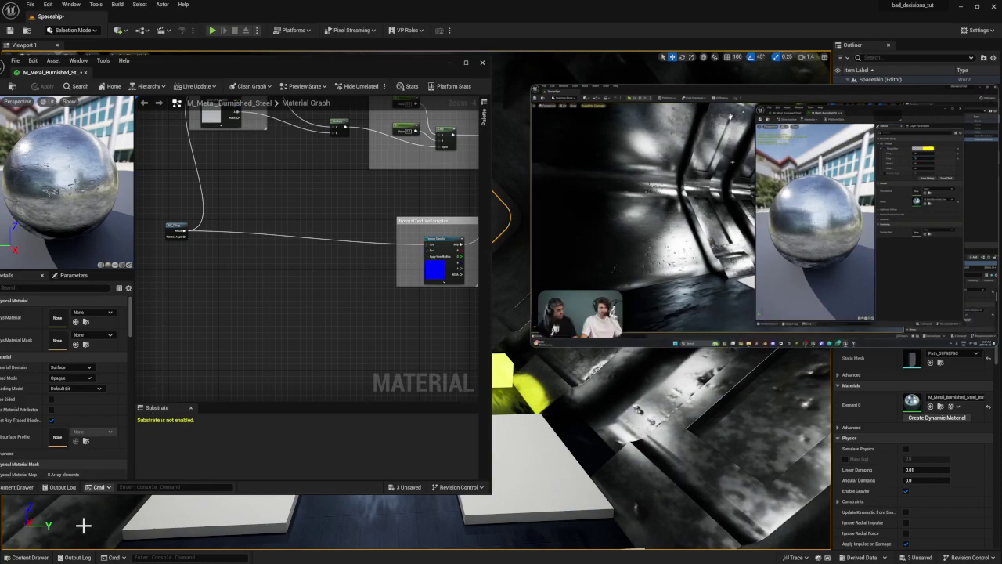
click(32, 557)
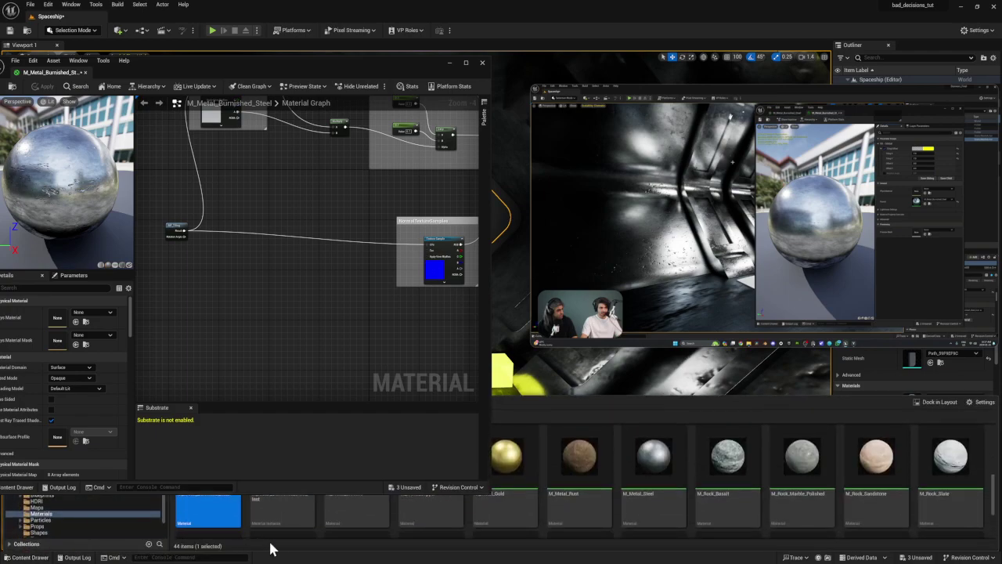
click(303, 521)
double_click(304, 520)
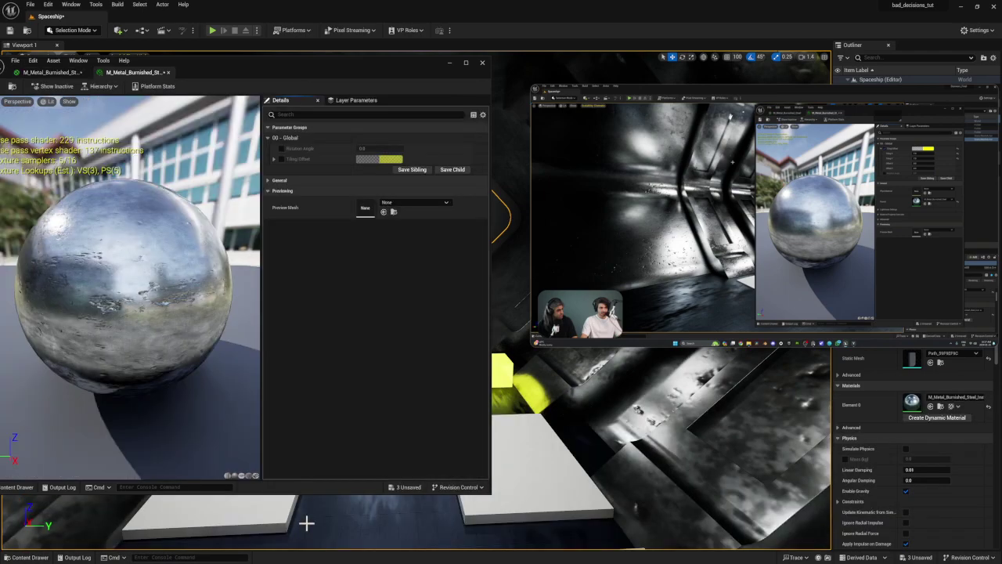
- Enable the Tiling/Offset override in the material instance and set both Tiling X and Tiling Y to 7
click(280, 158)
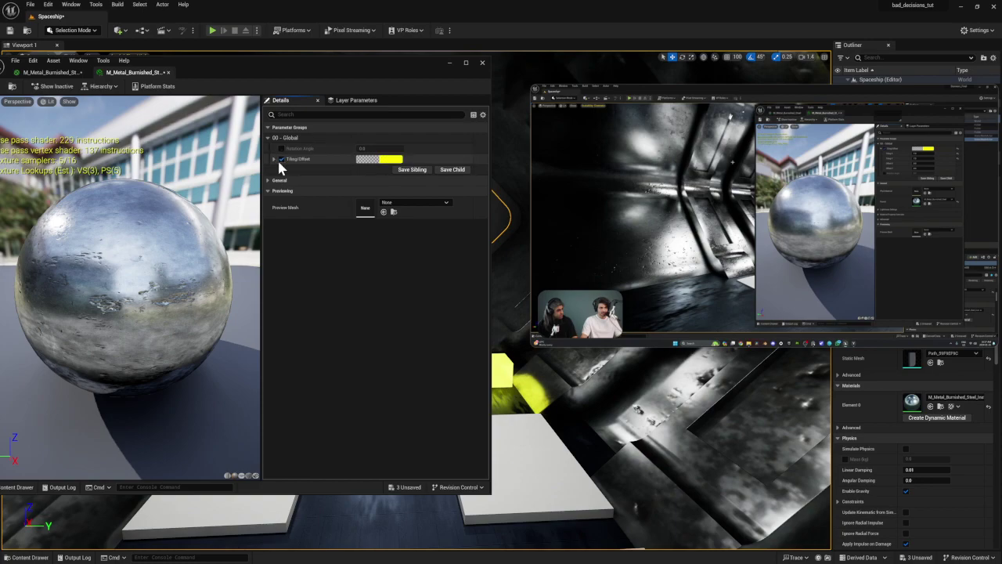
click(273, 159)
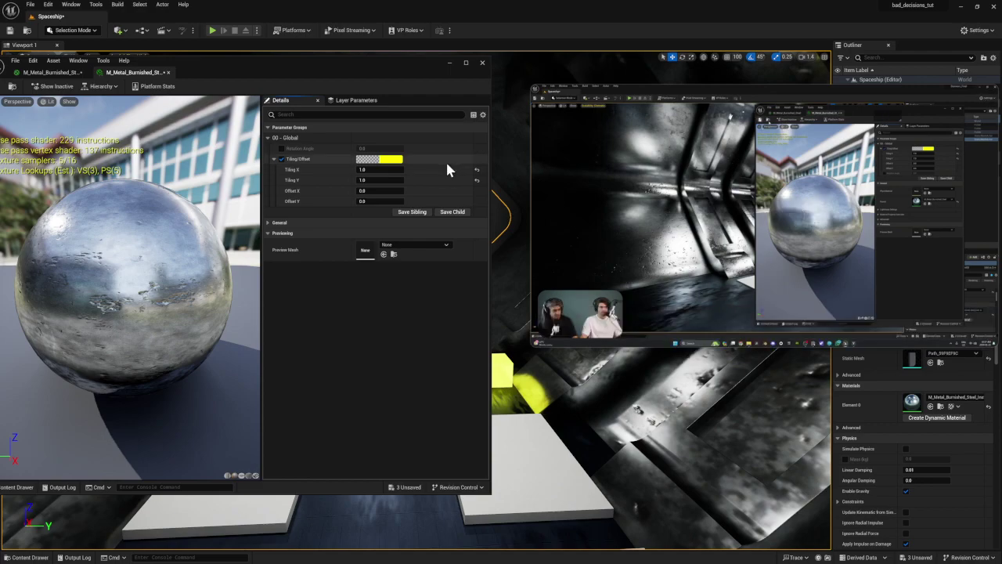
click(381, 170)
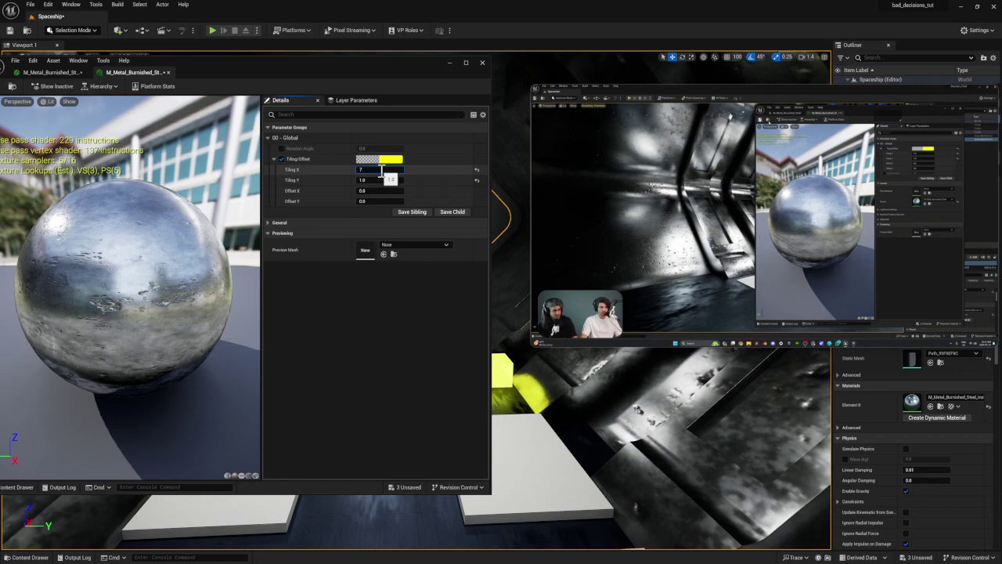
click(389, 181)
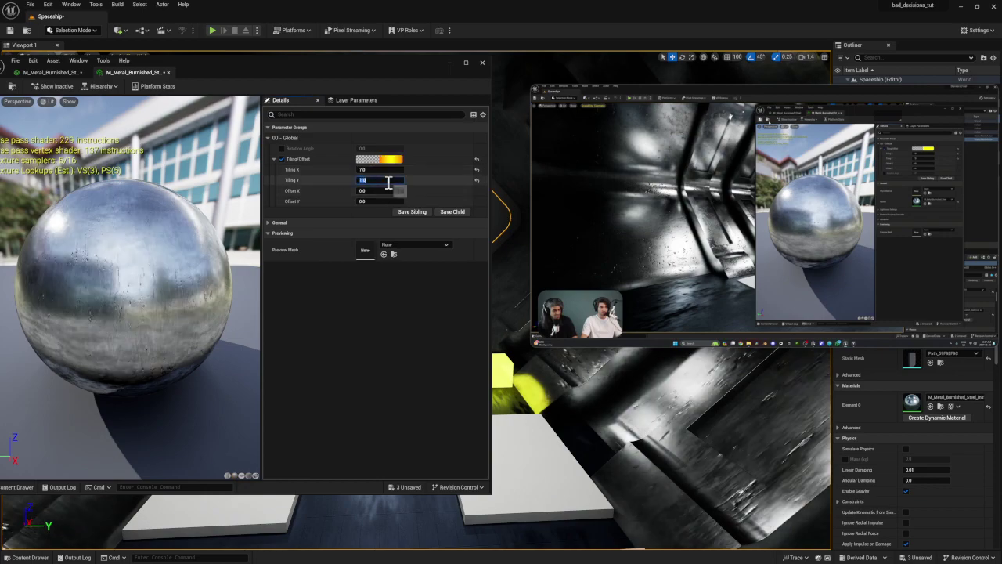
text(7)
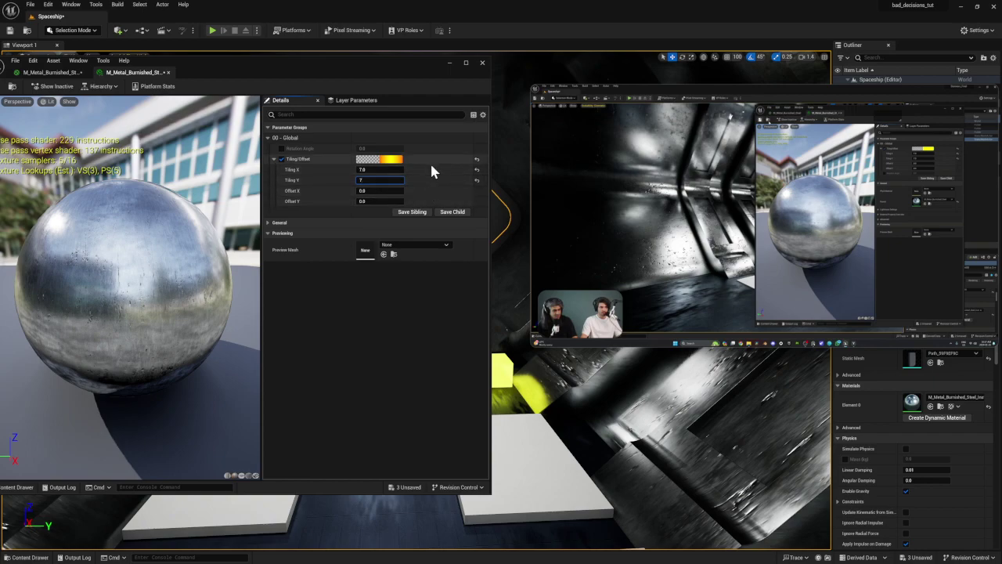
click(397, 171)
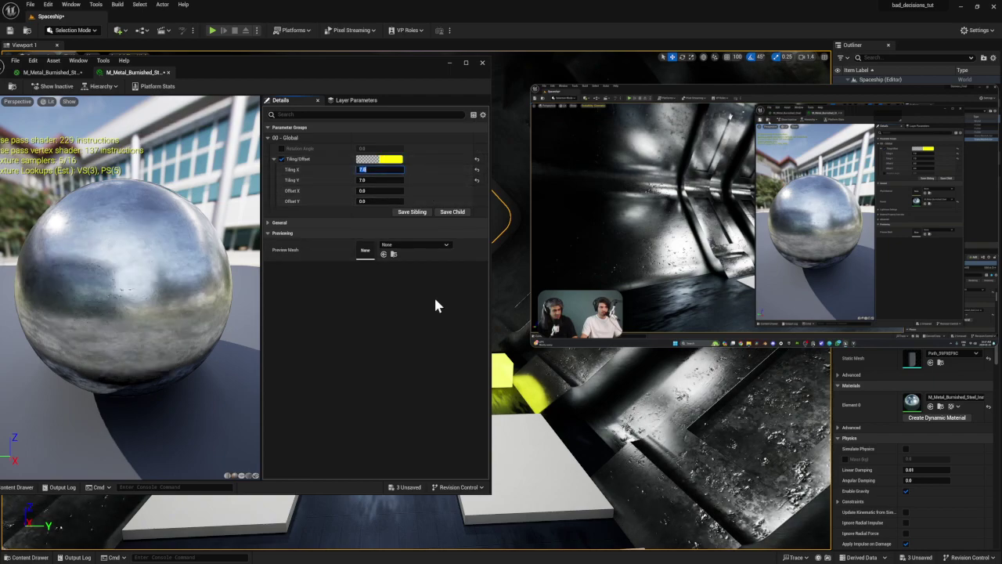
mouse_move(797, 336)
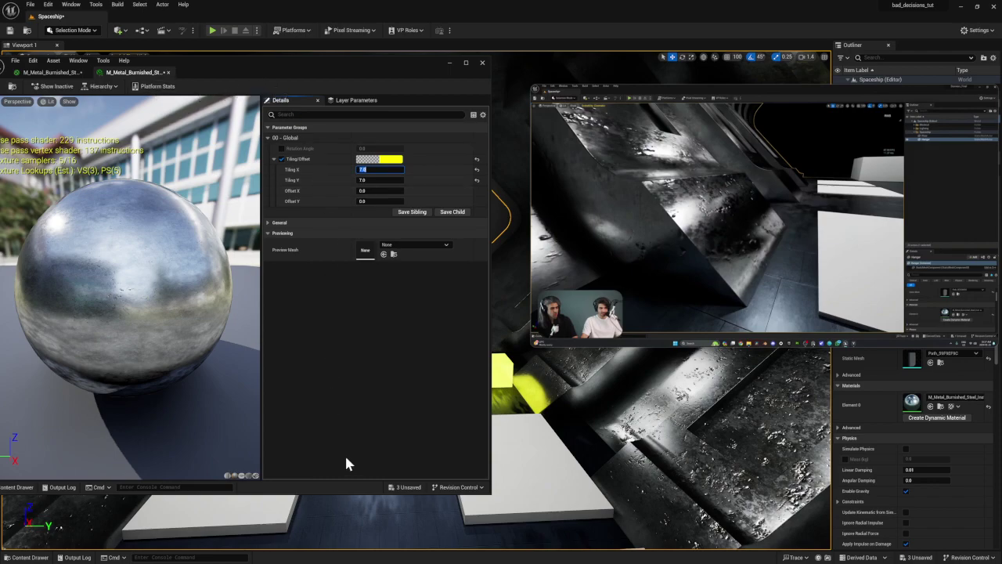
- Save both steel materials and the Spaceship level, and close the material editor
click(403, 487)
click(675, 478)
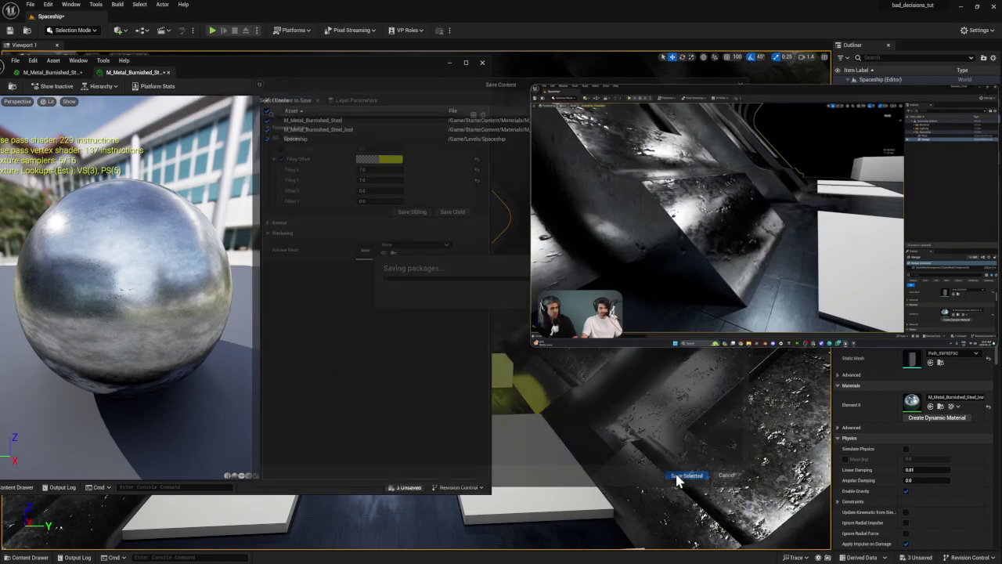
click(482, 61)
- Inspect the steel texture's tiling on the Hangar walls from several viewpoints, and pause the tutorial video
right_drag(452, 434, 476, 406)
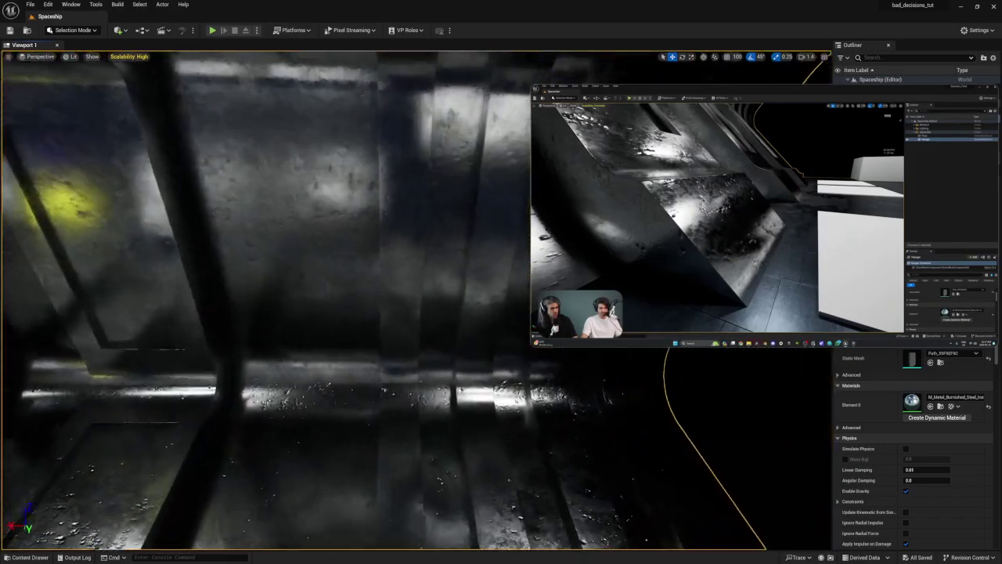
right_drag(415, 301, 332, 310)
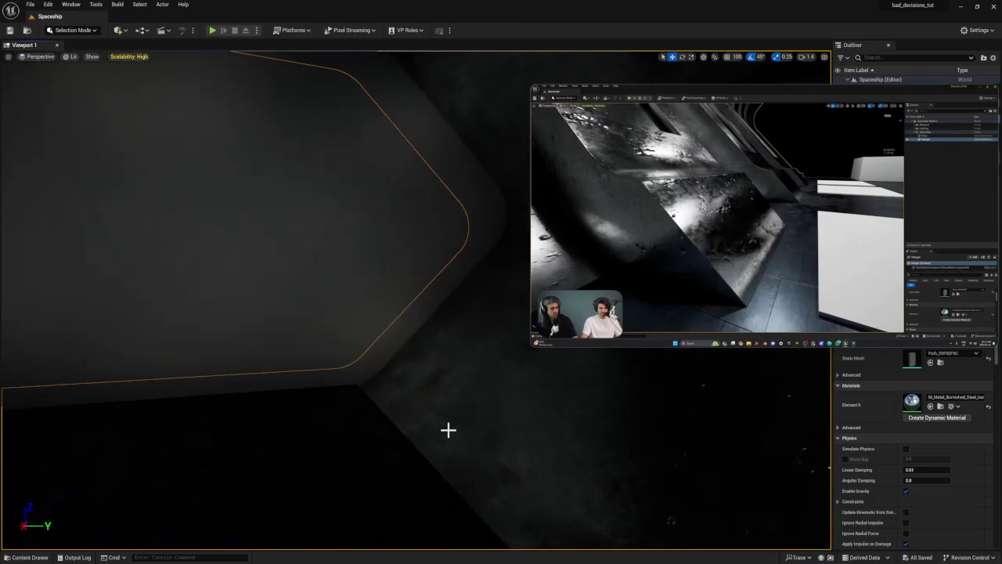
right_drag(447, 421, 140, 326)
right_drag(523, 351, 522, 350)
mouse_move(754, 324)
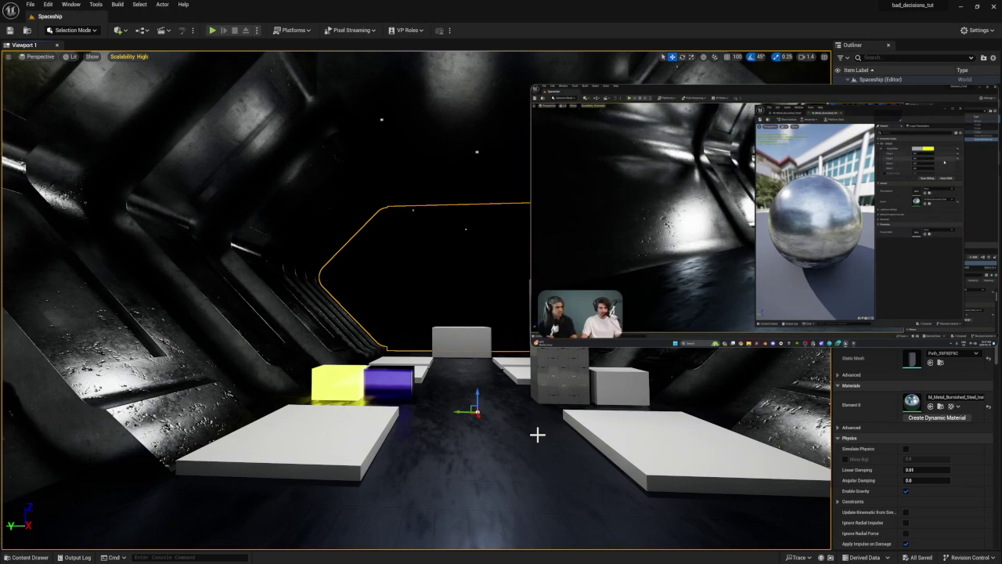
mouse_move(634, 313)
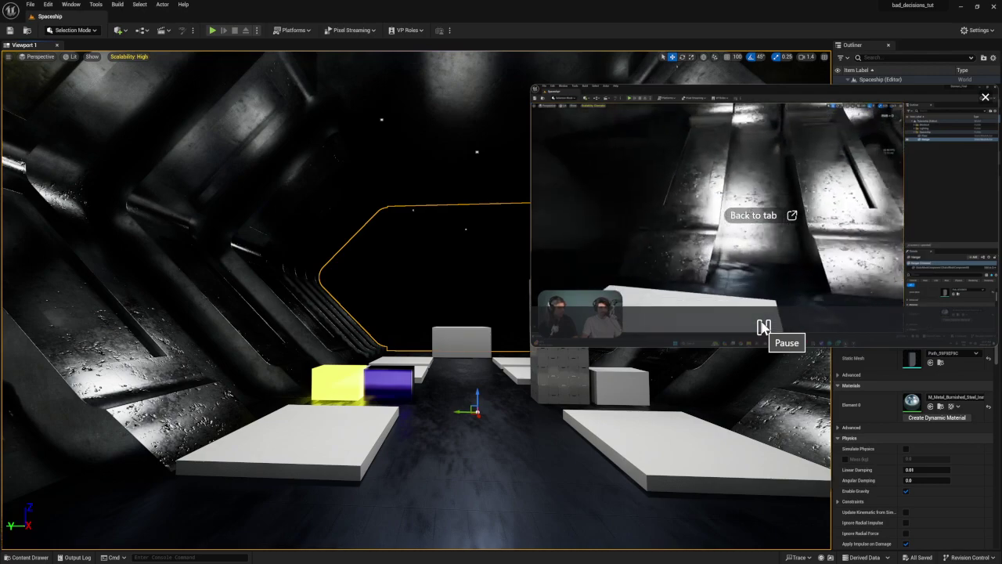
click(763, 329)
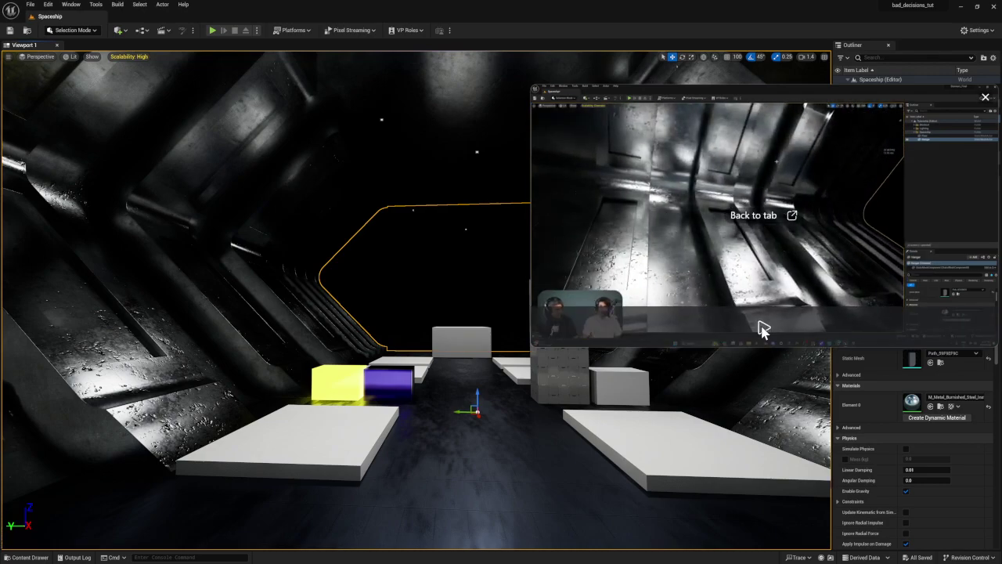
- Reopen M_Metal_Burnished_Steel_Inst beside the tutorial video and set both Tiling X and Tiling Y to 15
click(30, 557)
double_click(280, 485)
drag(472, 76, 278, 75)
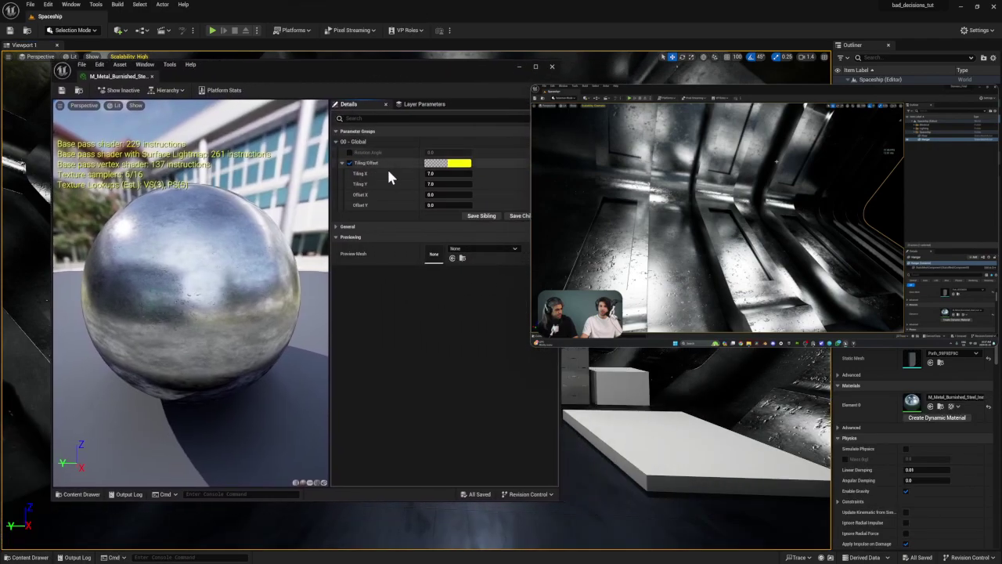
drag(436, 176, 470, 176)
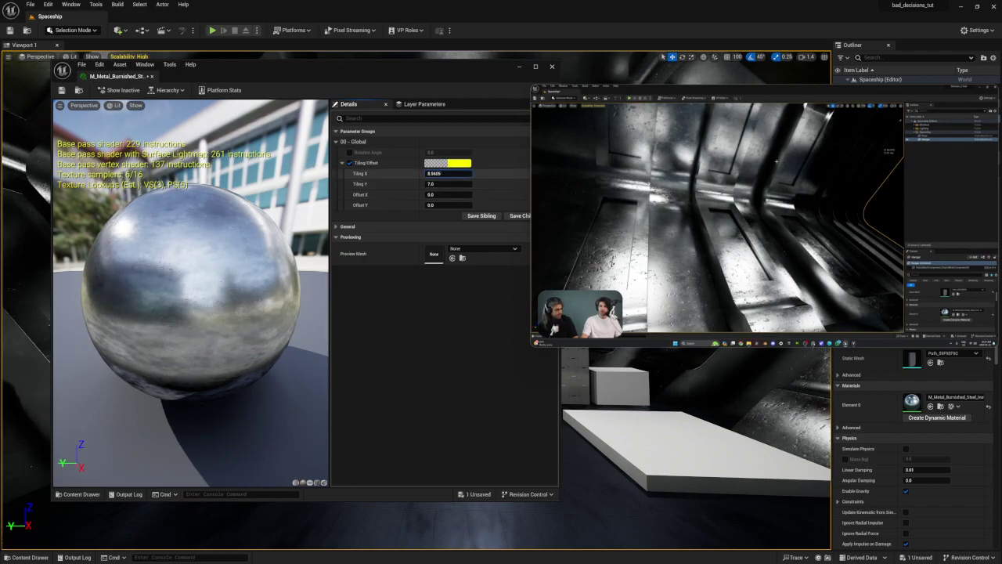
click(435, 174)
text(15)
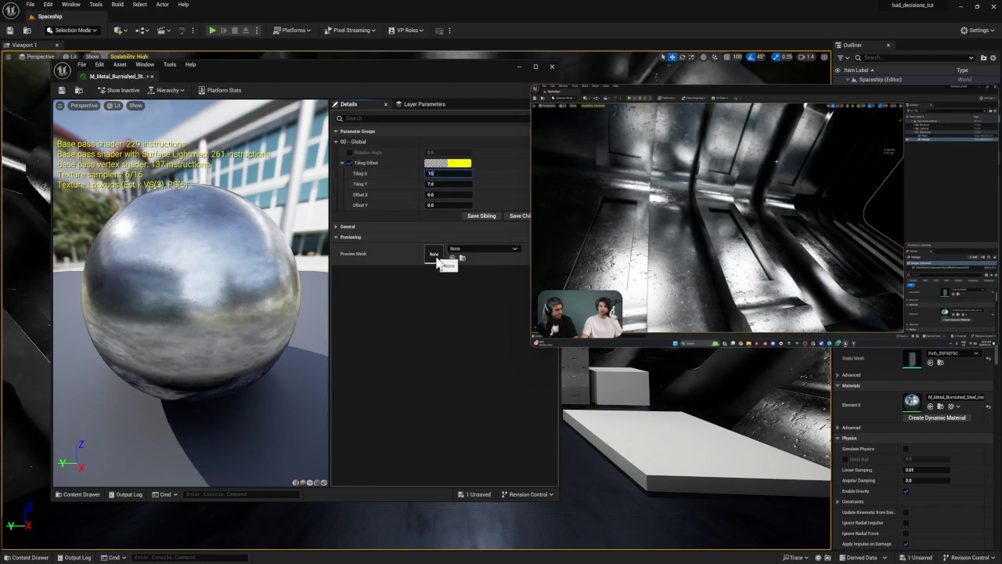
key(Tab)
text(15)
key(Return)
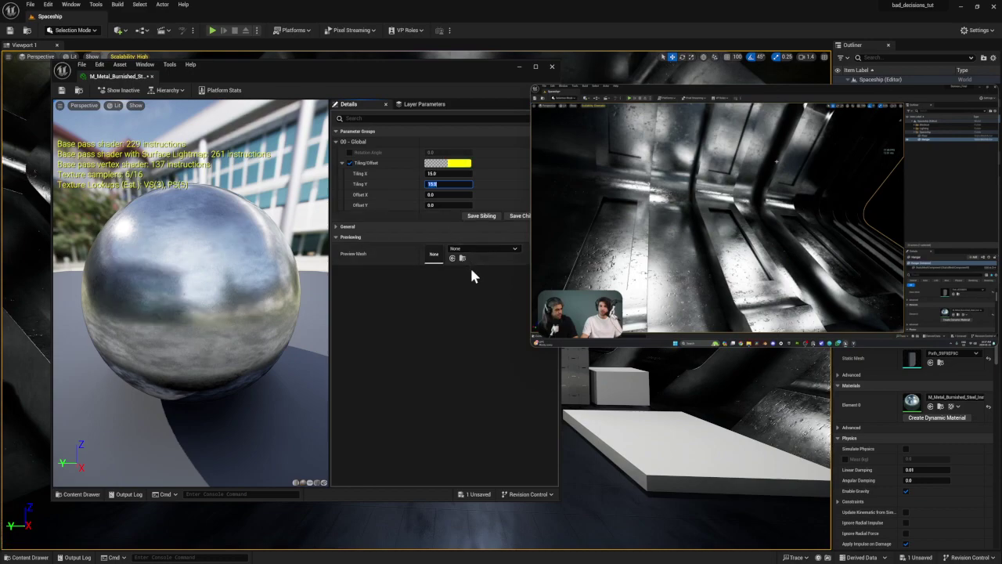
- Save the modified material instance, resume the tutorial video, and close the instance editor
click(481, 496)
click(681, 479)
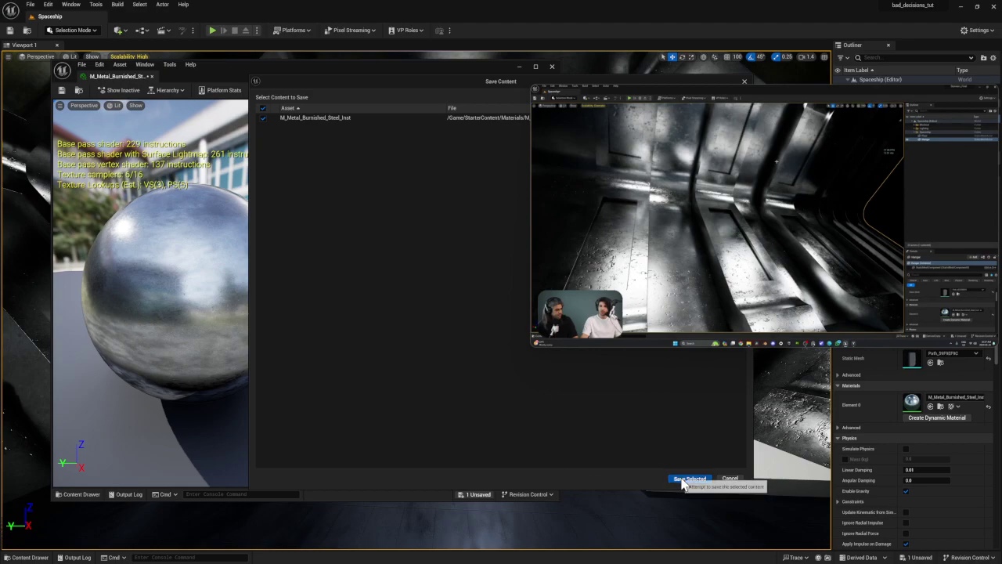
click(766, 329)
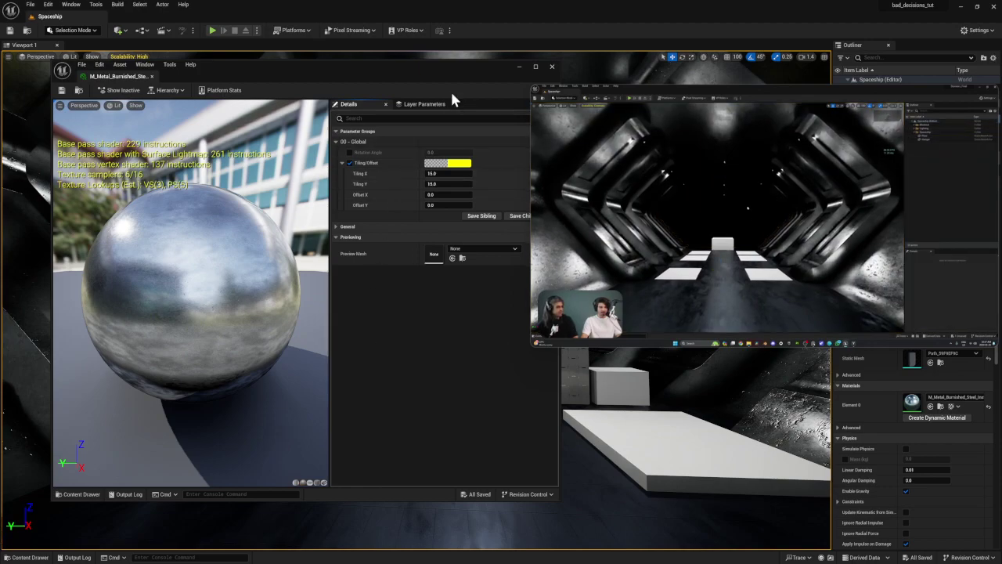
click(552, 67)
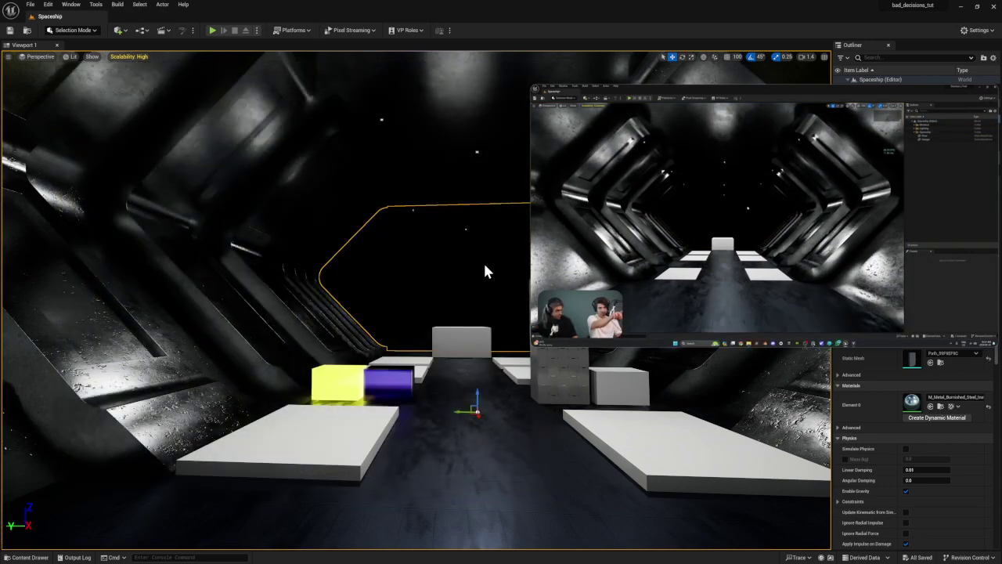
- Move the floating tutorial video to the lower middle of the screen and view the hangar interior along its length
mouse_move(464, 287)
right_down()
mouse_move(447, 287)
mouse_move(464, 281)
mouse_move(456, 275)
mouse_move(451, 287)
right_up()
click(407, 263)
drag(739, 113, 478, 300)
right_drag(593, 175, 590, 170)
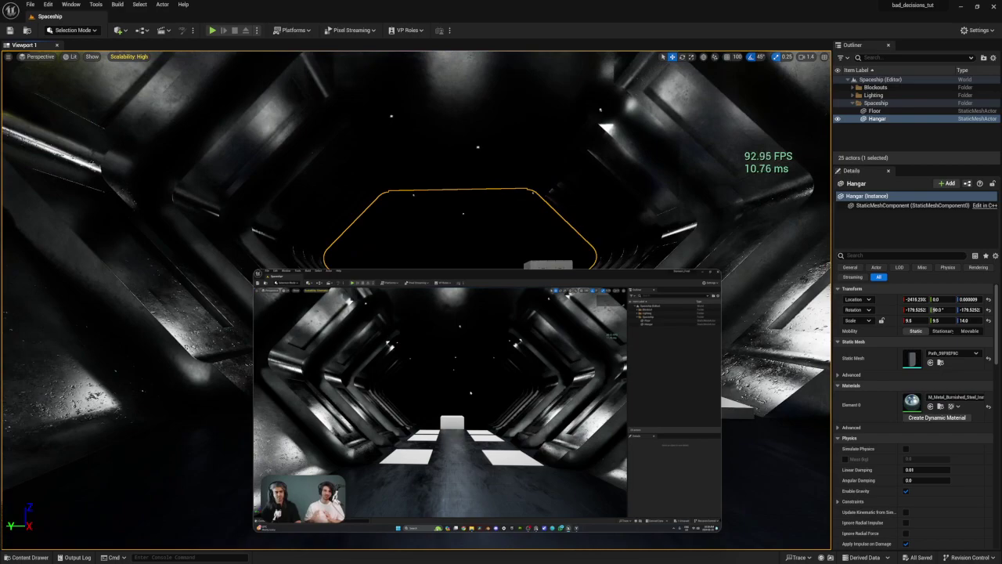
- Reposition the floating tutorial video over the hangar viewport and enlarge it to cover most of the view
click(563, 206)
right_drag(561, 217, 530, 242)
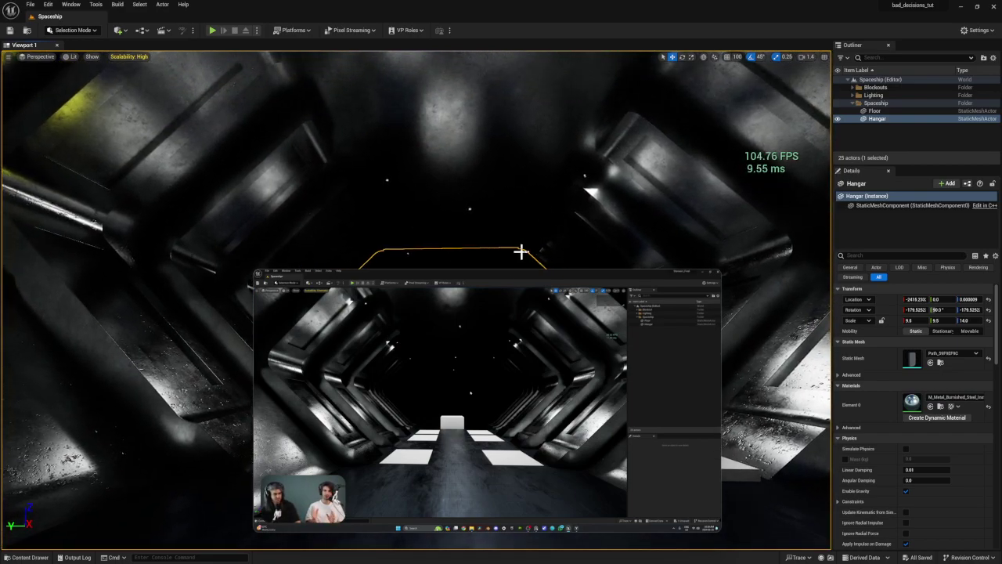
drag(489, 313, 299, 107)
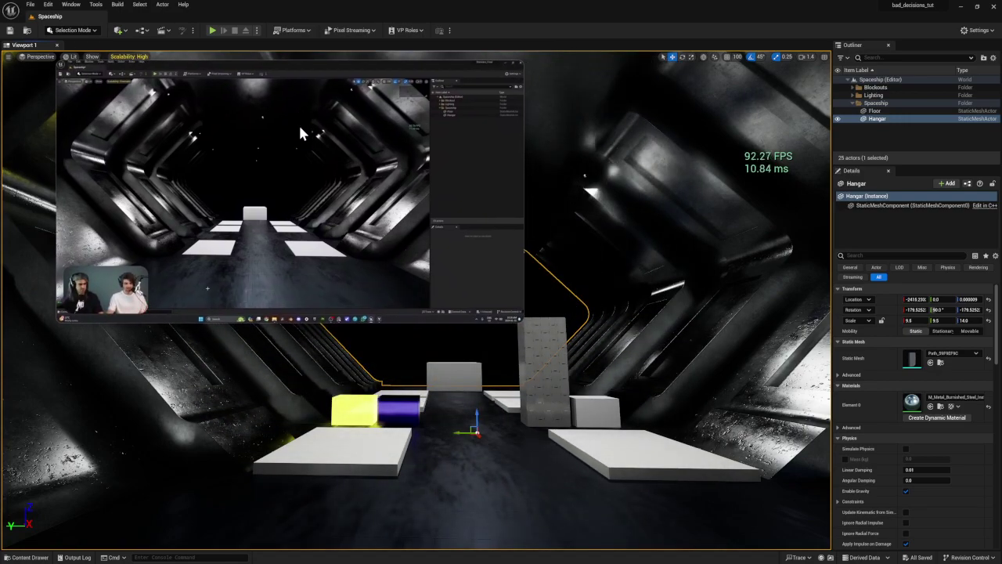
drag(522, 322, 814, 485)
- Return the tutorial to its YouTube tab, pause it there, and expand the video description to read the JSplacement download links
mouse_move(426, 390)
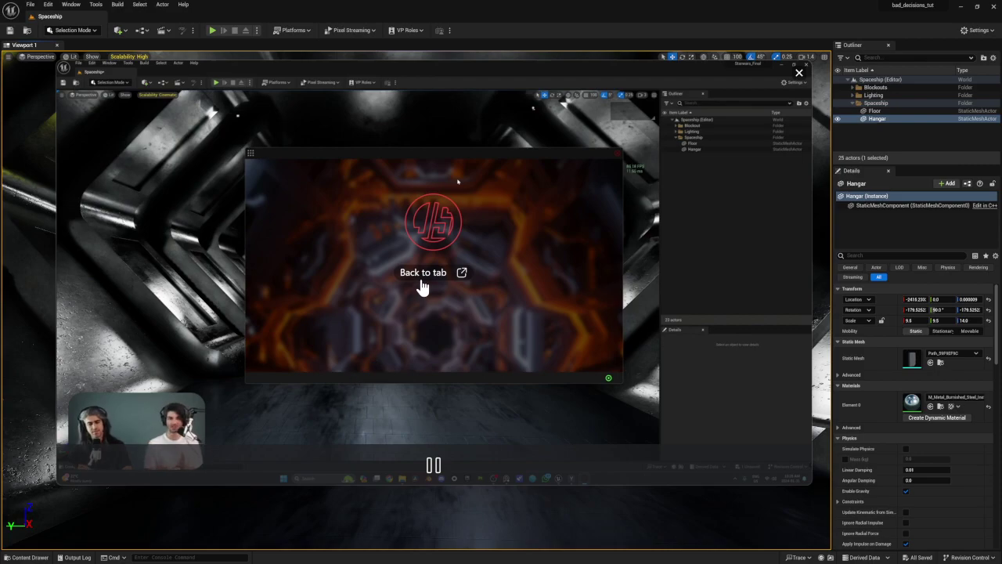
click(420, 281)
click(284, 284)
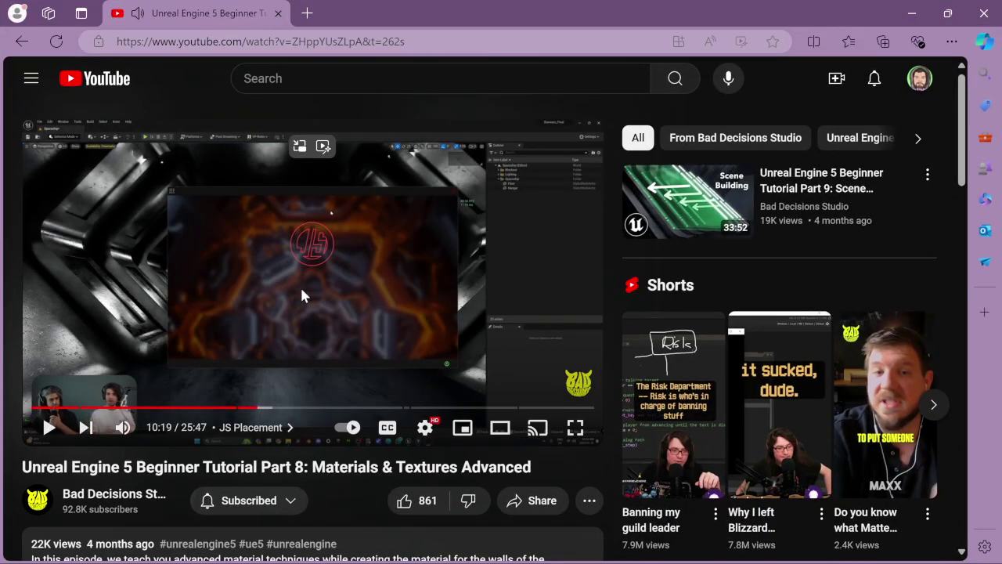
scroll(322, 376, down, 3)
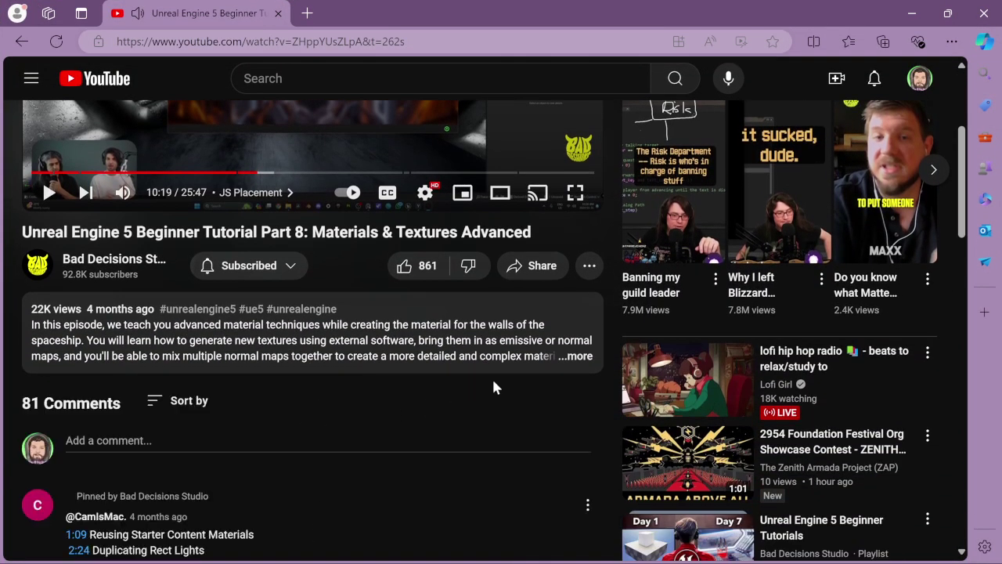
click(576, 356)
scroll(553, 375, down, 3)
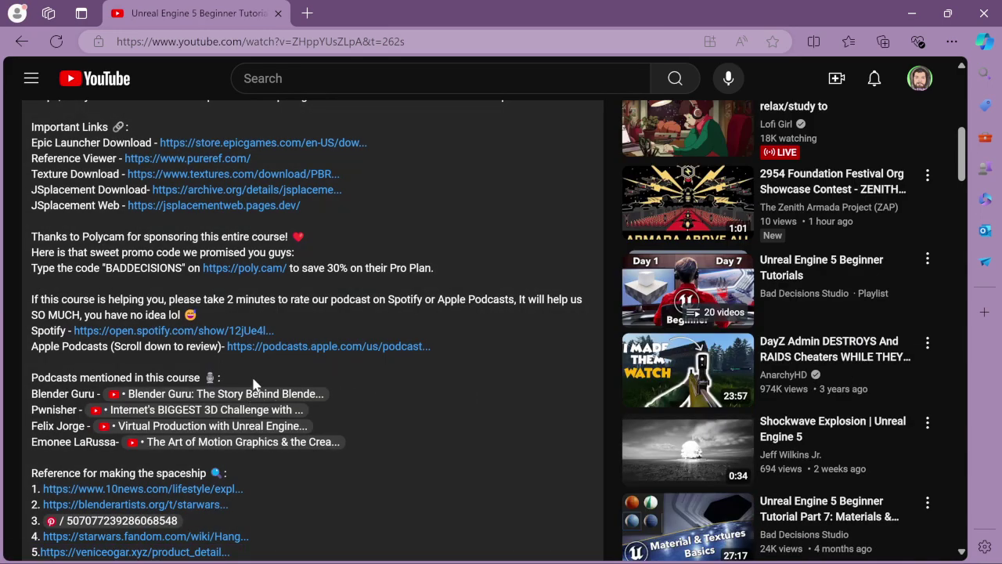
scroll(253, 384, up, 1)
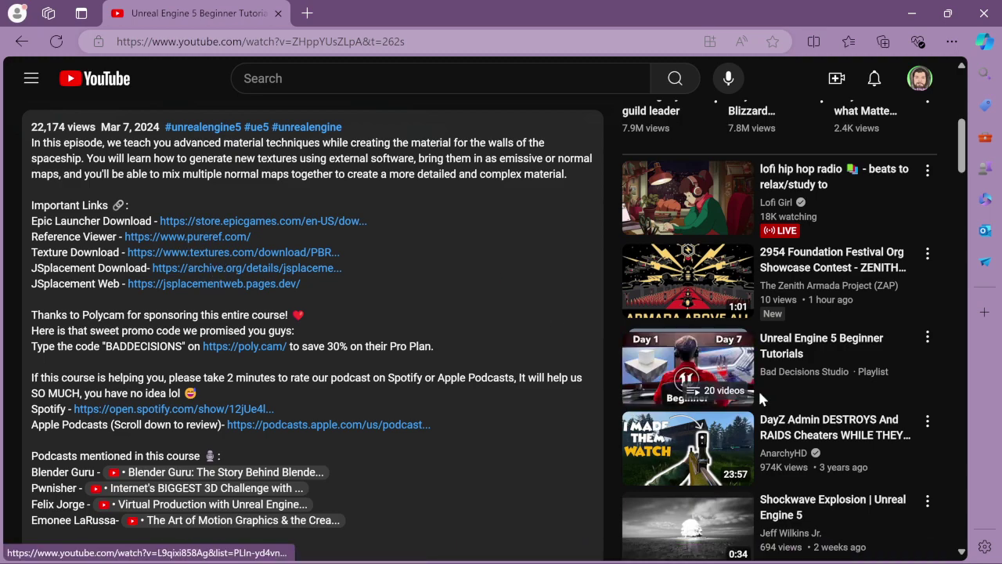
- Switch to OBS and check the options available for the Display Capture source
mouse_move(517, 560)
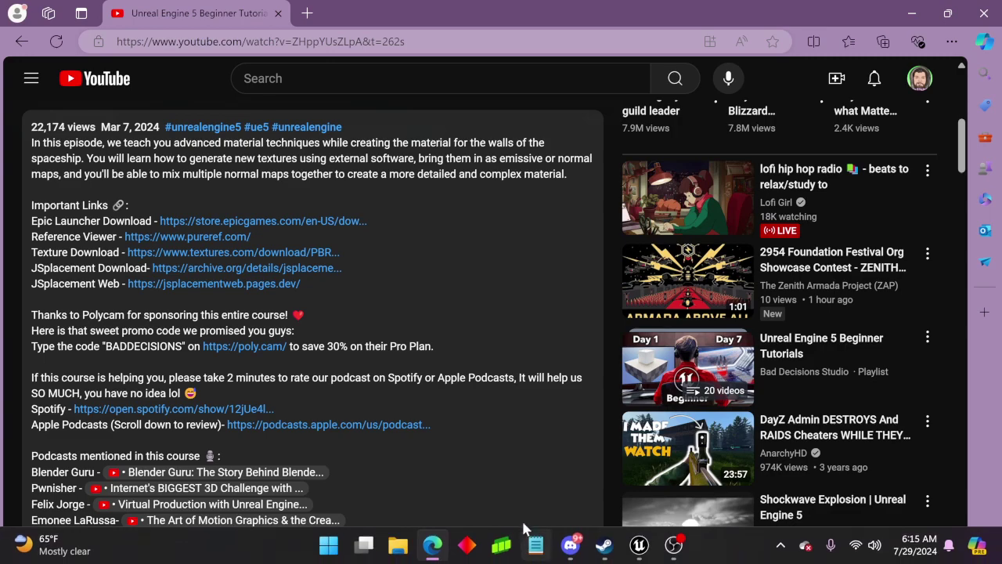
click(673, 546)
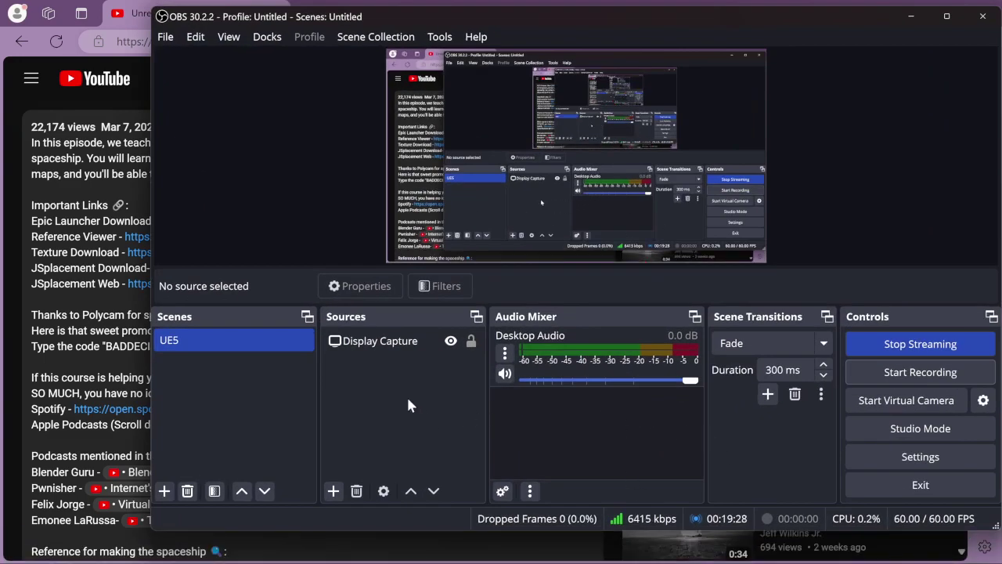
click(404, 350)
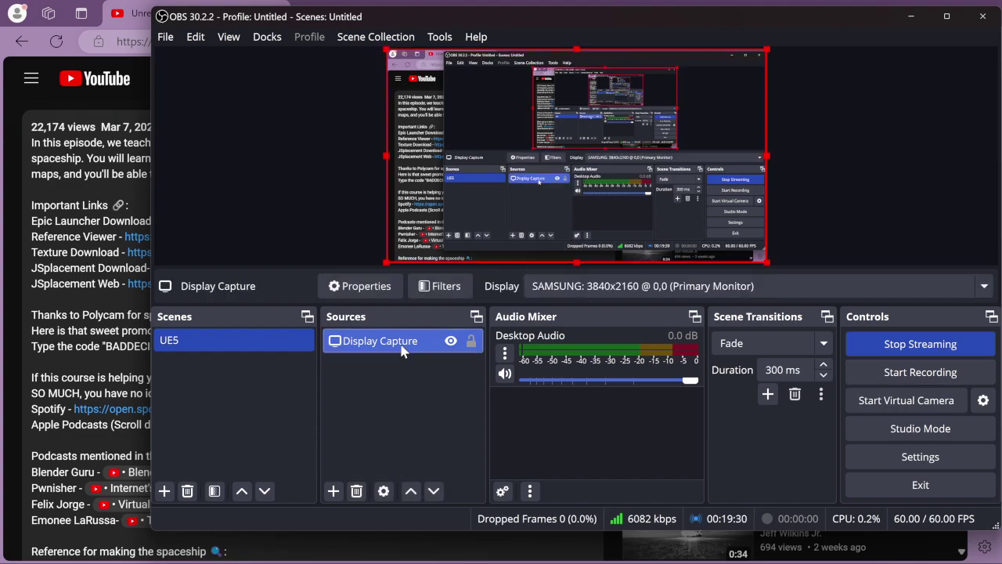
right_click(401, 351)
click(411, 376)
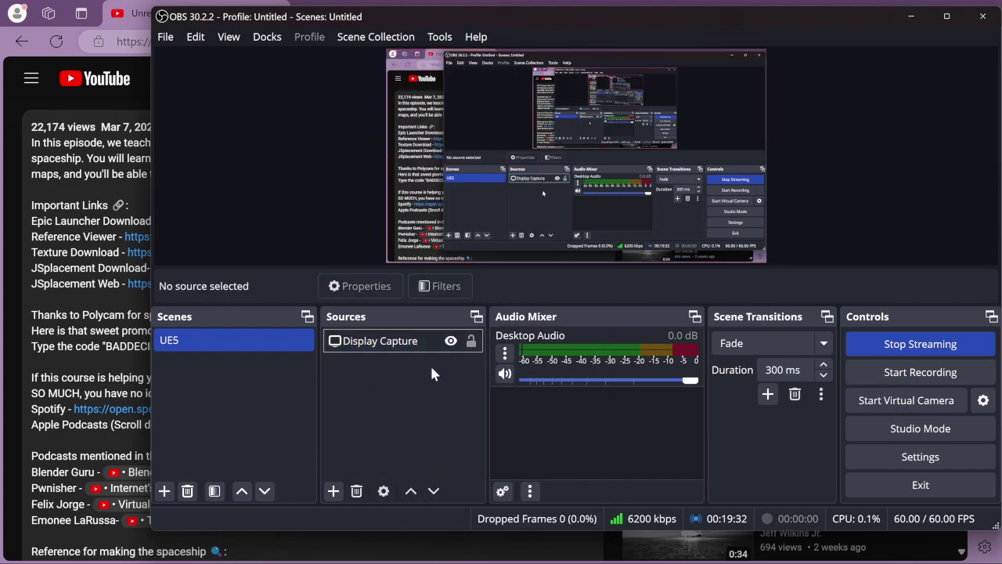
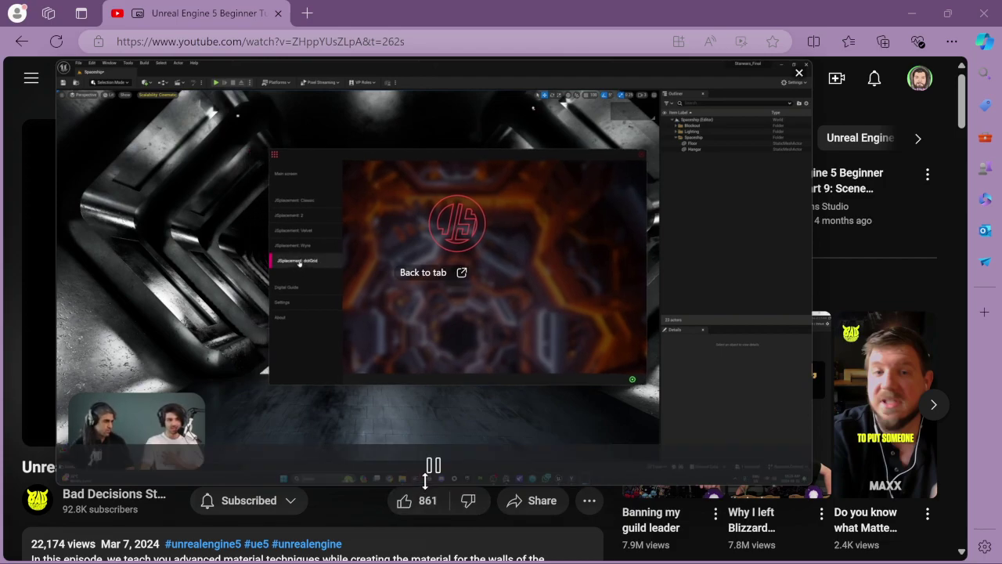
- Pause the floating tutorial and switch to JSplacement, shrinking the video and moving it off the centre of the app
click(433, 465)
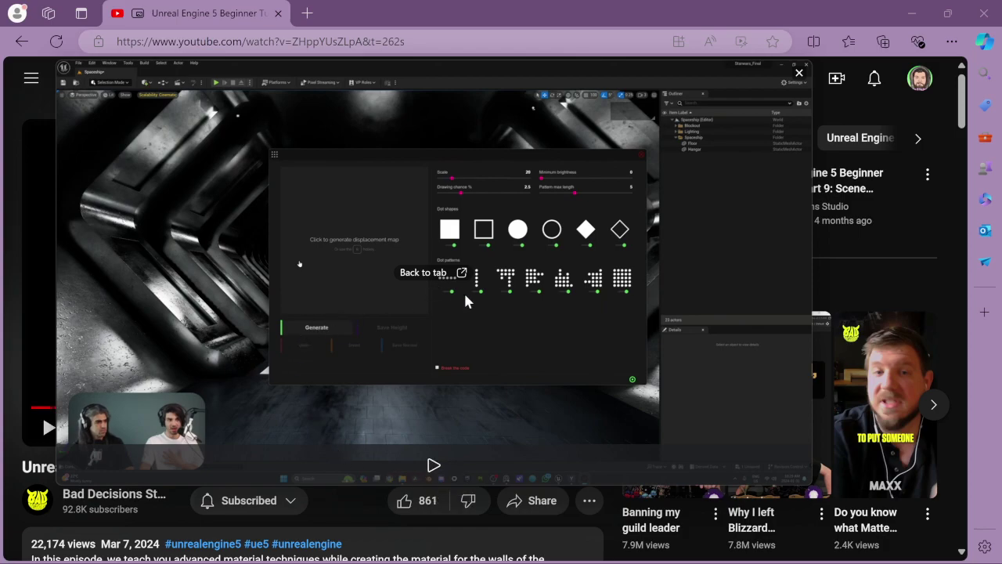
key(alt+Tab)
key(alt+Tab)
key(alt+Tab)
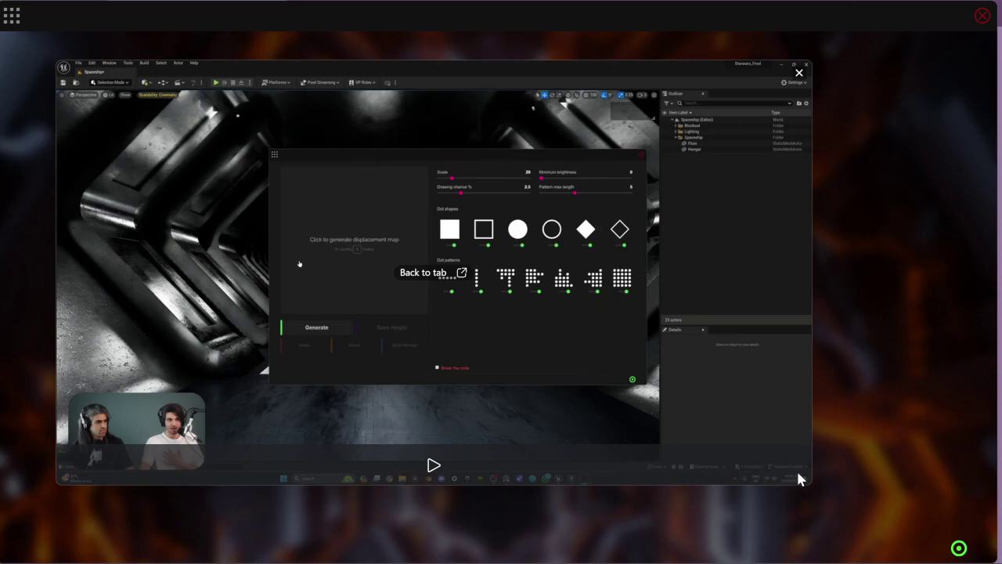
drag(811, 476, 458, 284)
drag(235, 101, 678, 88)
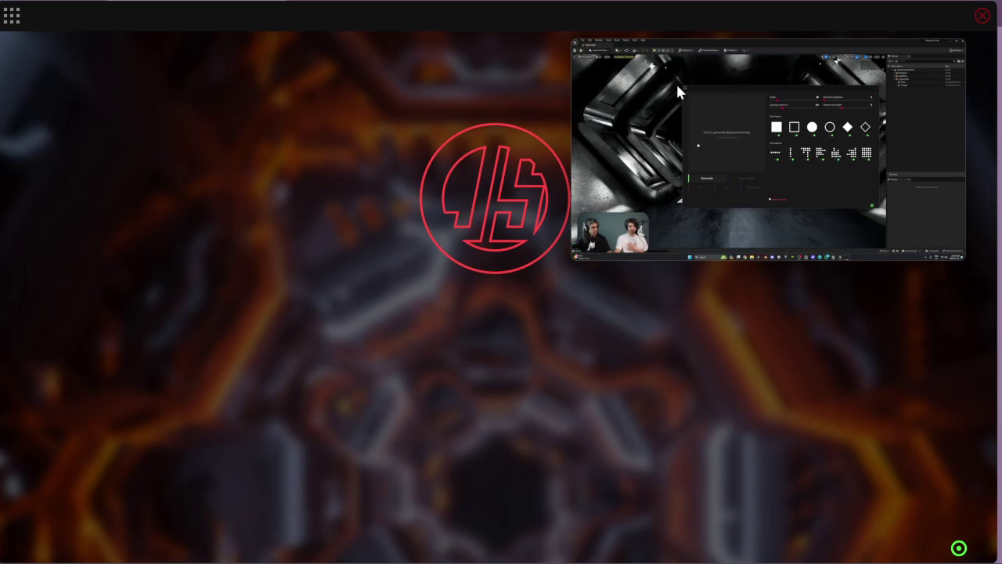
- Open the JSplacement dotGrid generator and resume the tutorial, moving the floating video clear of the generator's sliders and dot shapes
click(3, 16)
click(56, 291)
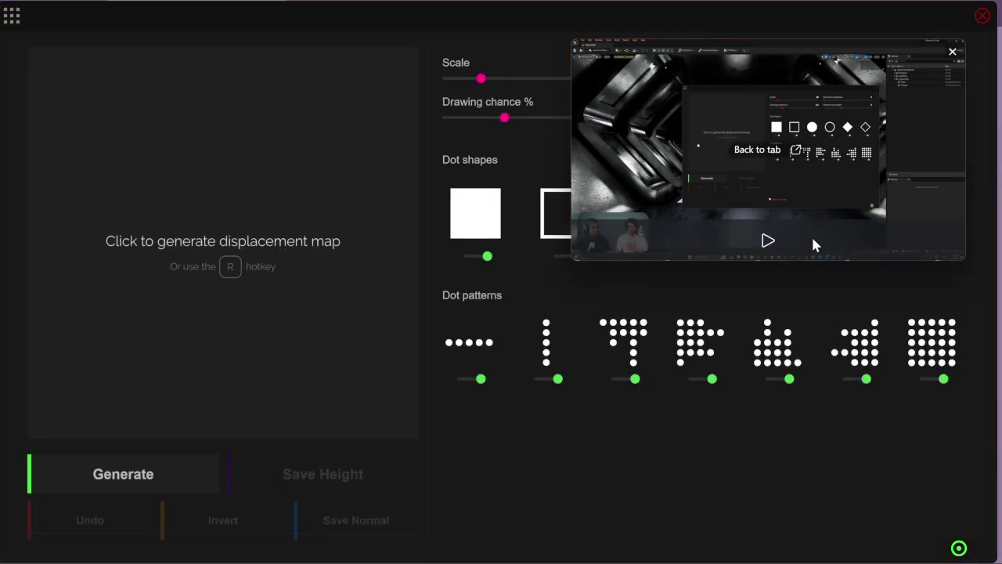
click(768, 241)
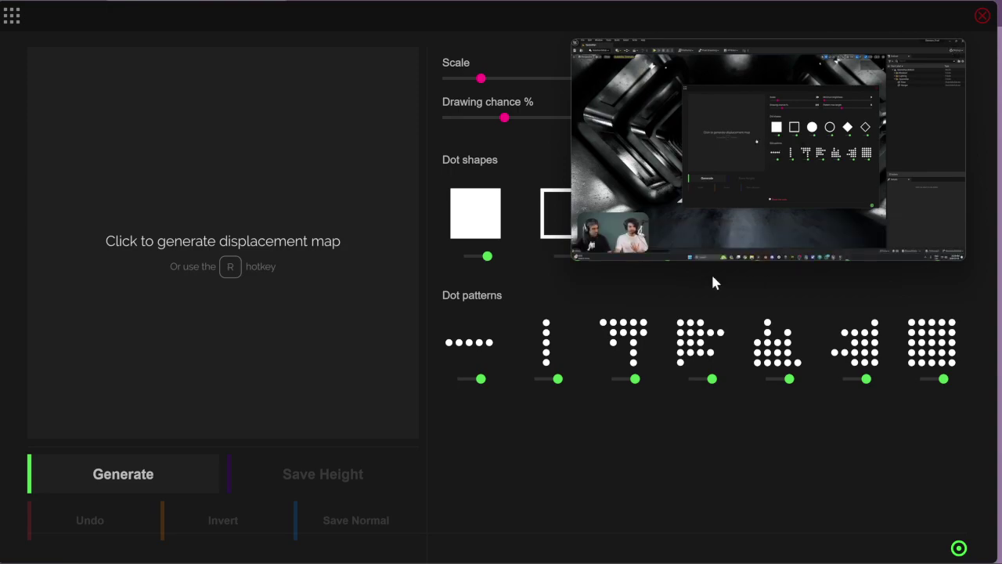
mouse_move(722, 255)
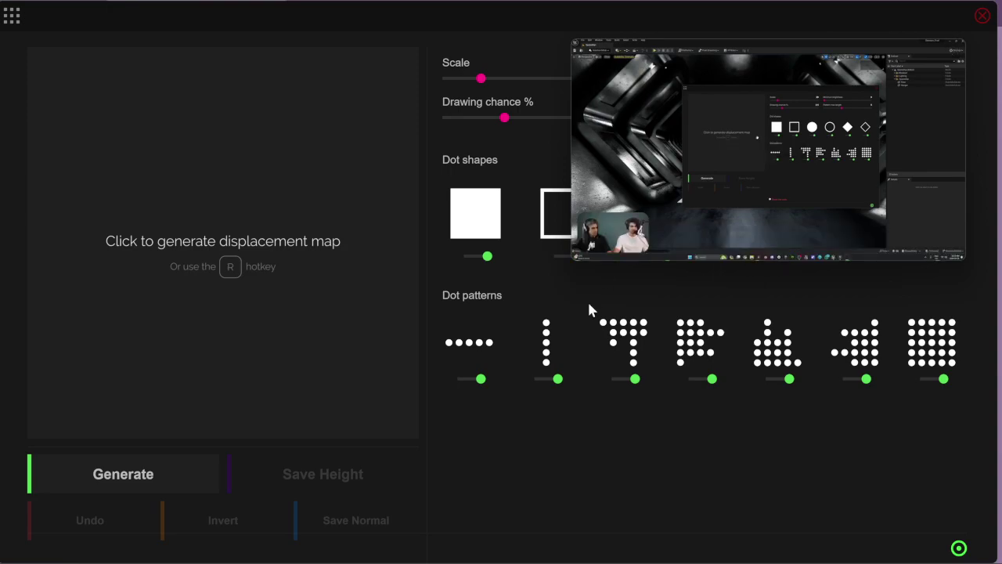
drag(740, 69, 699, 348)
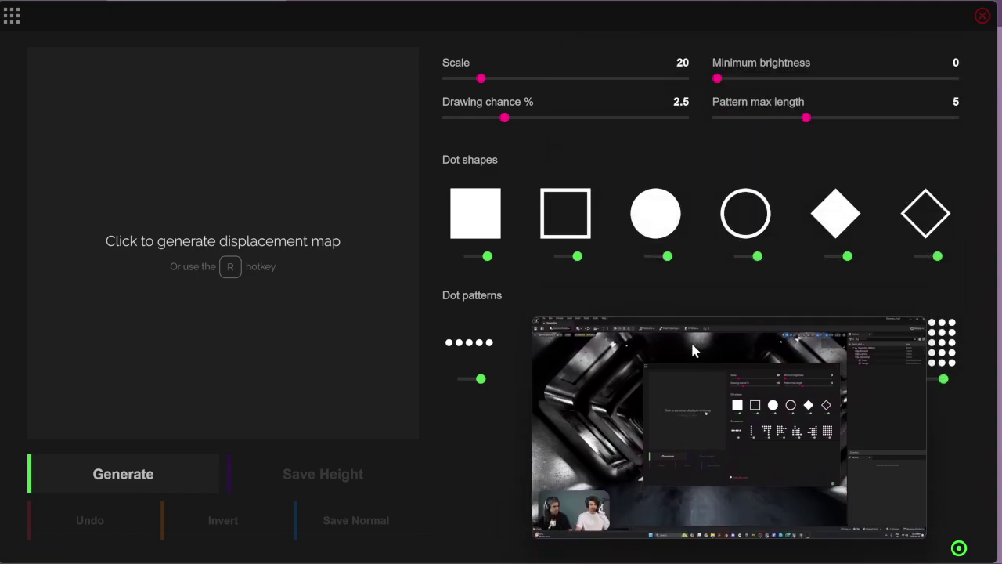
- Generate a fresh dot-grid displacement map and save its height map under the suggested name in the game development Textures folder
click(200, 232)
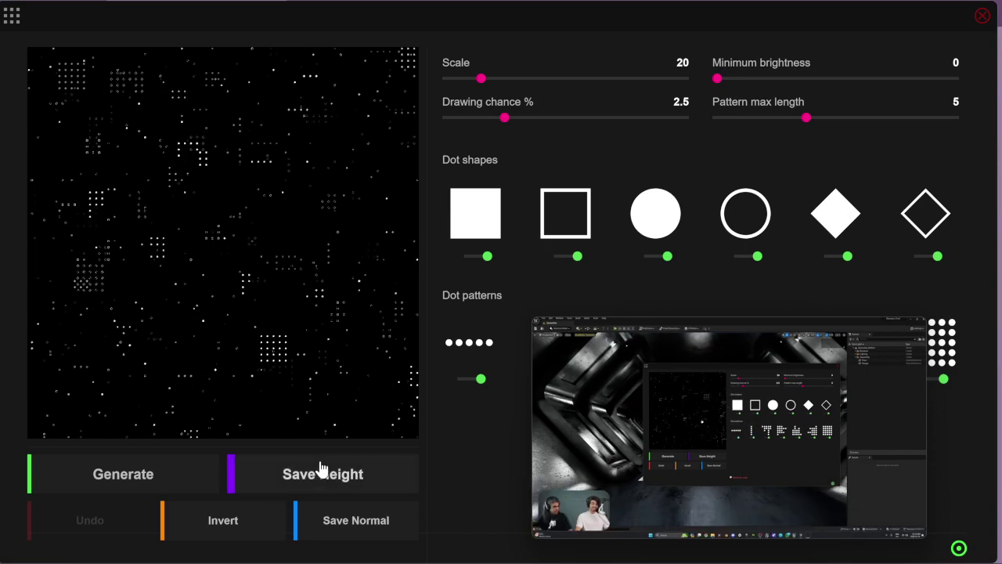
click(151, 424)
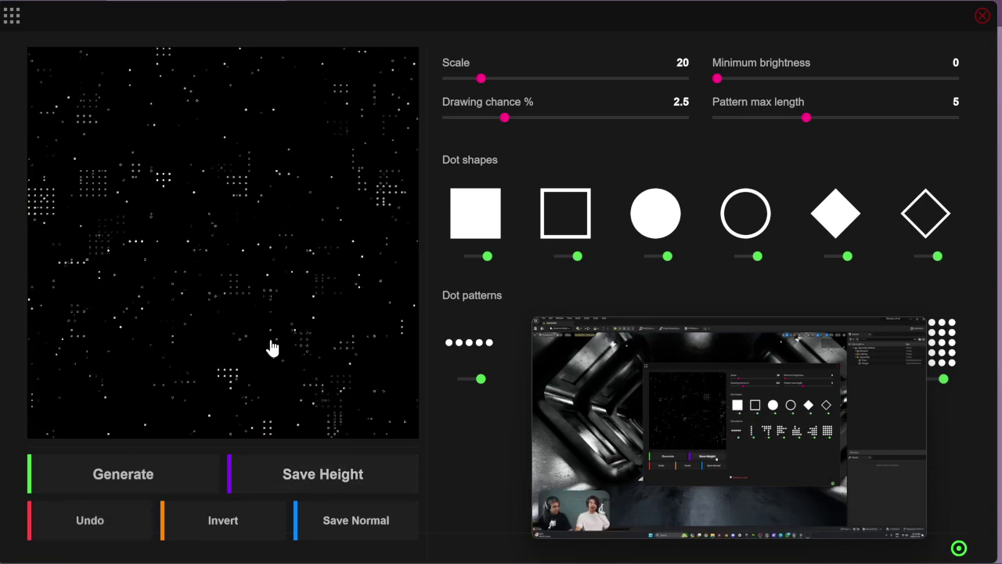
click(296, 477)
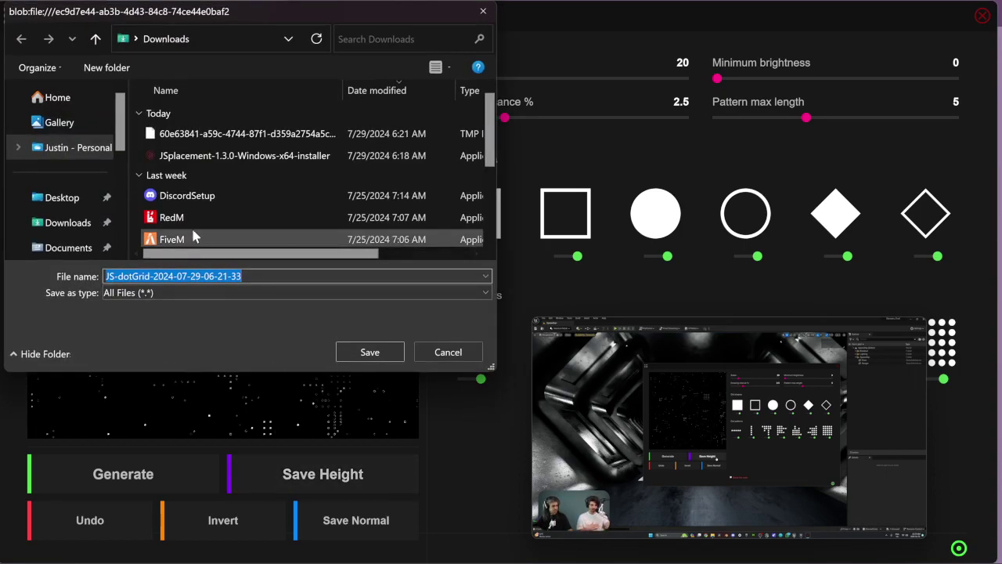
scroll(105, 167, down, 3)
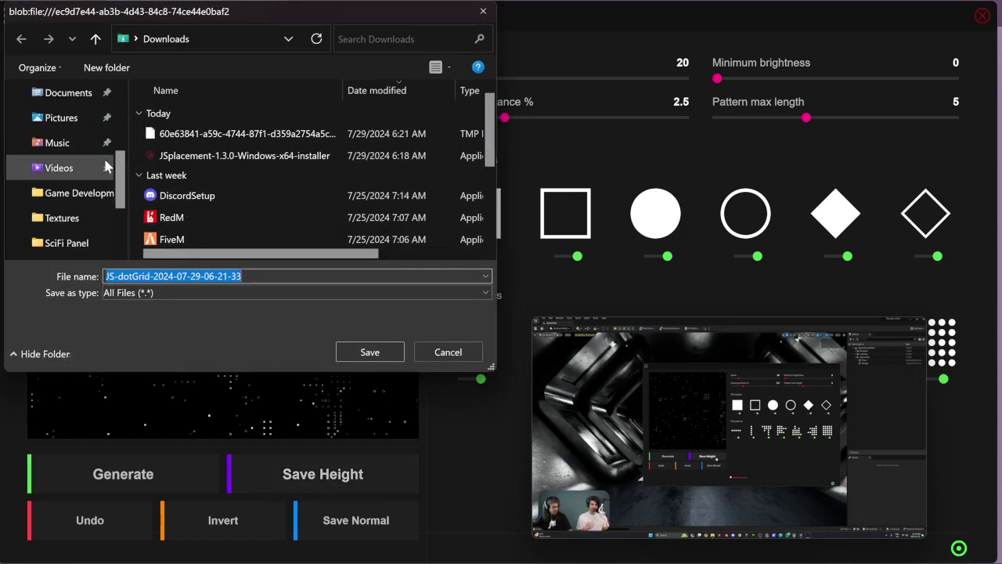
click(91, 202)
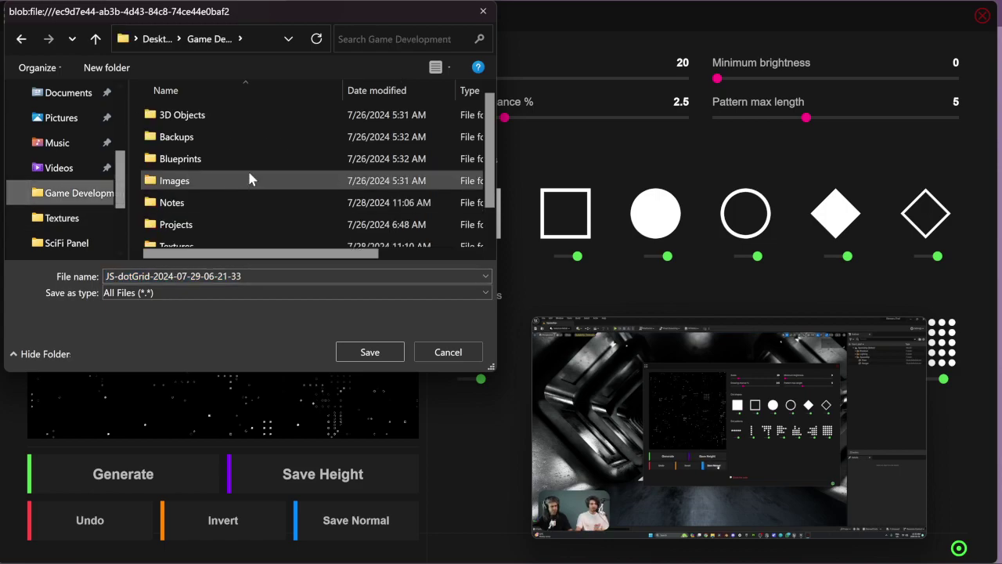
scroll(249, 178, down, 1)
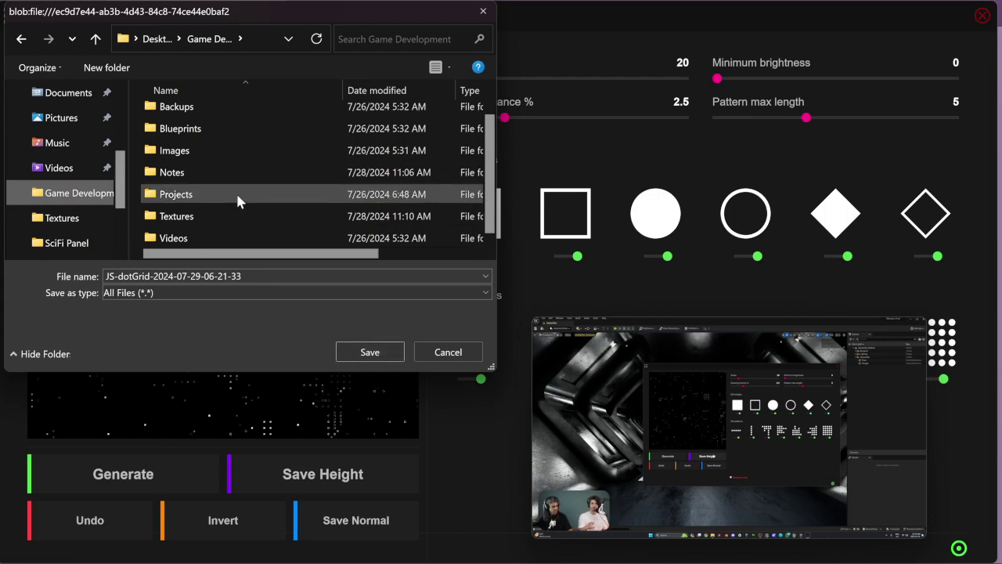
double_click(228, 217)
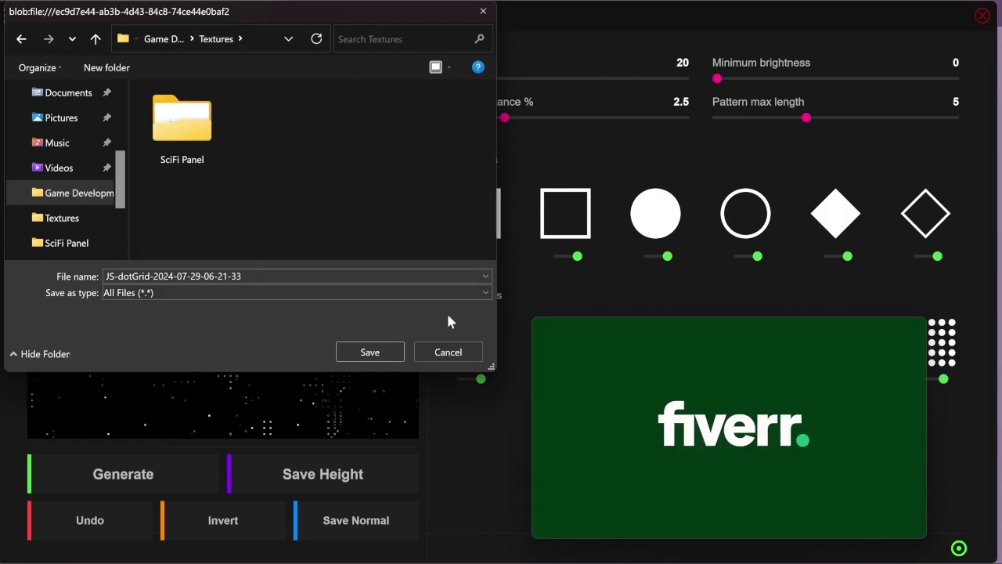
mouse_move(762, 443)
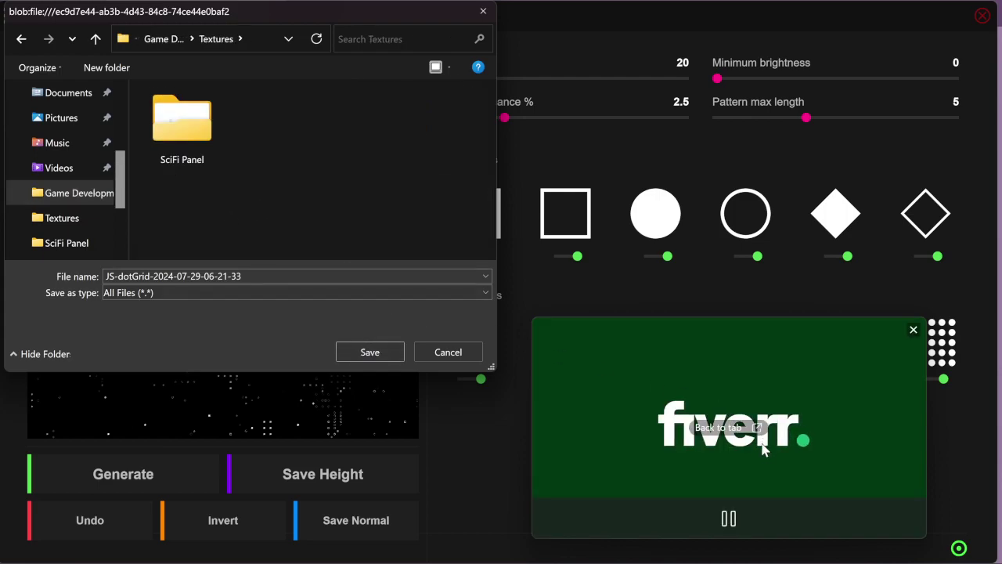
click(729, 524)
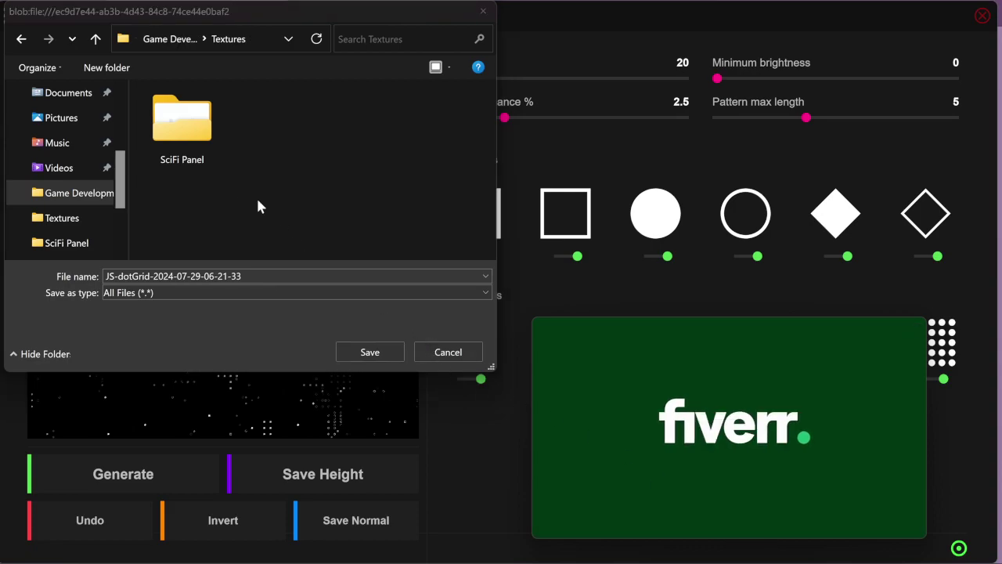
click(365, 356)
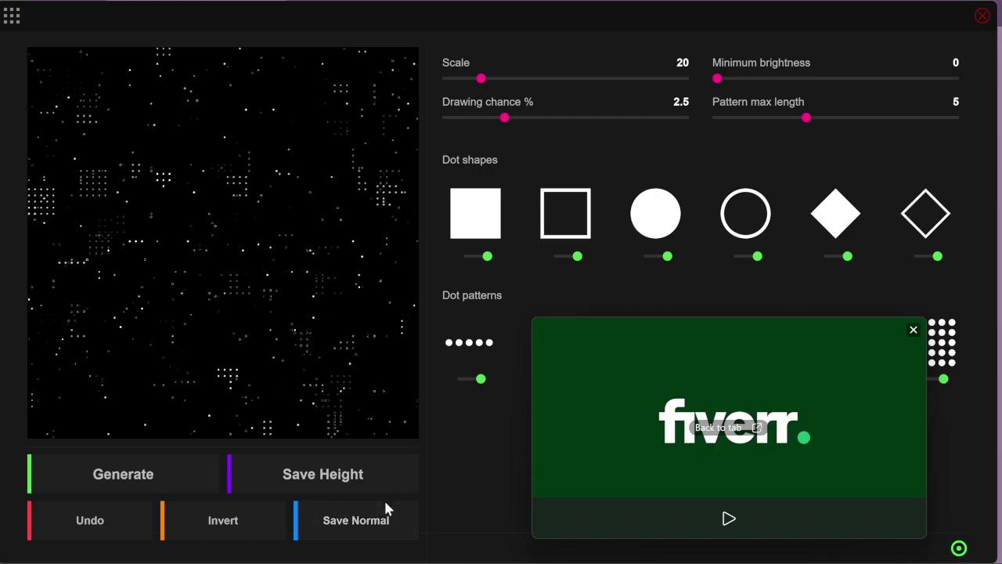
- Save the dot grid's normal map under the suggested name in the same Textures folder, and resume the tutorial video
click(376, 530)
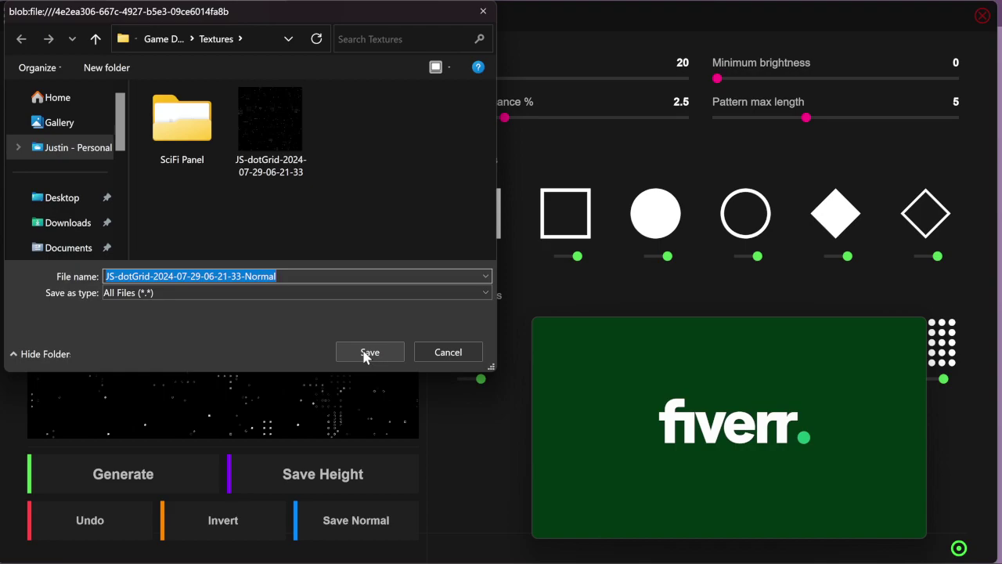
click(364, 354)
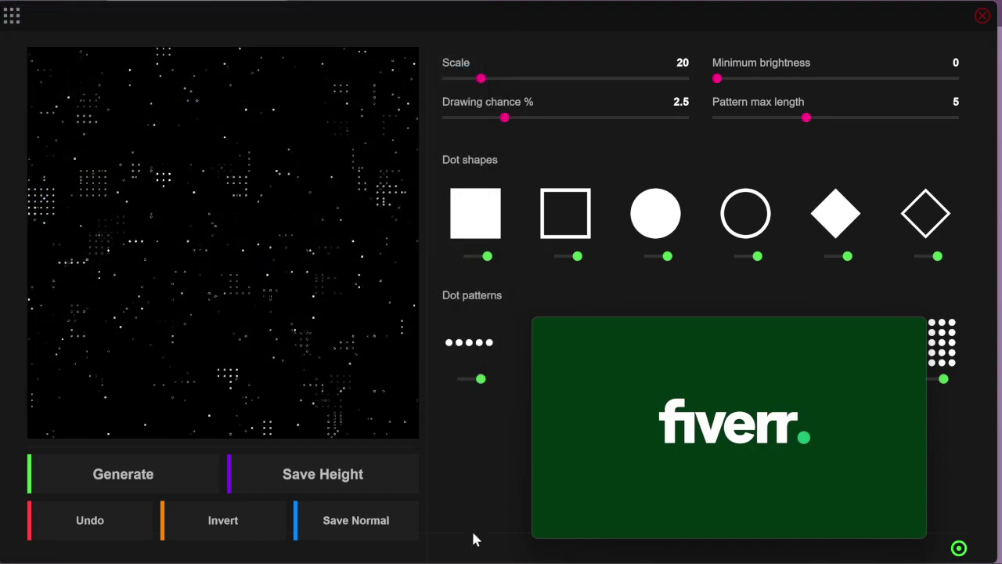
mouse_move(678, 400)
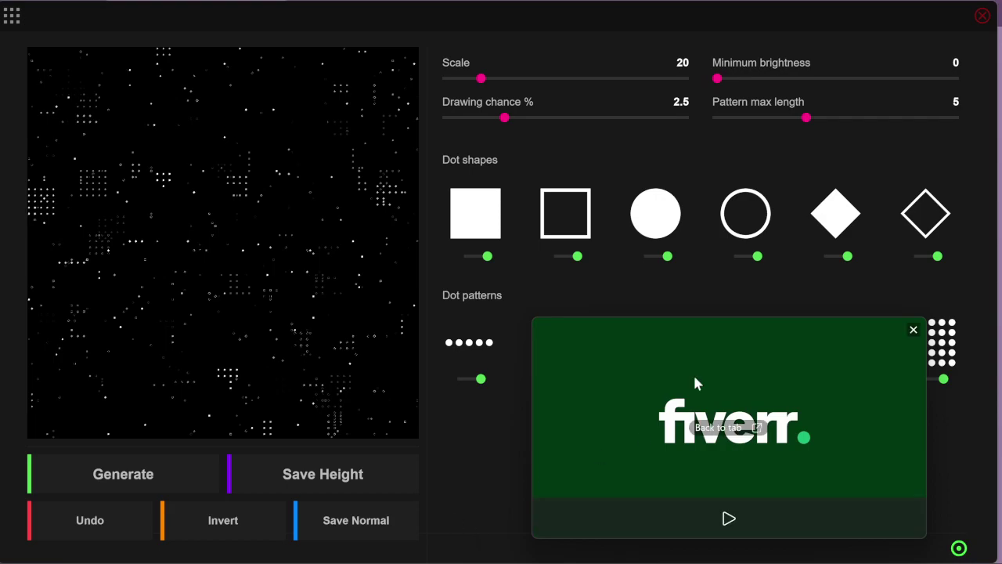
click(728, 520)
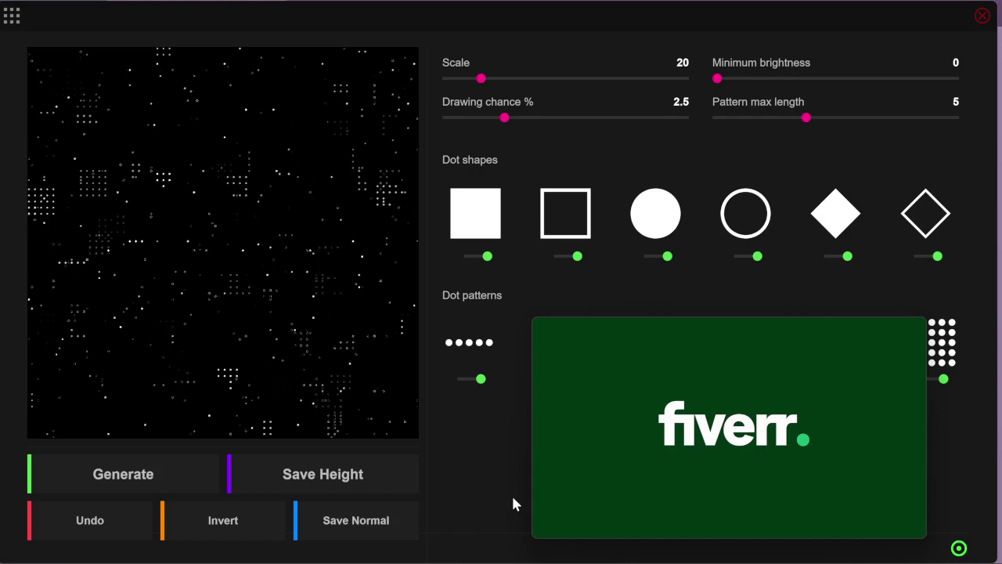
mouse_move(826, 439)
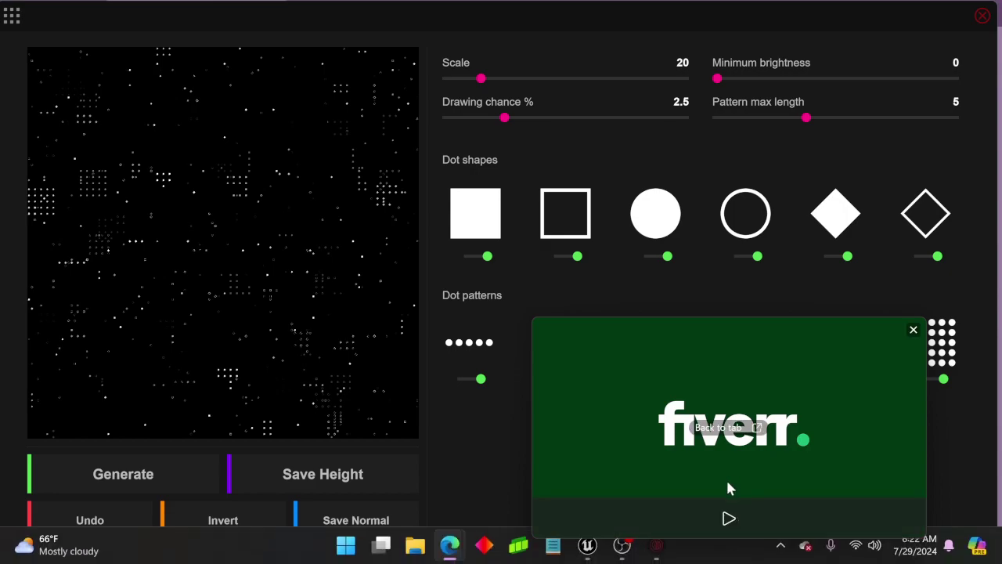
click(728, 519)
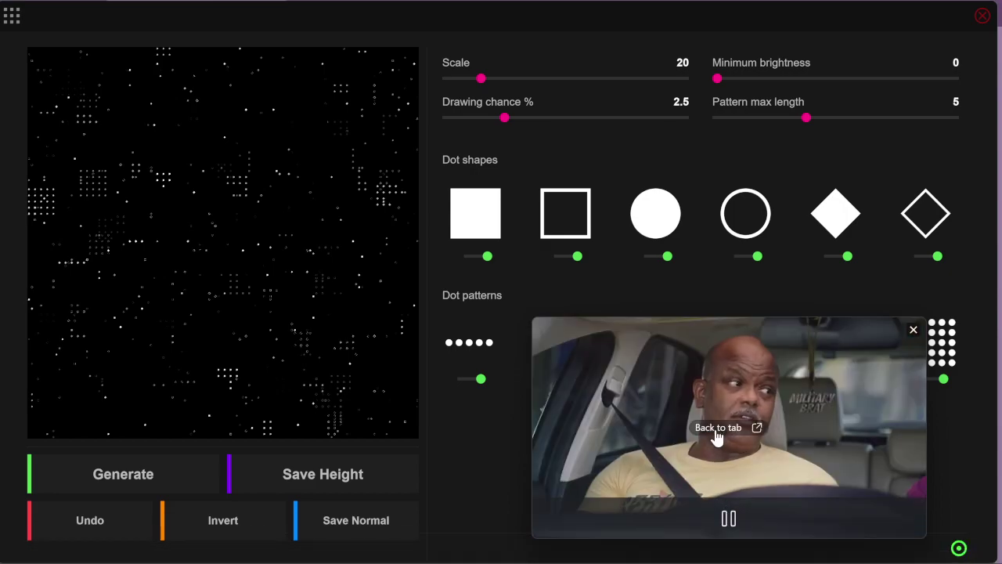
- Return to the tutorial's browser tab, skip the advert, float the video over JSplacement again with the browser minimised, and reposition it
click(717, 429)
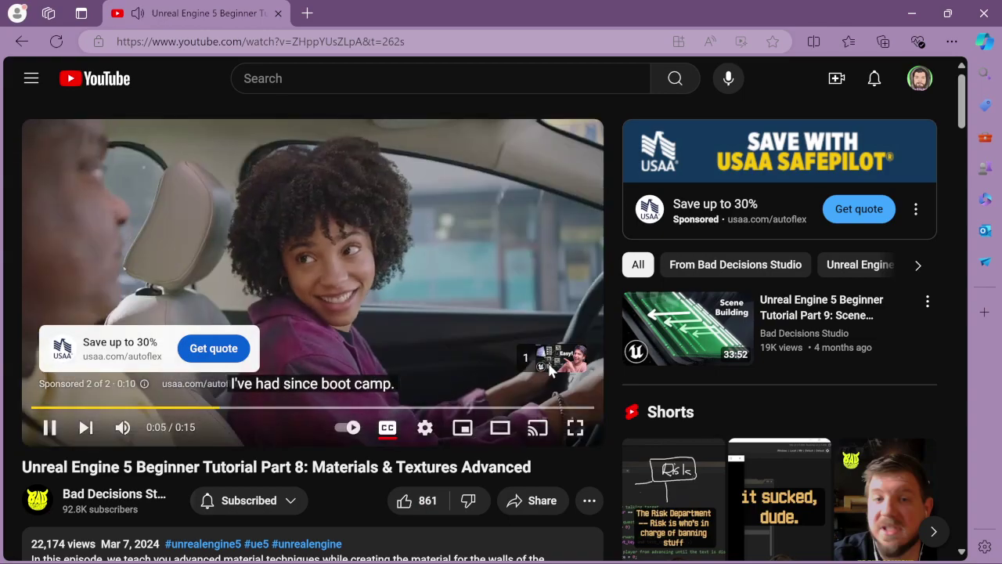
click(550, 360)
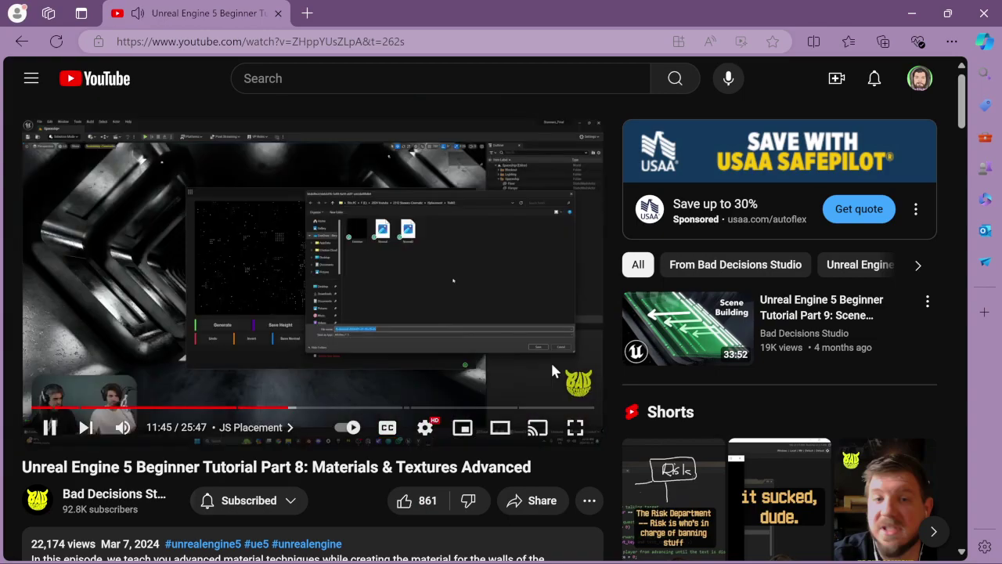
right_click(383, 264)
right_click(308, 344)
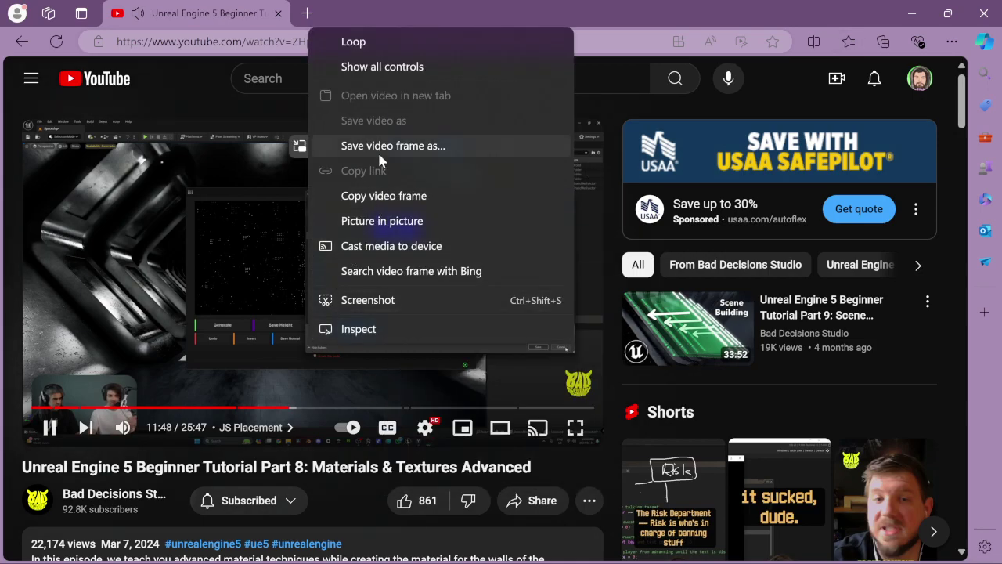
click(383, 221)
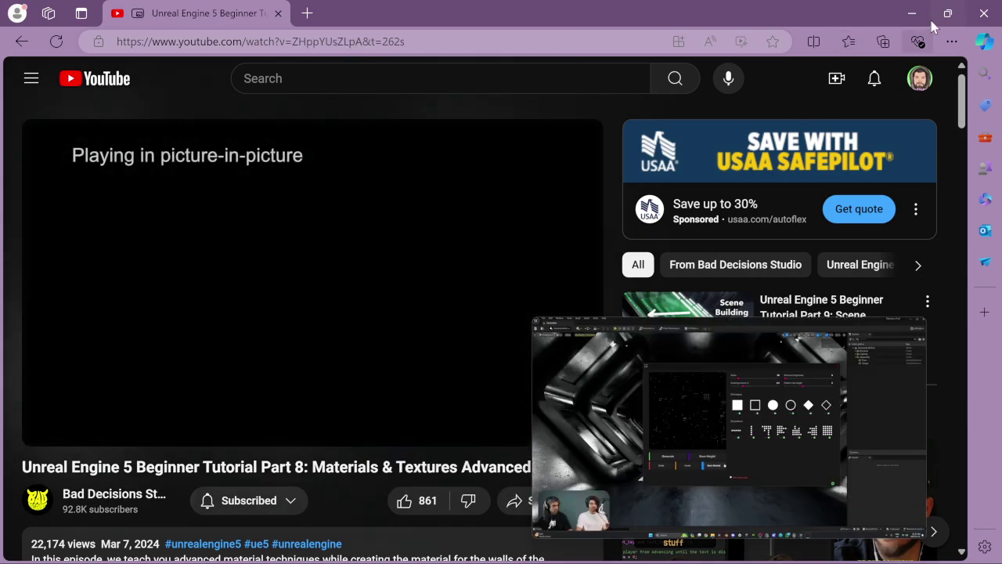
click(911, 13)
drag(637, 527, 617, 441)
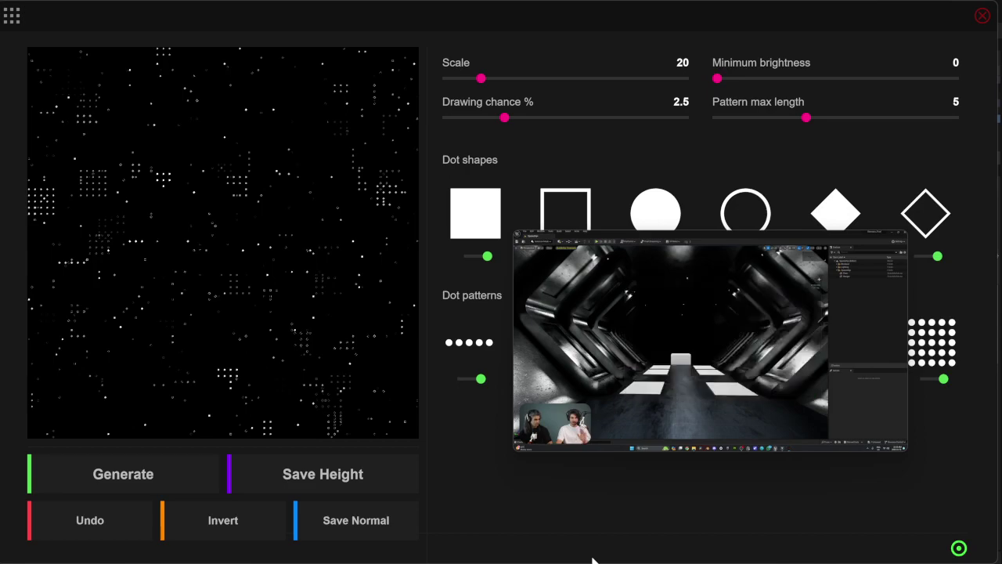
- Close the dotGrid generator, then in Unreal Engine create a folder named WallTexture inside Content/Materials and open it, pausing the tutorial
click(982, 16)
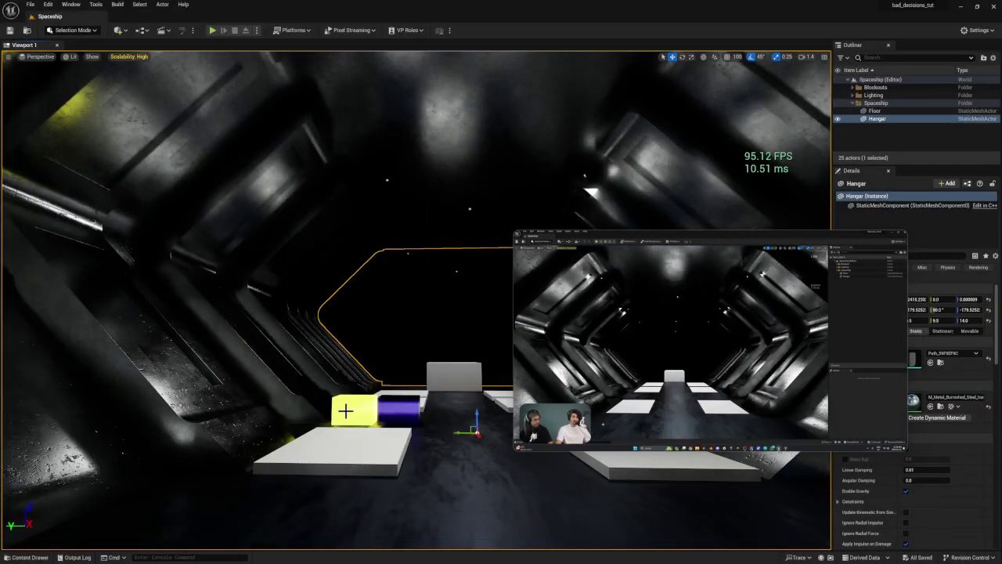
click(30, 557)
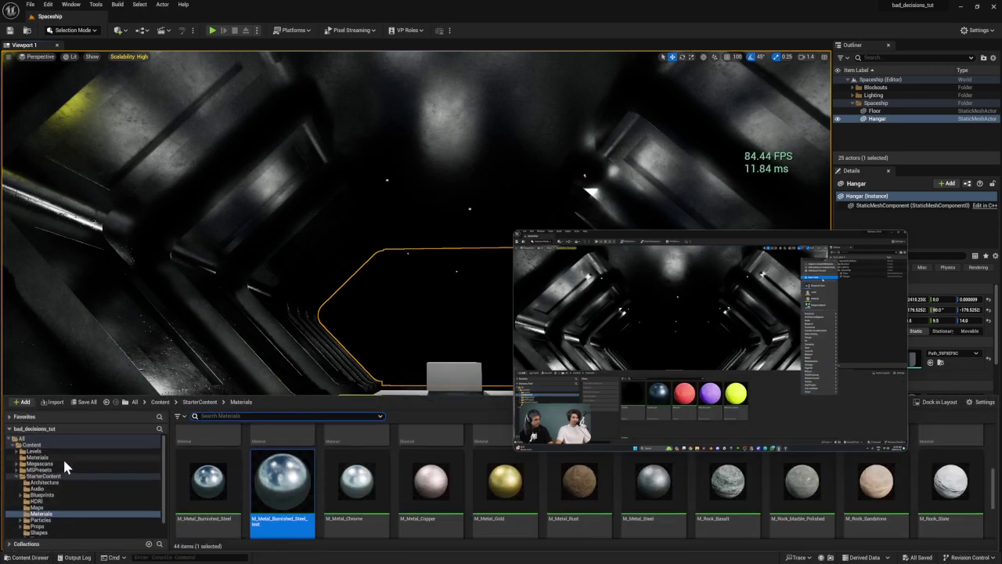
click(63, 457)
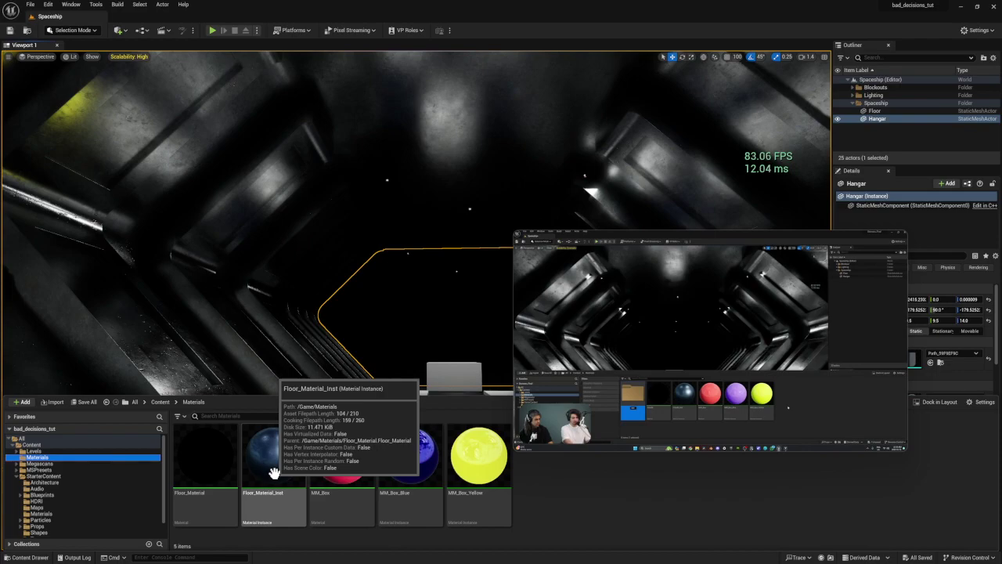
mouse_move(703, 394)
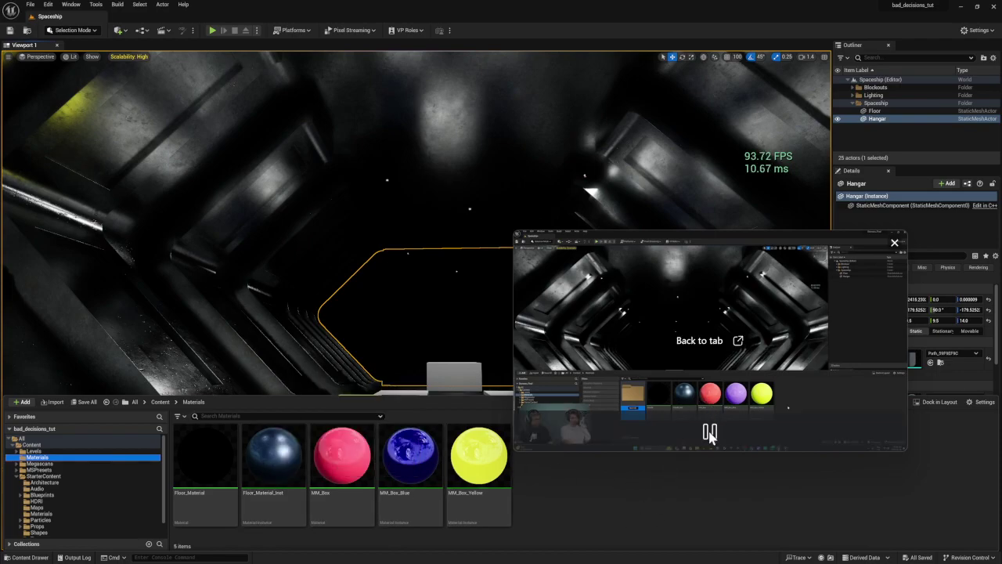
right_click(619, 517)
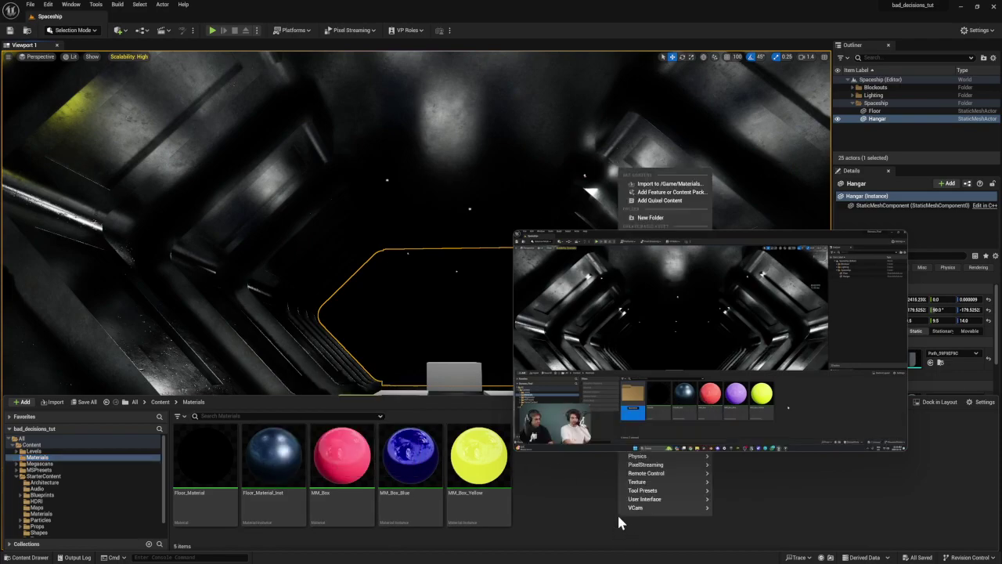
click(639, 218)
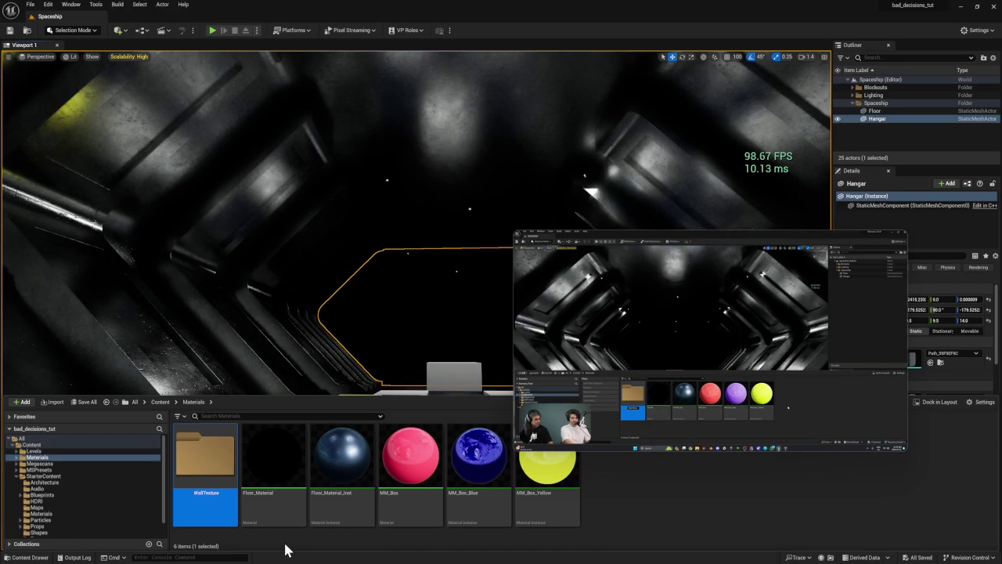
double_click(184, 466)
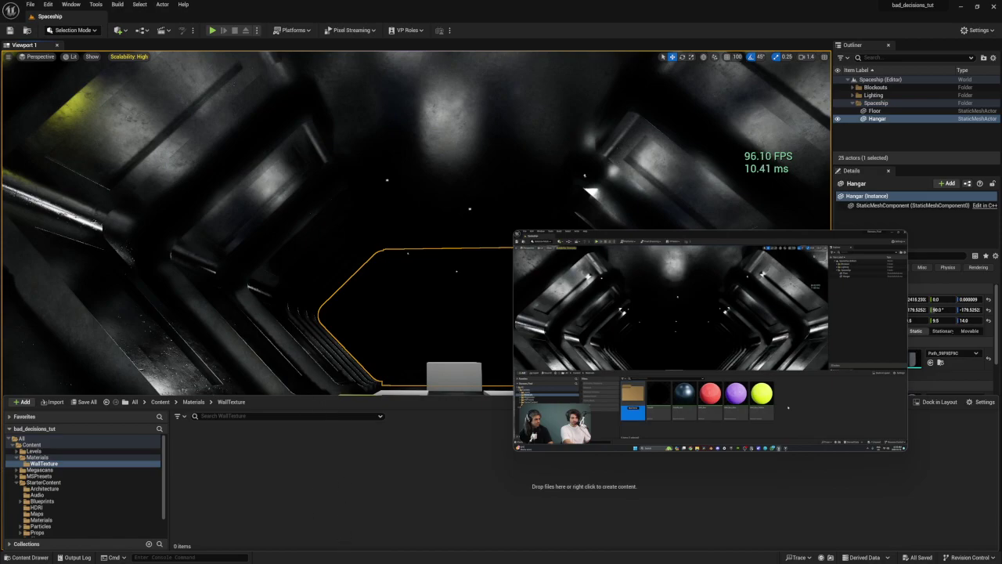
- Reduce the Unreal window, switch to File Explorer and open Game Development's Textures folder in a smaller window clear of Unreal's content area
click(978, 7)
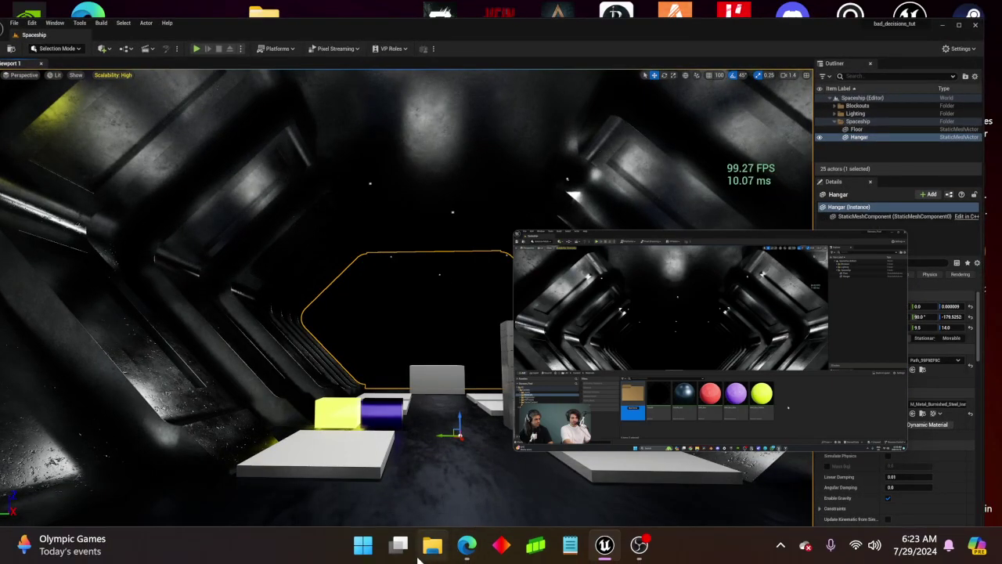
click(265, 17)
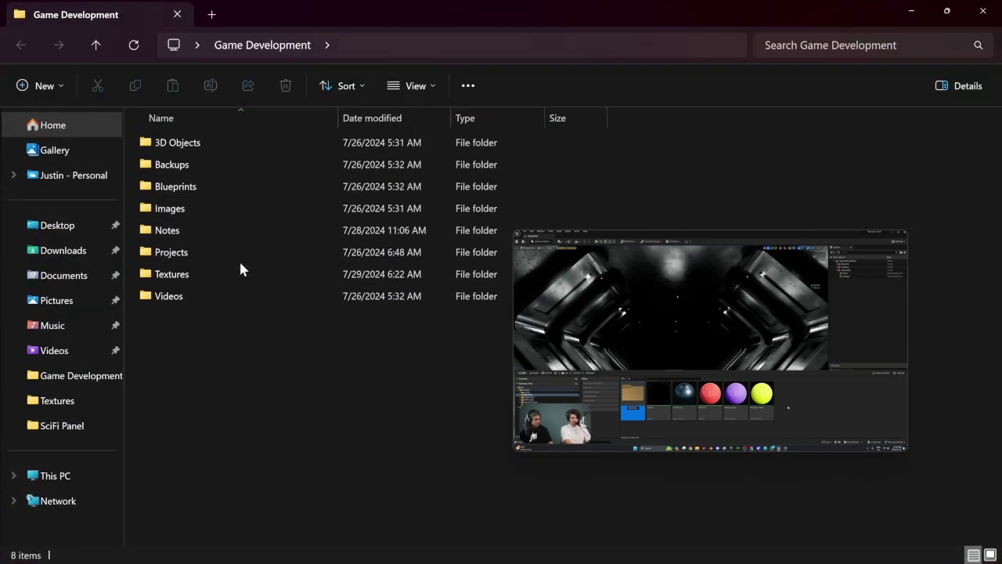
click(948, 11)
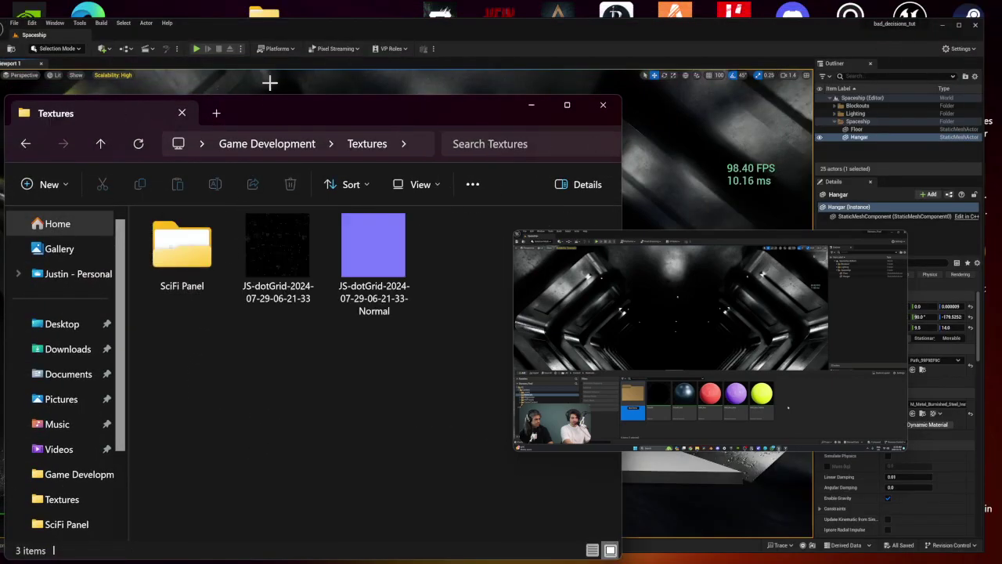
drag(283, 109, 660, 22)
- Import the dot-grid height map and its normal map from the Textures folder into Unreal's WallTexture folder
click(14, 546)
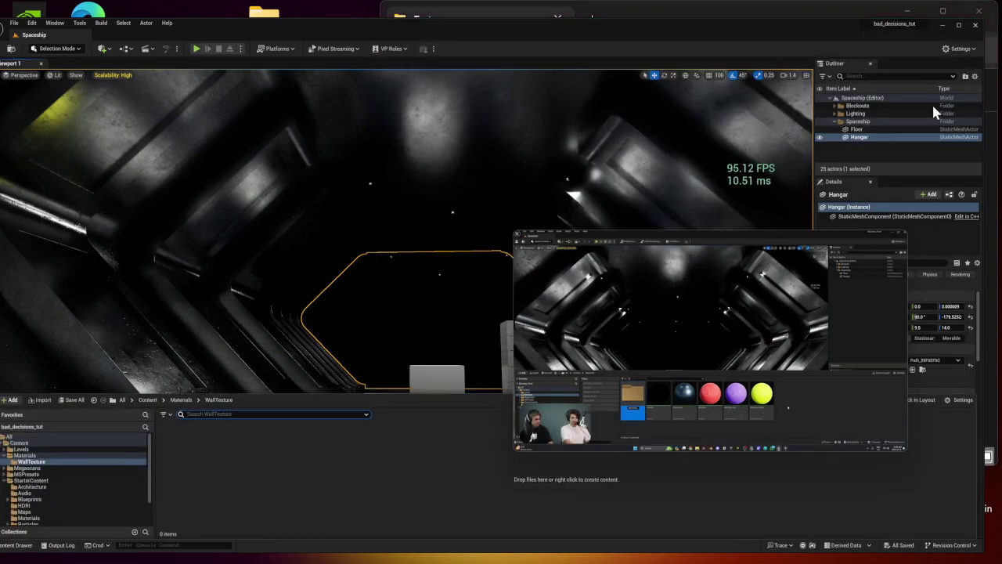
key(alt+Tab)
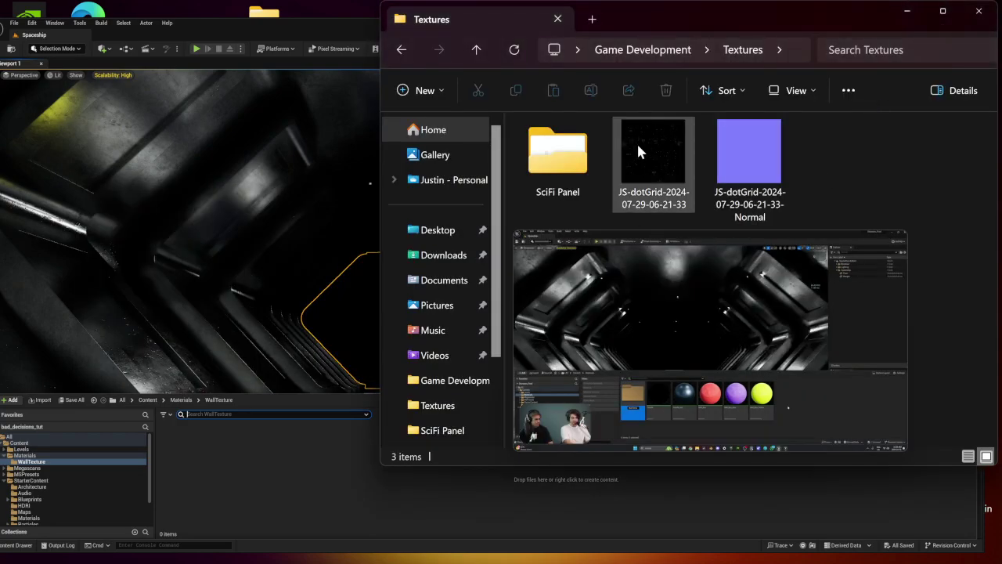
drag(638, 151, 297, 481)
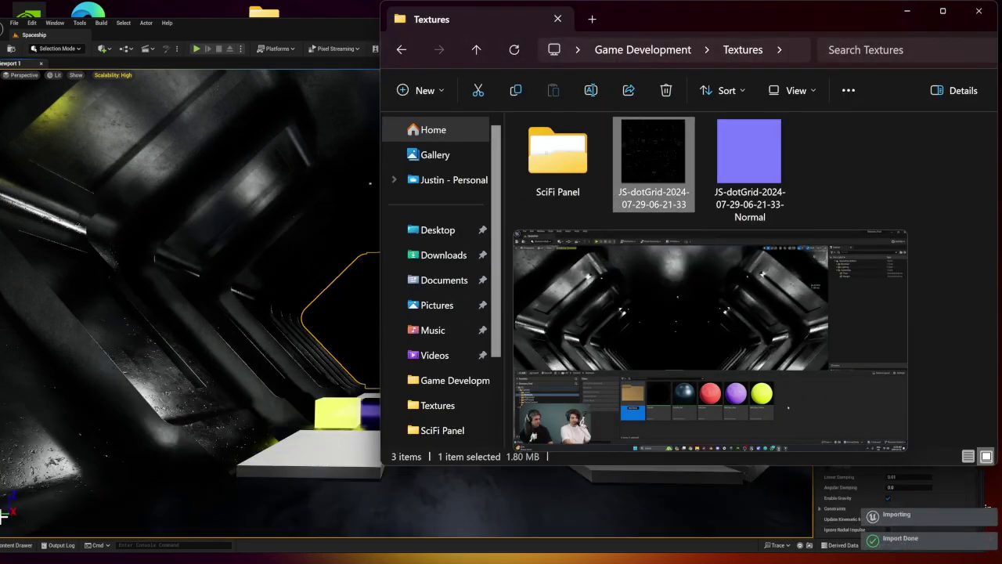
click(17, 545)
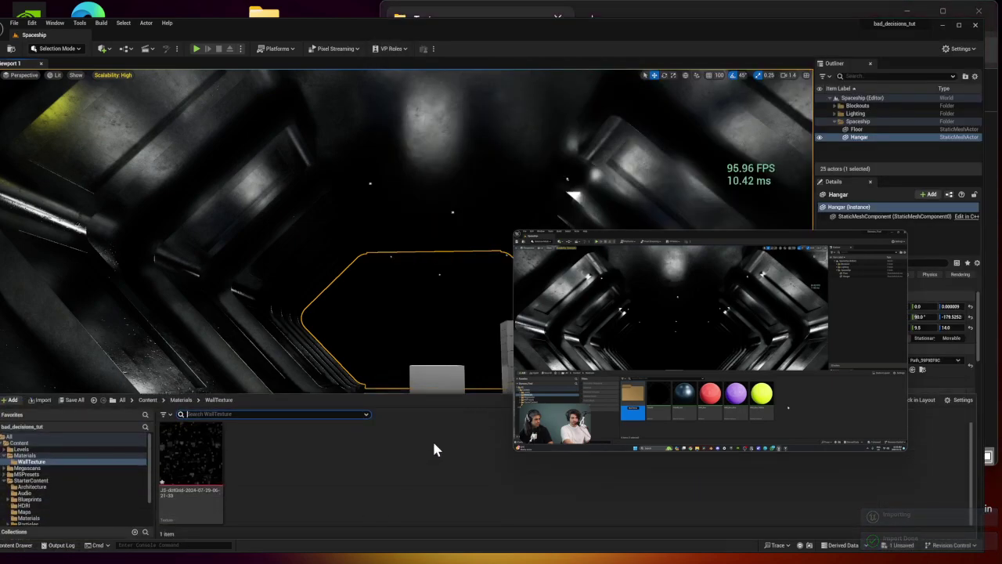
key(alt+Tab)
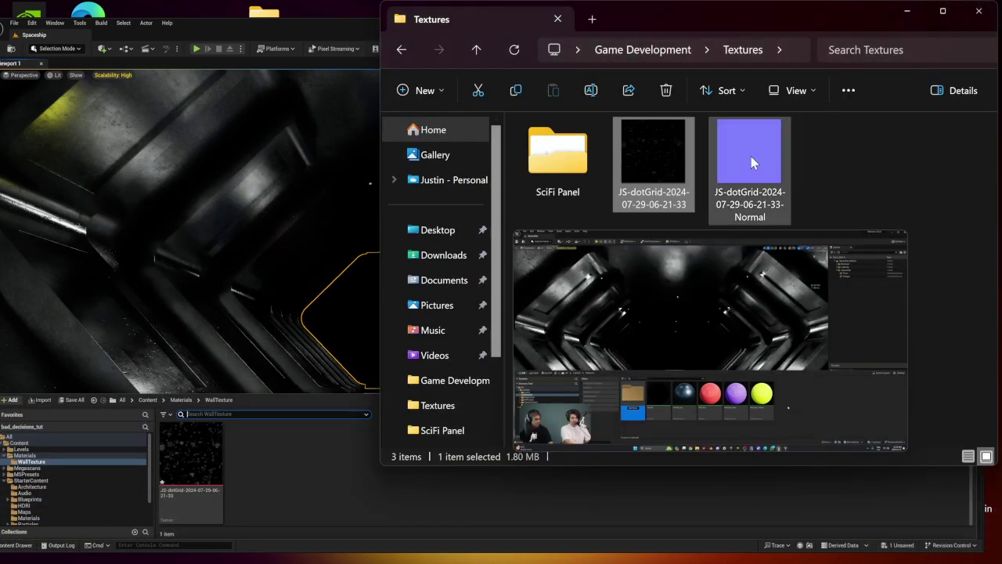
drag(751, 162, 354, 482)
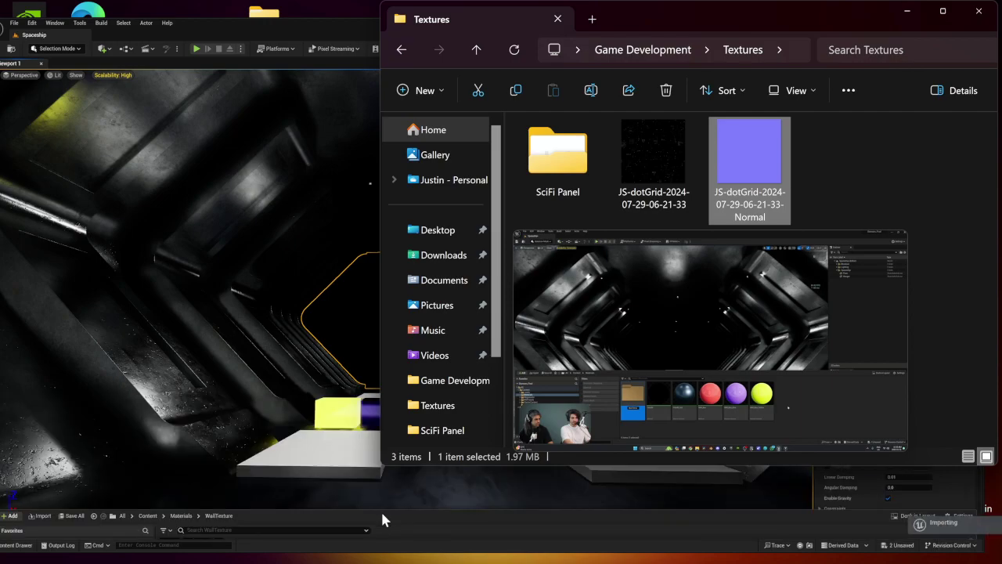
click(12, 544)
click(12, 546)
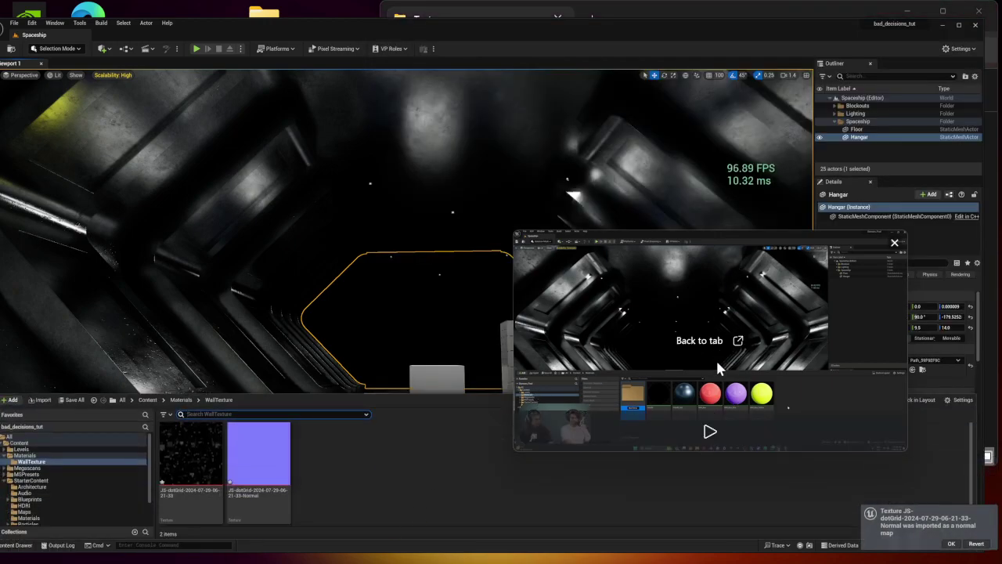
- Resume the tutorial with the floating video enlarged and clear of the WallTexture assets, and inspect the hangar's side wall up close
drag(719, 257, 651, 144)
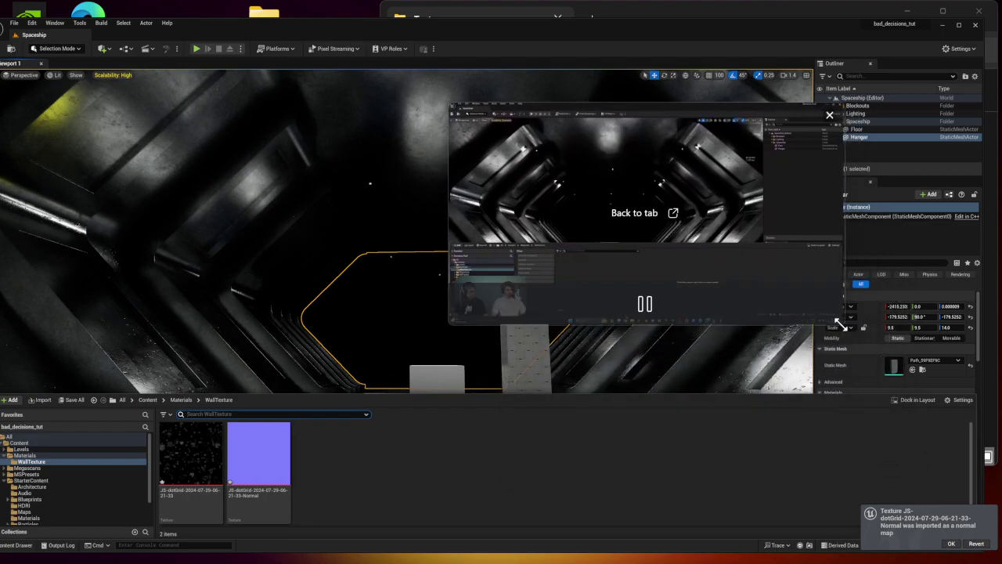
drag(838, 321, 918, 365)
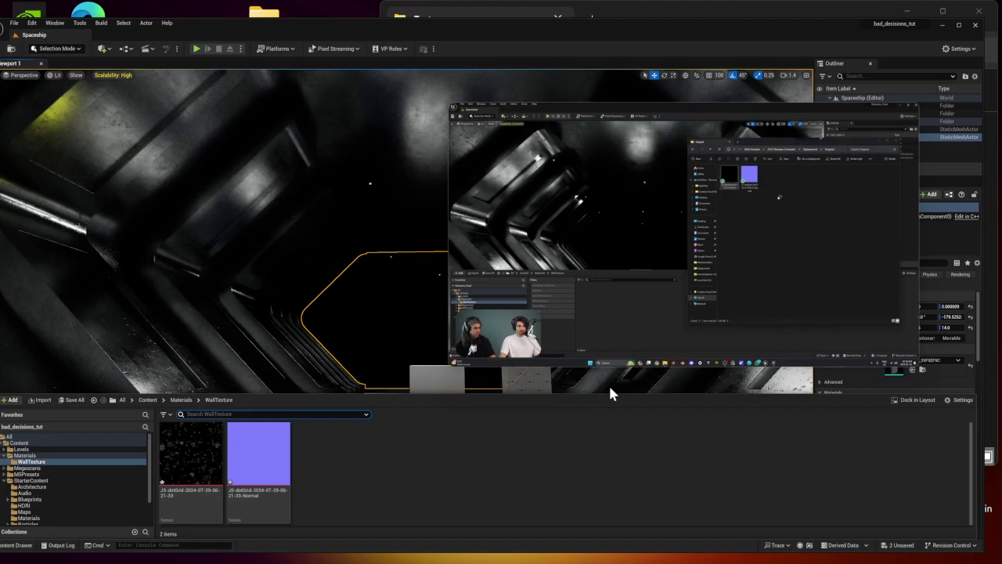
mouse_move(570, 334)
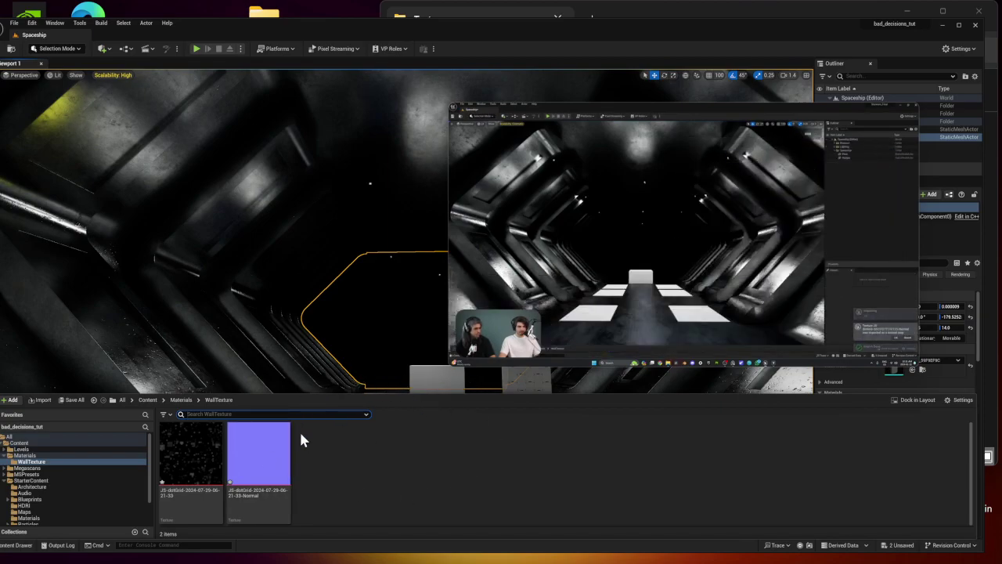
mouse_move(695, 247)
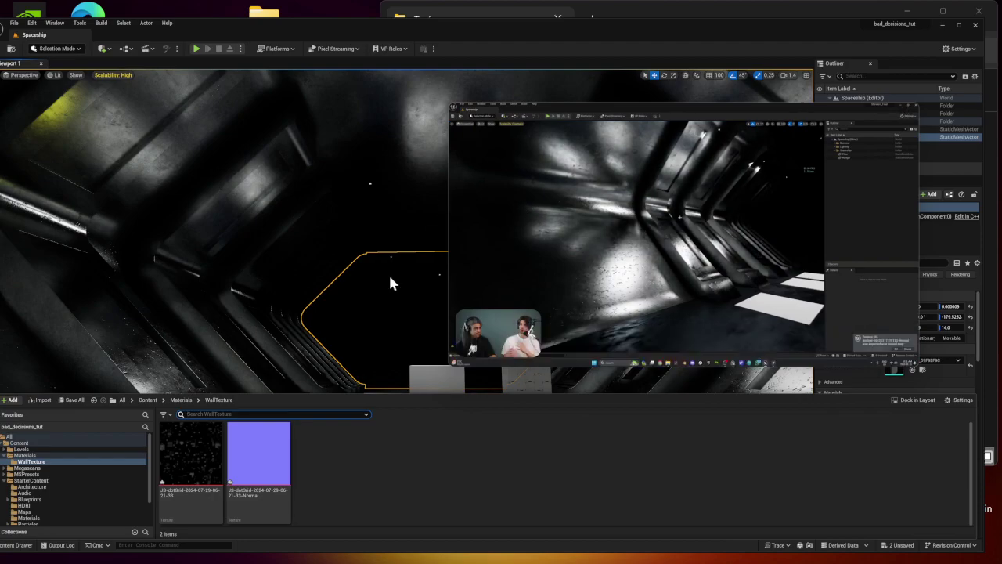
right_drag(355, 301, 253, 325)
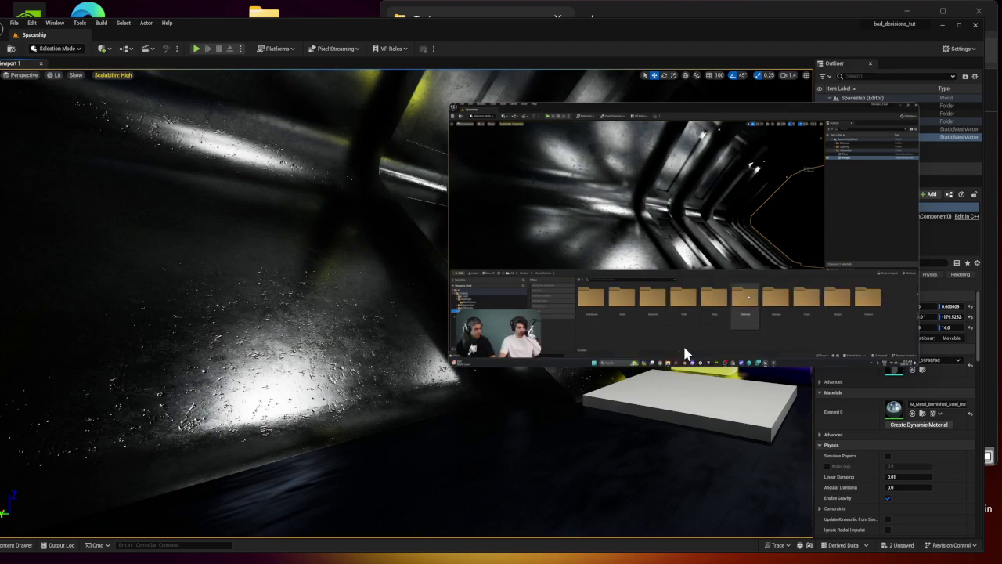
- Open the M_Metal_Burnished_Steel material from StarterContent's Materials folder in the material editor, pausing the tutorial
click(18, 546)
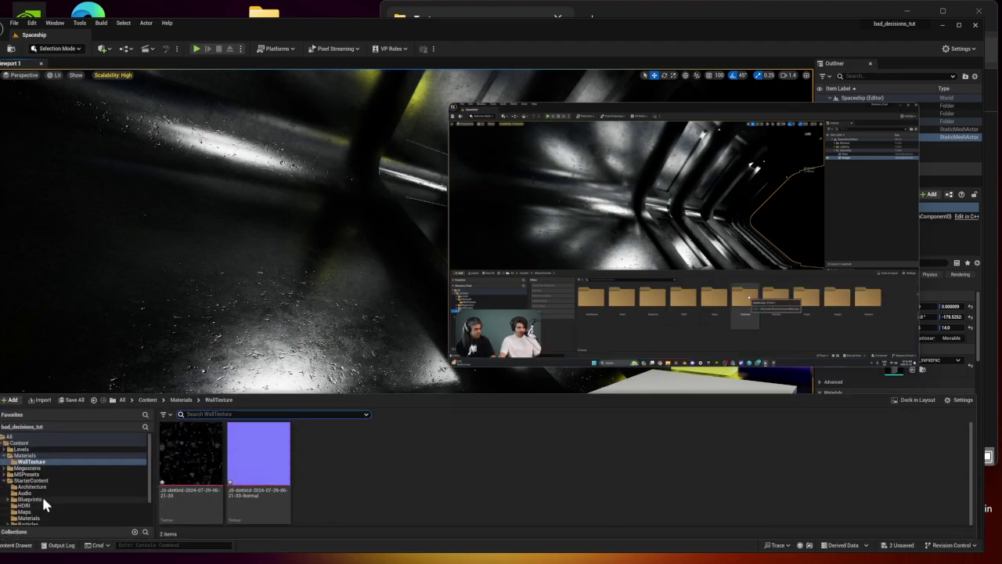
click(42, 480)
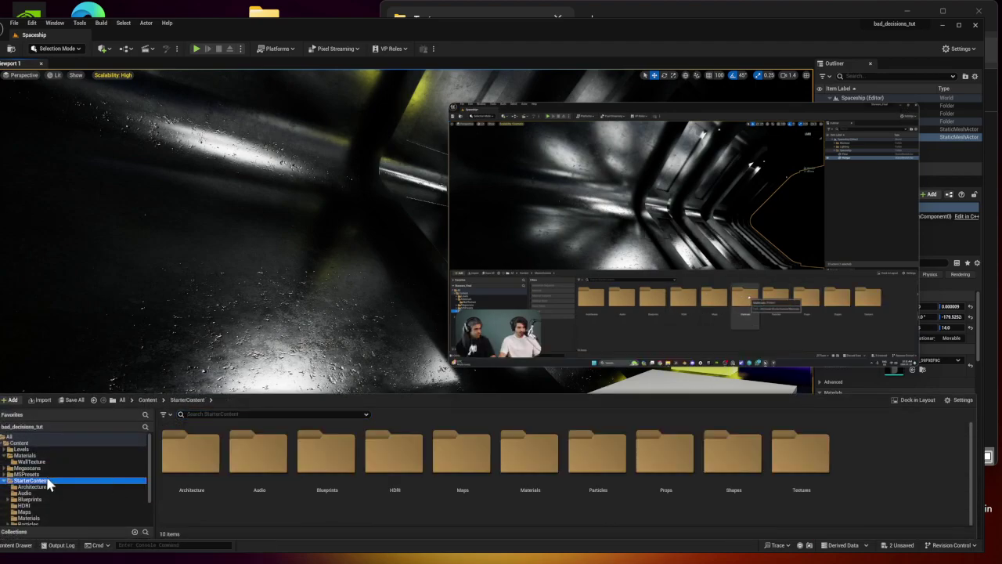
click(510, 478)
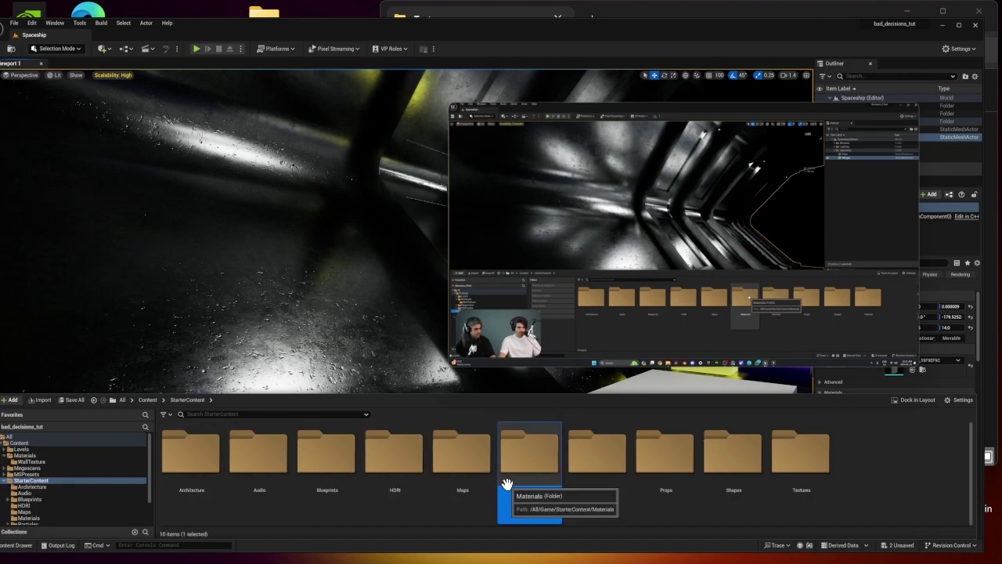
double_click(517, 475)
scroll(367, 476, down, 3)
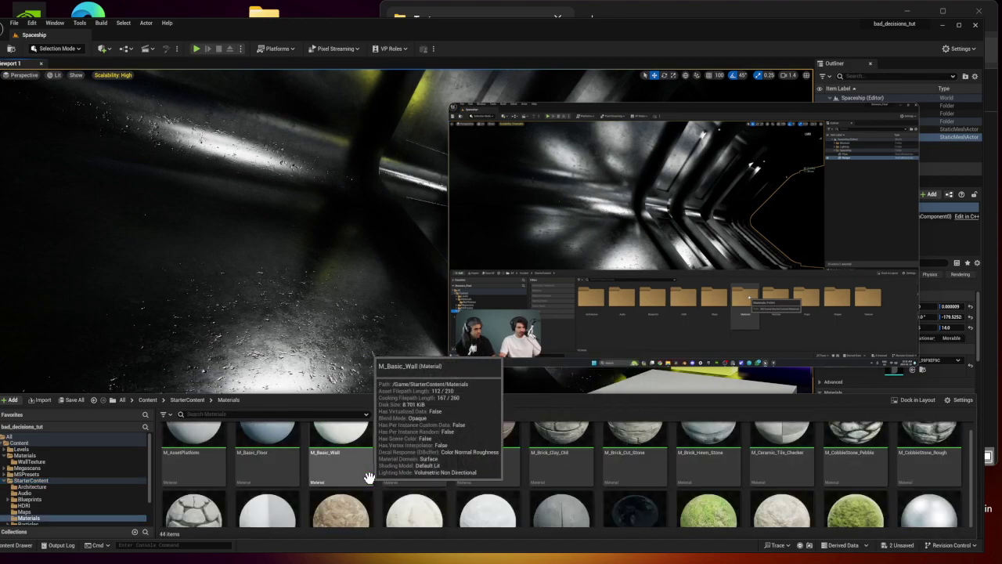
scroll(368, 476, down, 3)
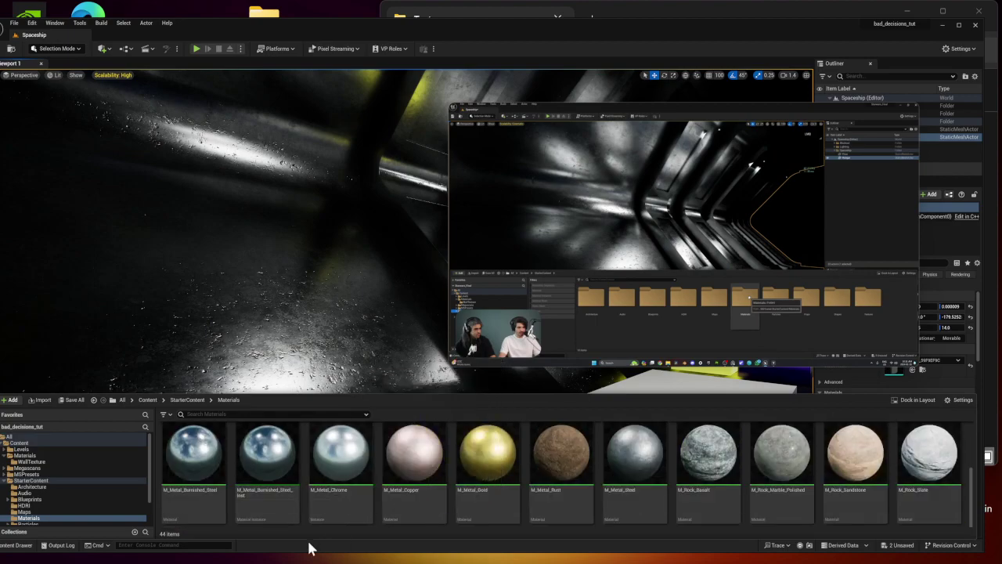
click(683, 348)
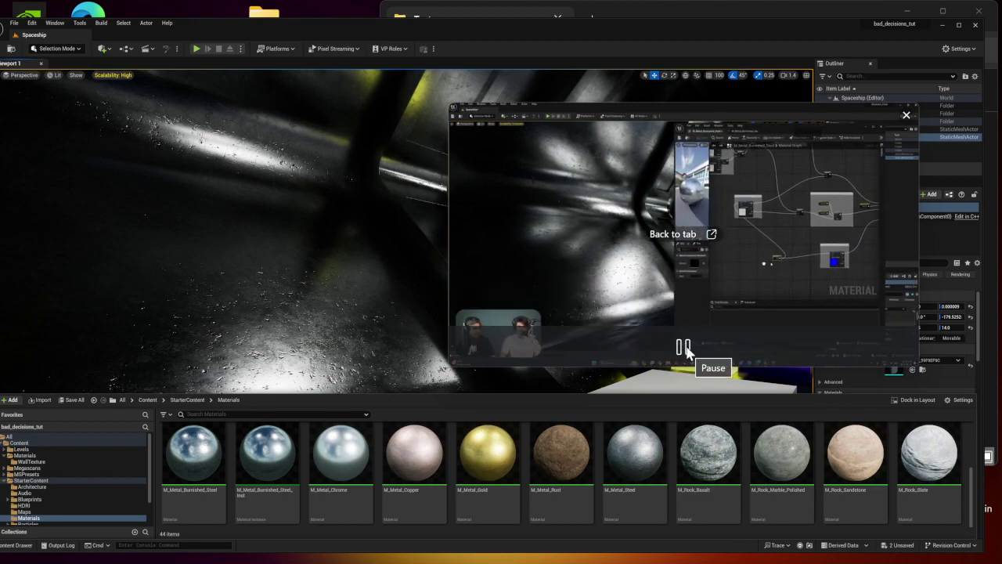
double_click(196, 468)
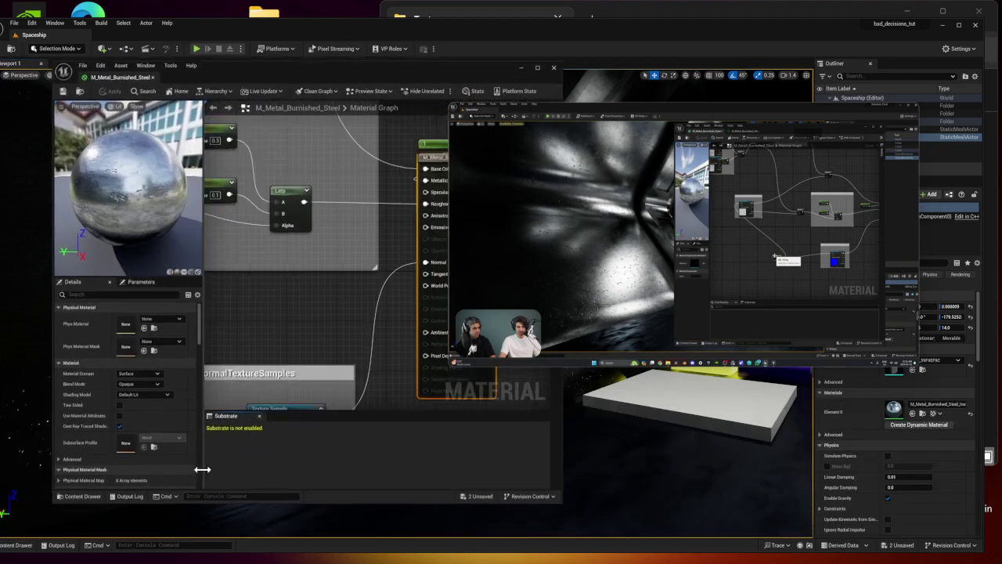
scroll(293, 380, down, 5)
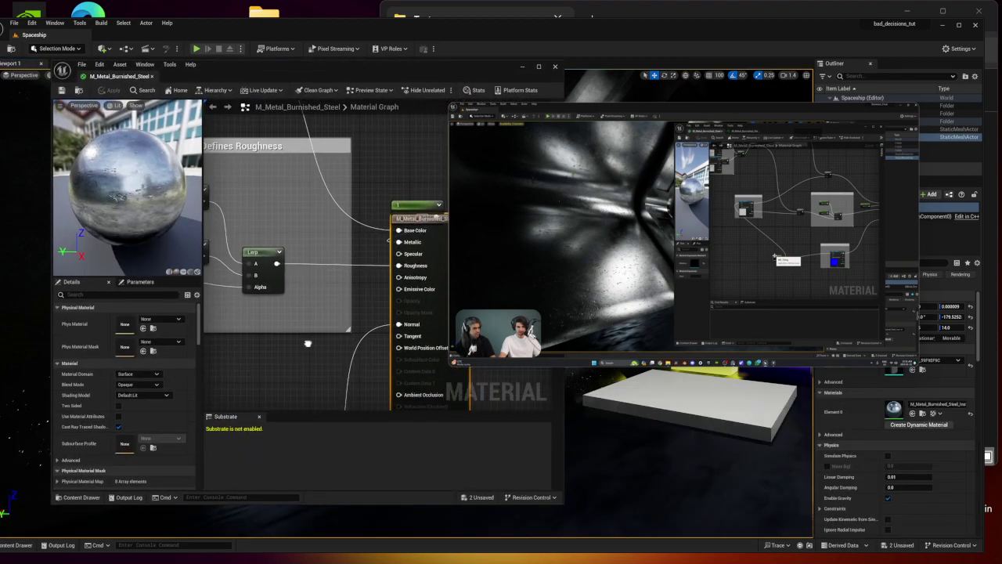
- Bring the M_Metal_Burnished_Steel graph's texture sample and roughness groups into view and resume the floating tutorial video
scroll(358, 302, down, 4)
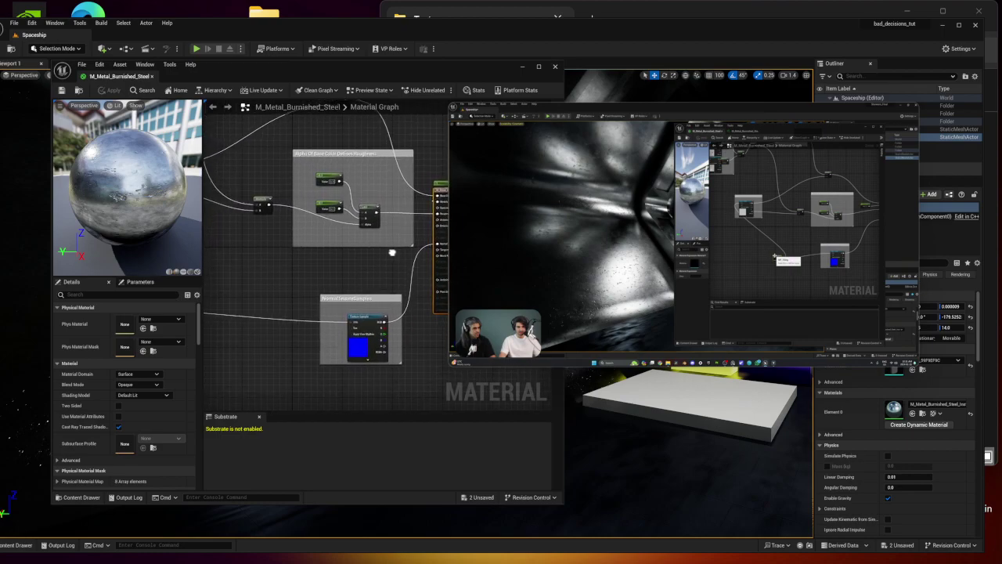
right_drag(228, 268, 328, 271)
mouse_move(768, 347)
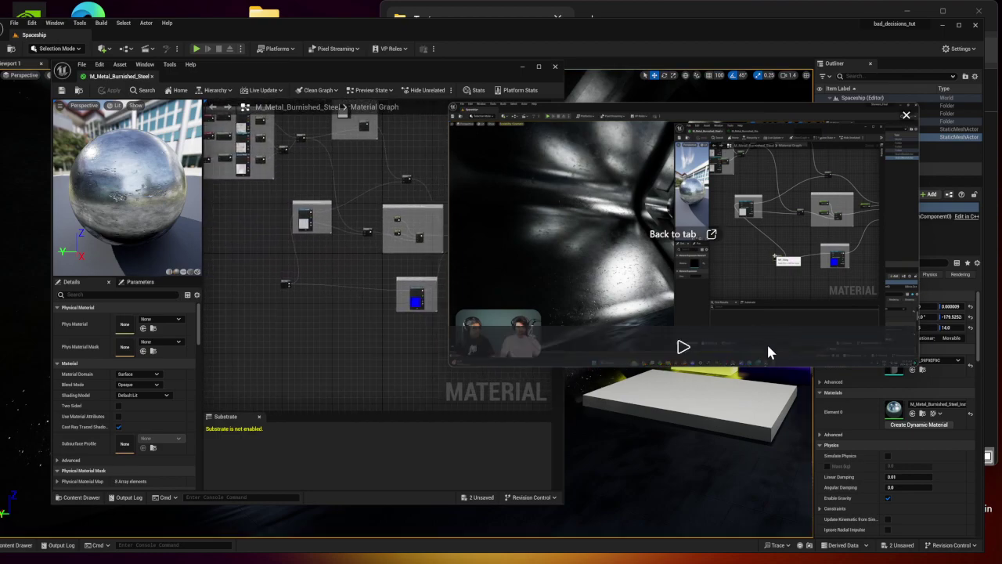
click(680, 349)
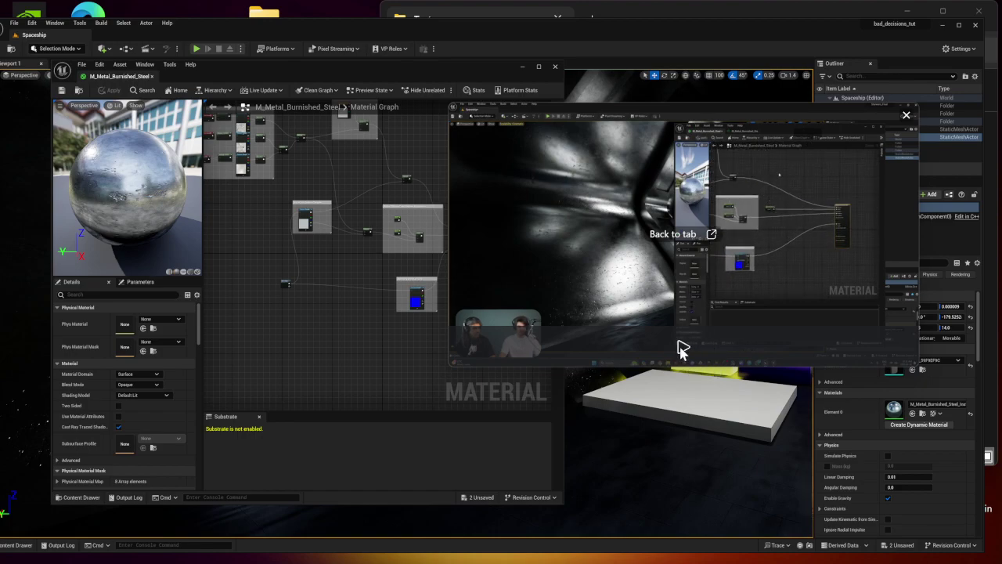
- Move the M_Metal_Burnished_Steel output node well away from the roughness and normal groups, then pause the tutorial
drag(310, 345, 312, 347)
right_drag(343, 358, 251, 335)
scroll(366, 192, up, 5)
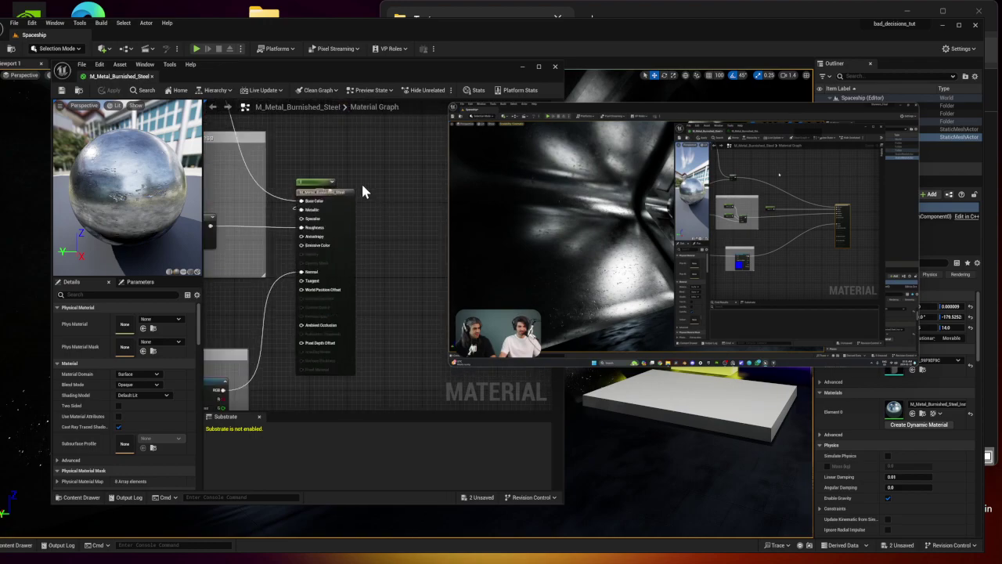
drag(321, 190, 441, 194)
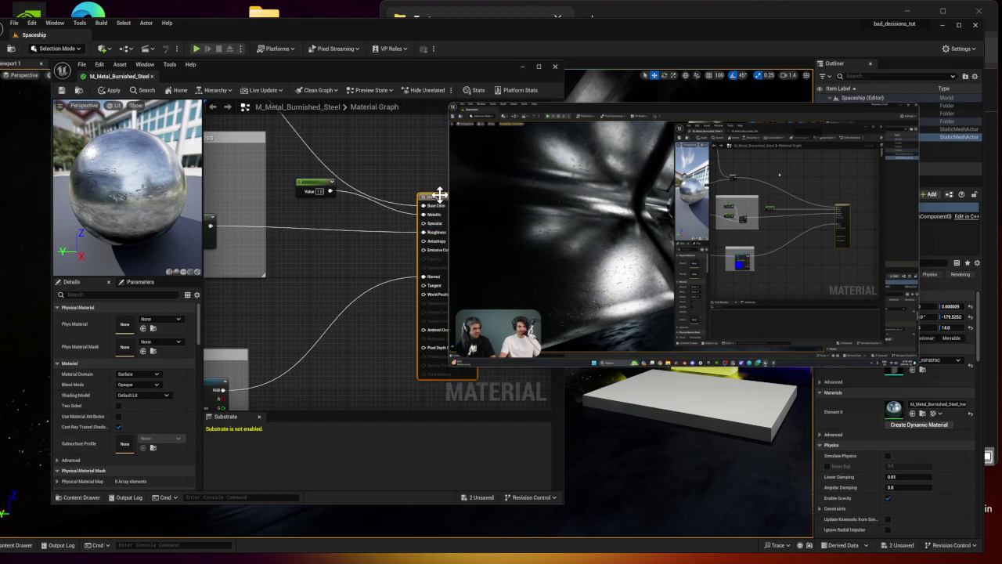
scroll(343, 228, down, 4)
right_drag(328, 255, 269, 243)
drag(337, 200, 463, 195)
mouse_move(356, 224)
right_down()
mouse_move(320, 227)
mouse_move(421, 206)
mouse_move(354, 230)
right_up()
scroll(320, 226, down, 2)
scroll(420, 206, up, 2)
mouse_move(744, 339)
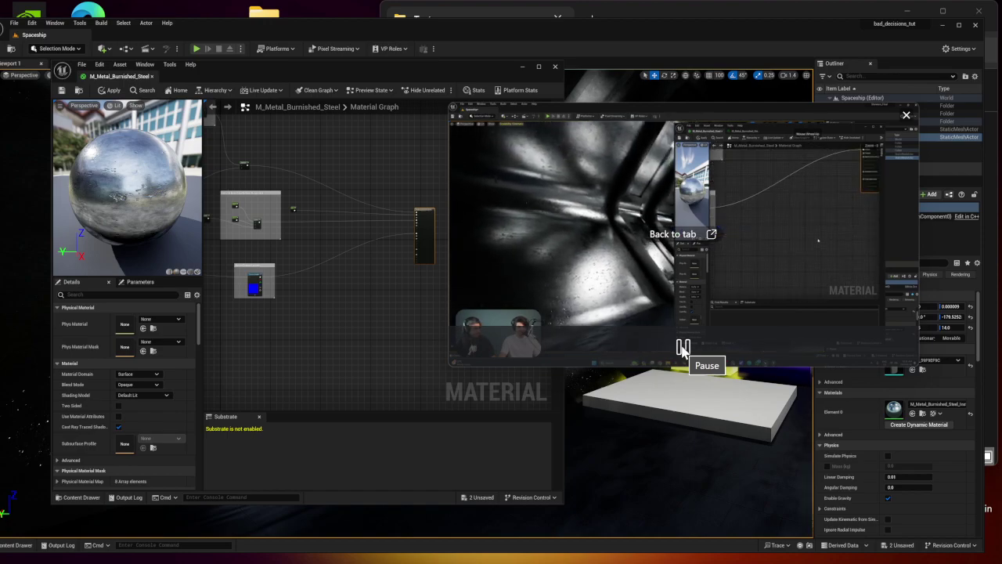
mouse_move(683, 345)
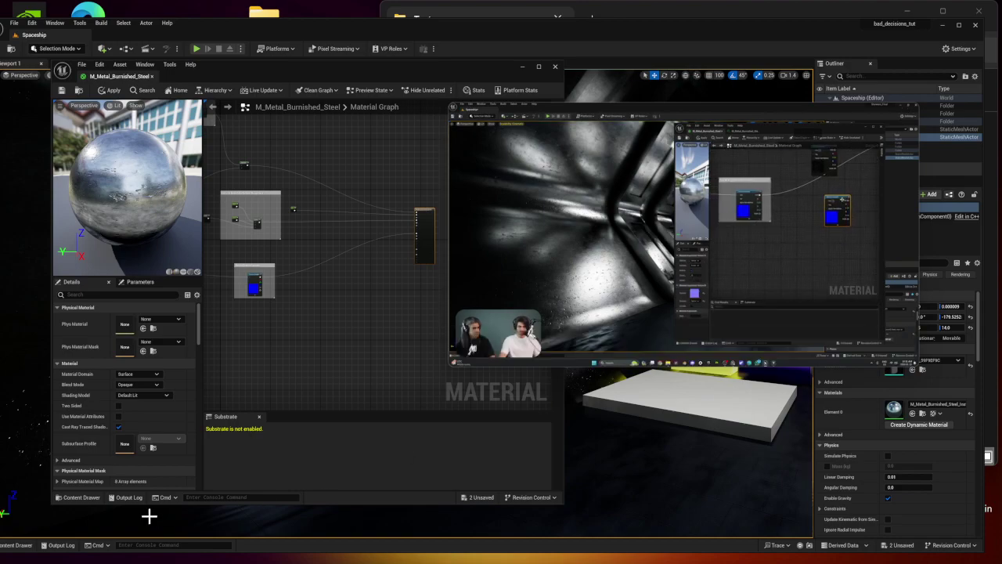
- Maximize the material editor window and open the WallTexture folder under Content's Materials folder
click(81, 497)
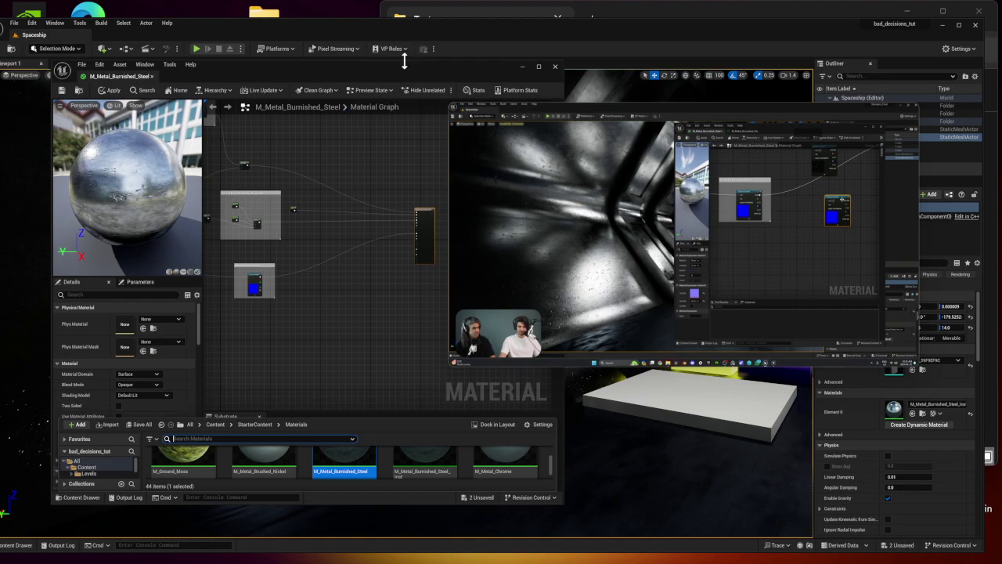
drag(405, 65, 265, 87)
double_click(392, 93)
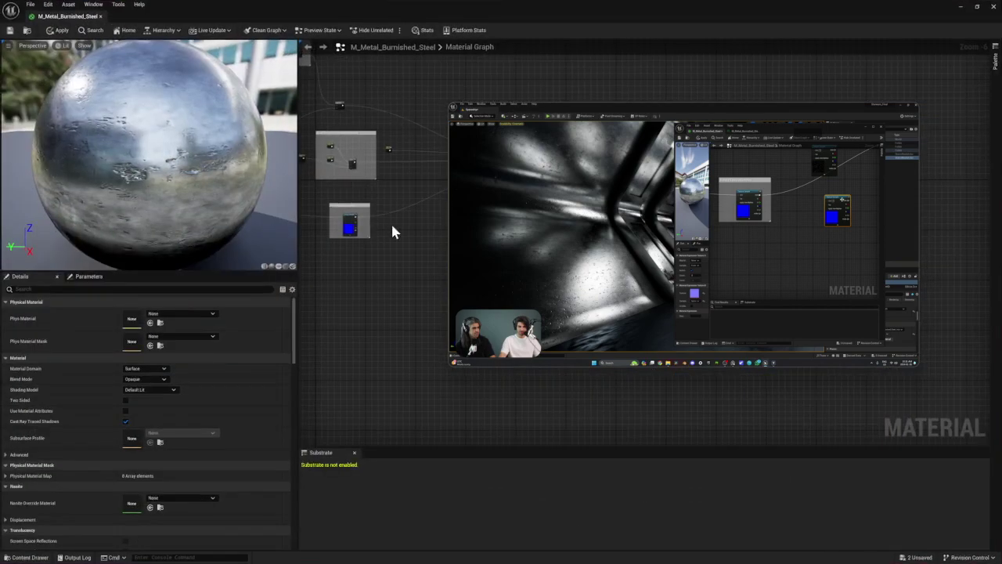
click(12, 555)
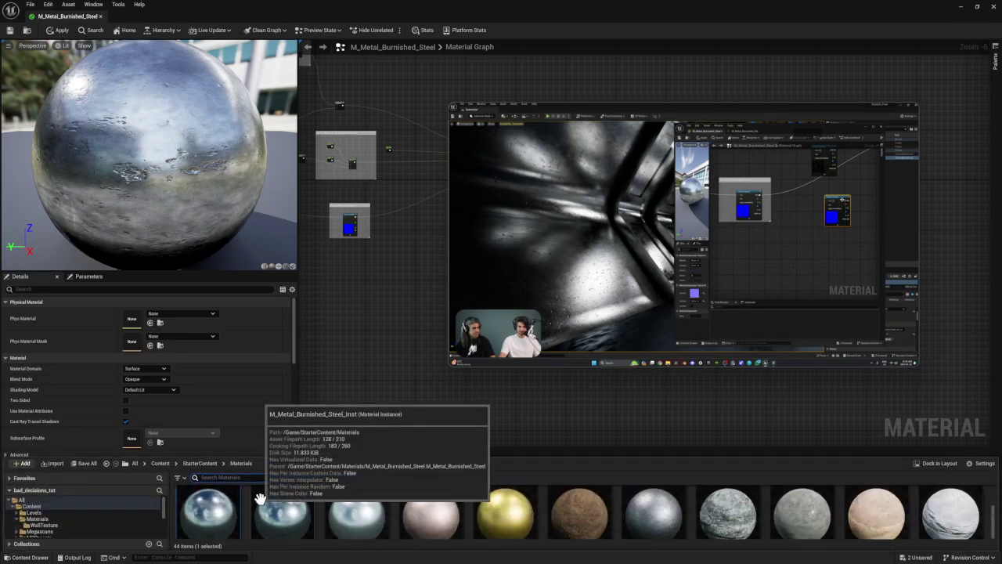
click(44, 525)
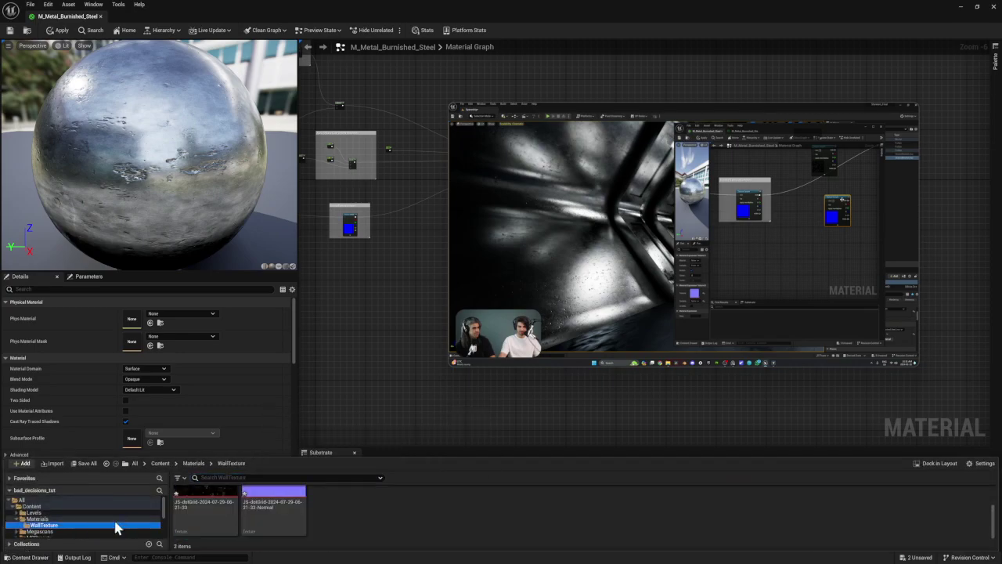
- Widen the preview and details area, and shrink the floating video and place it over the material preview, clear of the graph
scroll(375, 420, up, 2)
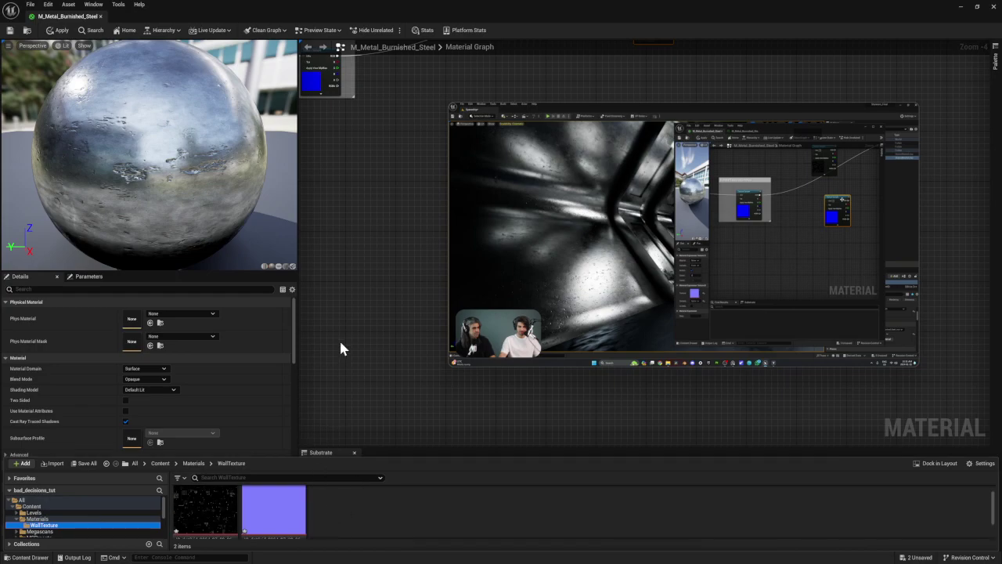
right_drag(395, 162, 358, 361)
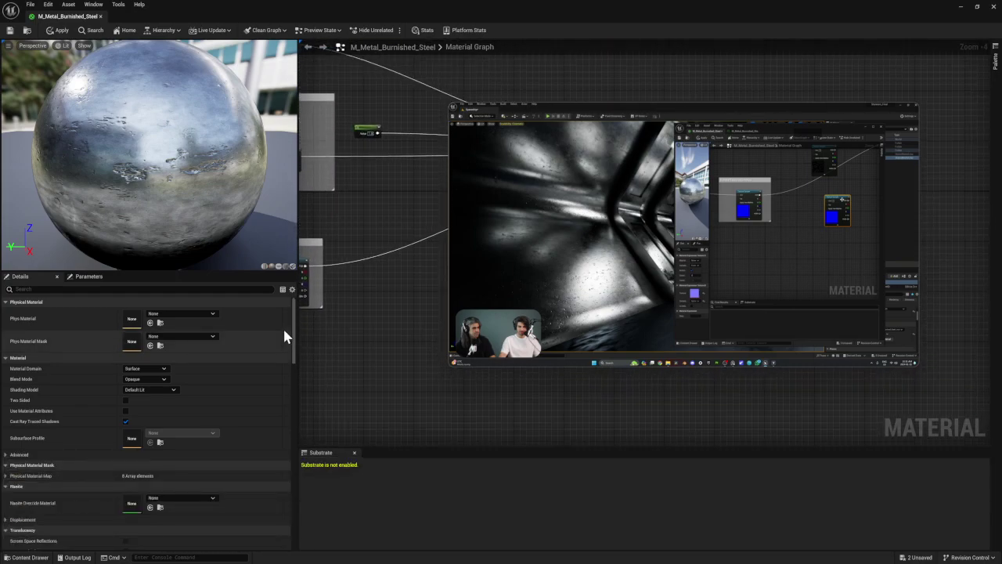
drag(298, 245, 354, 241)
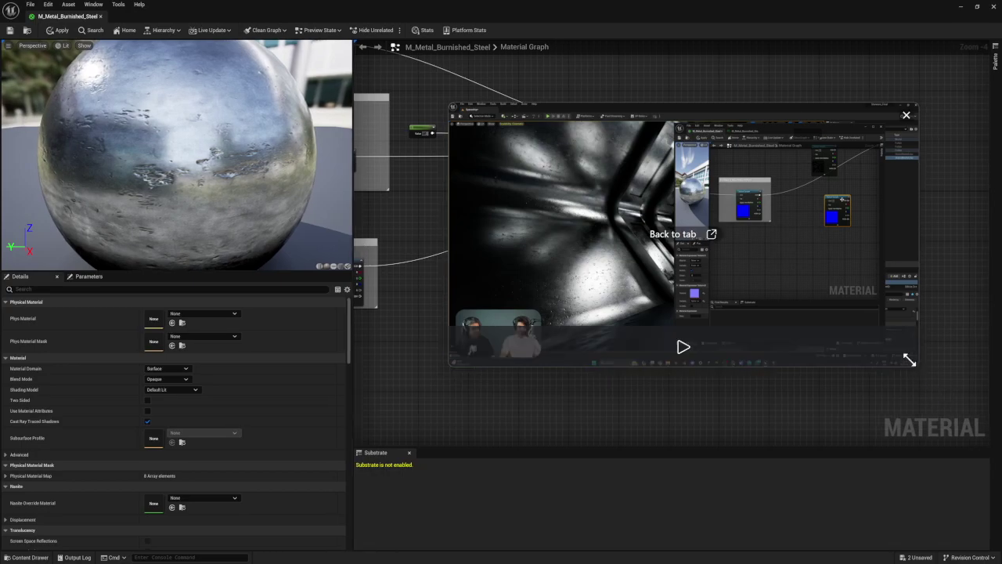
drag(913, 362, 839, 313)
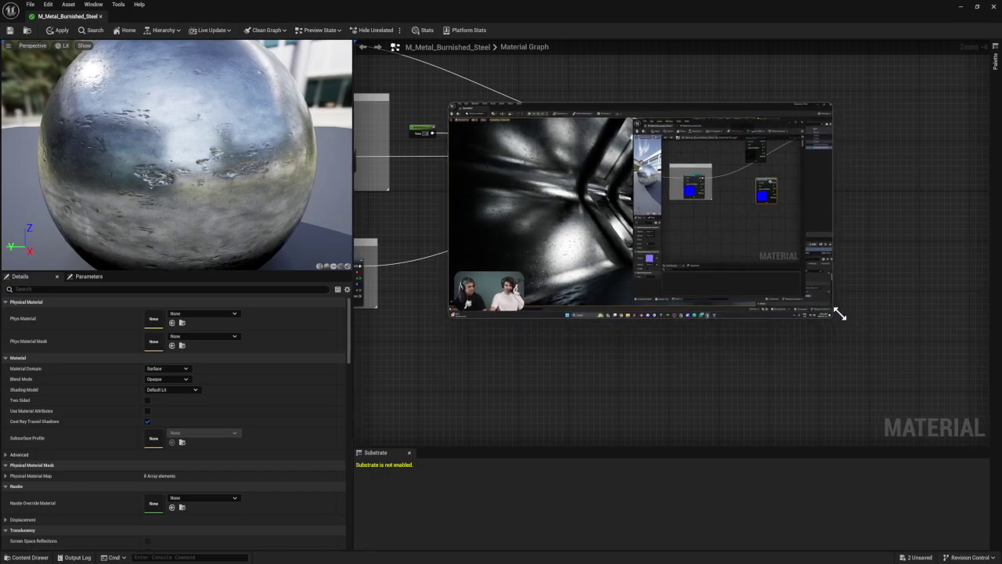
drag(739, 246, 267, 190)
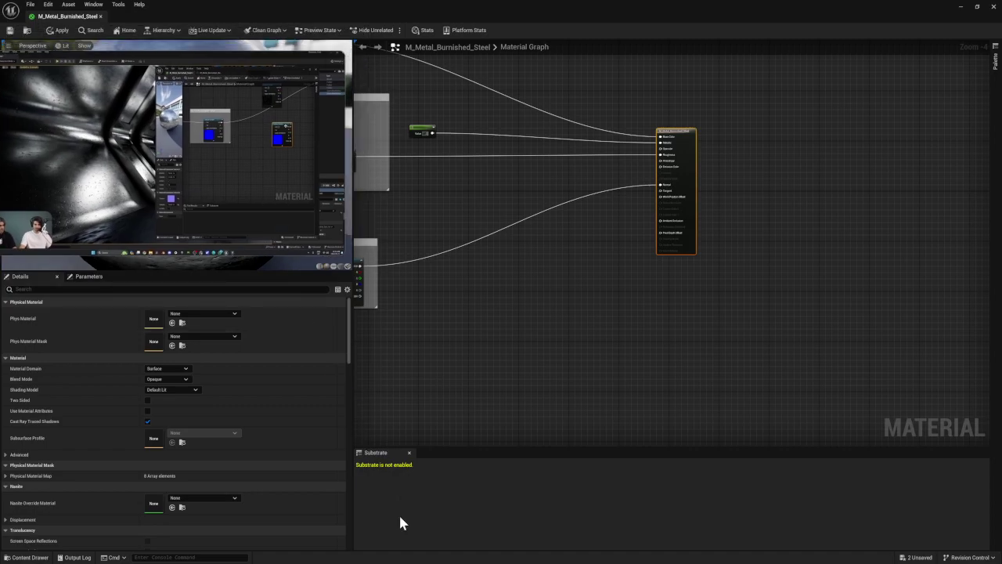
- Add the dot-grid height map and its normal map from WallTexture to the graph as texture samples, and resume the tutorial
click(29, 556)
drag(192, 510, 445, 186)
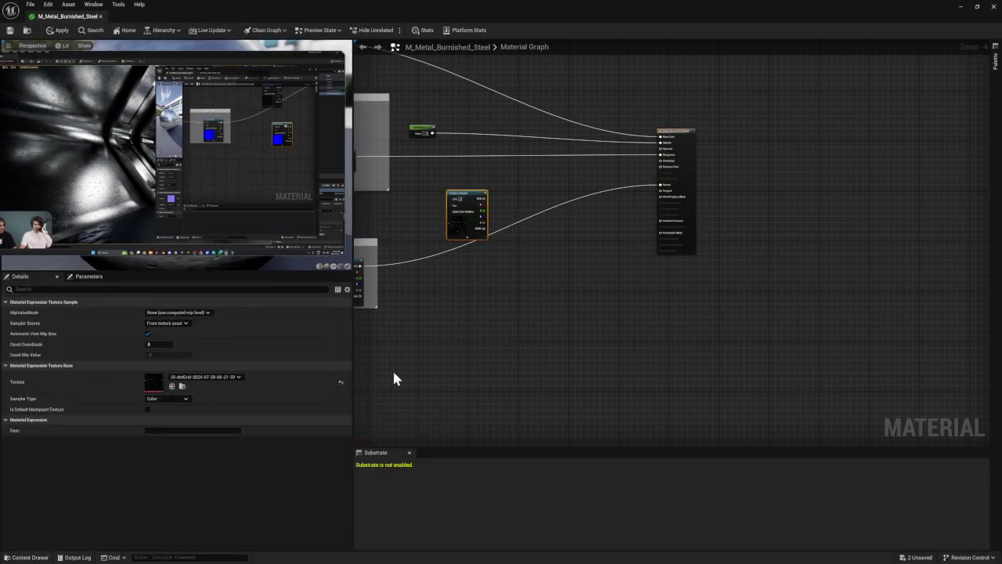
click(23, 557)
drag(270, 511, 467, 284)
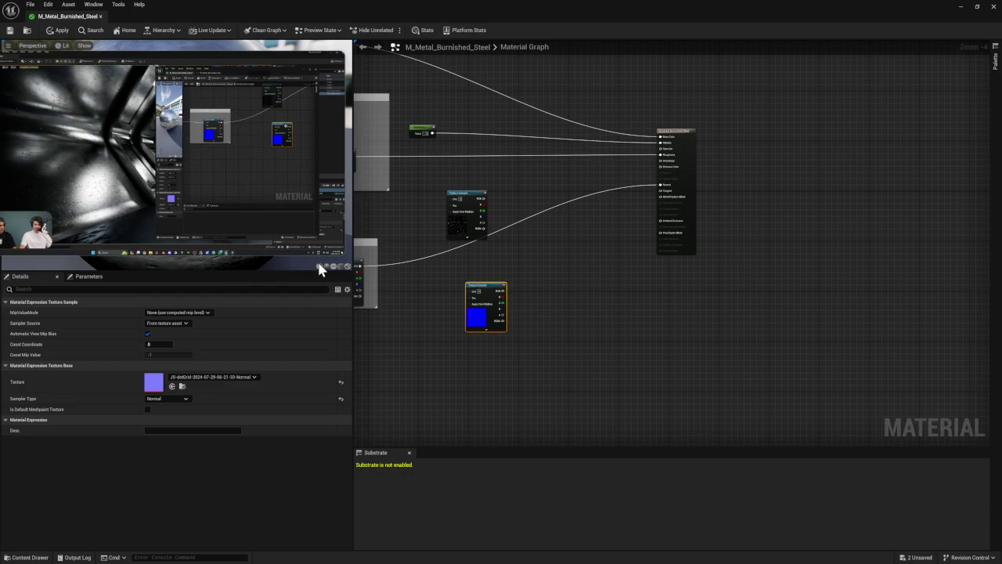
mouse_move(119, 168)
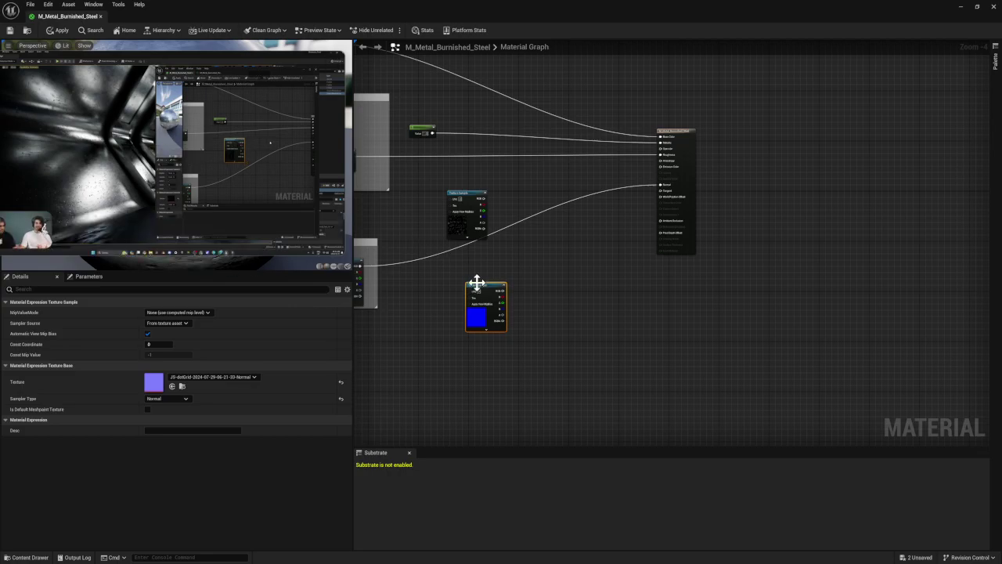
- Place the dot-grid normal sample below the existing normal group and the height-map sample just below the metallic constant
drag(476, 283, 377, 333)
scroll(487, 201, up, 2)
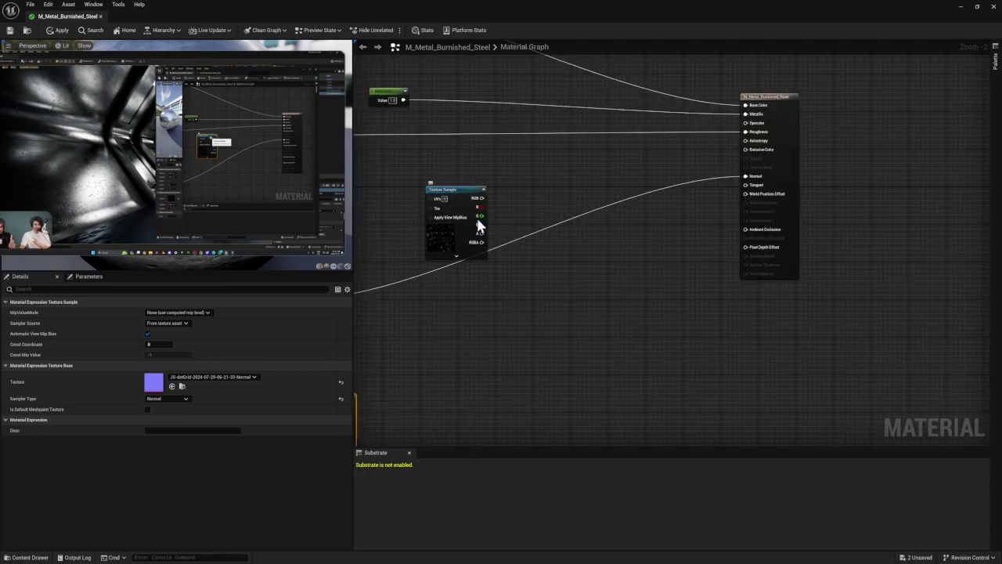
drag(468, 190, 421, 175)
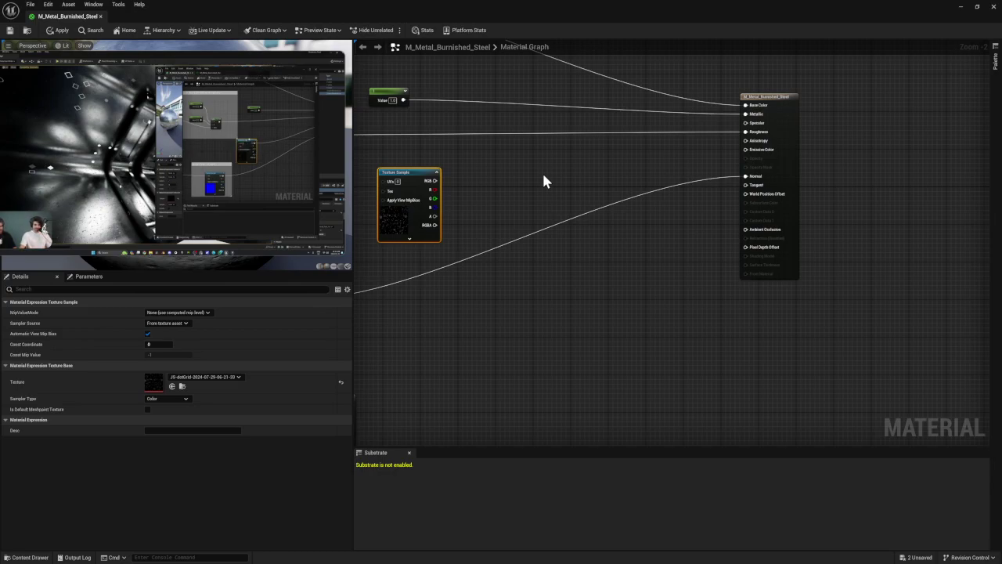
drag(407, 172, 453, 160)
- Connect the Result of the shared tiling node to the UVs input of the dot-grid height-map sample
right_drag(411, 188, 728, 162)
scroll(727, 161, down, 2)
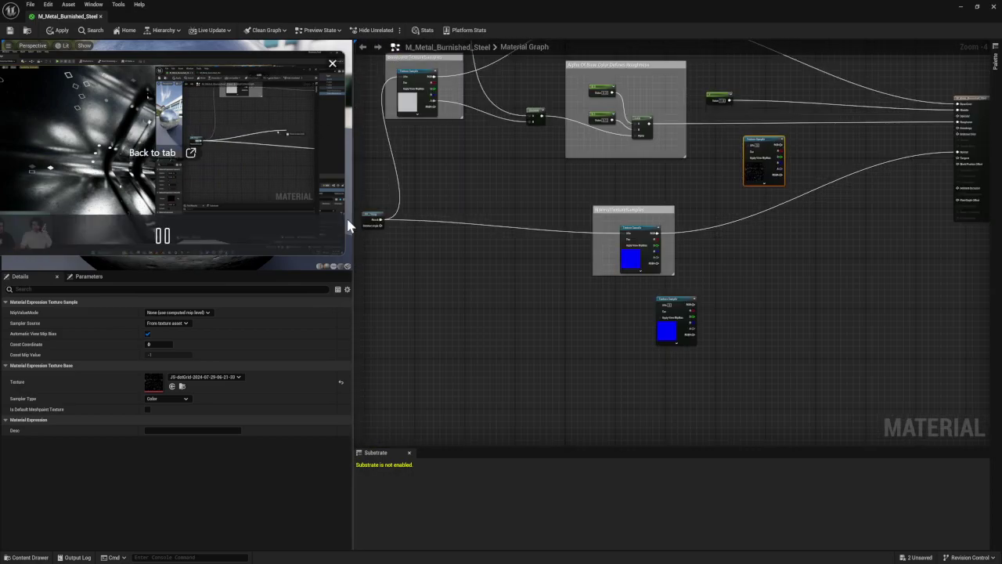
drag(382, 219, 748, 143)
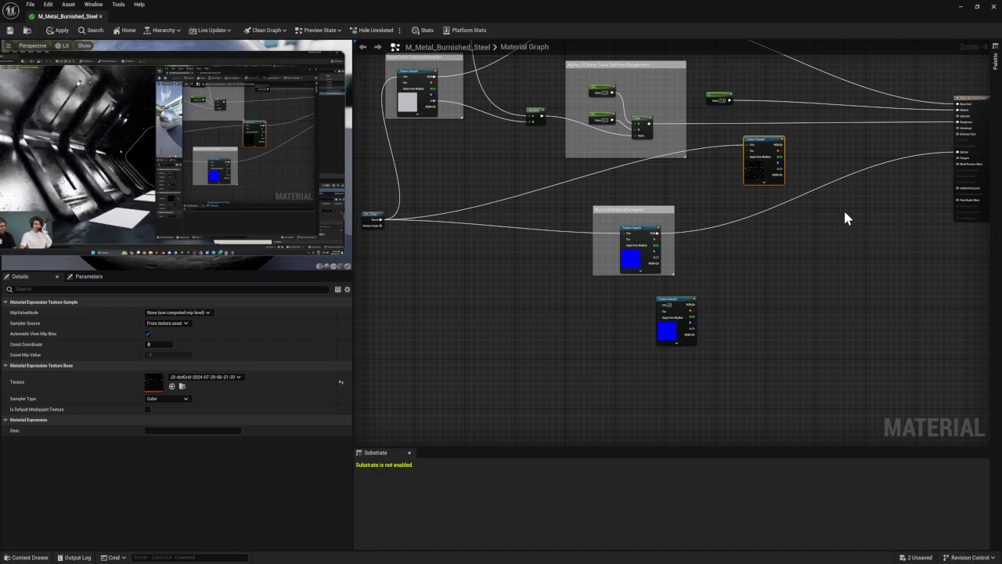
- Add a Constant3Vector and a Multiply node before the output node, placing the constant directly below the dot-grid height-map sample
right_drag(845, 218, 597, 301)
scroll(594, 270, up, 1)
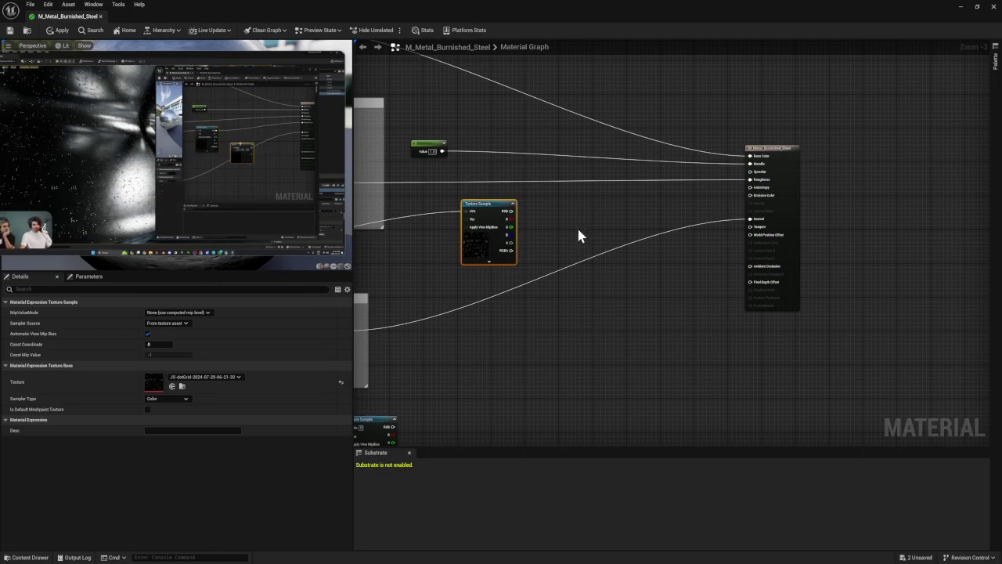
scroll(576, 227, up, 1)
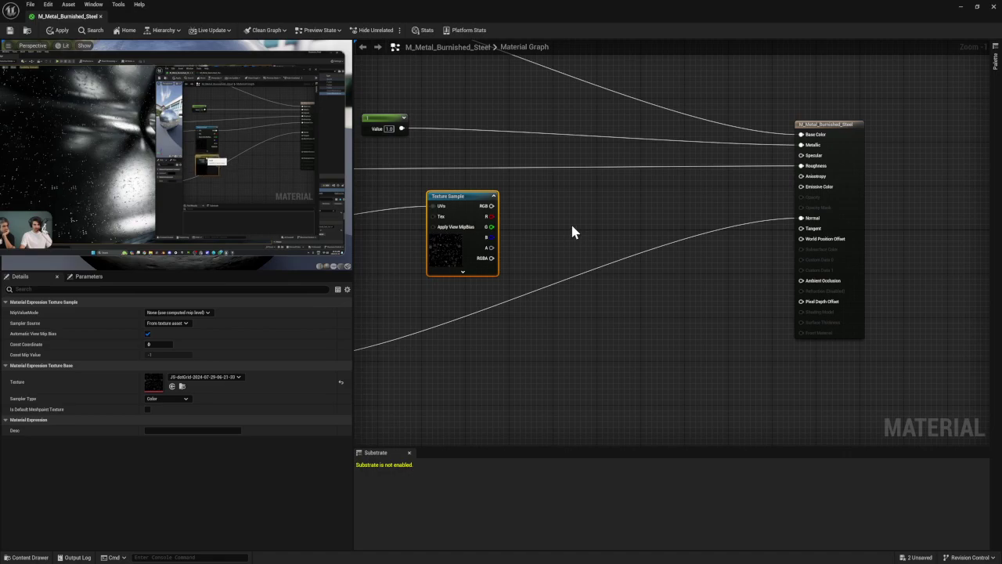
click(557, 228)
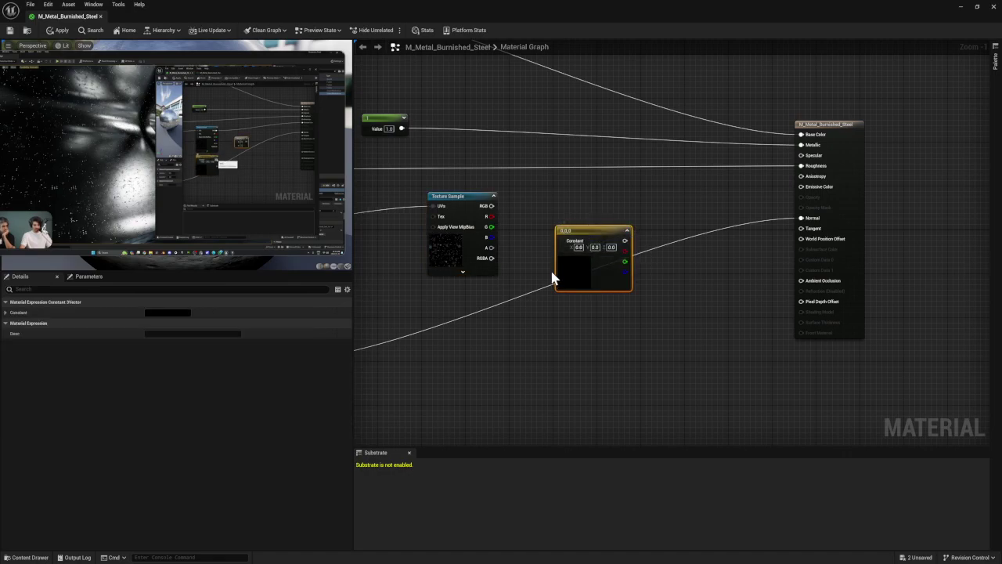
click(673, 188)
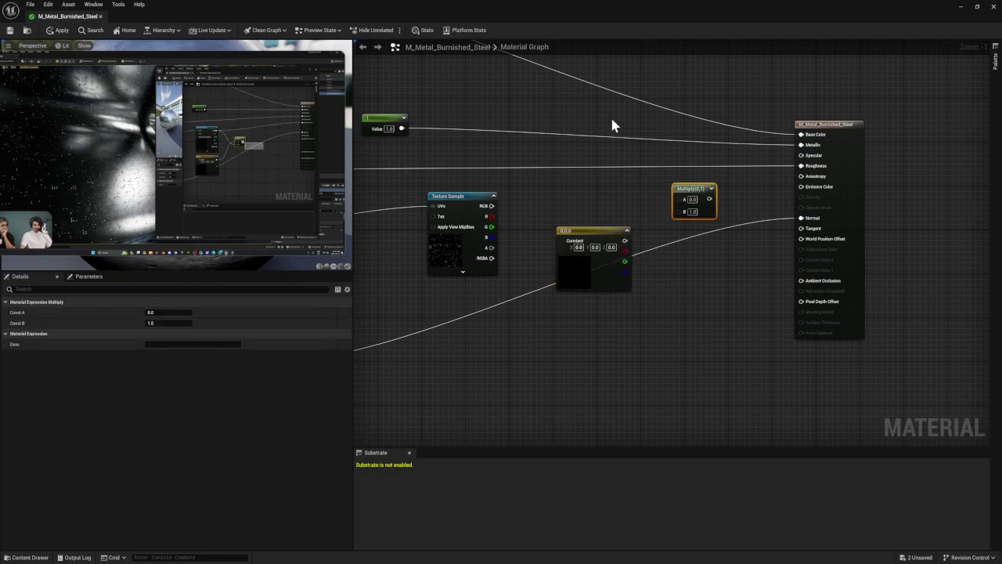
drag(600, 233, 473, 296)
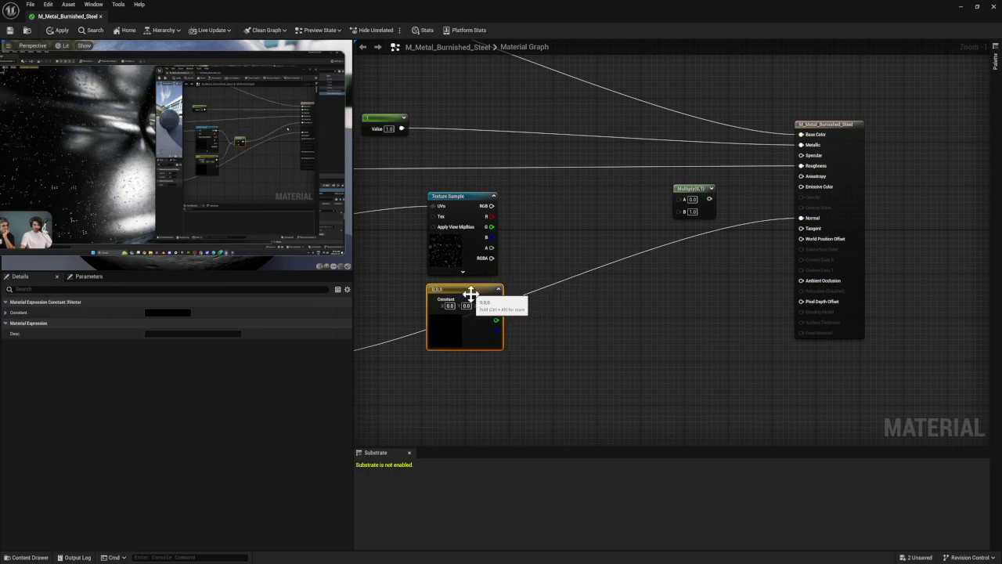
- Pause and enlarge the tutorial, wire the constant and the height map's RGB into Multiply's A and B, and feed Multiply into Emissive Color
mouse_move(116, 190)
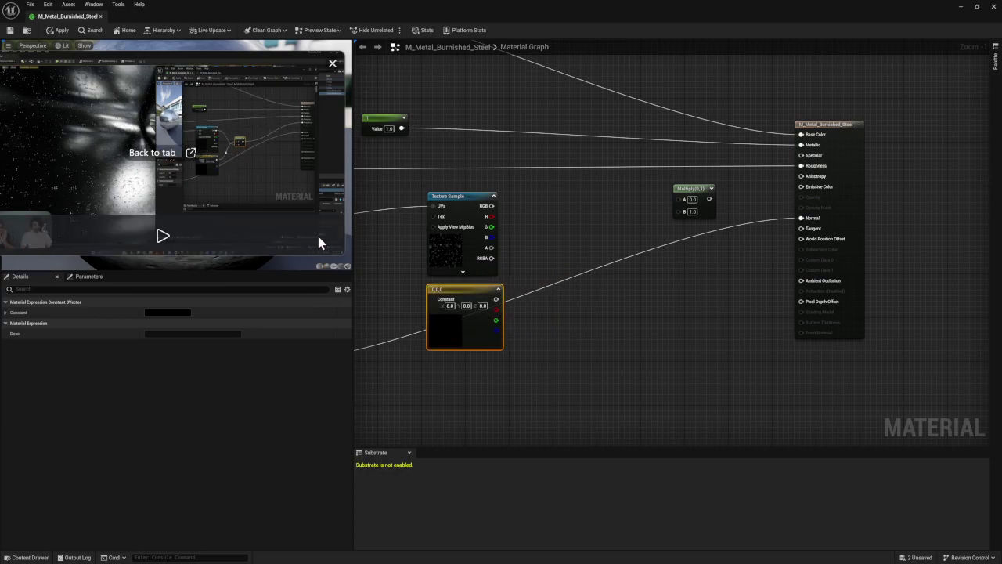
drag(344, 262, 356, 286)
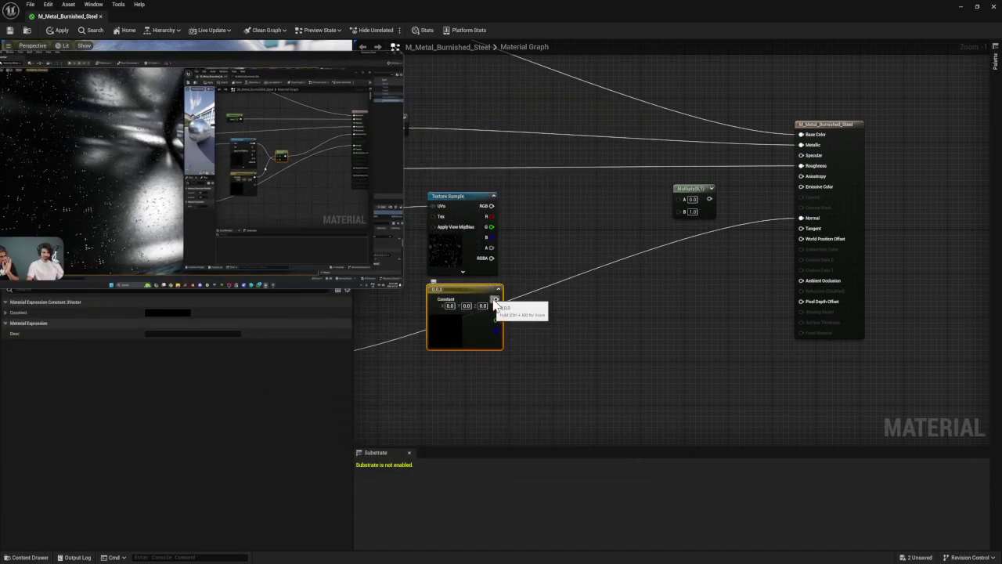
drag(496, 301, 678, 201)
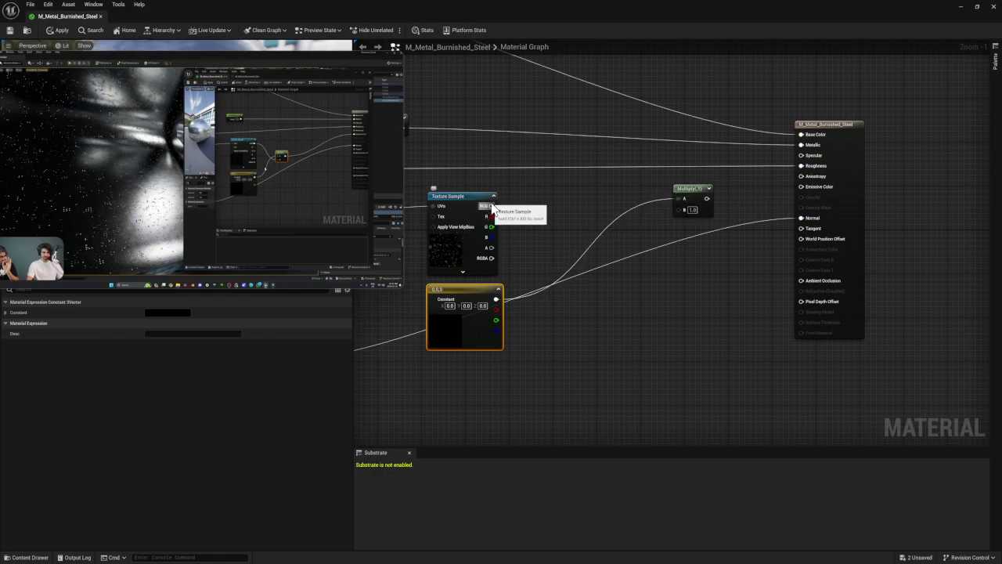
drag(491, 206, 815, 195)
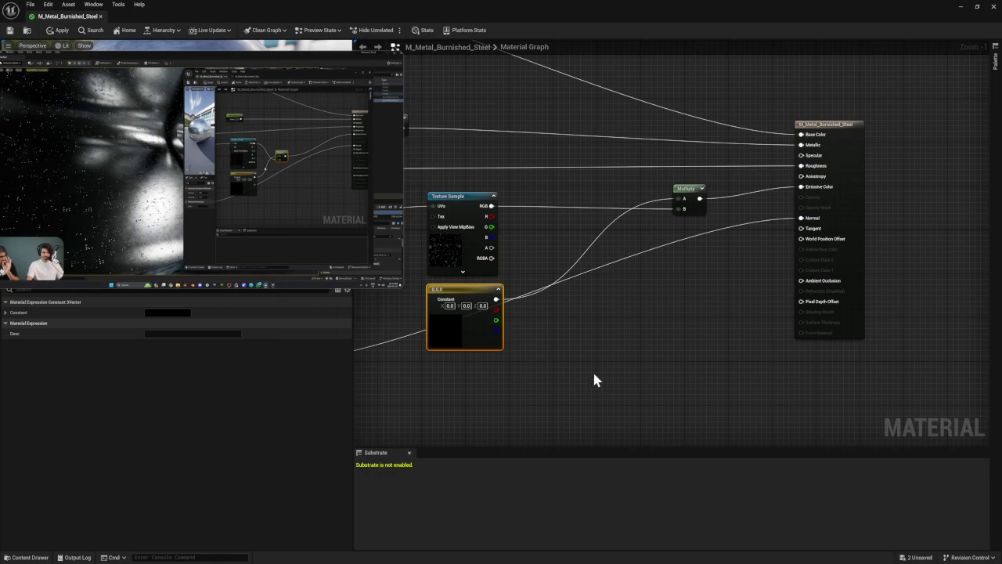
- Space the Constant3Vector and height-map sample farther apart, and apply the changes to the material
drag(474, 292, 485, 358)
drag(463, 197, 495, 194)
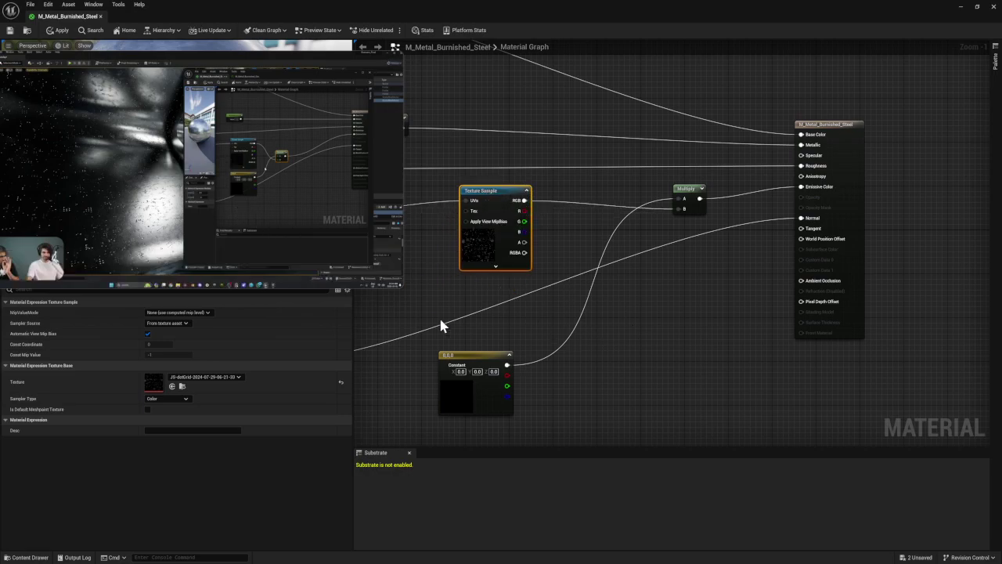
click(60, 35)
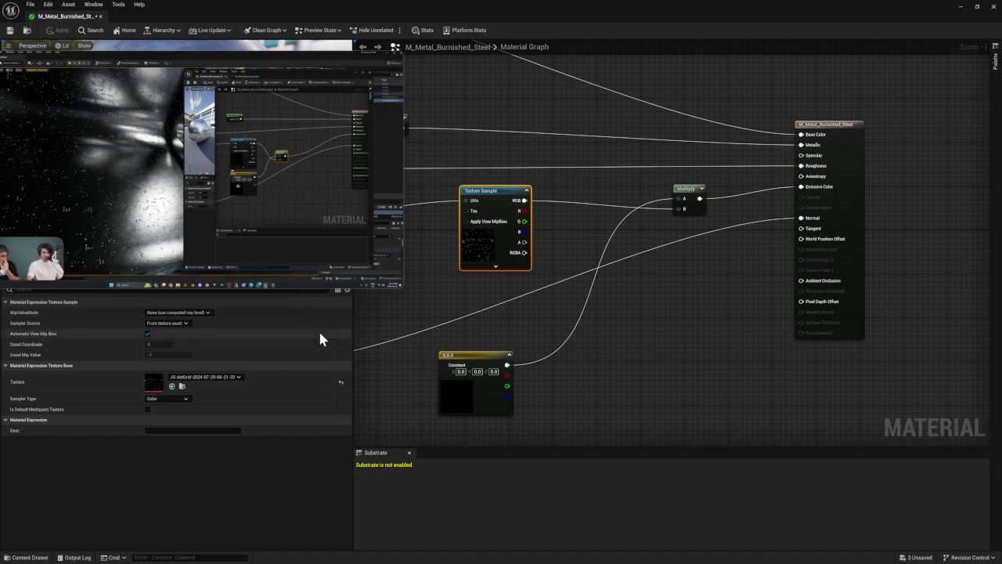
- Set the Constant3Vector's colour to pale lavender with R 0.589939, G 0.572903 and B 1.0
click(455, 391)
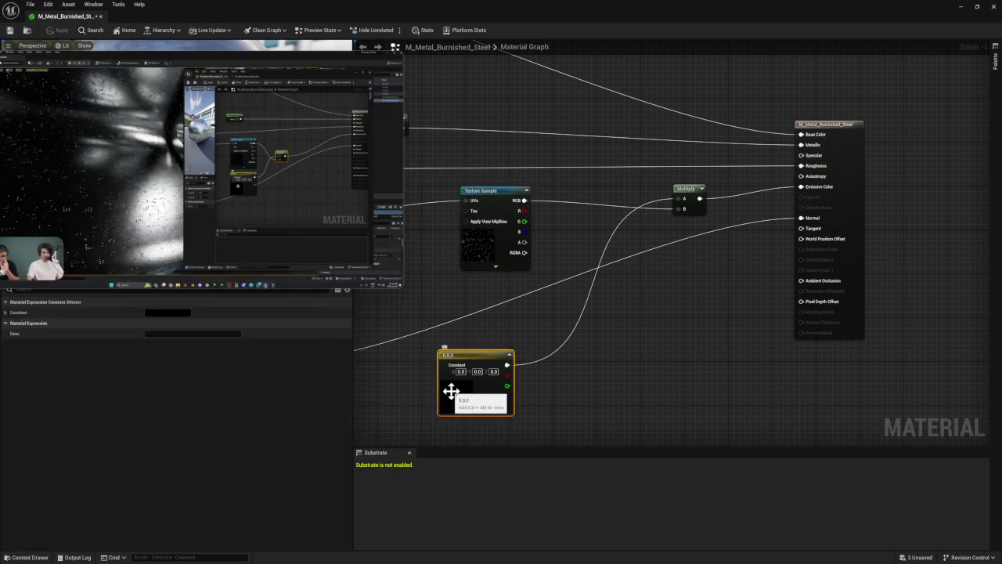
double_click(451, 392)
drag(496, 214, 464, 218)
mouse_move(178, 271)
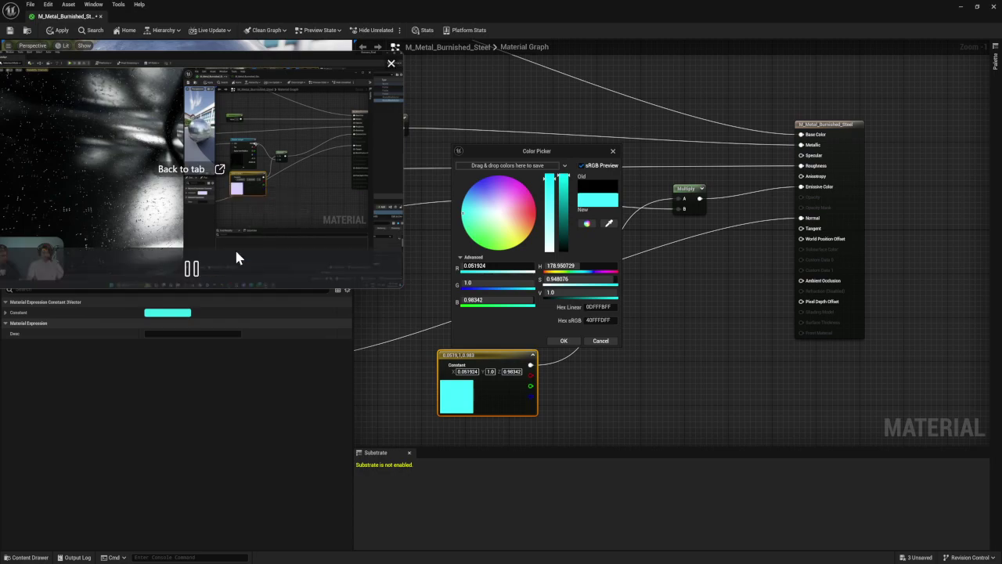
drag(482, 225, 492, 201)
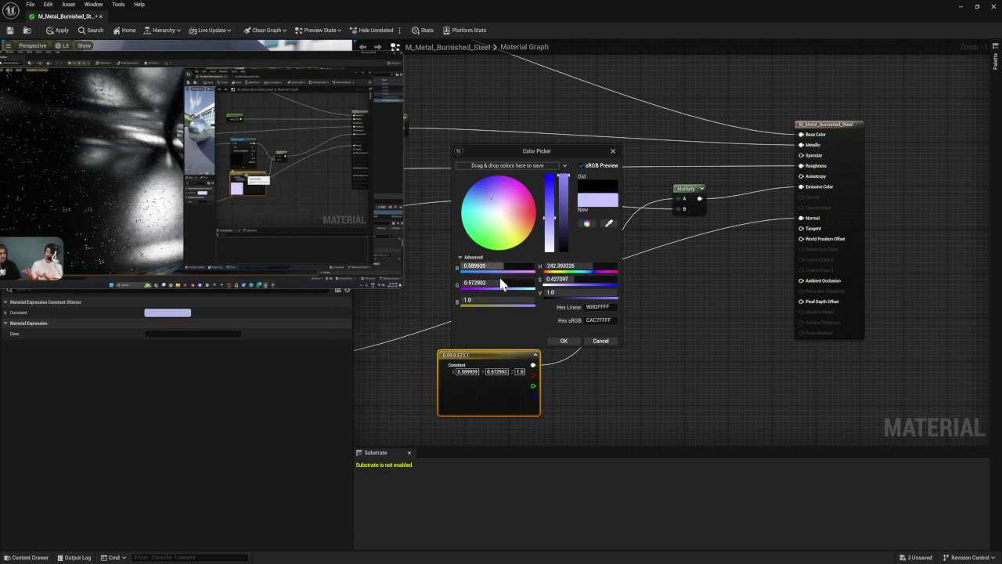
click(561, 342)
- Convert the lavender Constant3Vector to a parameter named EmissiveColor
mouse_move(217, 247)
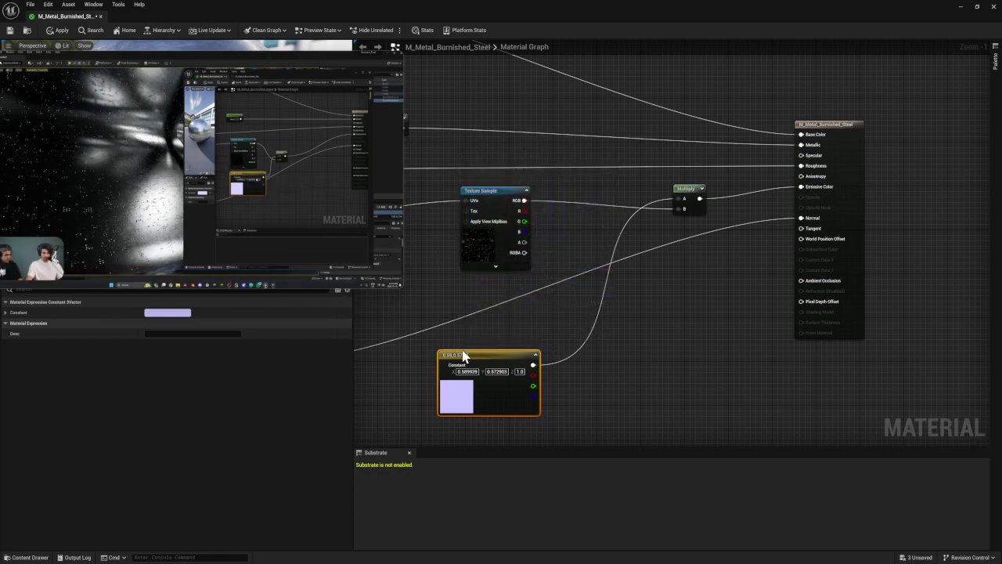
mouse_move(238, 274)
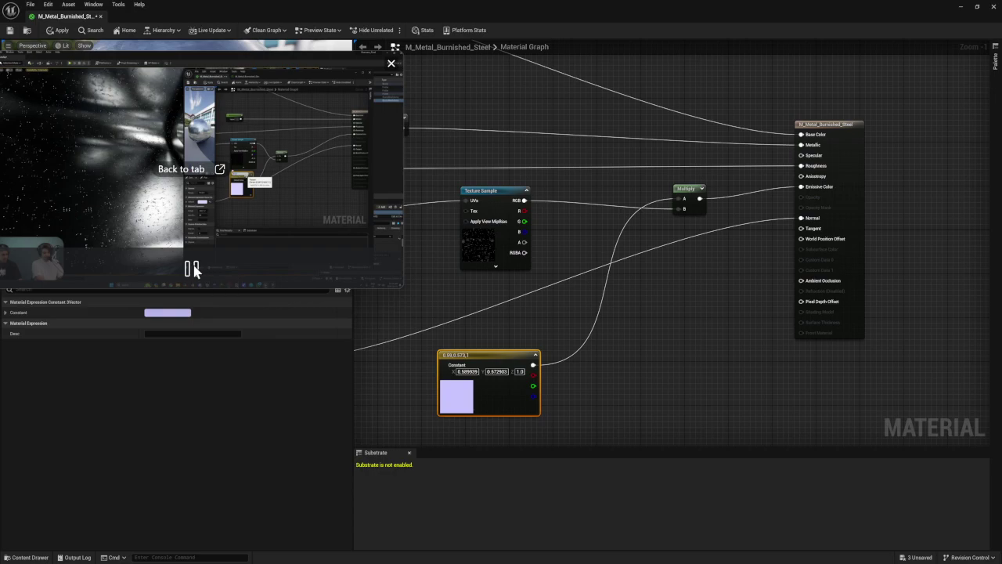
right_click(452, 358)
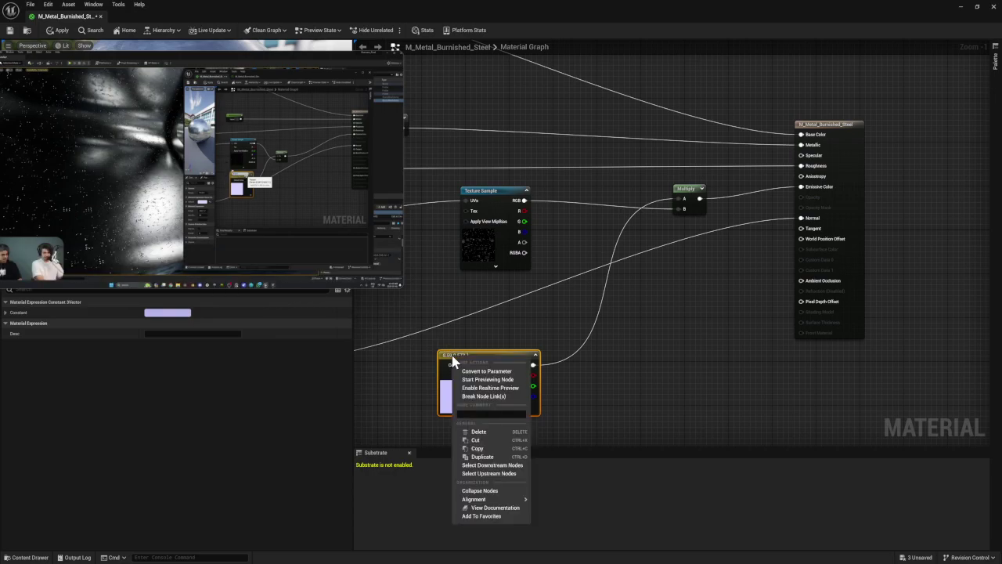
click(496, 373)
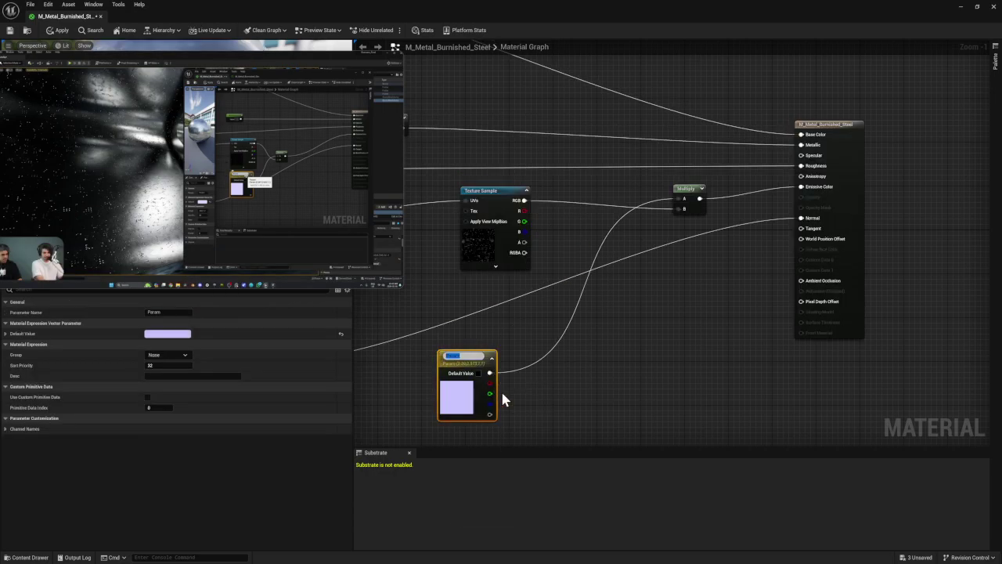
text(Emissive)
mouse_move(278, 217)
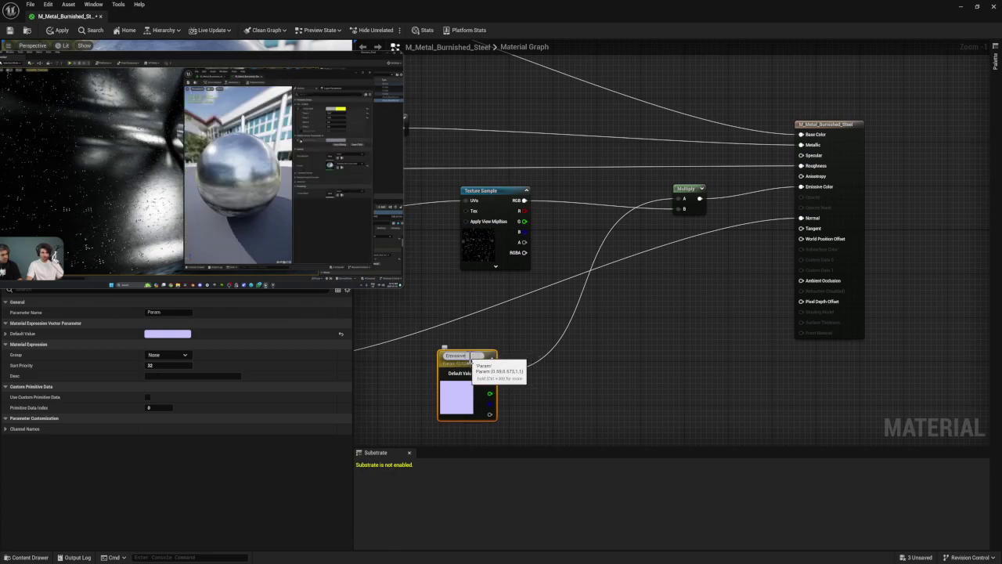
text(Color)
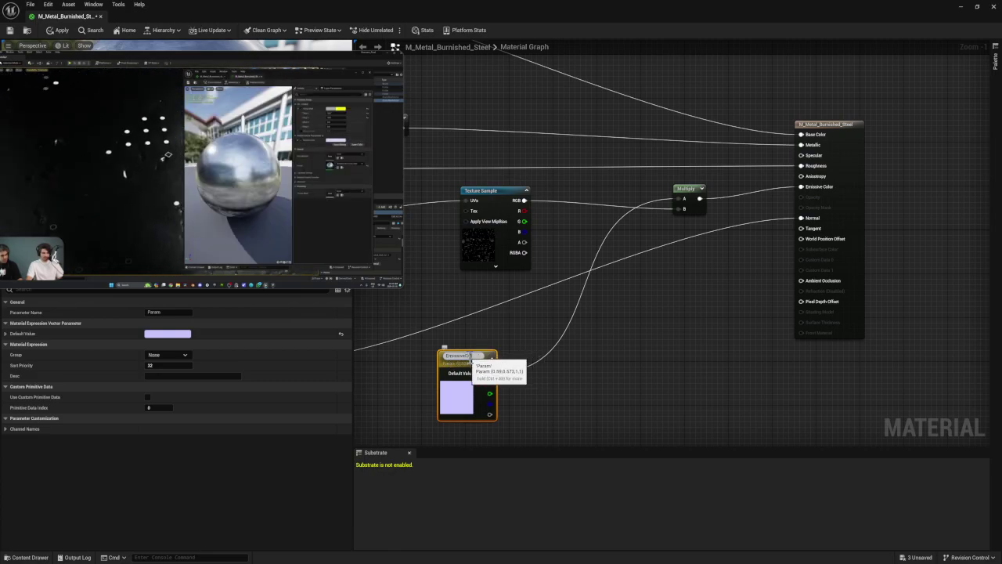
key(Return)
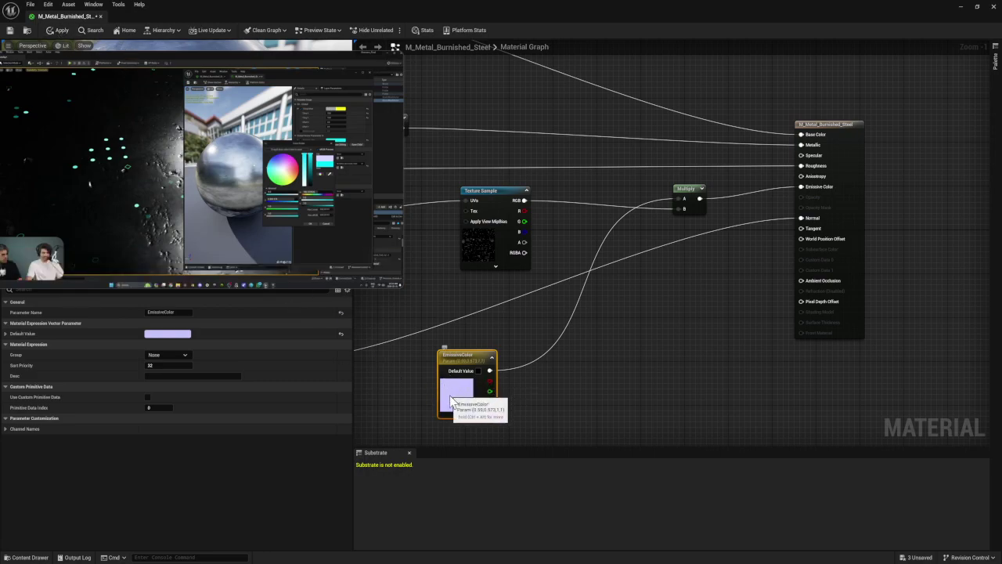
- Set the EmissiveColor parameter's default to a stronger violet, hex sRGB 9D98FF, and apply the changes to the material
double_click(452, 401)
drag(488, 195, 485, 189)
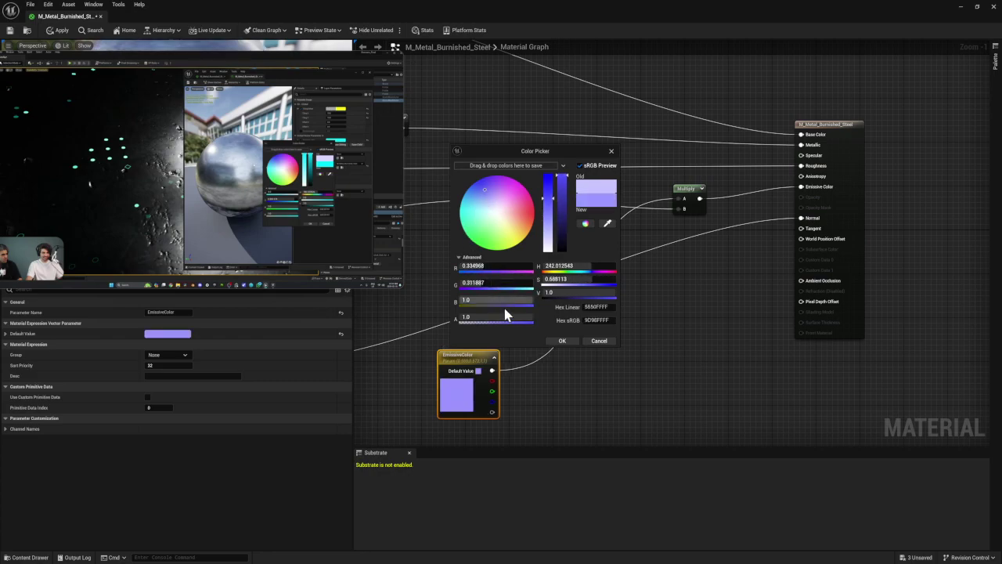
click(63, 34)
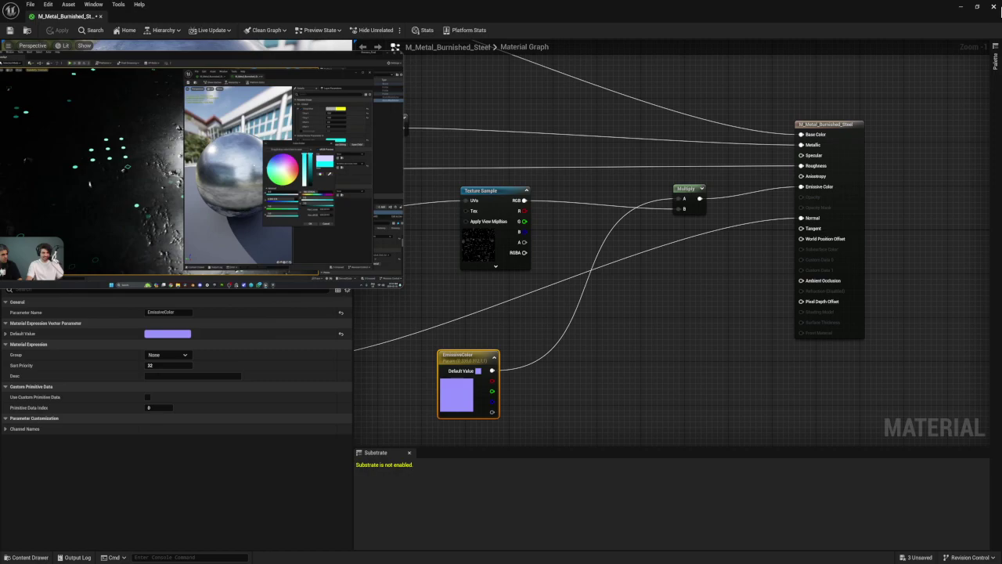
- Save the two dot-grid textures and the burnished steel material, and close the material editor
click(917, 558)
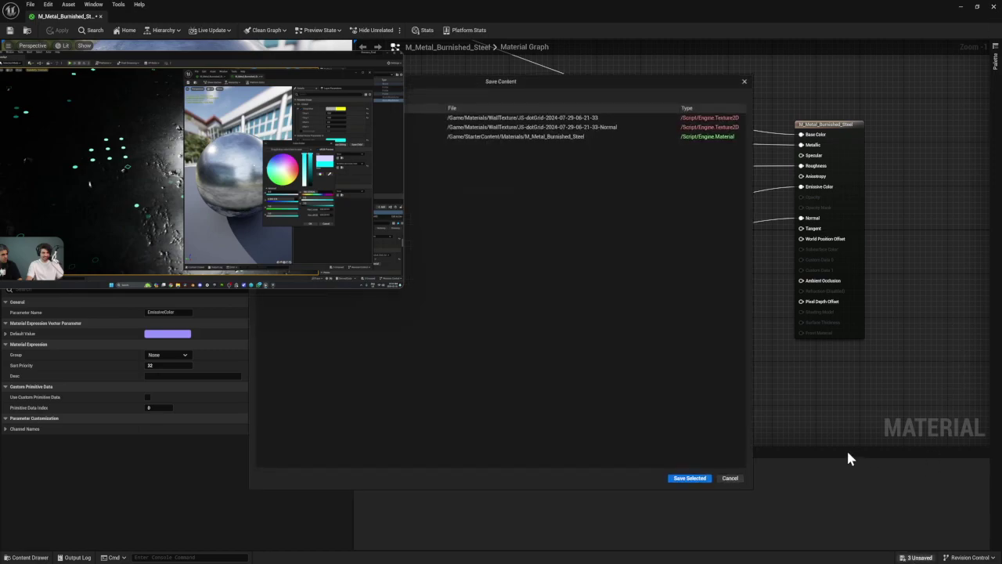
click(688, 478)
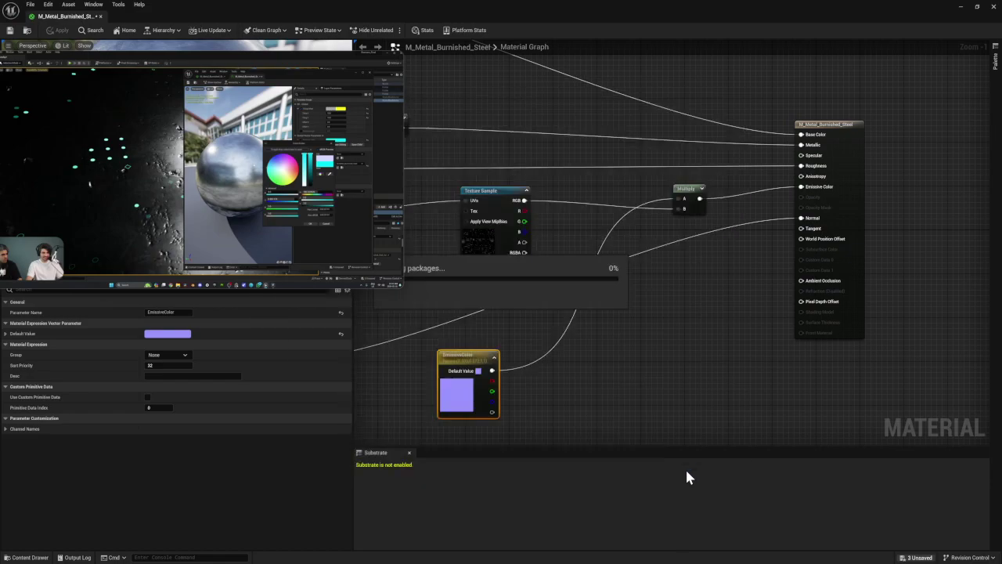
click(995, 6)
- Maximize the level editor and open the M_Metal_Burnished_Steel_Inst material instance from StarterContent's Materials folder
right_drag(681, 289, 671, 301)
mouse_move(310, 242)
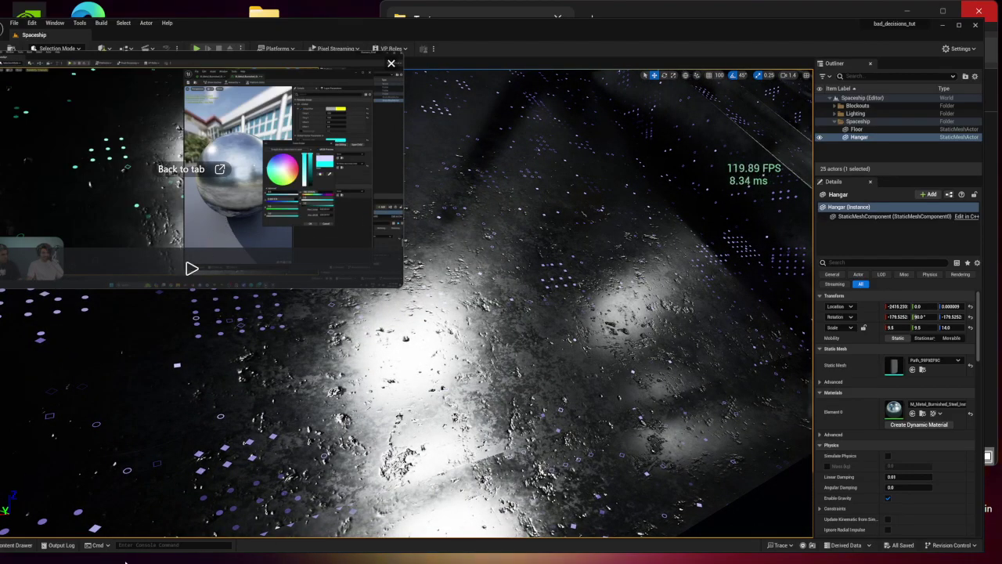
click(960, 27)
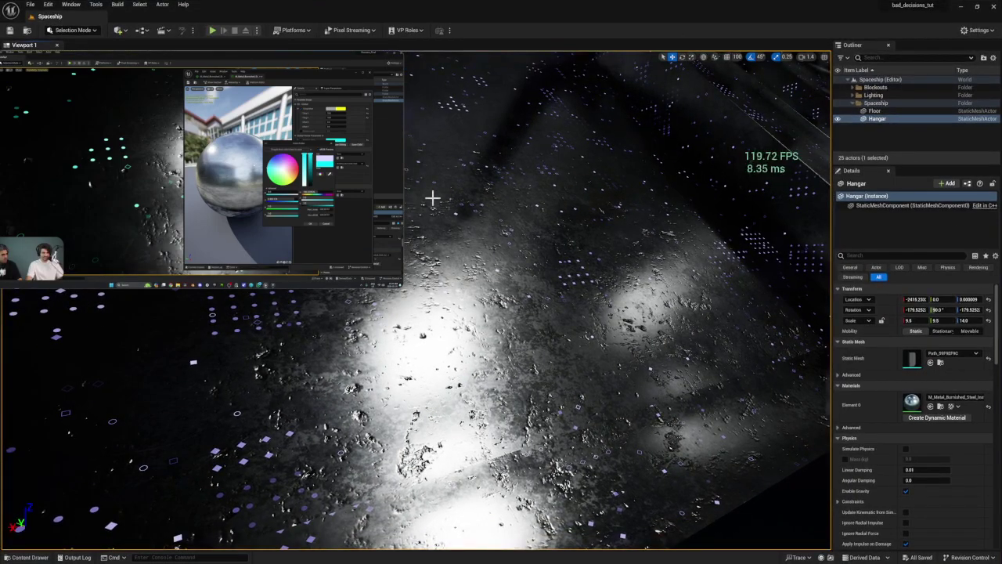
click(25, 557)
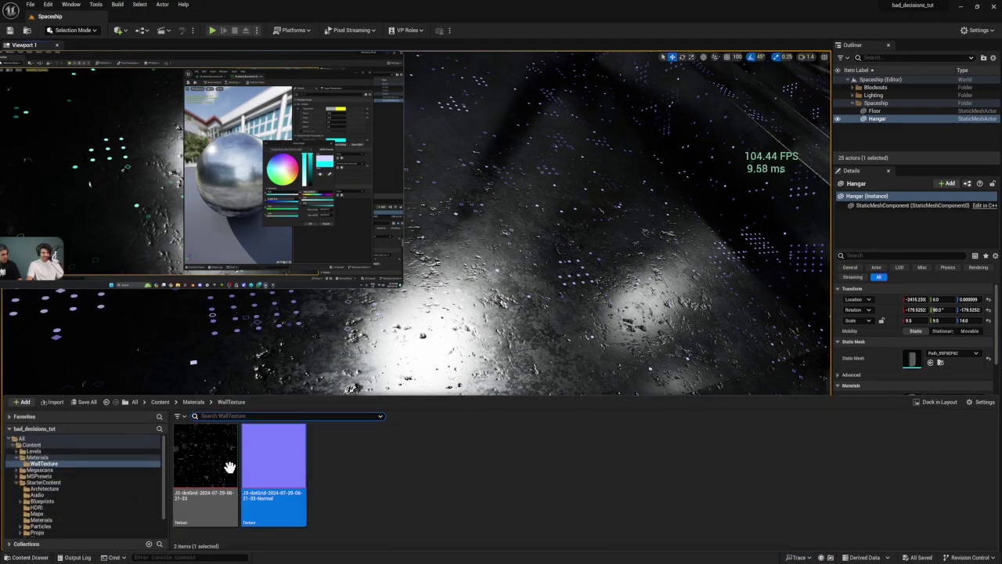
click(43, 482)
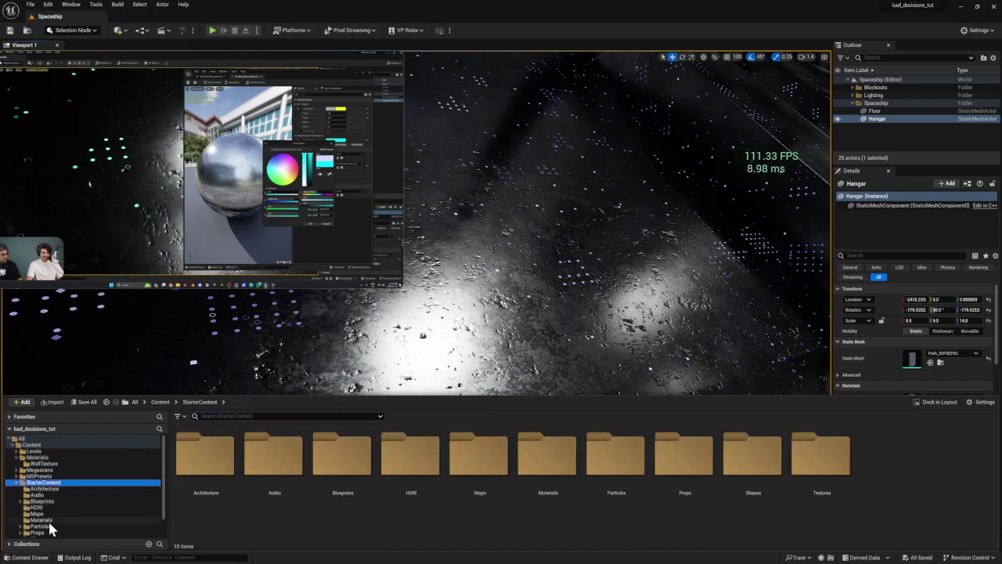
click(43, 520)
scroll(354, 506, down, 5)
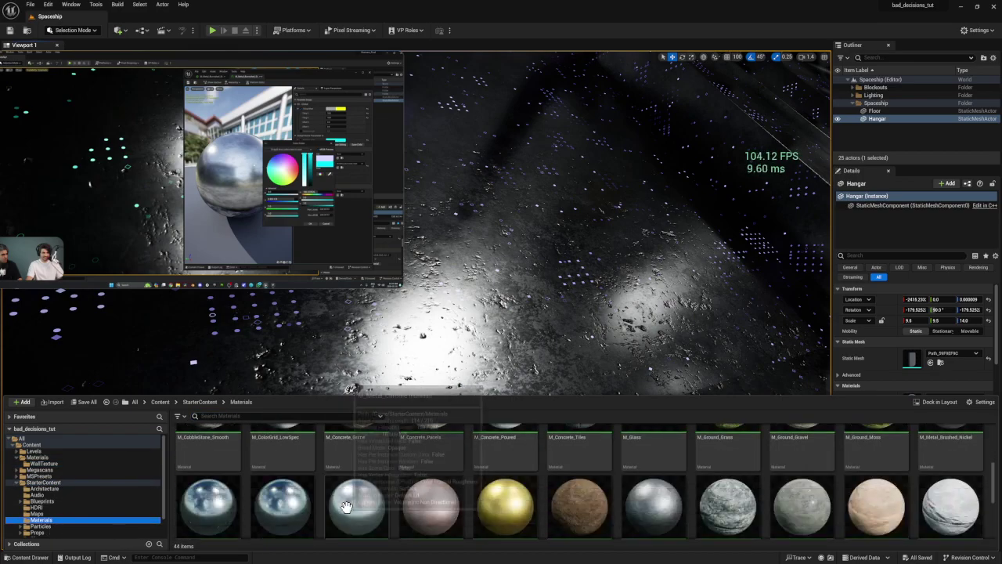
double_click(294, 480)
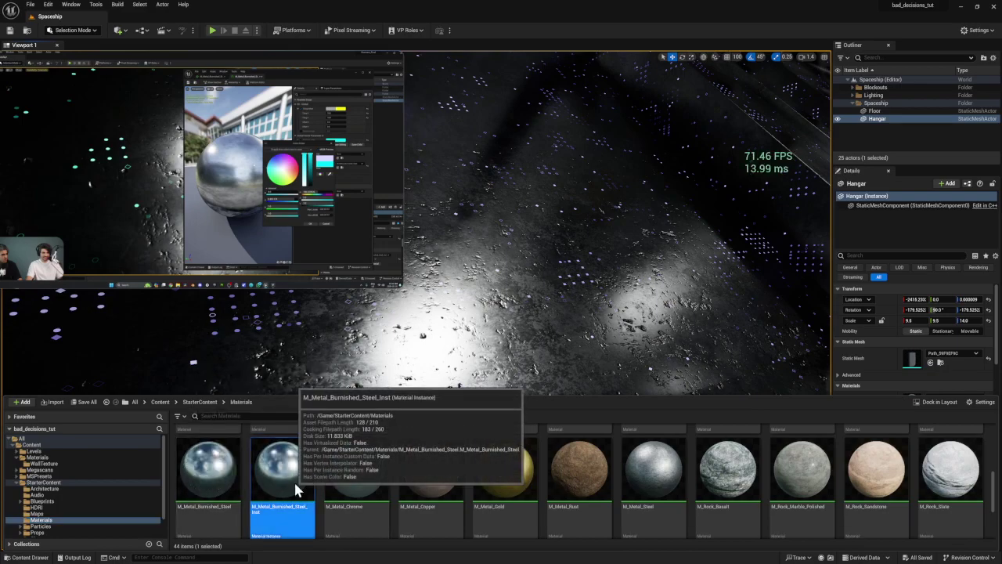
- Override EmissiveColor in the instance with violet, hex sRGB 9A92FF, keeping its window reduced so the hangar shows behind
click(567, 166)
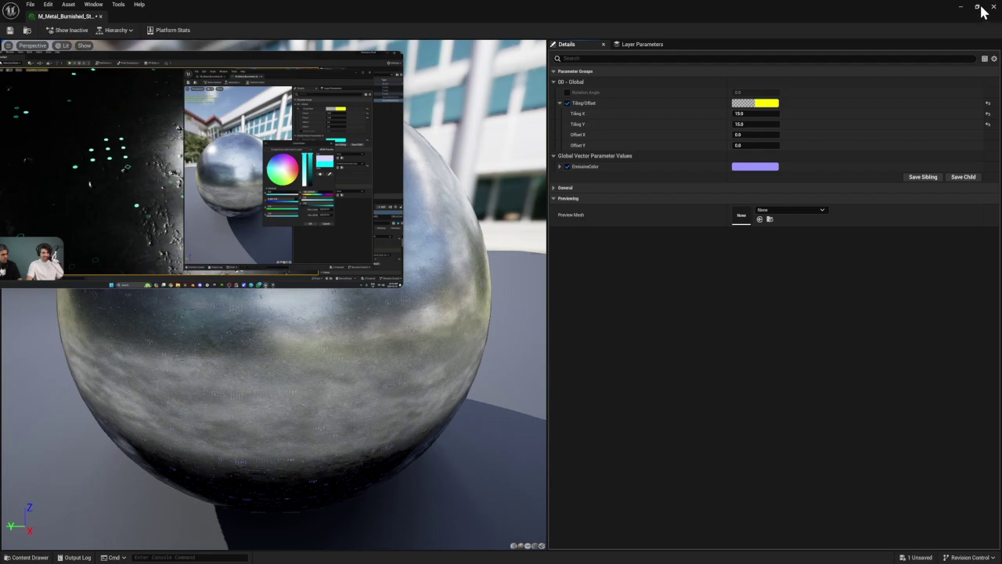
click(979, 8)
click(639, 228)
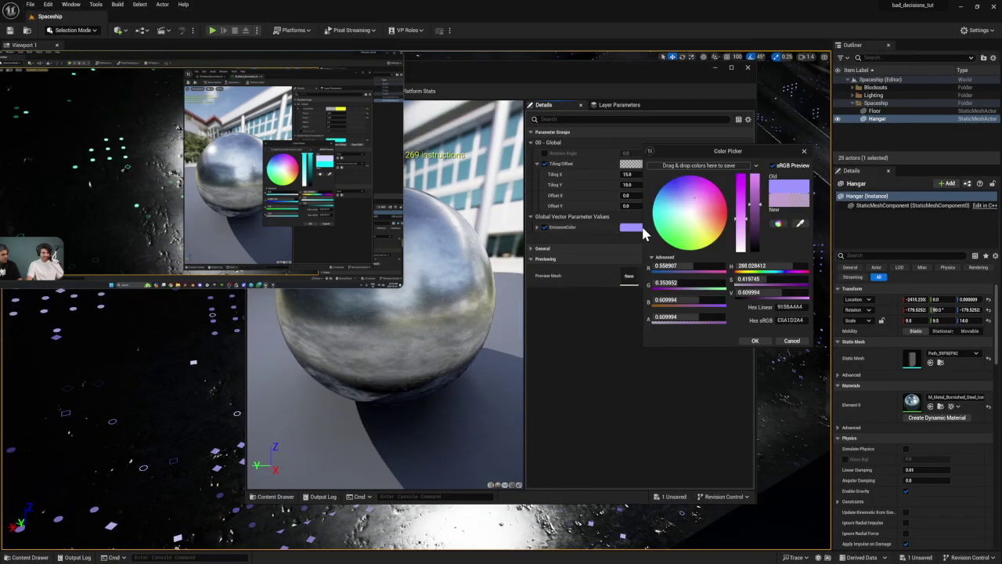
mouse_move(686, 206)
mouse_down()
mouse_move(712, 240)
mouse_move(689, 250)
mouse_move(696, 176)
mouse_move(717, 199)
mouse_move(696, 201)
mouse_move(709, 188)
mouse_move(681, 195)
mouse_up()
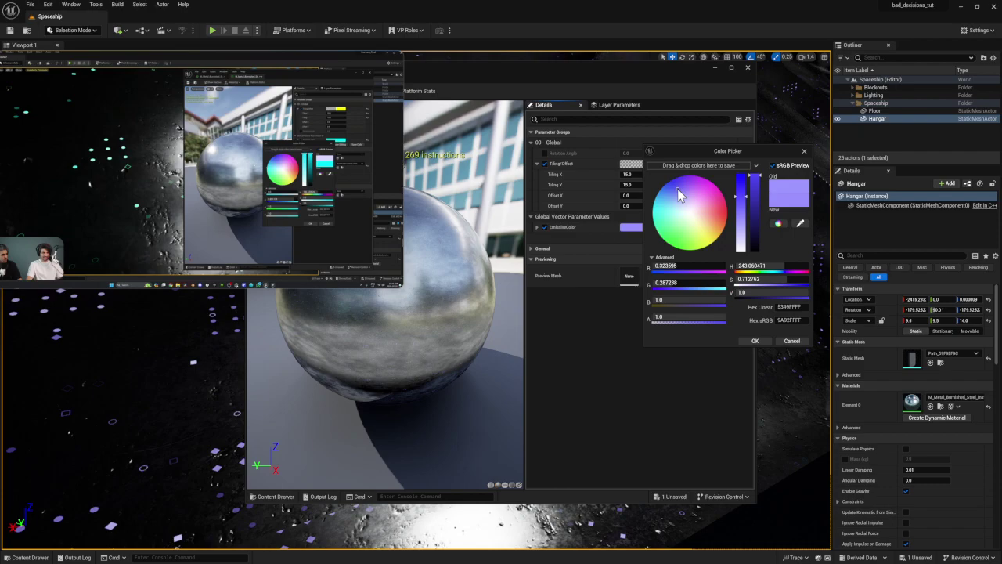
- Resume the tutorial, raise the saturation of the instance's EmissiveColor to about 0.91, and pause the tutorial
mouse_move(153, 268)
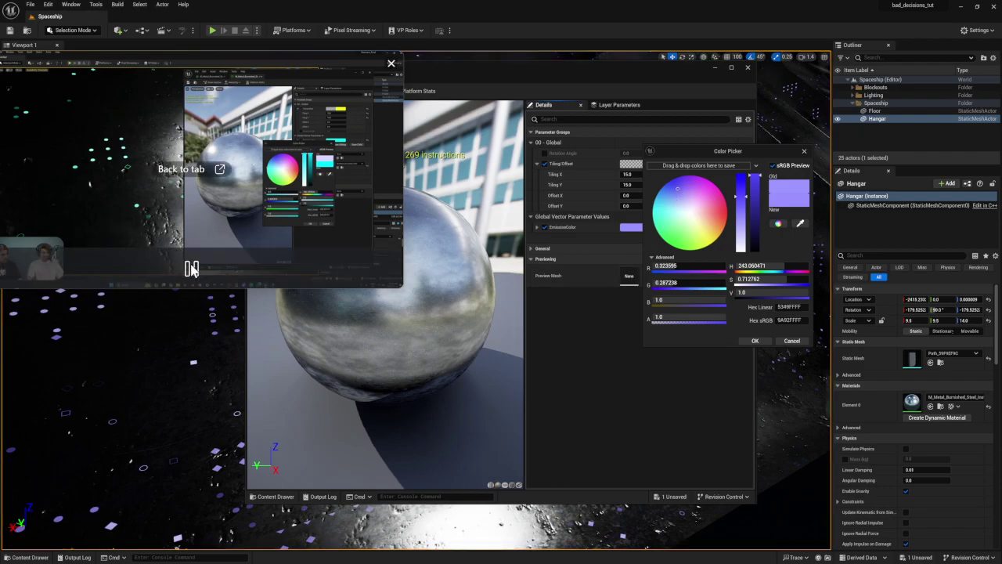
click(190, 269)
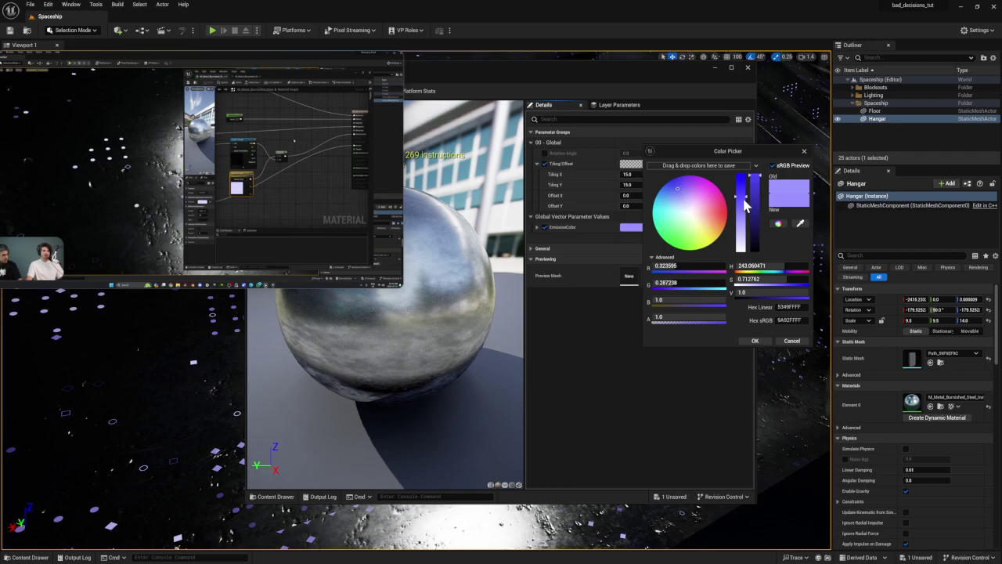
drag(745, 205, 748, 181)
mouse_move(375, 254)
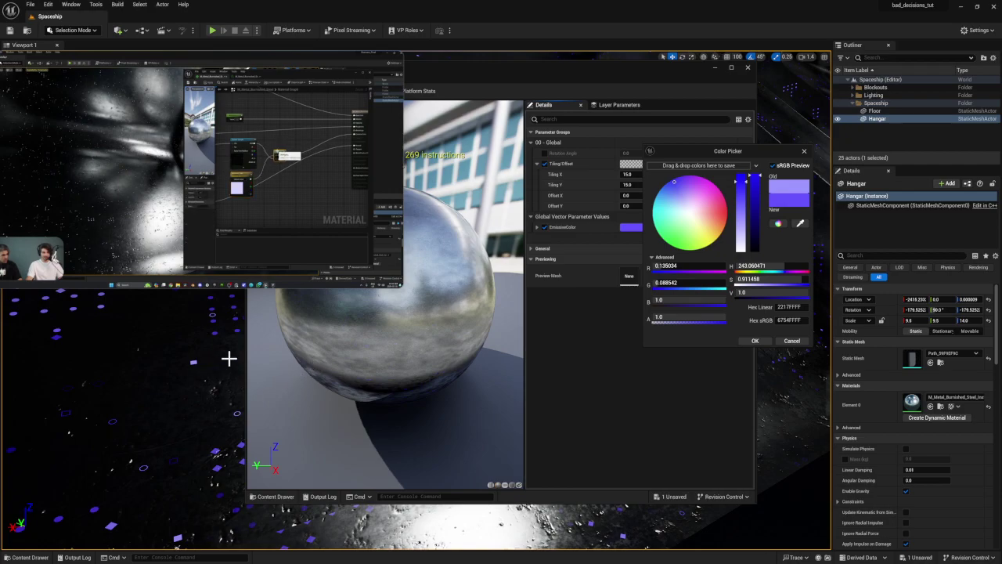
mouse_move(170, 284)
click(191, 270)
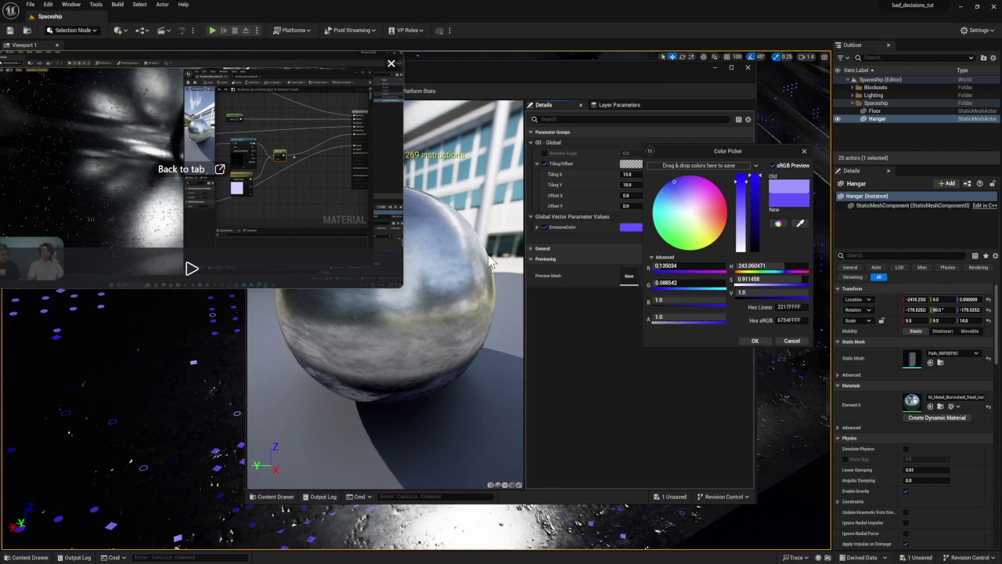
- Accept the EmissiveColor with sRGB hex 6754FFFF, save M_Metal_Burnished_Steel_Inst, and close the material instance editor
click(751, 340)
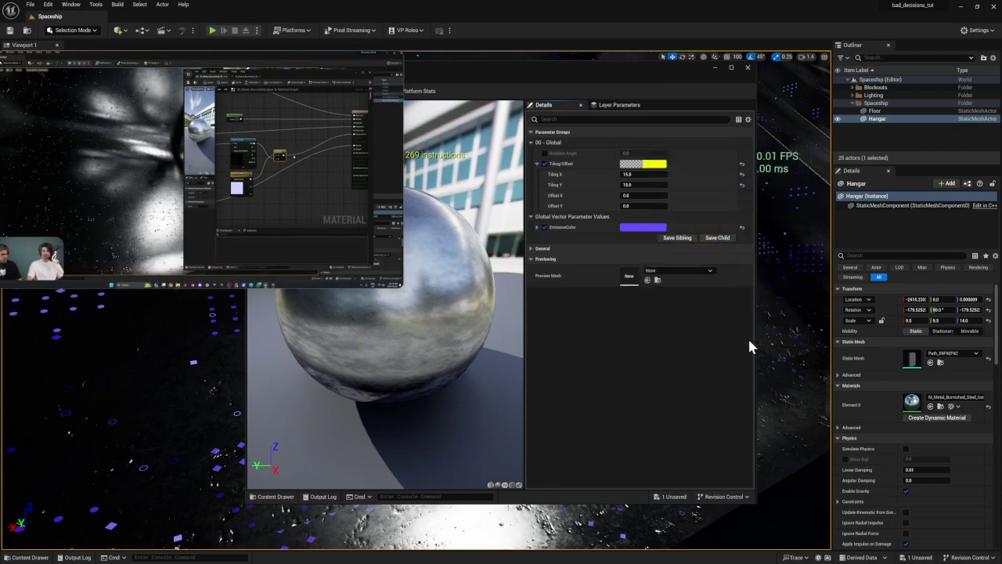
click(666, 497)
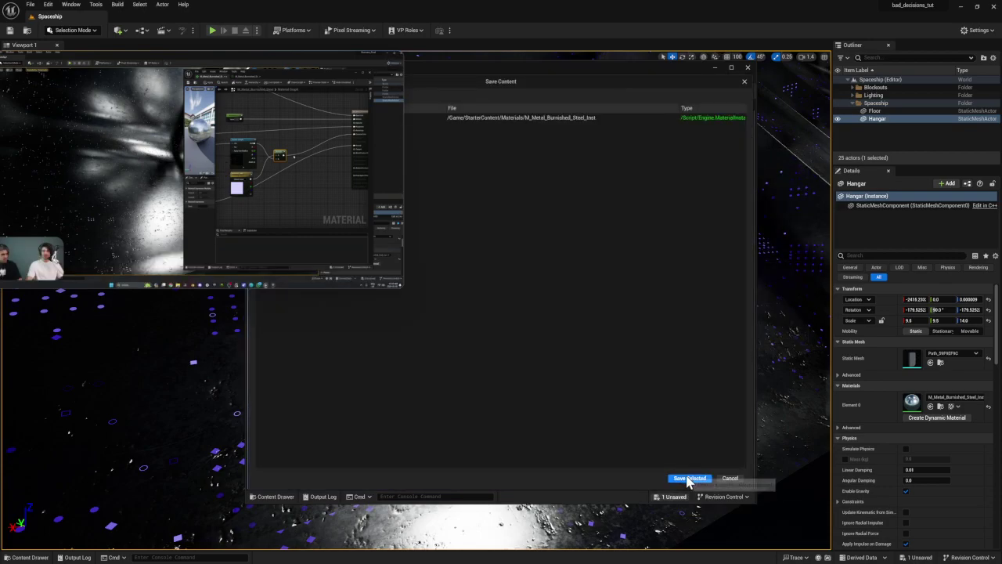
click(680, 467)
click(749, 69)
- Open the parent material M_Metal_Burnished_Steel from the StarterContent Materials folder
right_drag(703, 145, 752, 192)
click(27, 557)
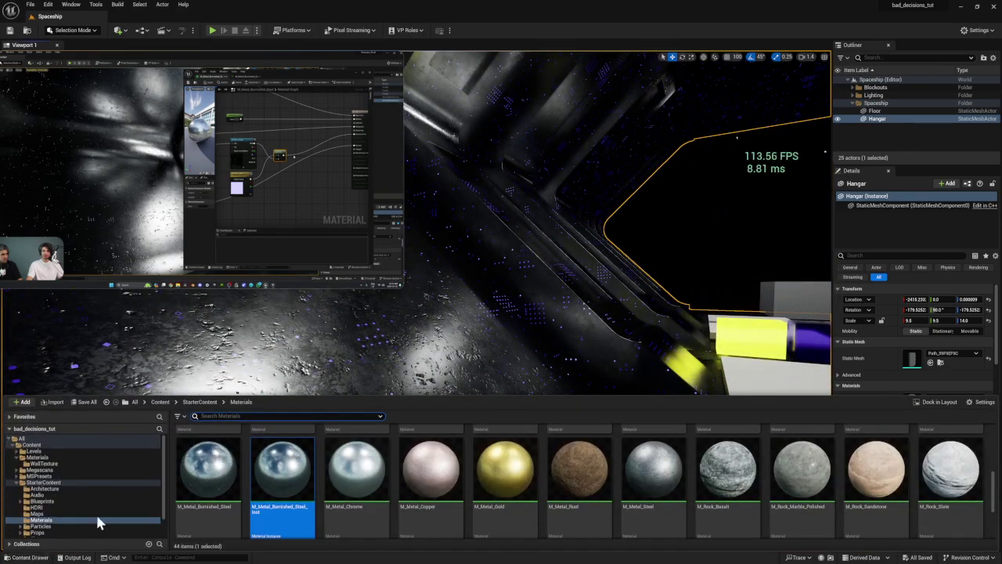
double_click(188, 474)
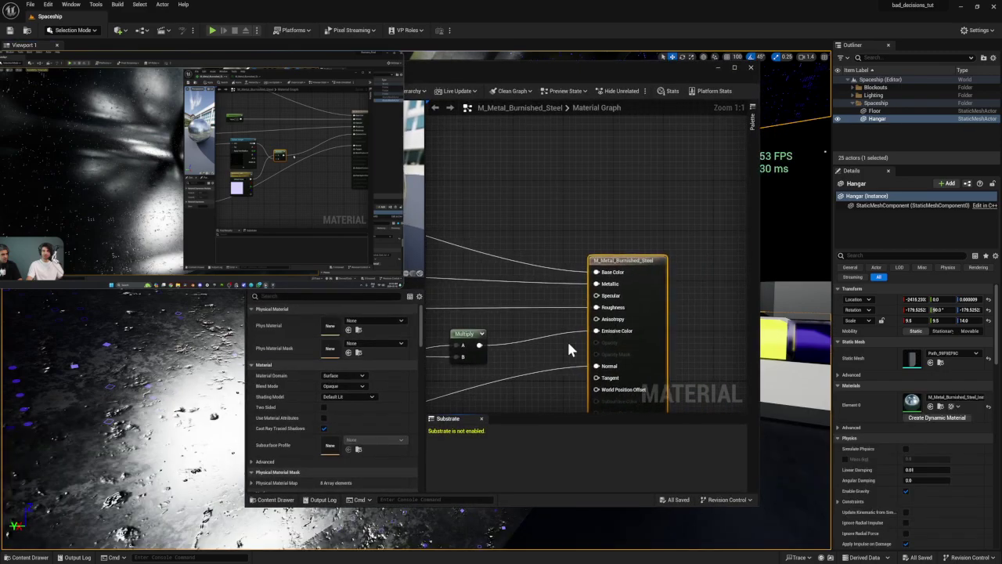
- Move the Multiply node feeding Emissive Color closer to its black dot-grid Texture Sample
right_drag(492, 227, 595, 174)
scroll(568, 287, down, 2)
right_drag(538, 372, 578, 325)
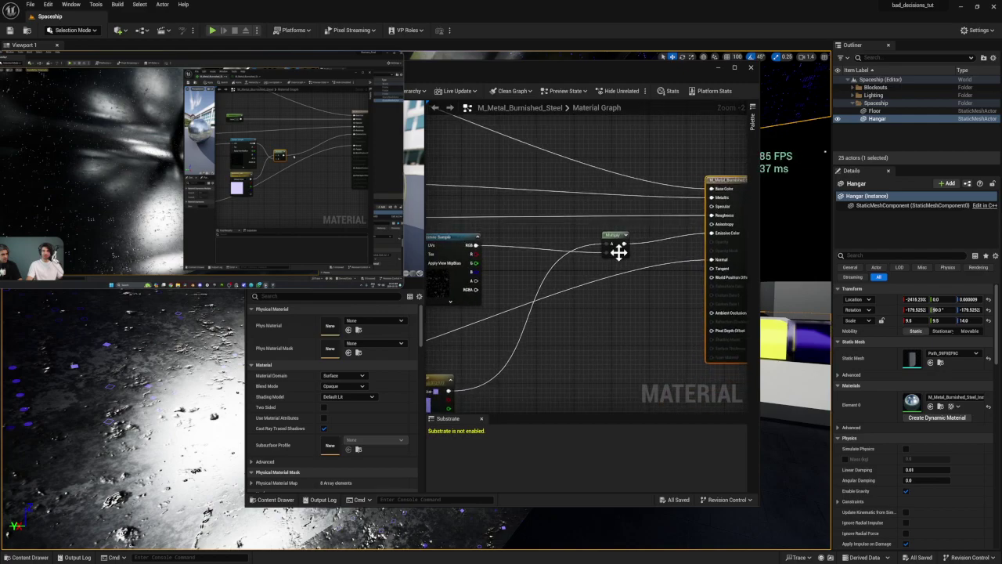
drag(608, 231, 539, 253)
- Add a second Multiply node beyond the existing one and move the existing Multiply lower, beside the Texture Sample
mouse_move(254, 232)
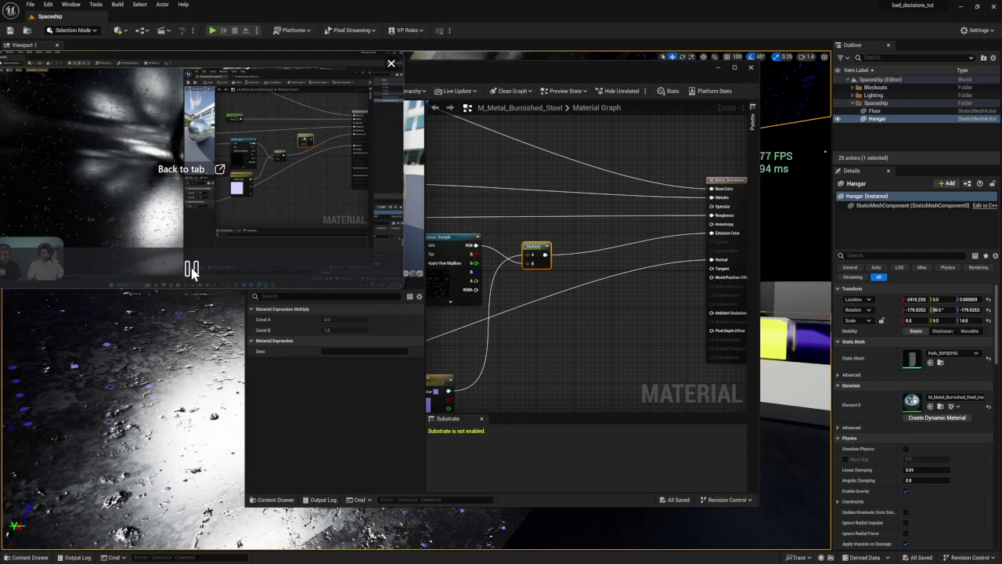
click(592, 234)
click(591, 231)
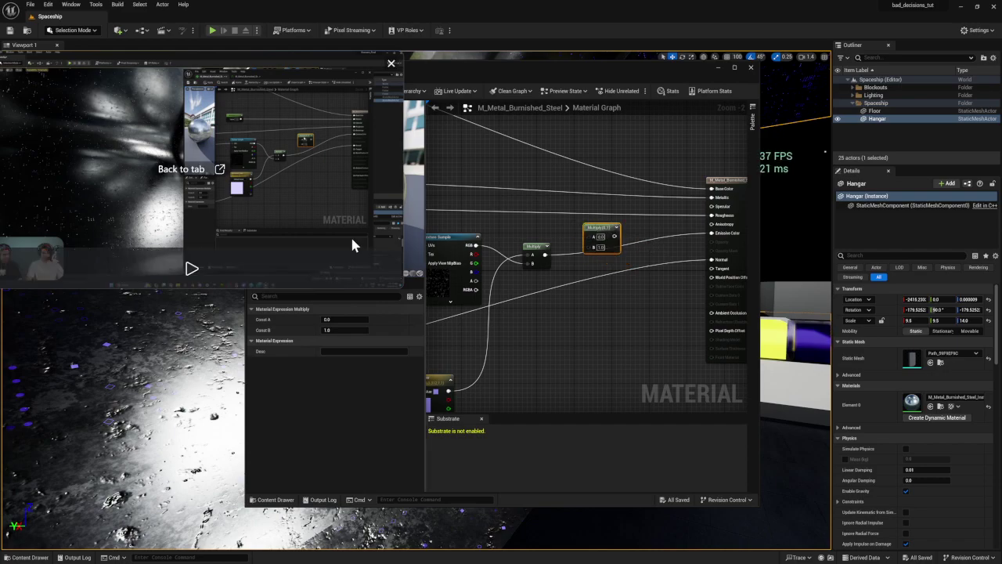
drag(538, 253, 514, 282)
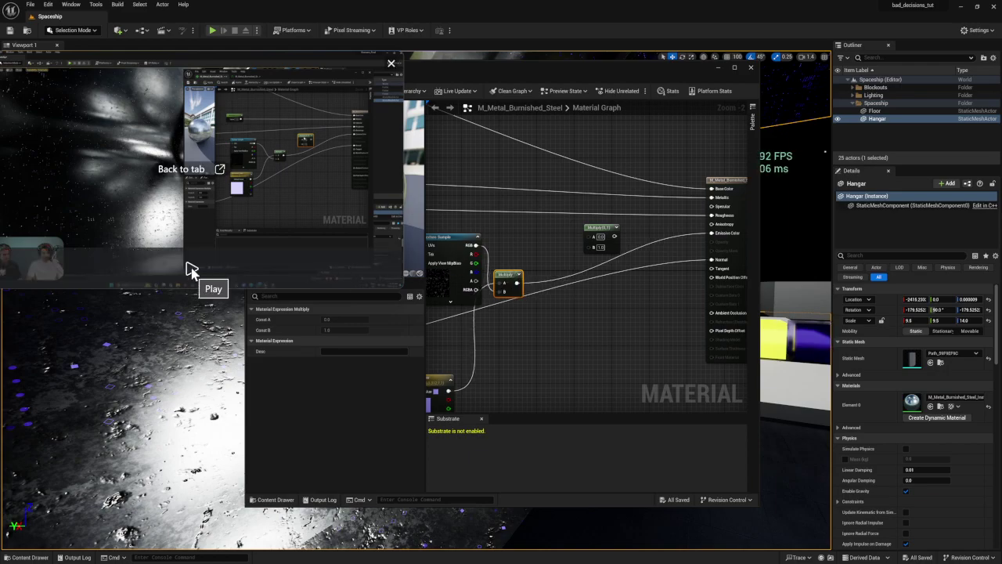
- Add a Constant node below the new Multiply and shift the new Multiply closer to the first one
click(191, 270)
click(611, 304)
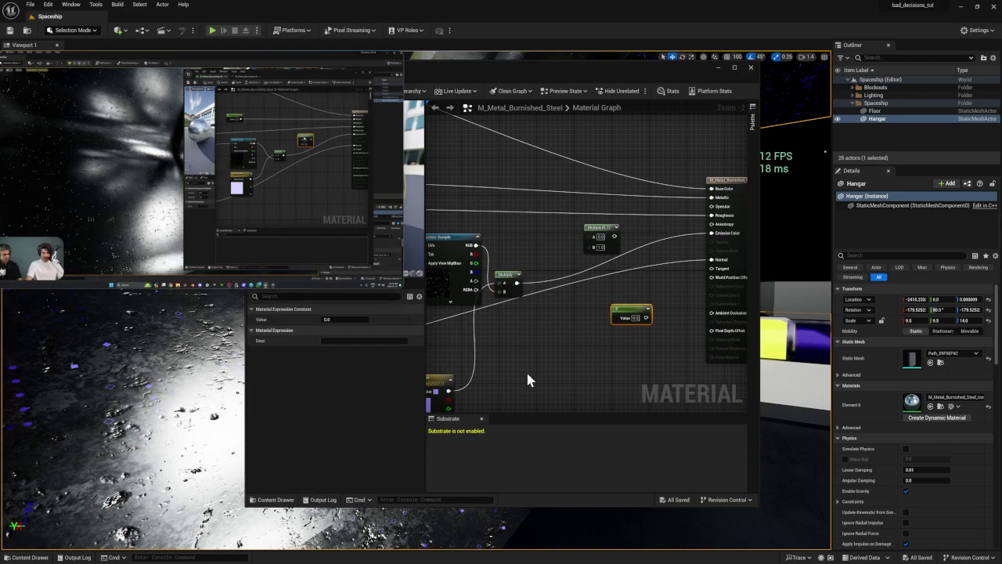
drag(603, 228, 561, 229)
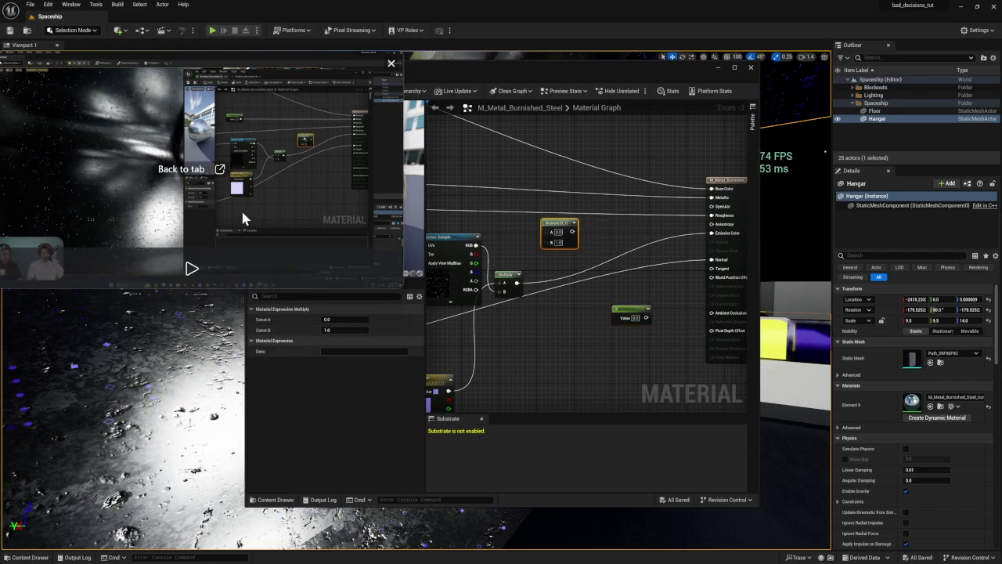
click(192, 269)
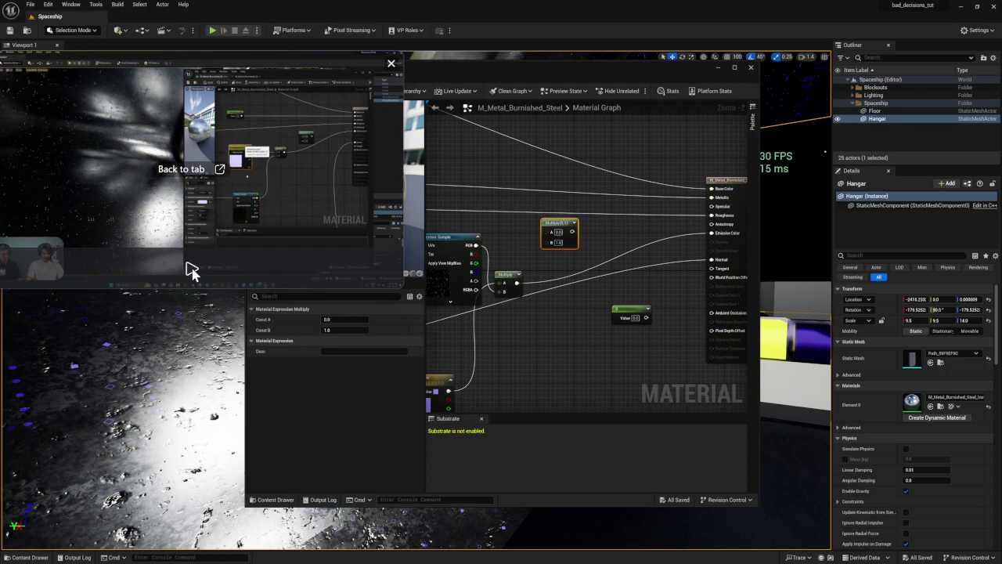
- Move the unconnected blue normal-map Texture Sample down and away from the NormalTextureSamples group
right_drag(517, 336, 703, 210)
scroll(642, 278, down, 2)
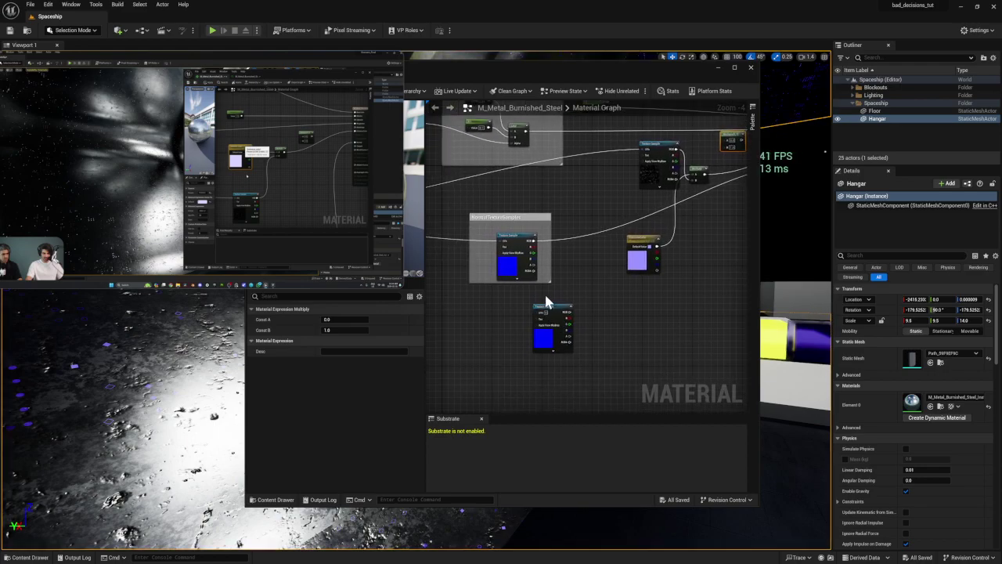
drag(552, 305, 501, 308)
scroll(586, 314, down, 4)
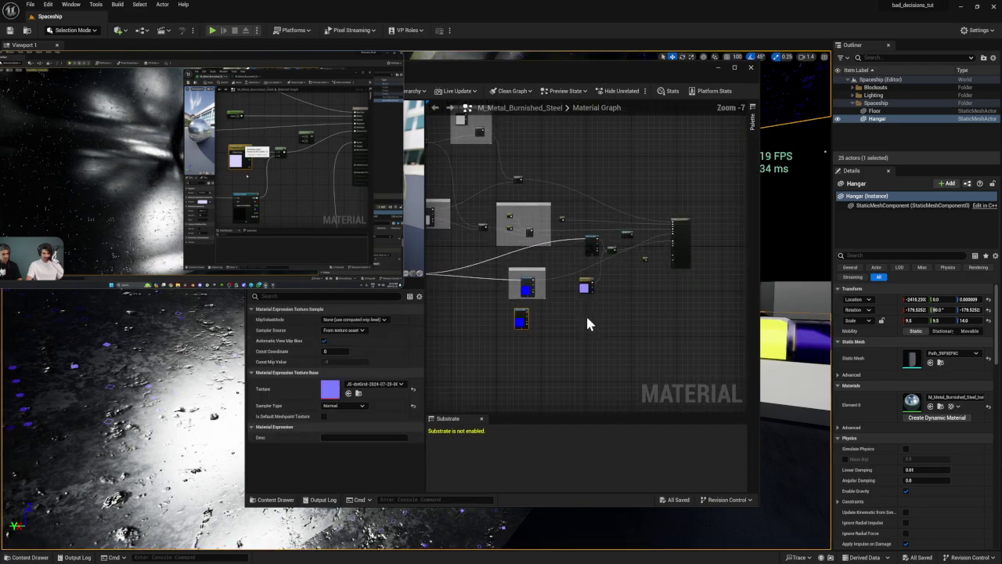
right_drag(560, 325, 543, 255)
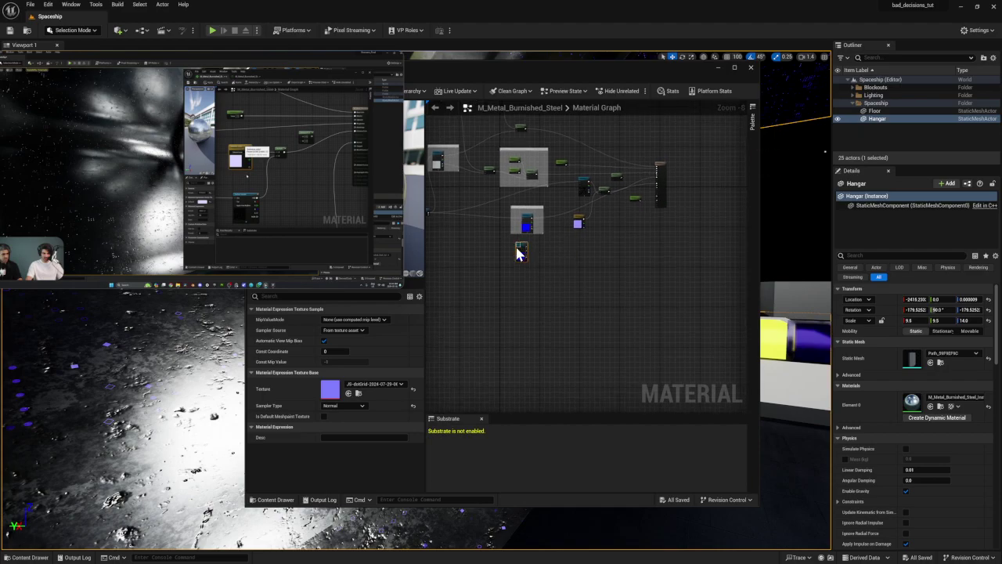
scroll(545, 270, up, 4)
right_drag(492, 211, 518, 238)
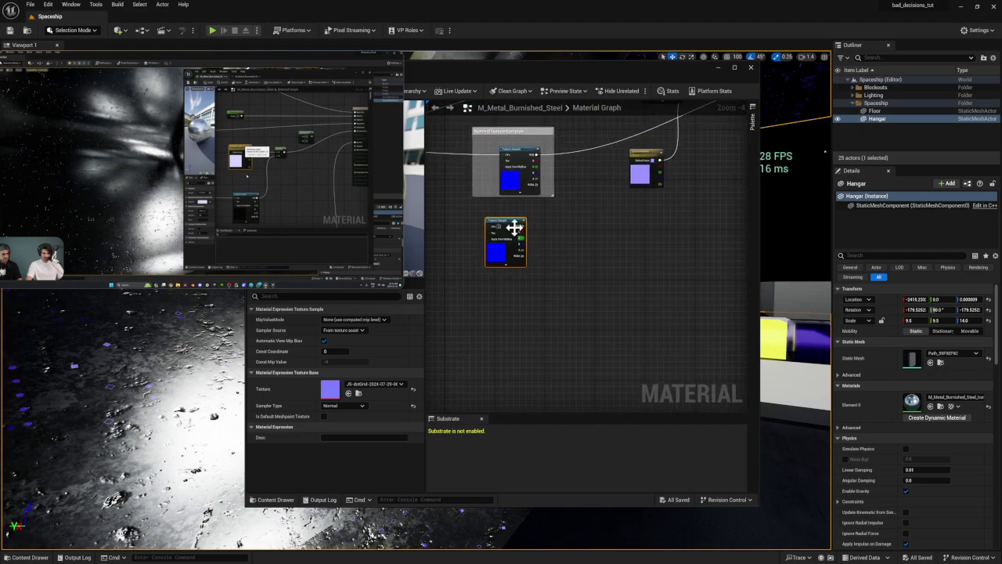
drag(504, 222, 451, 356)
right_drag(540, 320, 608, 276)
drag(508, 288, 451, 289)
- Move the NormalTextureSamples comment group lower in the graph, well below the EmissiveColor node
right_drag(572, 220, 534, 286)
drag(533, 125, 566, 327)
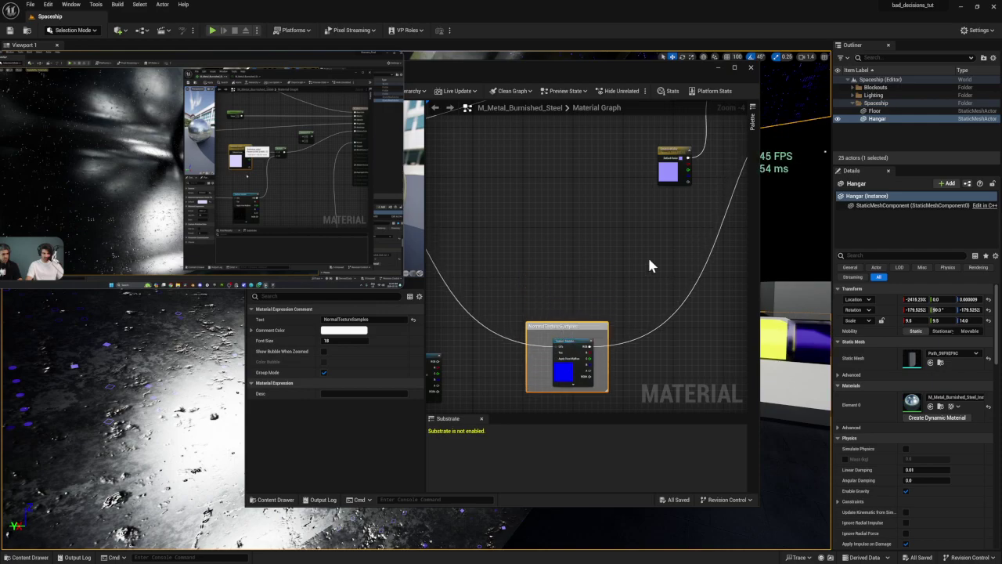
scroll(560, 289, down, 3)
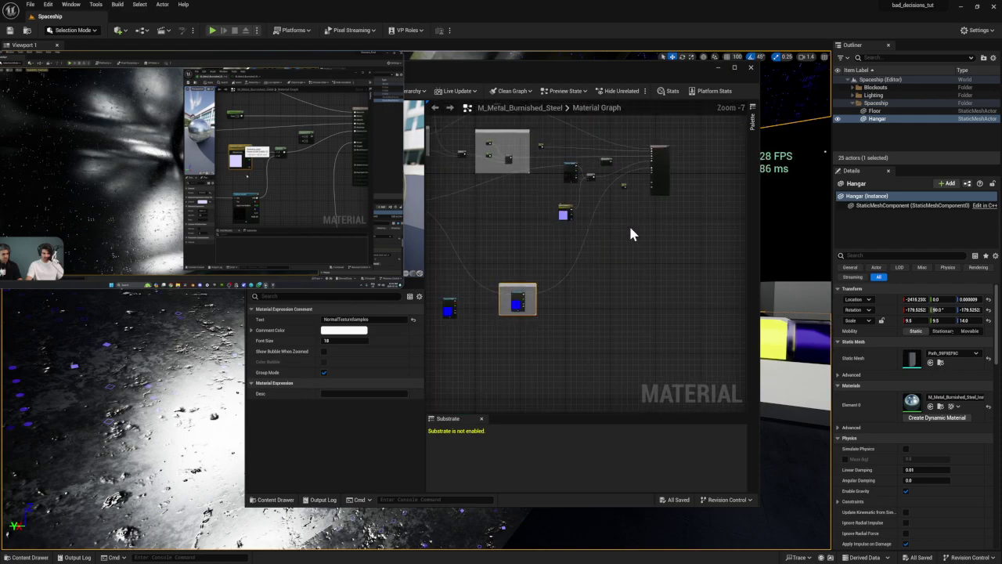
- Move the main M_Metal_Burnished_Steel output node further right to make room for the emissive nodes
scroll(629, 216, up, 3)
right_drag(629, 204, 597, 276)
scroll(579, 277, down, 4)
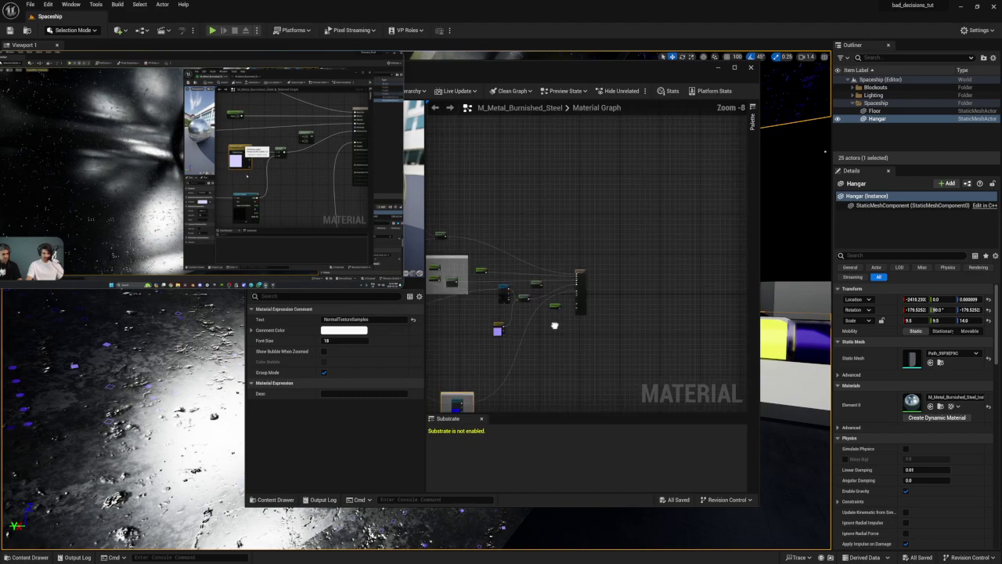
drag(579, 269, 659, 281)
- Move the first Multiply node right and down, between the Texture Sample and EmissiveColor wires
scroll(540, 311, up, 6)
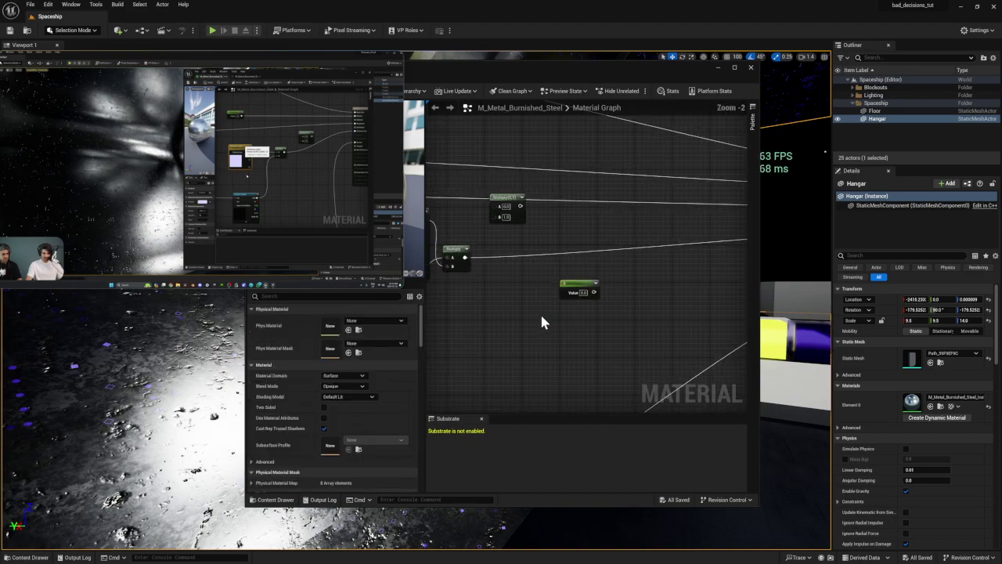
right_drag(665, 291, 692, 289)
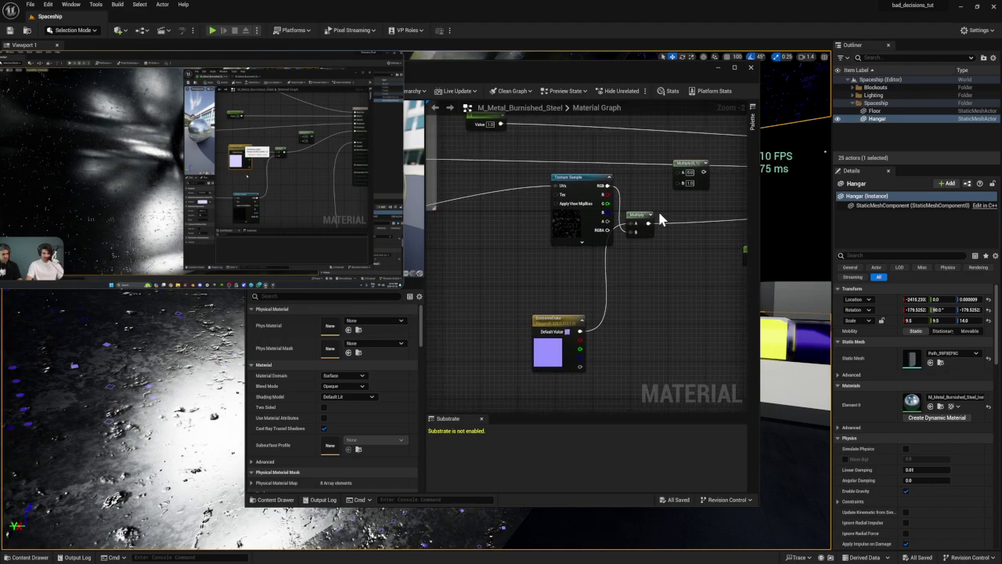
drag(640, 219, 693, 254)
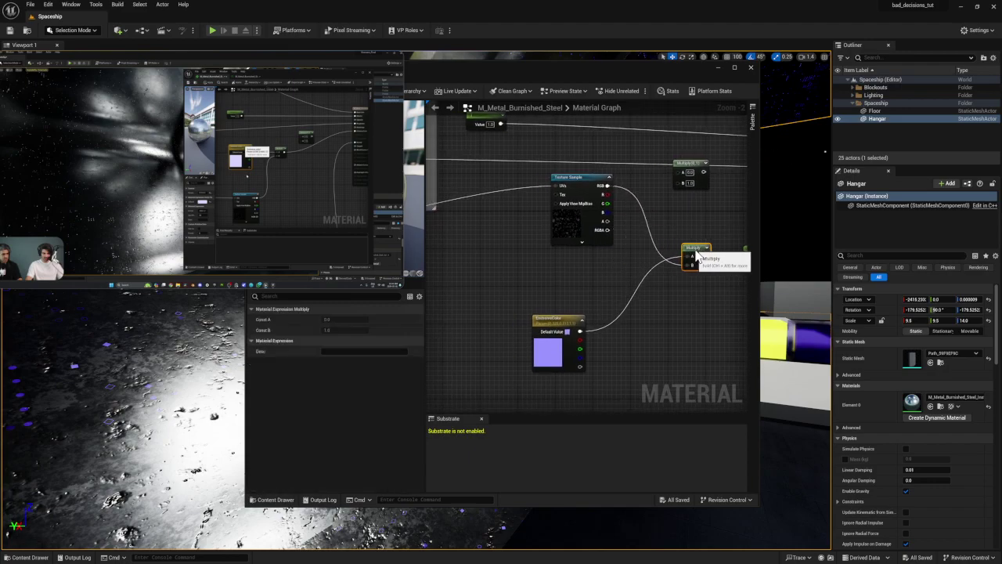
- Rearrange the spare nodes around the first Multiply, with the Constant below right of it and the second Multiply above right
click(586, 188)
scroll(684, 263, down, 2)
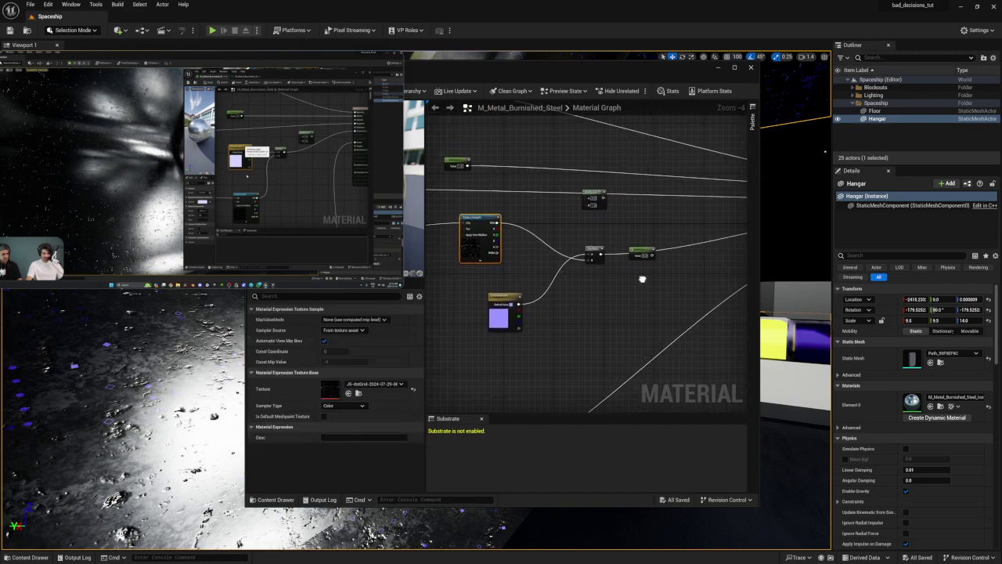
right_drag(644, 277, 631, 272)
drag(627, 247, 629, 287)
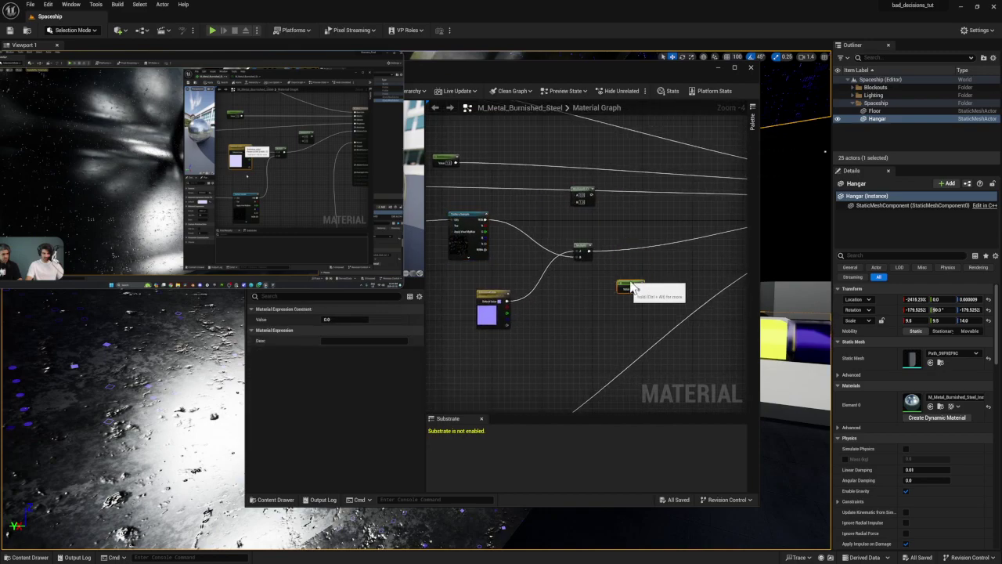
drag(577, 190, 584, 305)
mouse_move(318, 226)
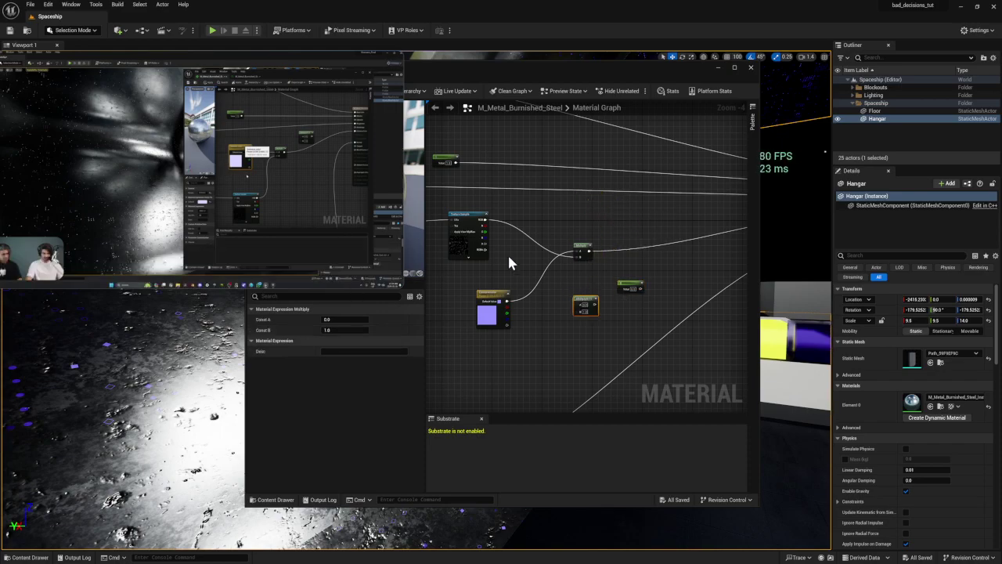
drag(587, 298, 609, 205)
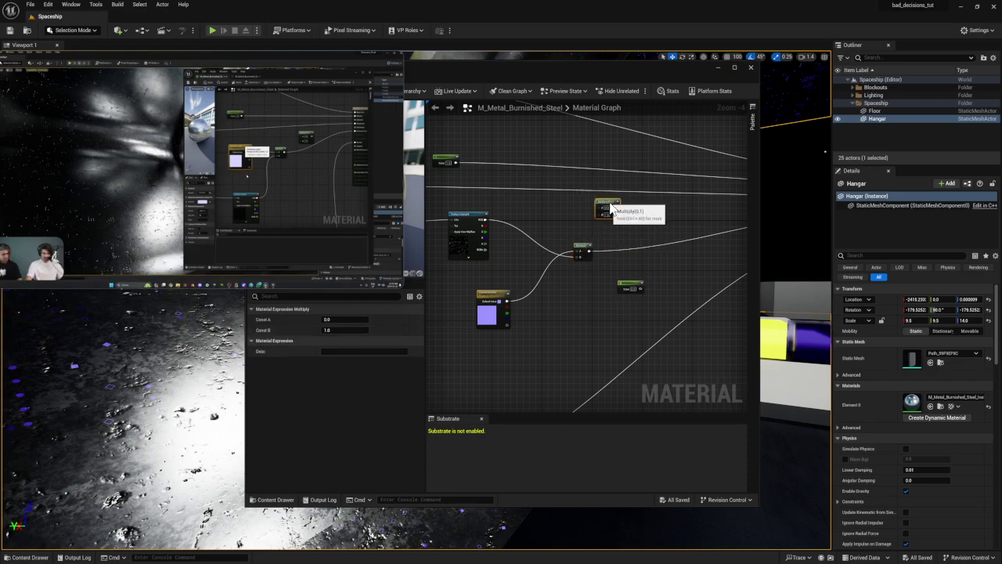
- Swap the positions of the emissive Texture Sample and EmissiveColor so that EmissiveColor sits directly above the Texture Sample
mouse_move(369, 243)
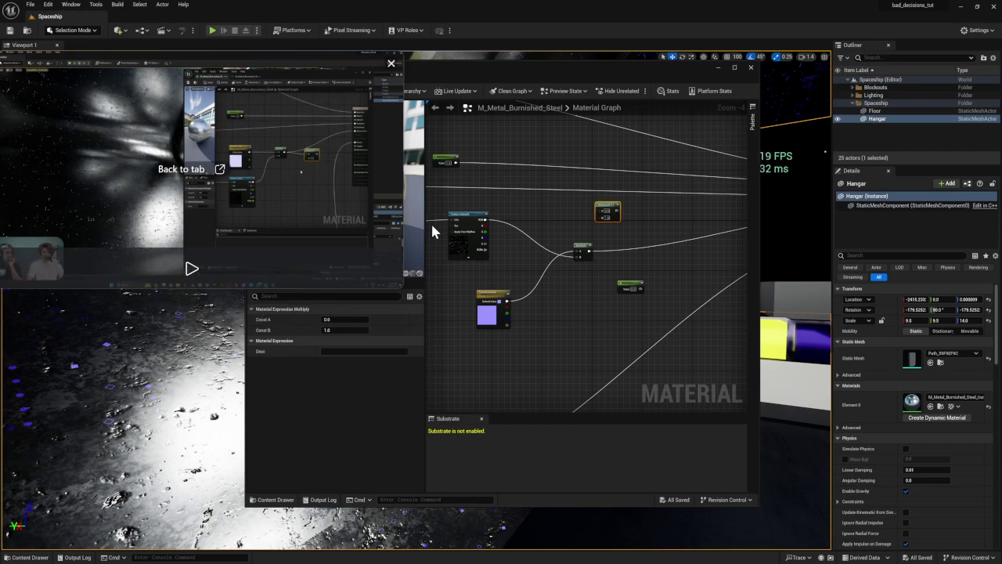
drag(463, 217, 483, 361)
drag(494, 290, 468, 217)
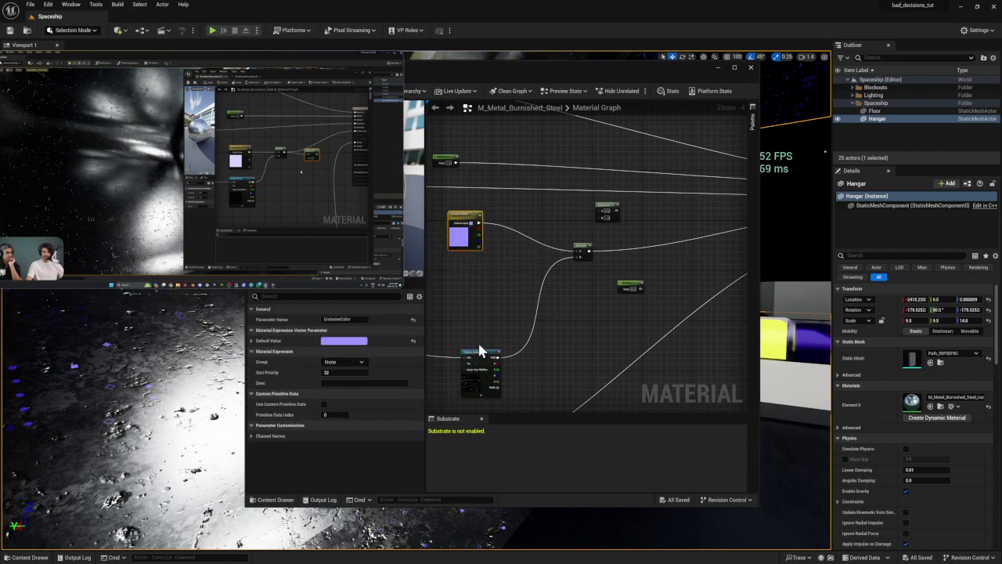
drag(477, 356, 471, 282)
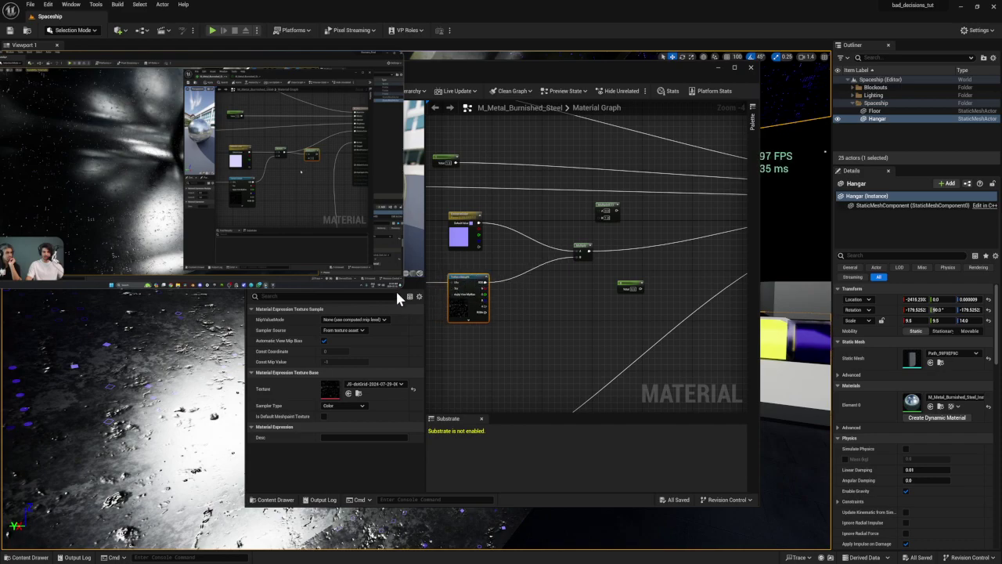
- Shift the first Multiply node left, closer to EmissiveColor and the Texture Sample
mouse_move(386, 262)
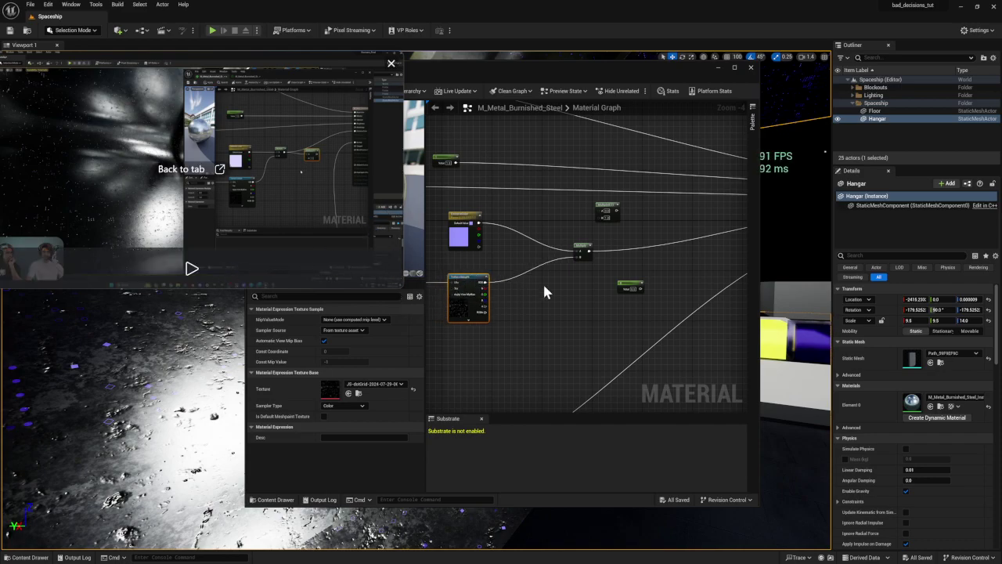
click(552, 231)
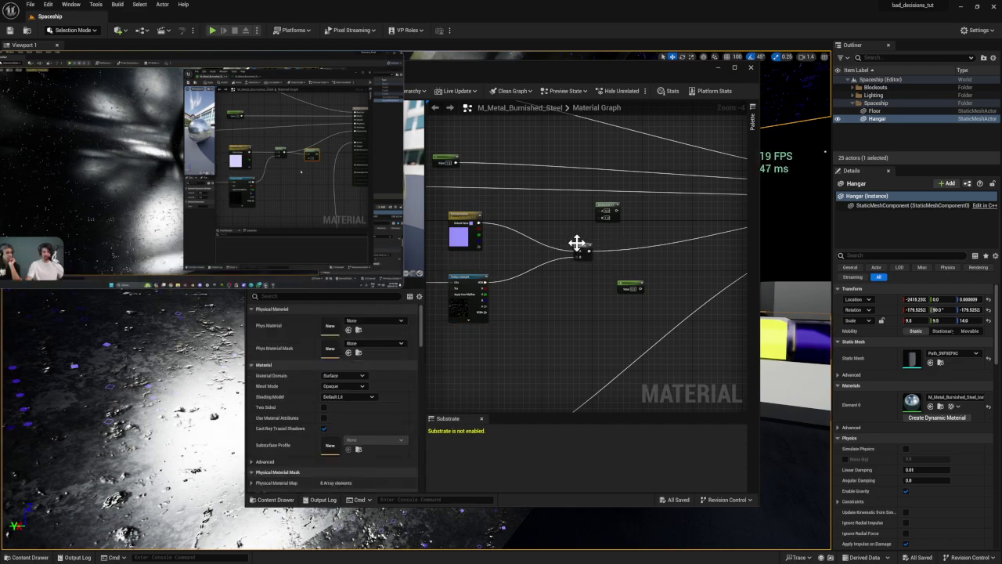
drag(578, 242, 537, 247)
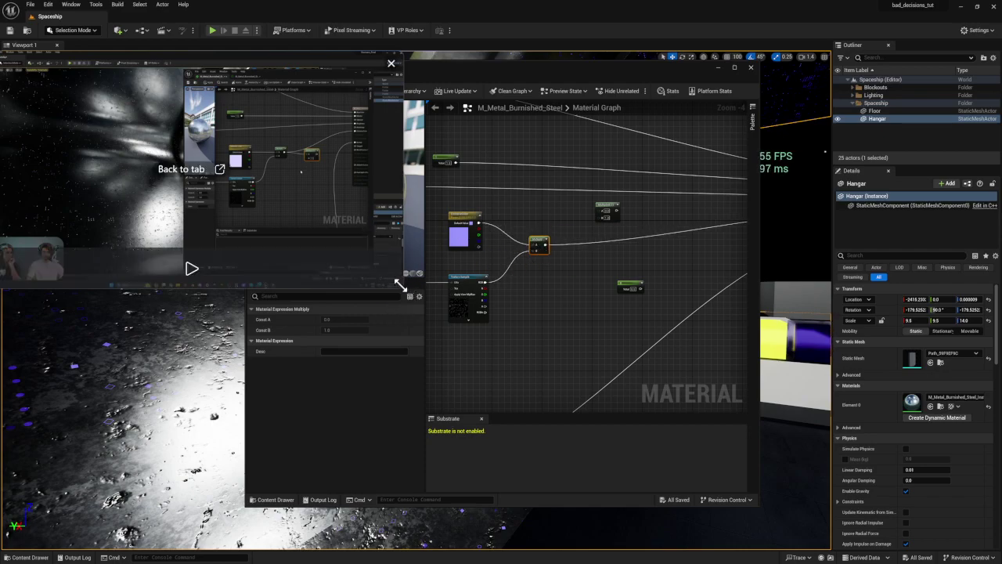
- Shrink the reference video slightly and connect the first Multiply's output to input A of the second Multiply
drag(397, 285, 338, 286)
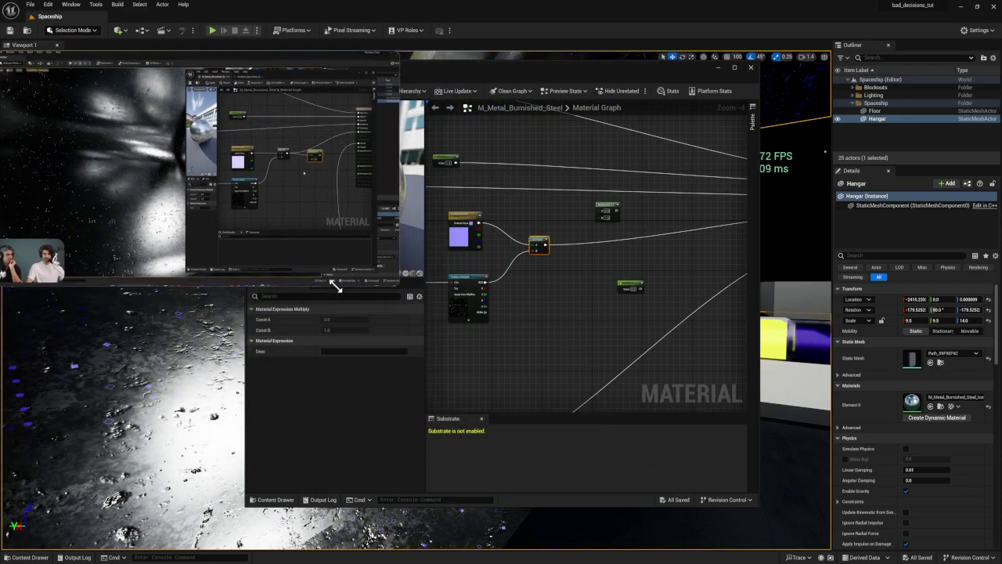
drag(546, 247, 602, 217)
mouse_move(212, 196)
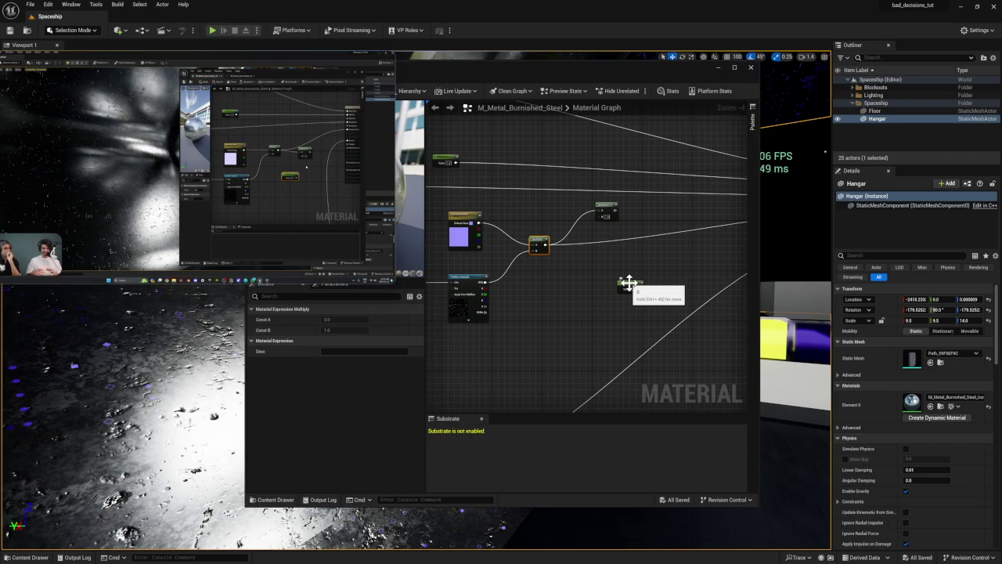
- Move the Constant node beneath the second Multiply and convert it to a parameter
drag(629, 286, 601, 275)
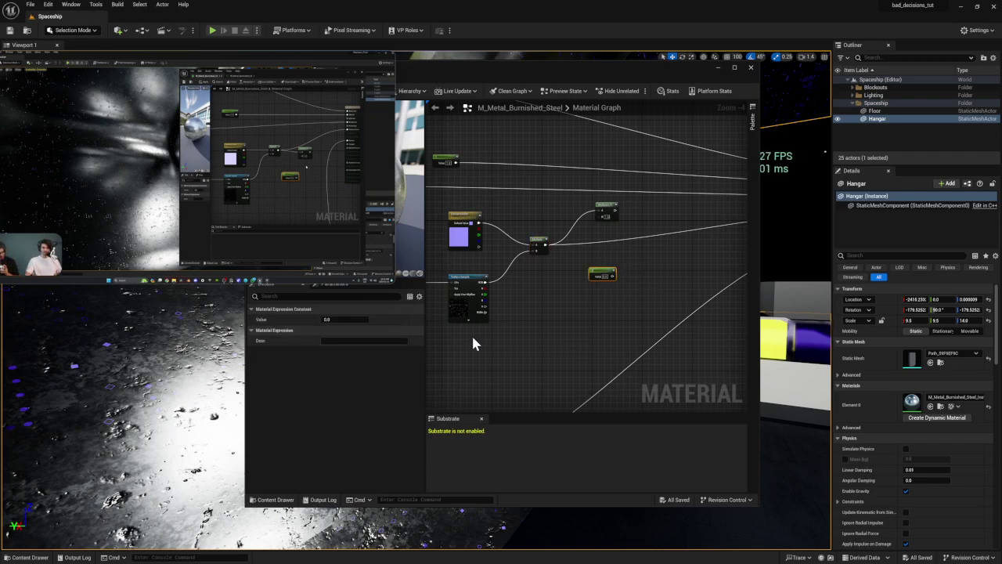
right_click(602, 271)
click(644, 288)
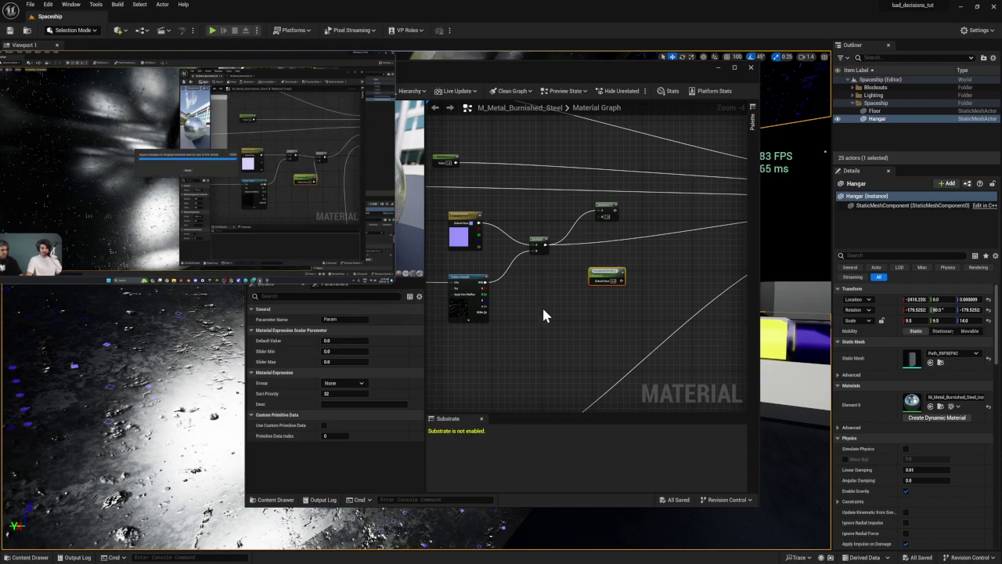
- Name the scalar parameter EmissiveIntensity and connect its output to input B of the second Multiply
mouse_move(282, 213)
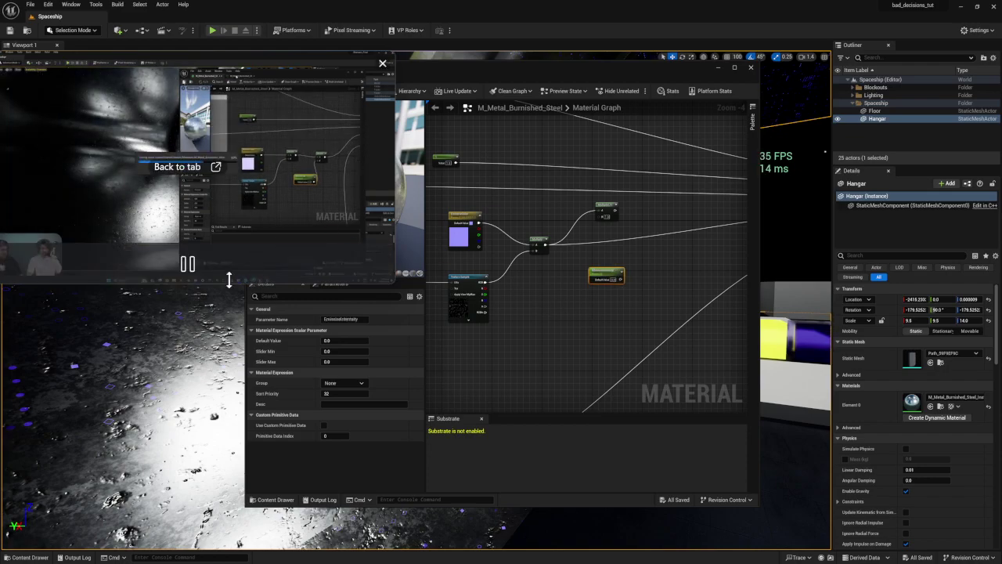
click(188, 265)
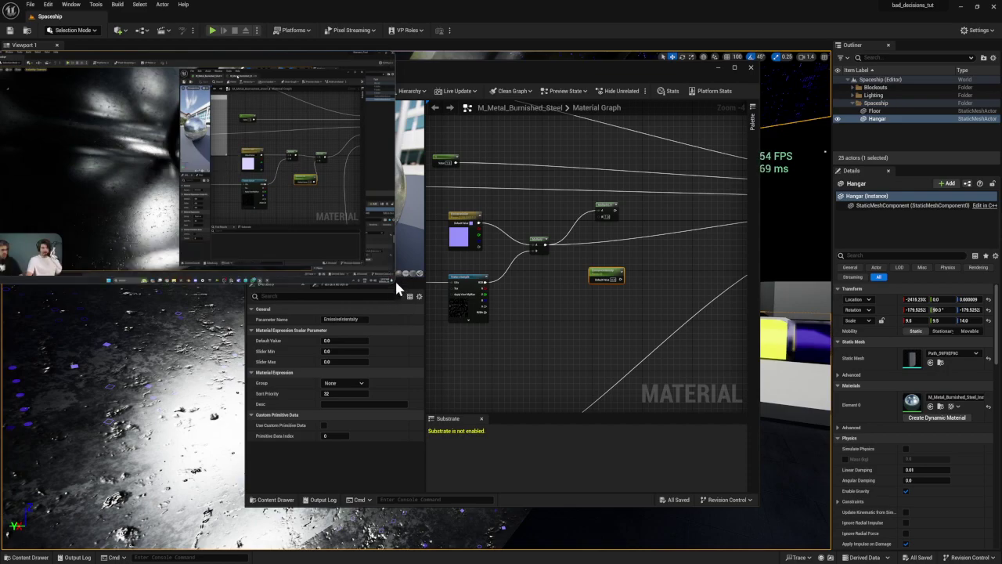
drag(602, 276, 599, 216)
- Connect the second Multiply's output to the Emissive Color input of the material output node
right_drag(670, 258, 508, 279)
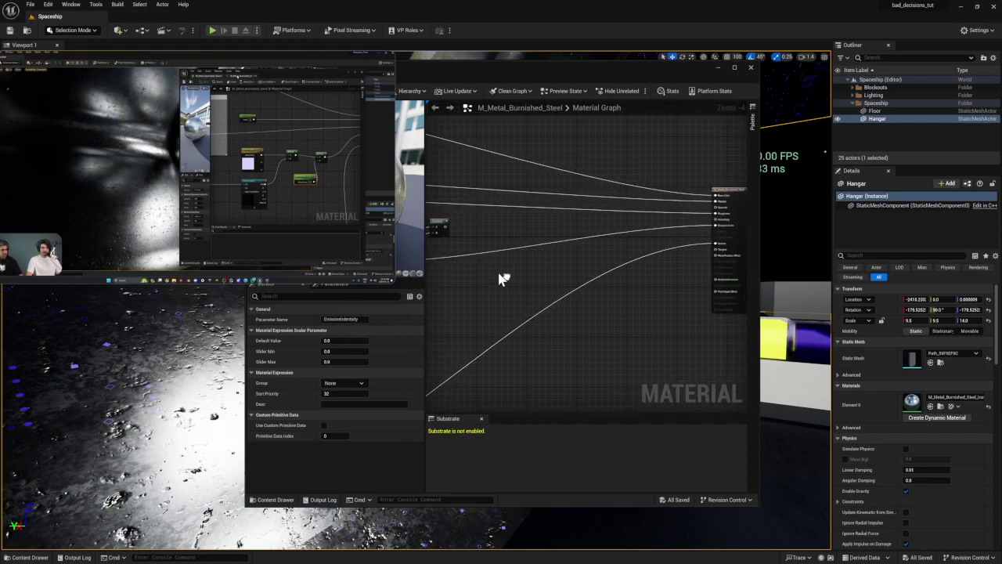
drag(446, 228, 513, 239)
click(453, 225)
drag(444, 227, 715, 225)
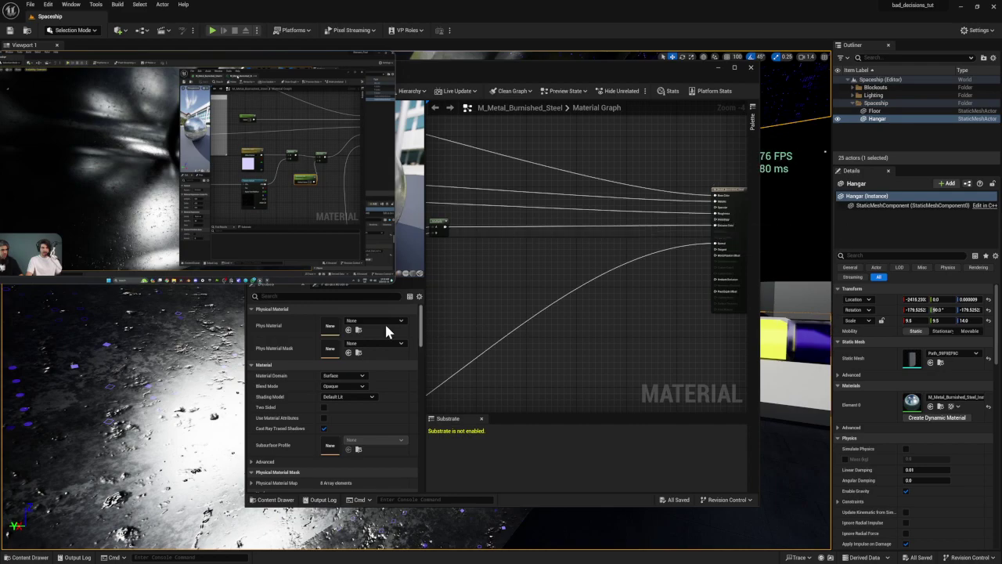
- Apply the changes to M_Metal_Burnished_Steel and close its material editor
click(188, 266)
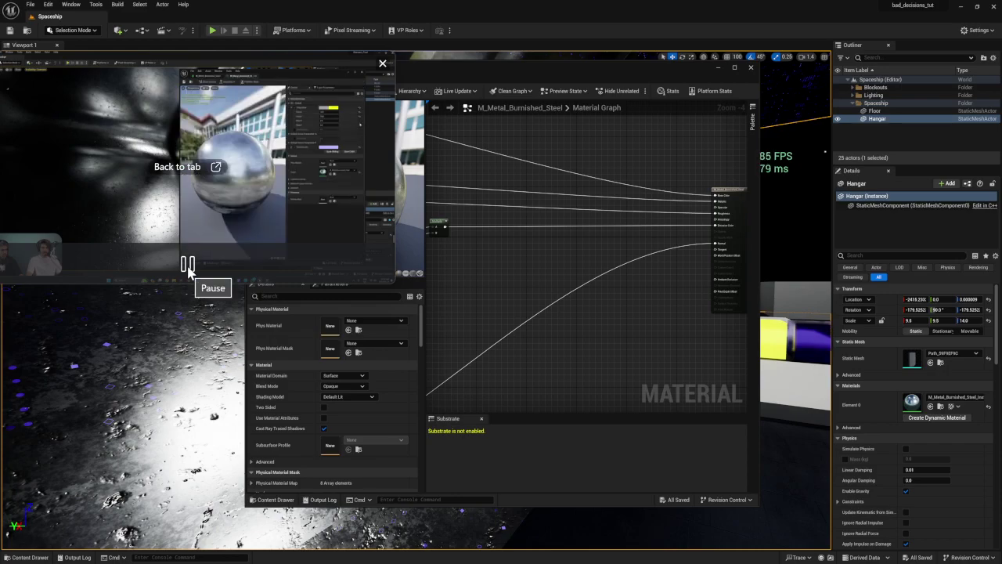
click(188, 266)
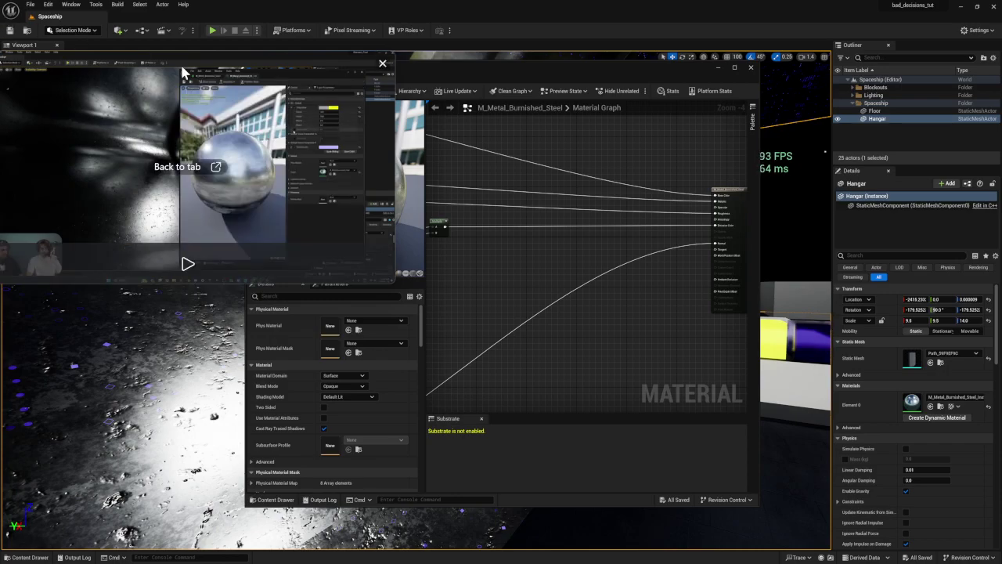
drag(452, 70, 592, 88)
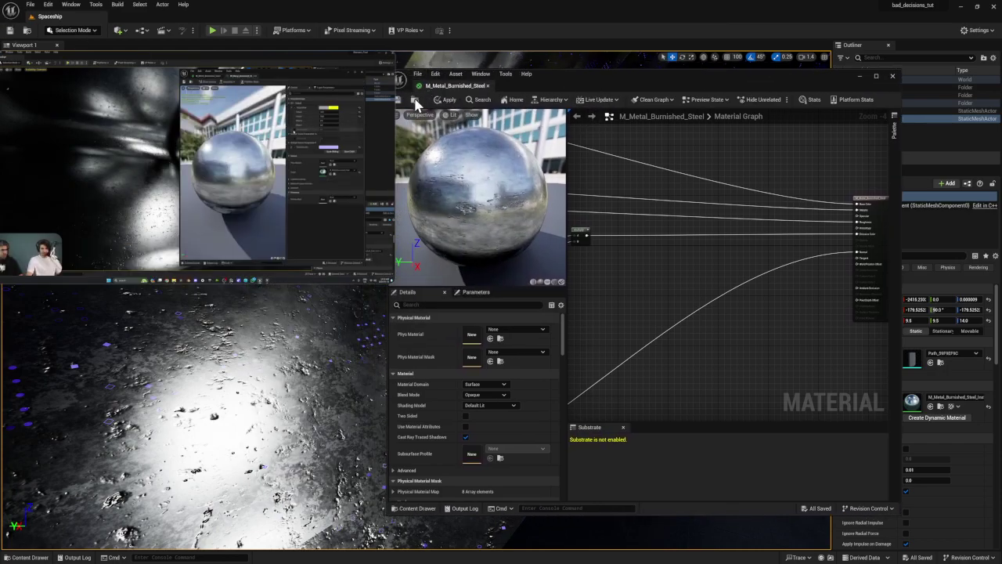
click(444, 99)
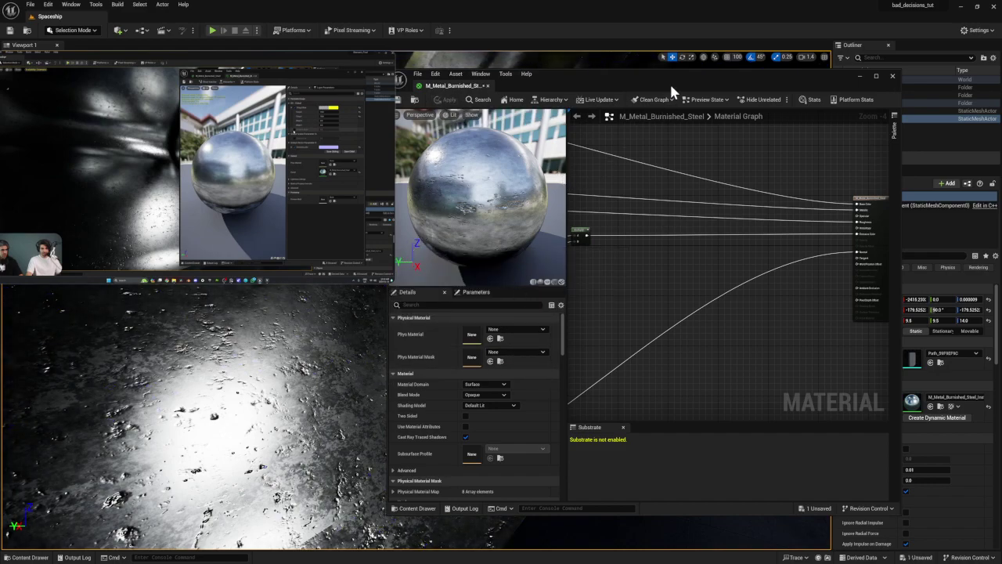
drag(676, 77, 560, 75)
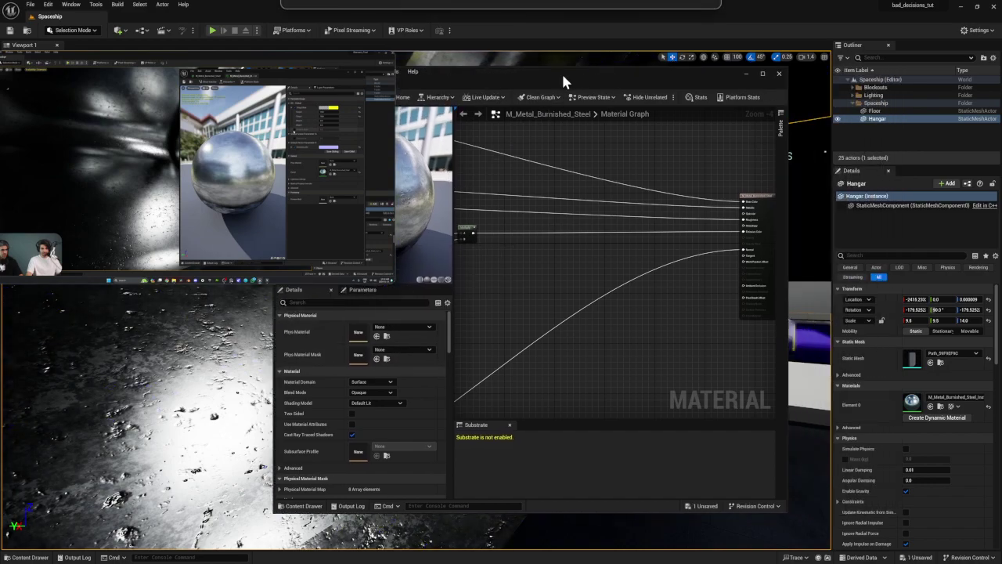
click(777, 74)
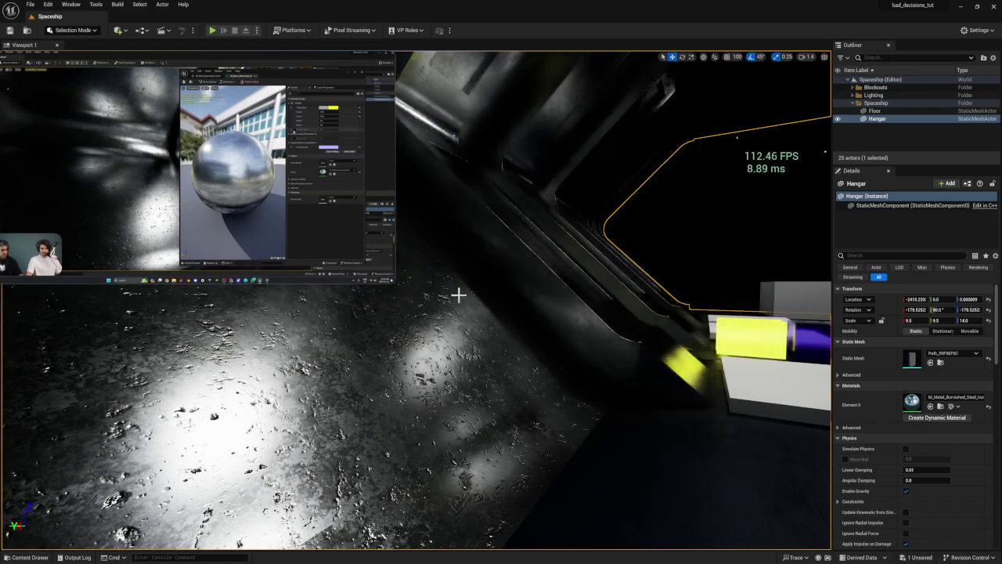
- Open M_Metal_Burnished_Steel_Inst, enable the EmissiveIntensity override and raise it to about 15.3
click(30, 557)
double_click(280, 494)
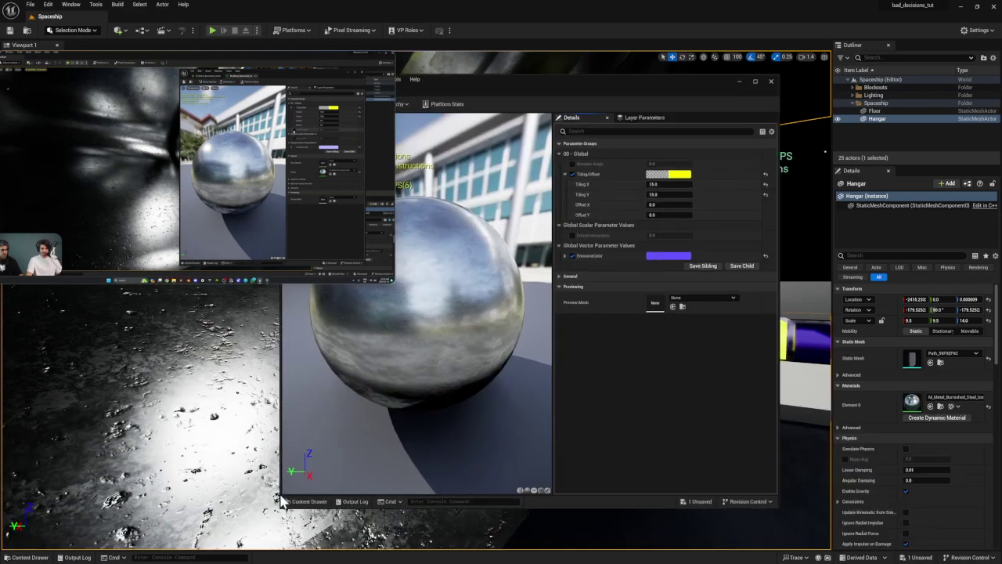
click(574, 233)
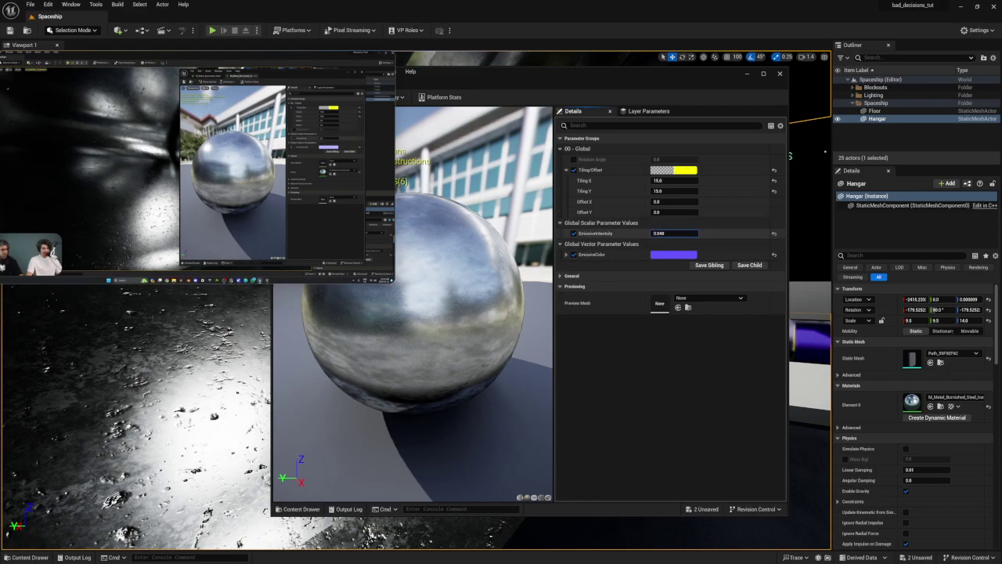
drag(673, 233, 694, 233)
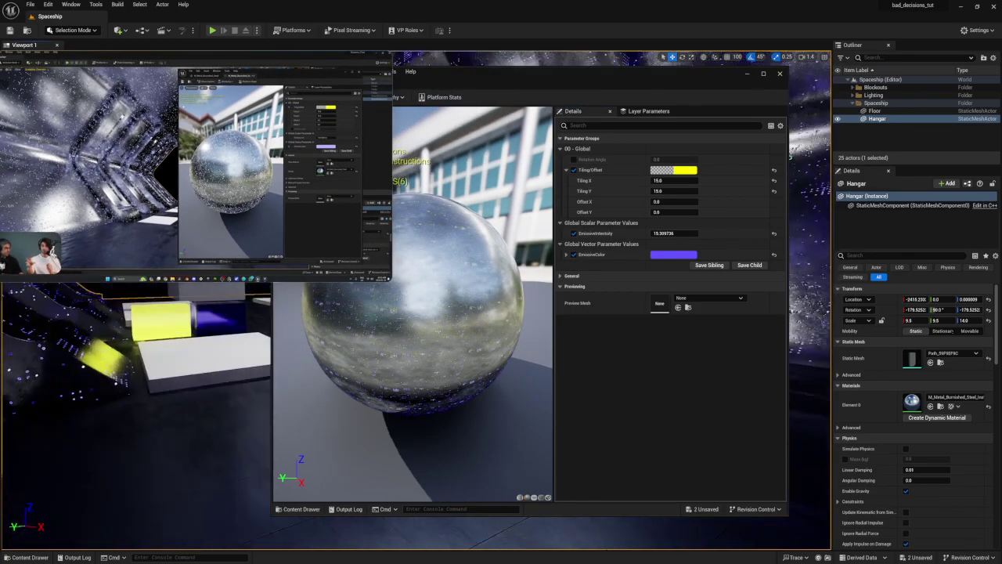
right_drag(172, 415, 133, 415)
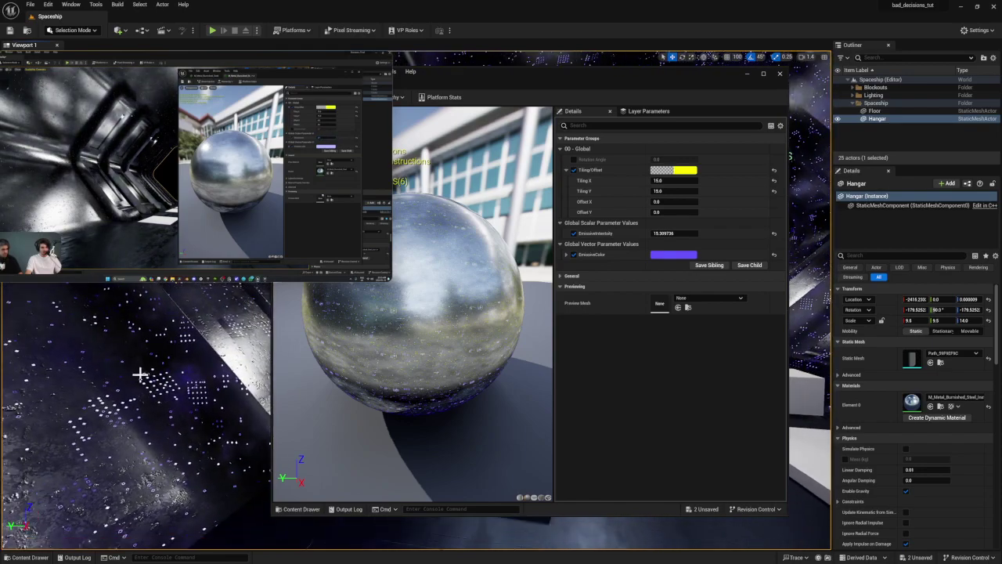
- Set the instance's EmissiveIntensity to 2.0 and check the hangar in the viewport
click(662, 232)
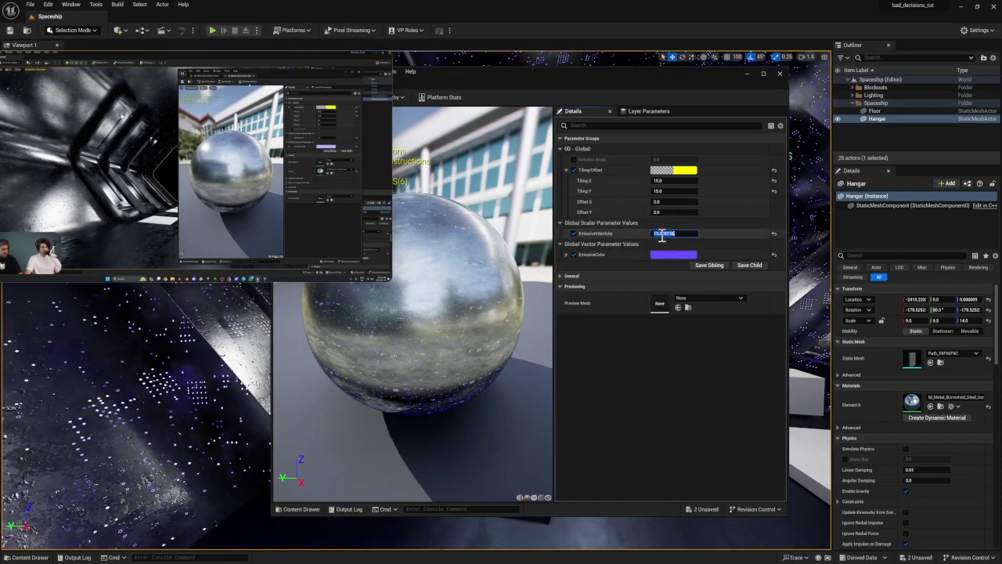
text(2)
key(Return)
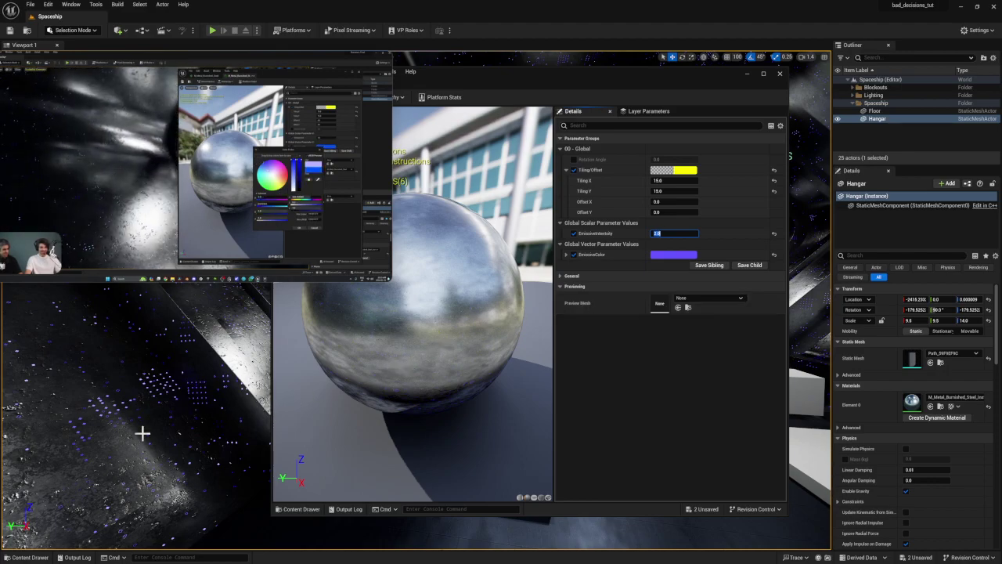
right_drag(160, 428, 191, 433)
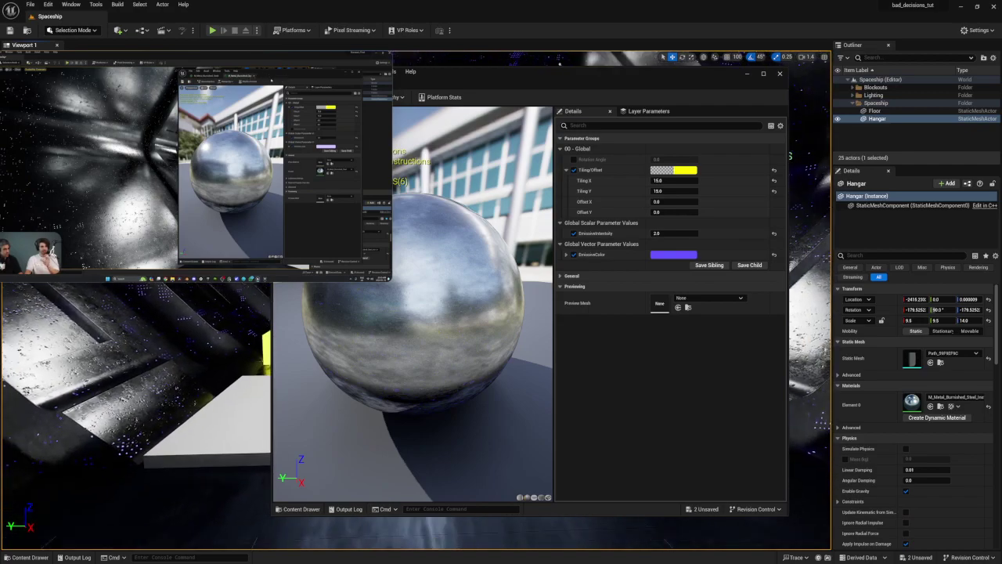
- Change the instance's EmissiveColor to a pale blue, about hex sRGB C5E1FFFF
click(678, 254)
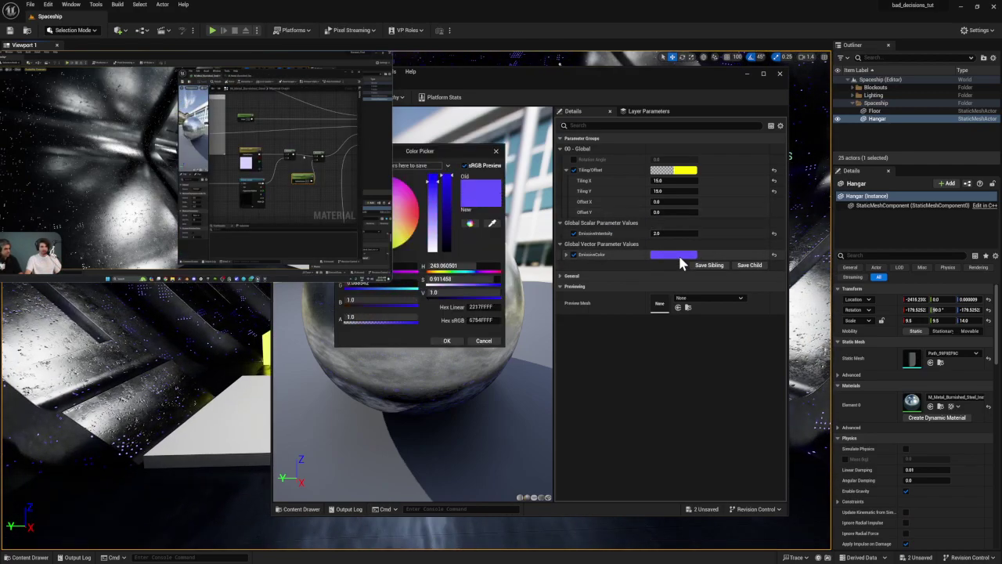
drag(458, 150, 546, 146)
mouse_move(459, 188)
mouse_down()
mouse_move(452, 180)
mouse_move(456, 200)
mouse_up()
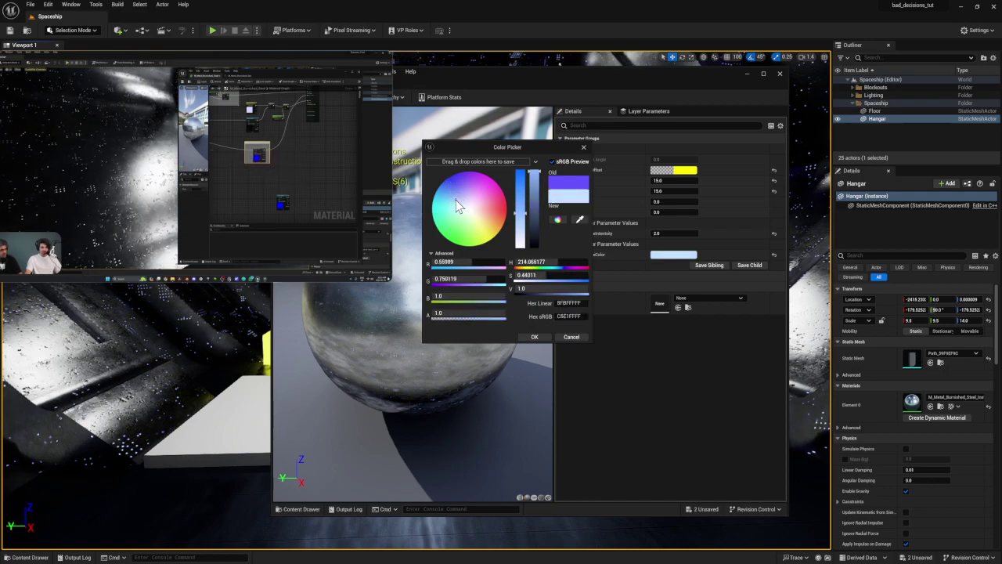
click(532, 338)
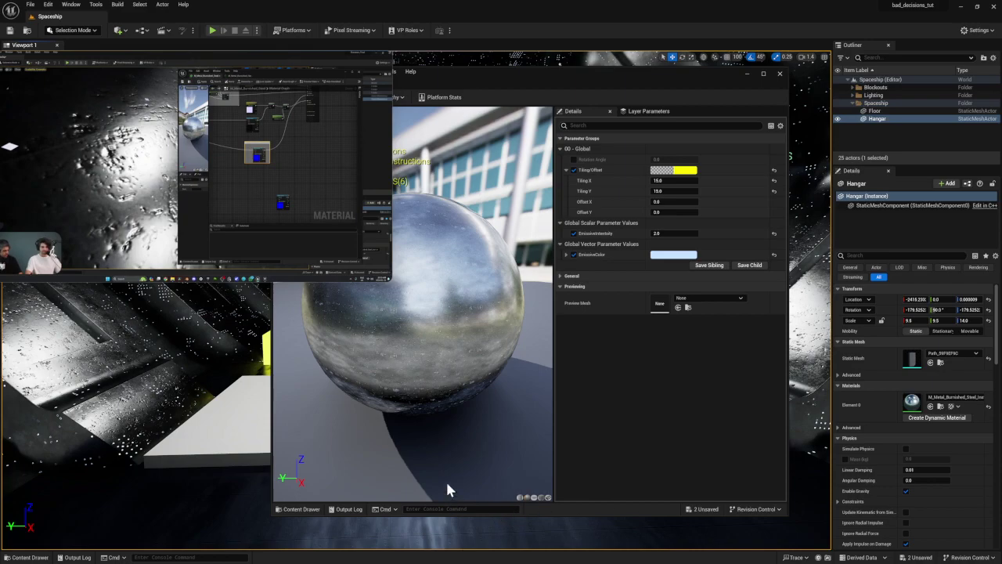
- Save both unsaved assets, M_Metal_Burnished_Steel and its instance
click(704, 509)
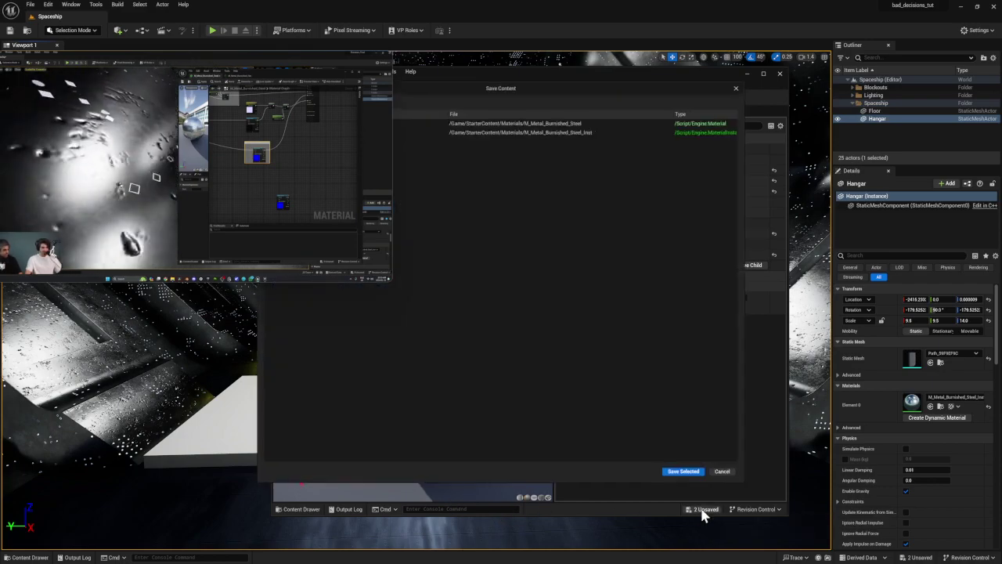
click(681, 477)
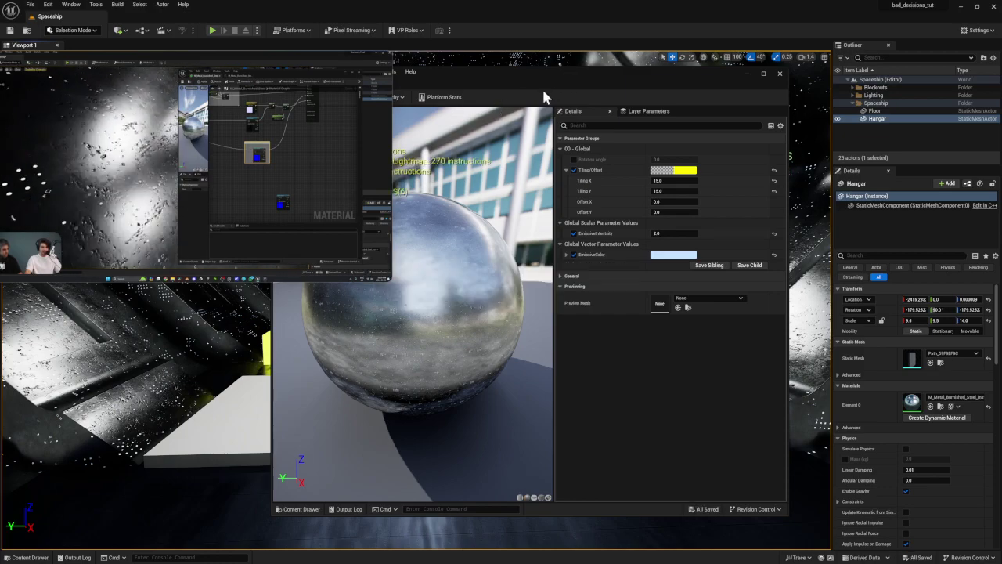
mouse_move(204, 229)
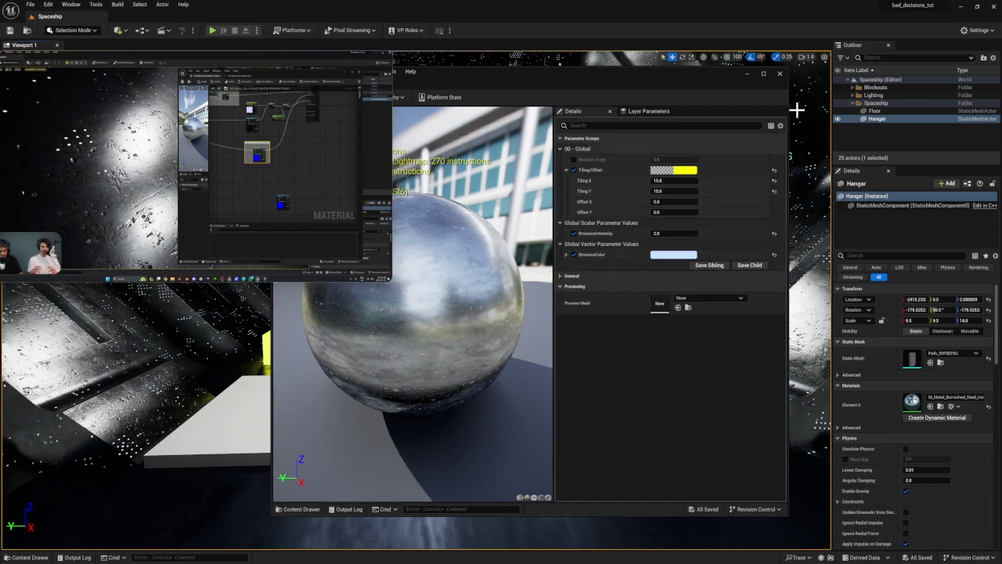
- Reopen the M_Metal_Burnished_Steel material graph alongside its instance, placed first in order, and bring the normal map nodes into view
drag(676, 83, 779, 75)
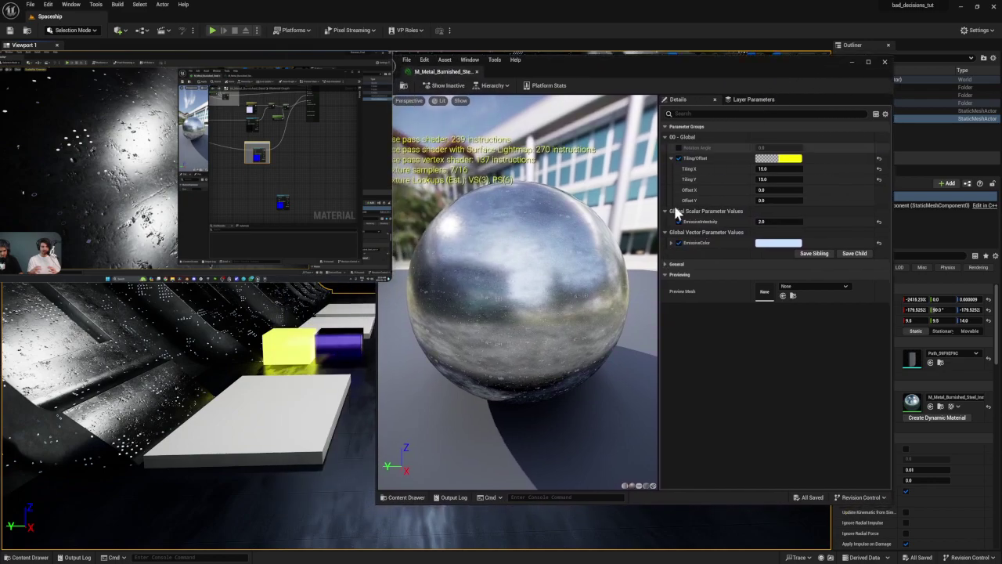
click(407, 497)
double_click(650, 472)
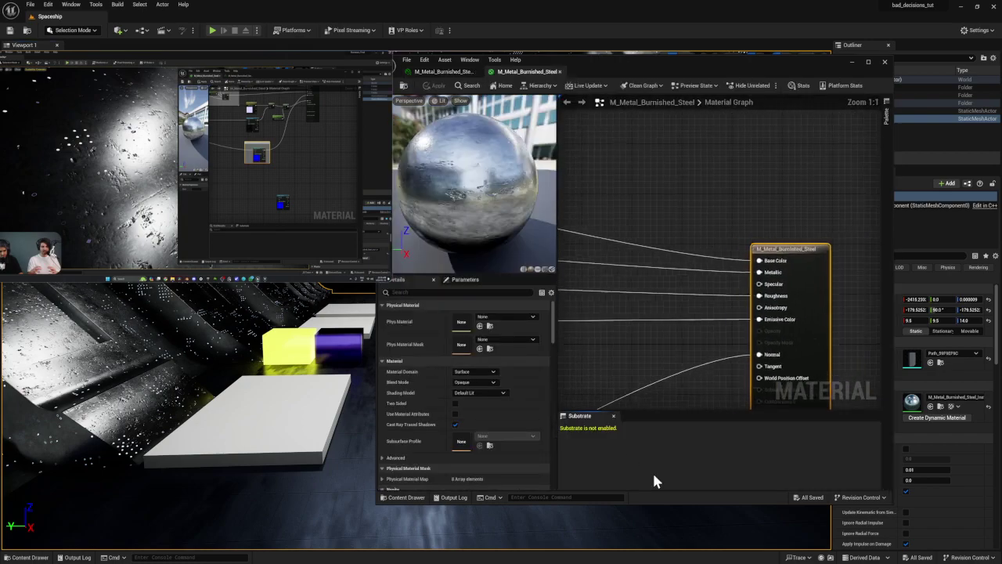
click(443, 72)
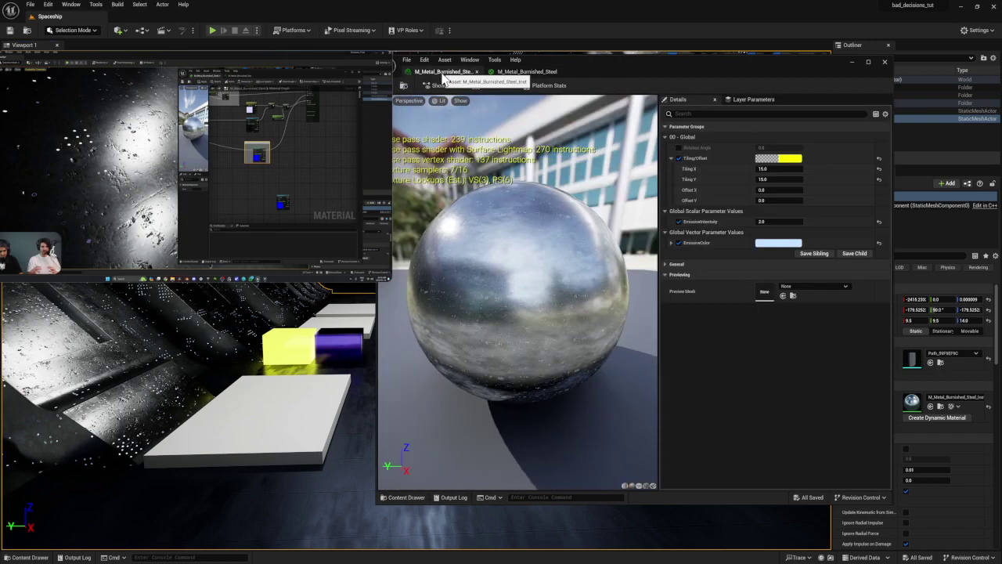
drag(527, 71, 456, 77)
scroll(660, 343, down, 7)
right_drag(661, 343, 887, 161)
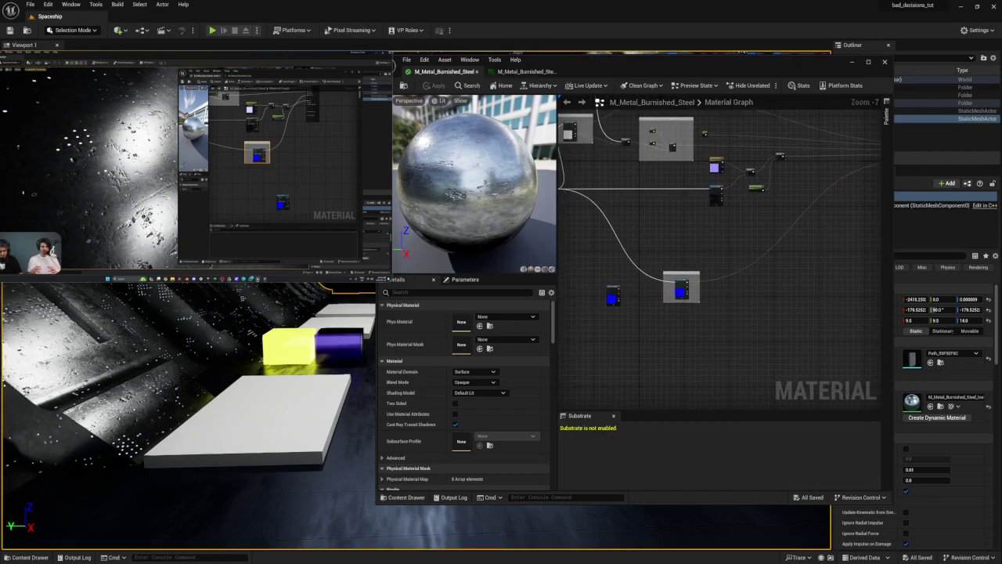
- Play the reference video further and add a BlendAngleCorrectedNormals node beside the normal map's Texture Sample
mouse_move(275, 250)
click(186, 262)
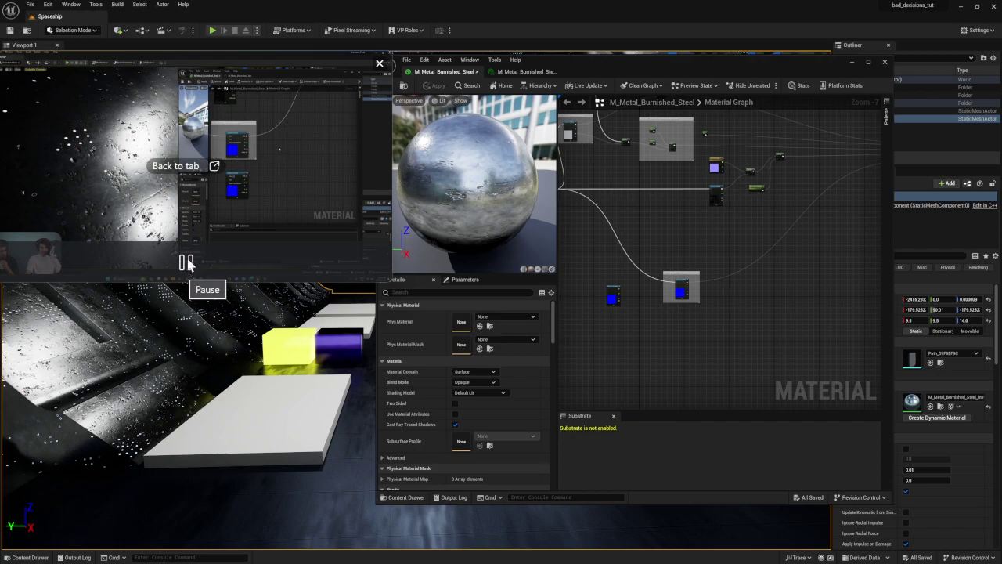
right_click(807, 332)
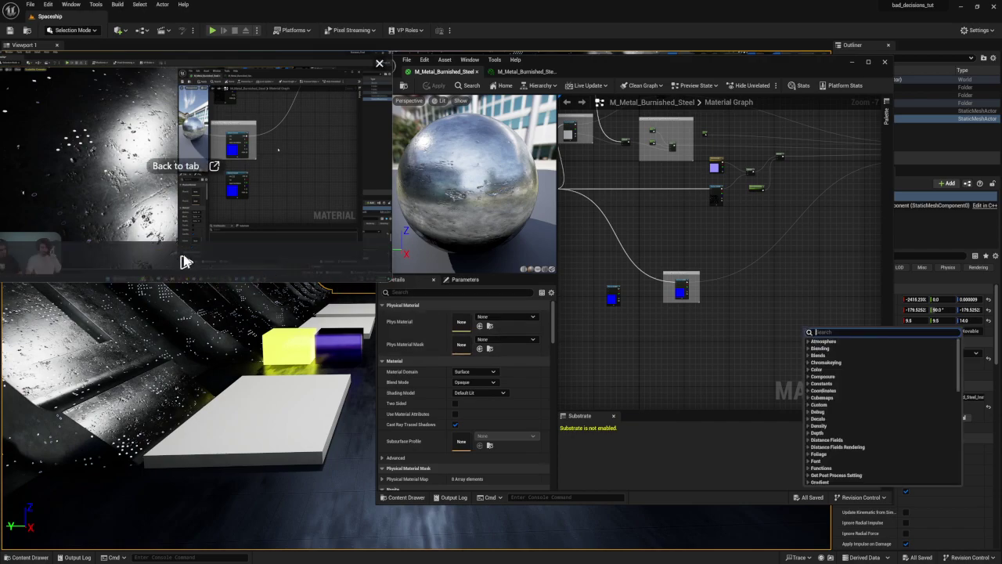
click(185, 261)
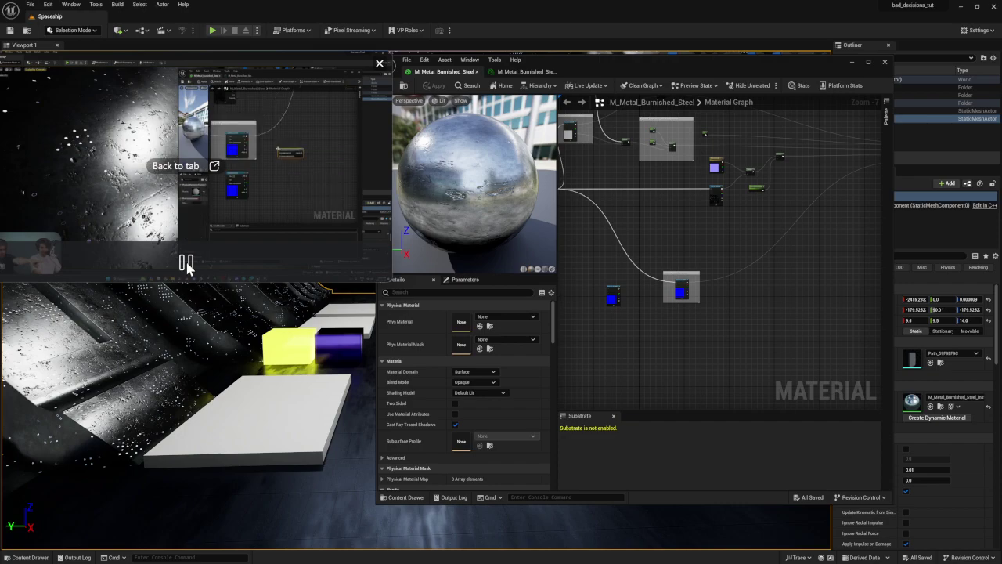
right_click(734, 303)
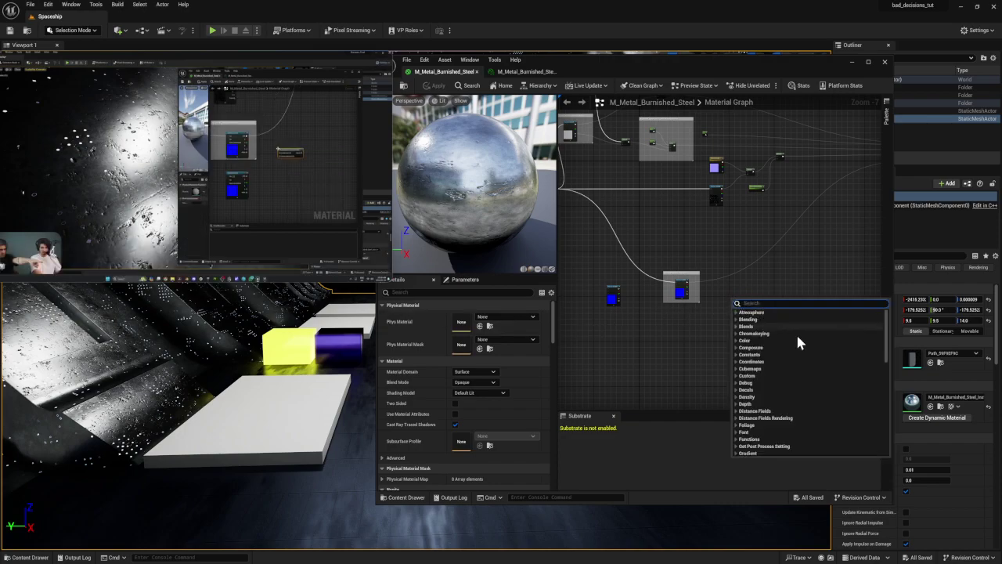
text(blend)
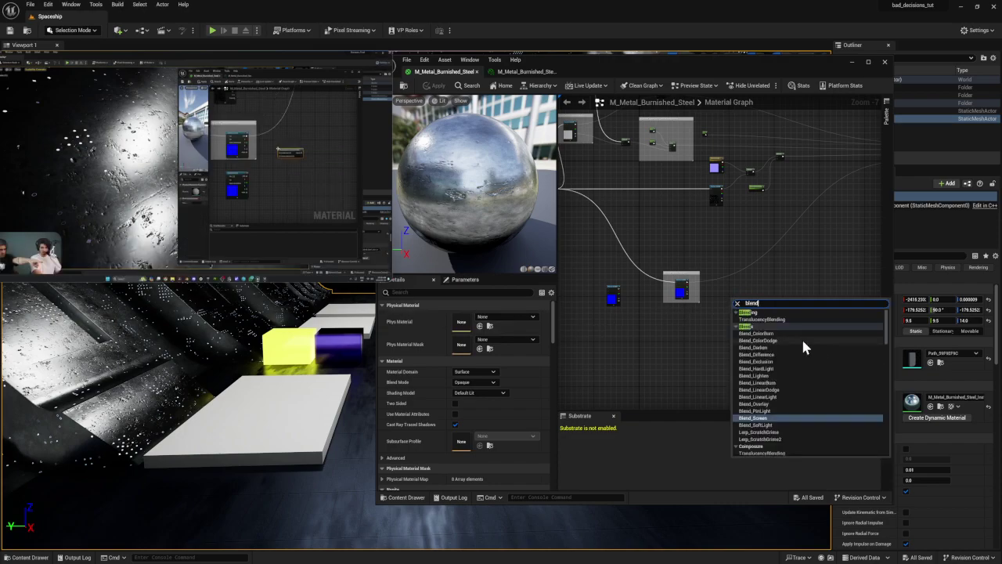
text(an)
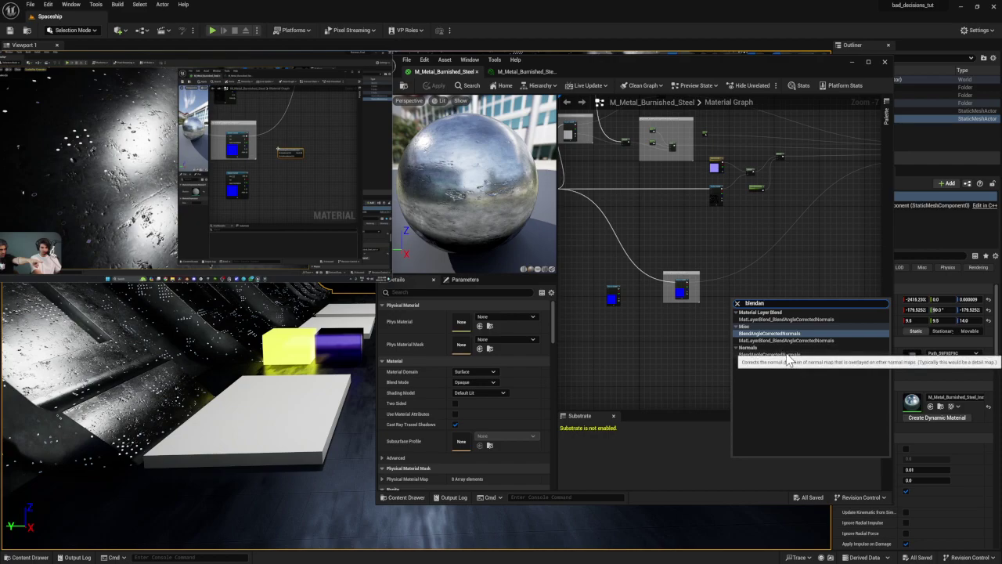
click(787, 355)
scroll(739, 299, up, 4)
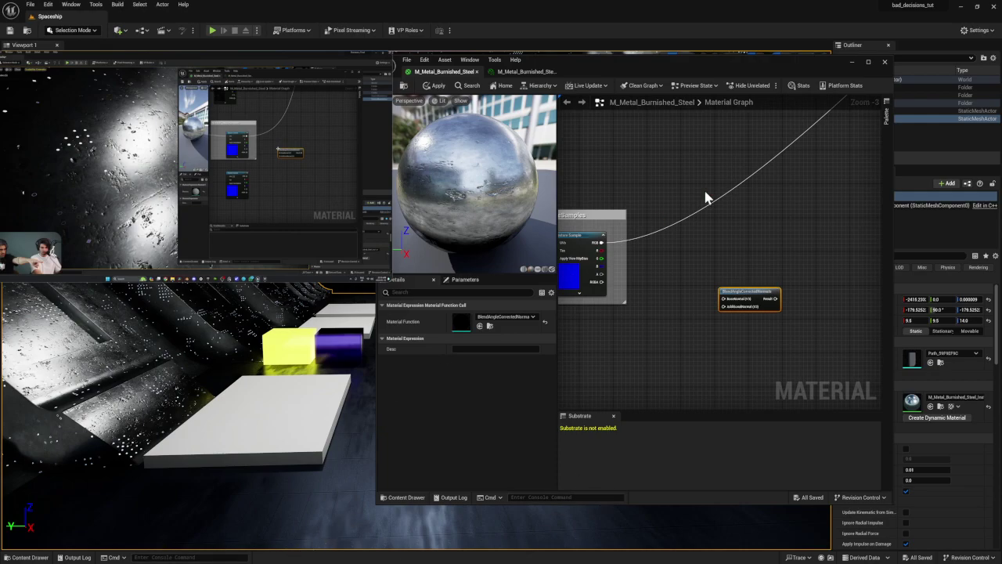
- Switch to the Notepad file Unreal Engine Node Commands.txt and add a line reading "blendanglecorrectednormals" below the Multiply Node entry
click(978, 7)
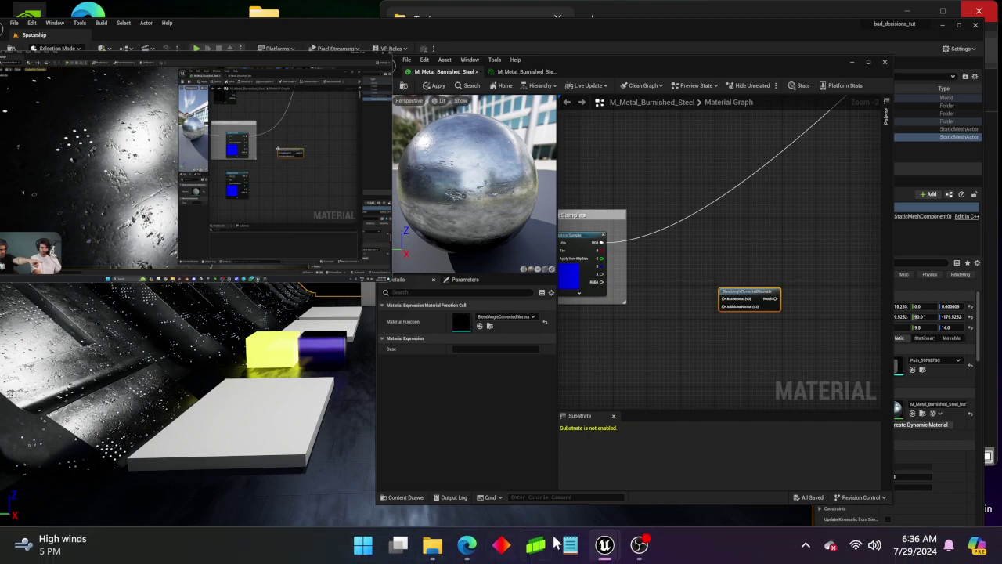
click(571, 544)
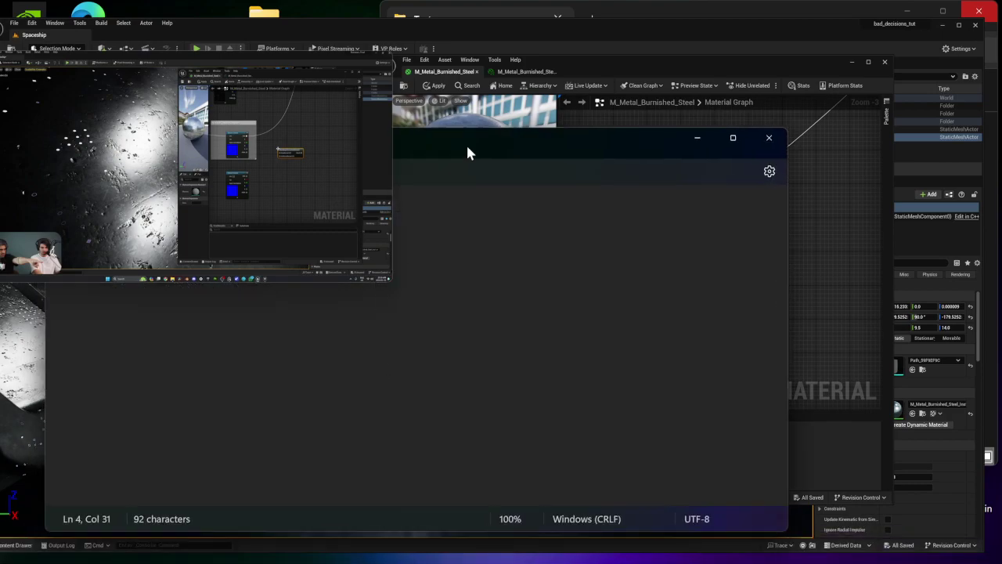
drag(462, 149, 819, 73)
key(Return)
text(blendang)
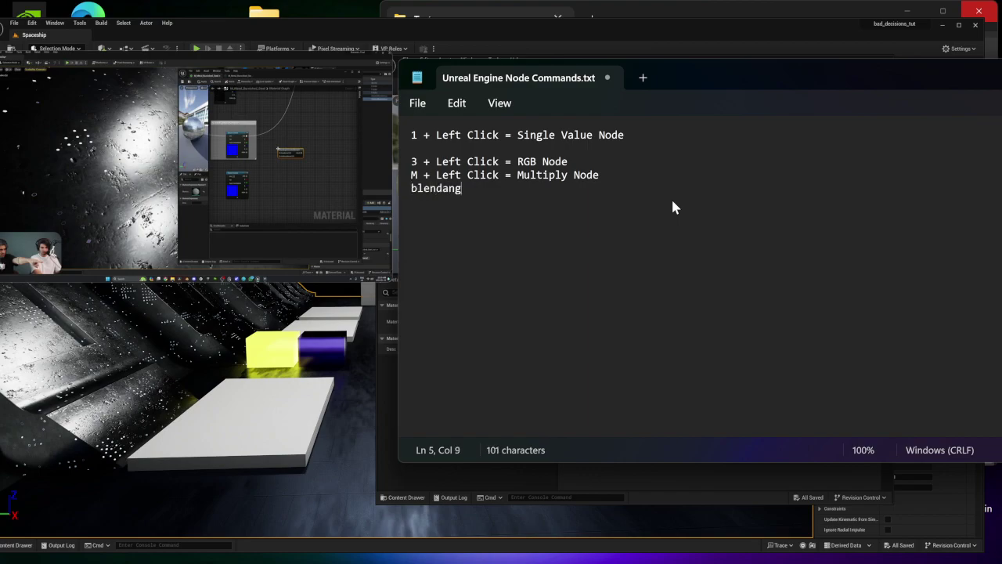
text(lecorrec)
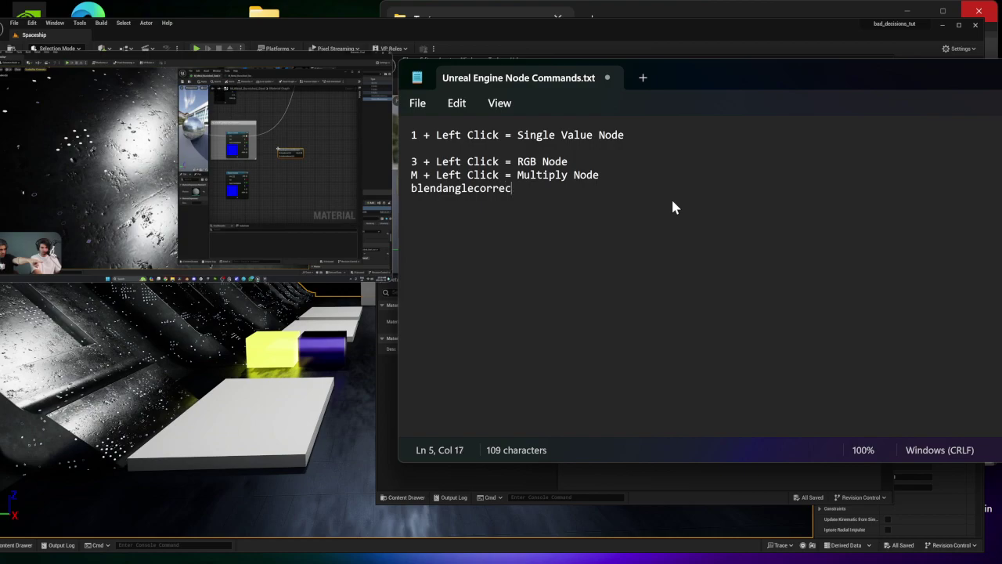
text(tednormals)
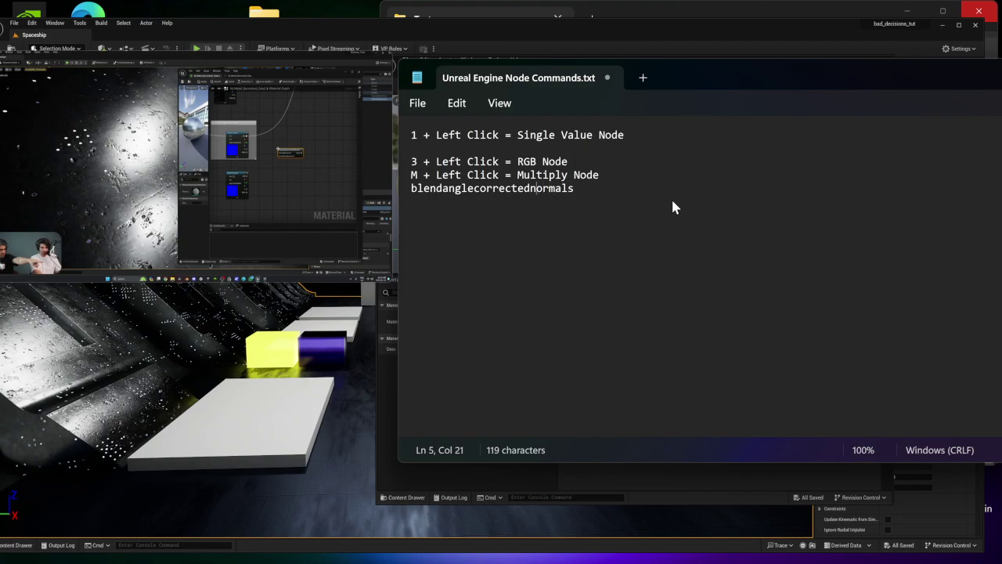
- Complete the new entry with capitals as "BlendAngleCorrectedNormals = Mix Normal maps" and save the notes file
key(BackSpace)
text(N)
key(BackSpace)
text(C)
key(BackSpace)
text(A)
key(BackSpace)
text(B)
text( =)
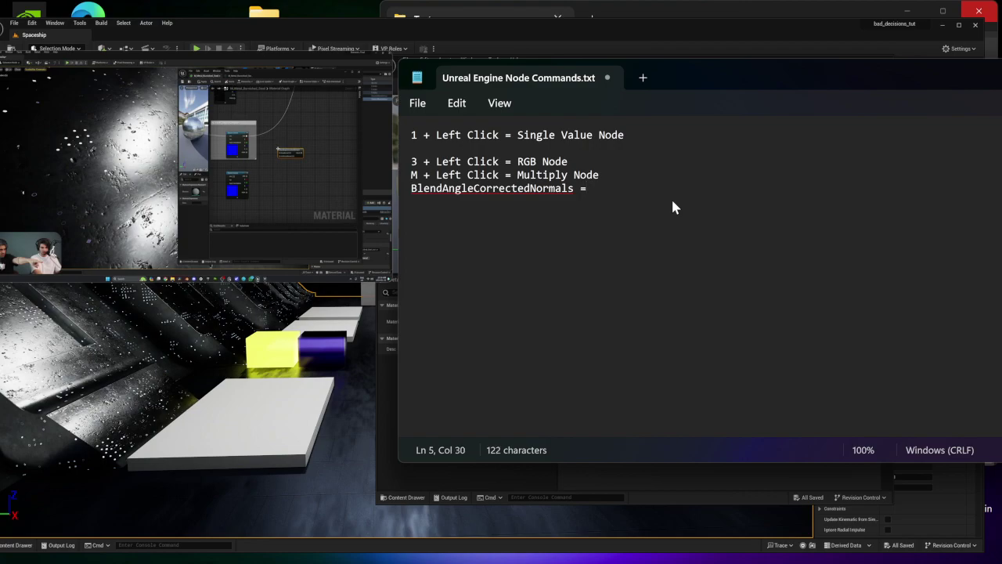
text( Mix Normal maps)
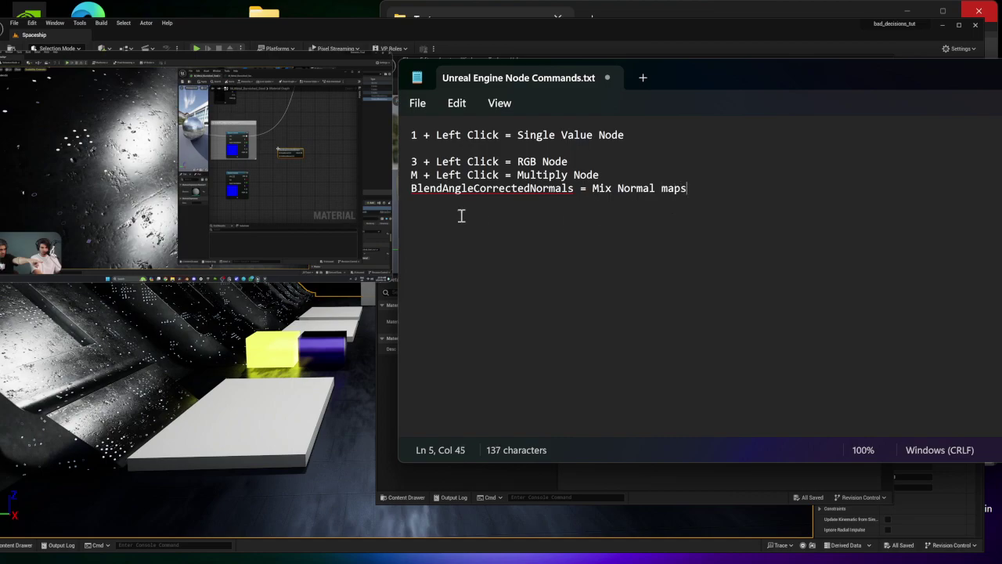
click(430, 104)
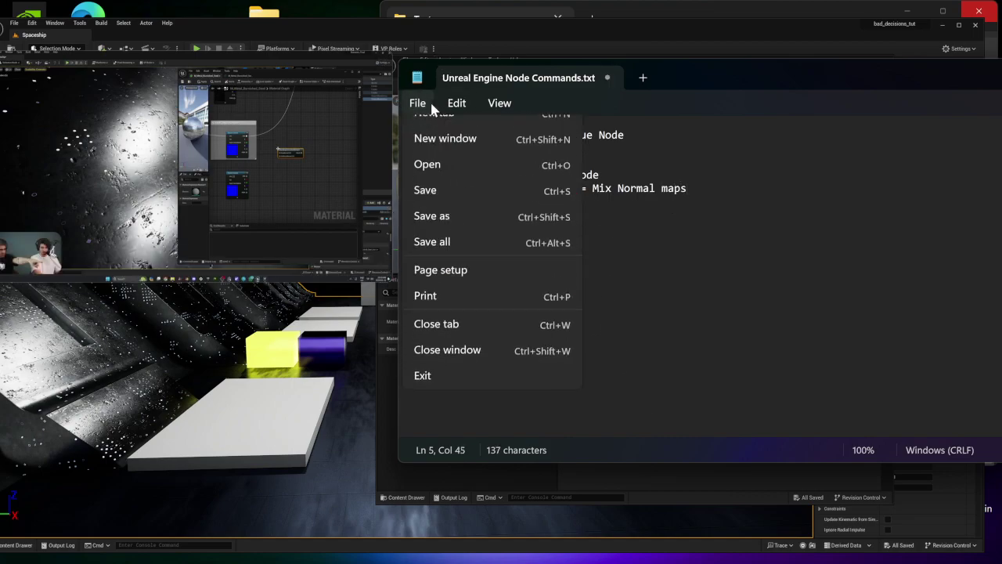
click(429, 202)
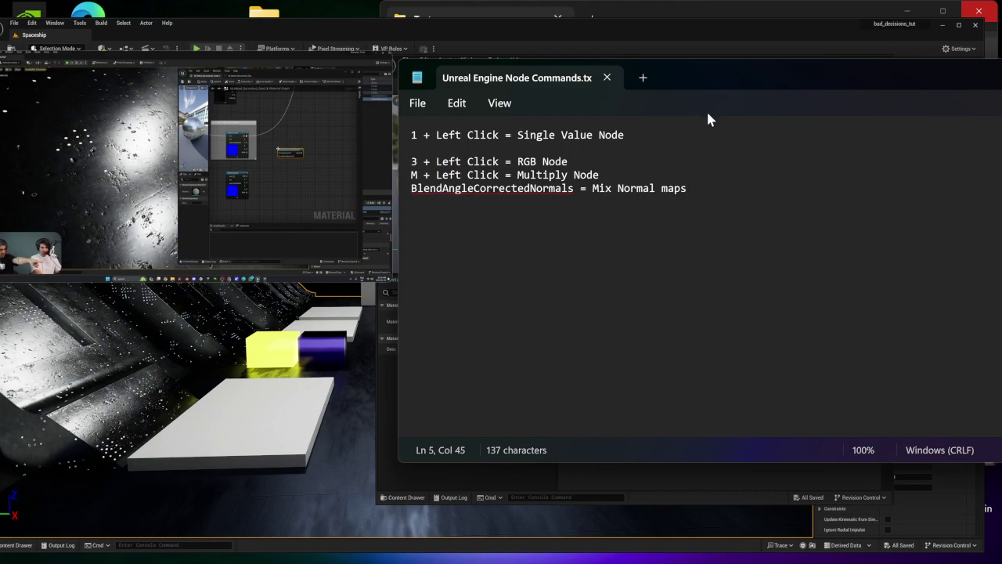
- Insert the line "MfTiling = Tiling to remove repetiveness" between the Multiply Node and BlendAngleCorrectedNormals entries
drag(865, 84, 481, 340)
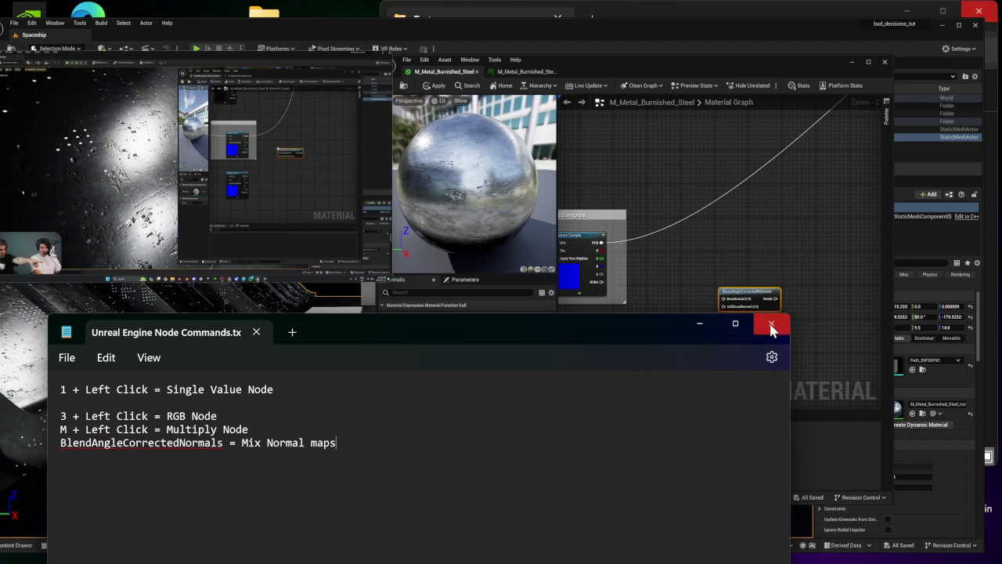
drag(533, 335, 886, 120)
click(555, 258)
click(499, 251)
click(675, 206)
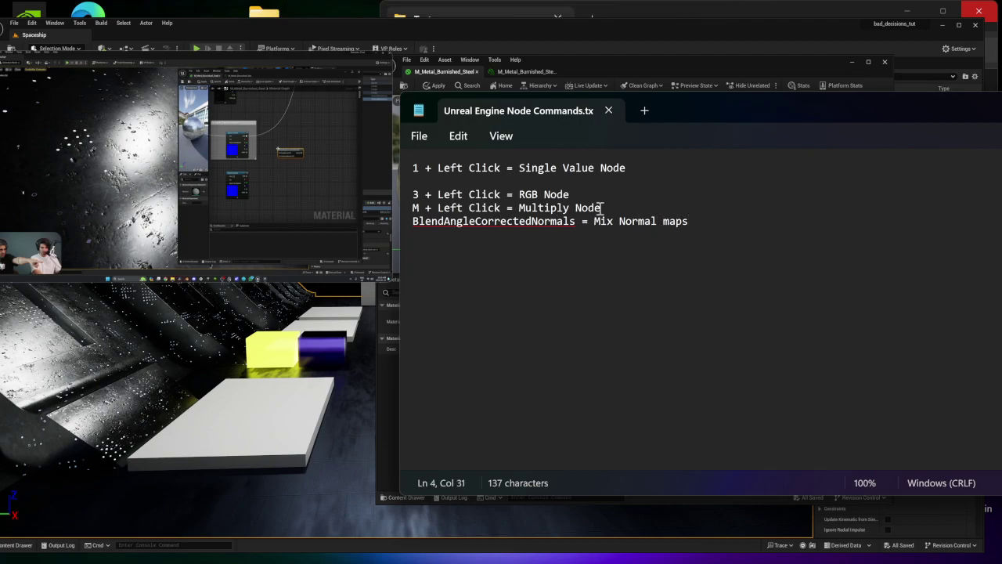
key(Return)
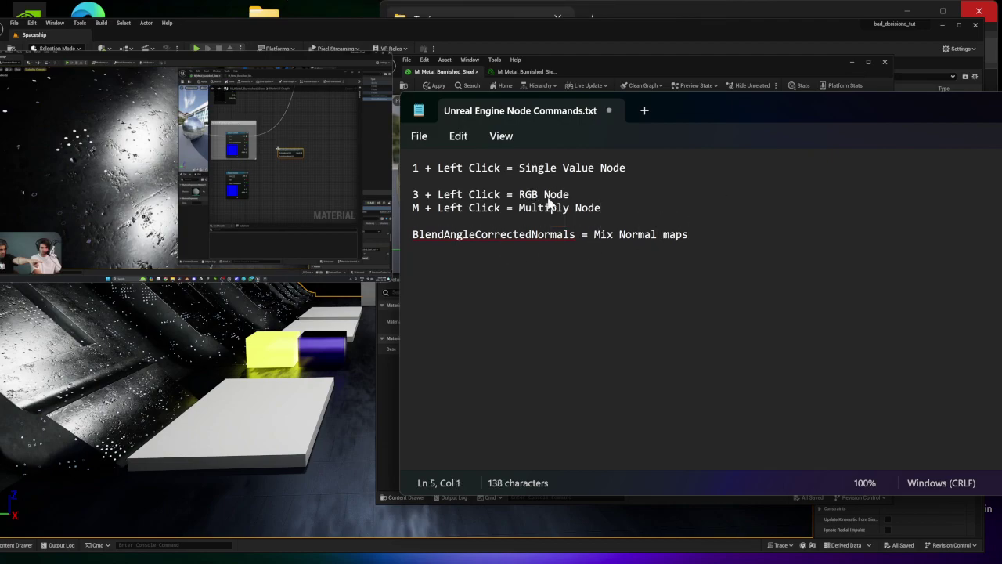
text(mftiling)
key(BackSpace)
text(M)
key(BackSpace)
text(Tiling = Tiling)
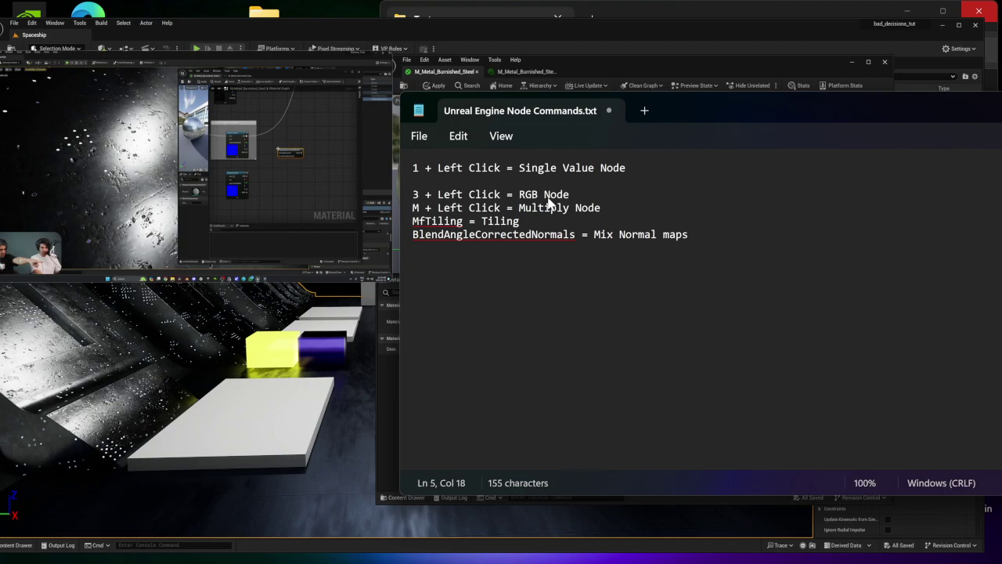
text( to remove repetiveness)
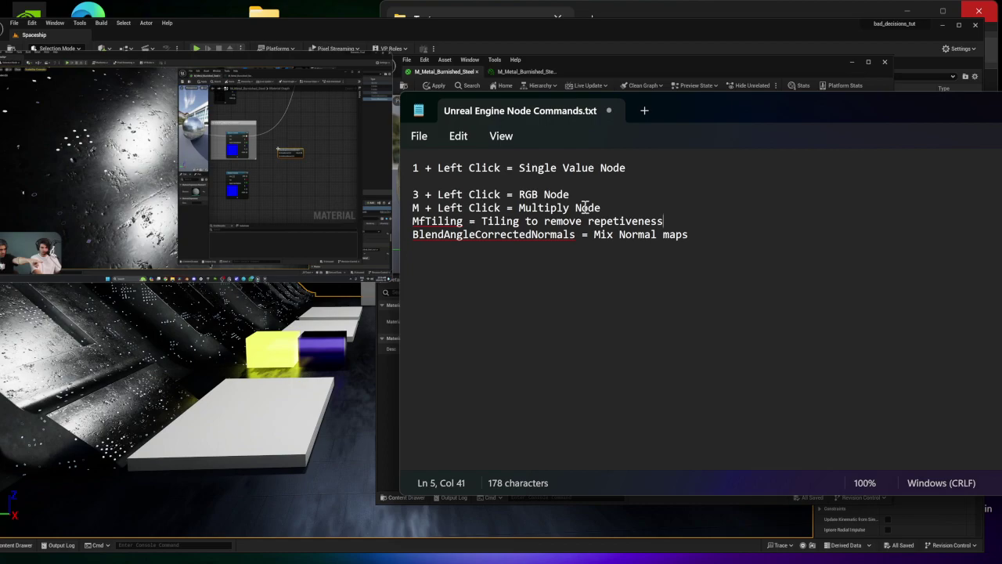
- Correct the last word of the MfTiling entry to "repetitiveness", then save the notes and minimize their window
key(BackSpace)
key(BackSpace)
key(BackSpace)
key(BackSpace)
key(BackSpace)
text(tiveness)
click(778, 284)
click(418, 137)
click(427, 242)
drag(905, 118, 644, 188)
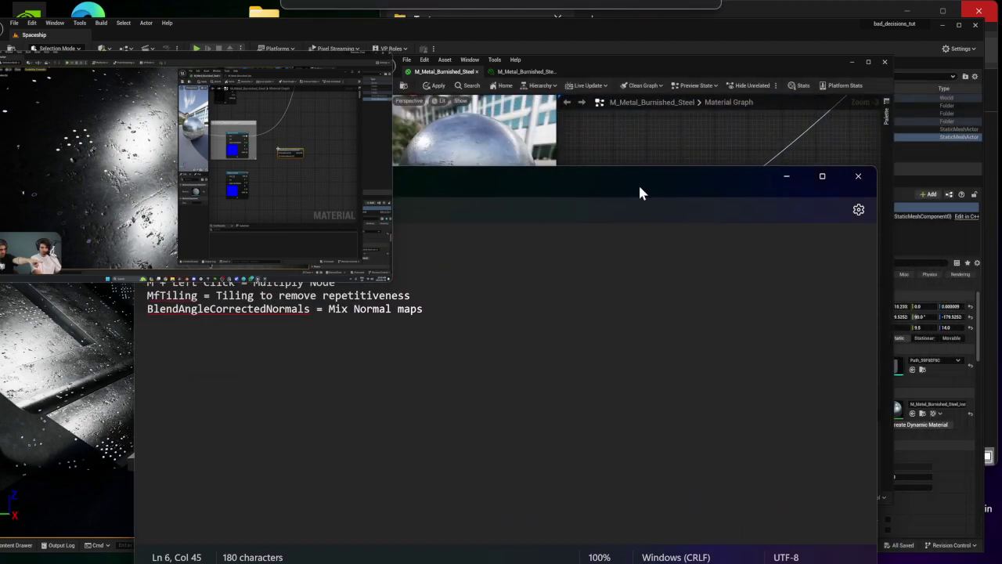
click(777, 178)
- Resume the reference video and move the loose dotGrid normal Texture Sample directly below the commented normal Texture Sample
mouse_move(191, 258)
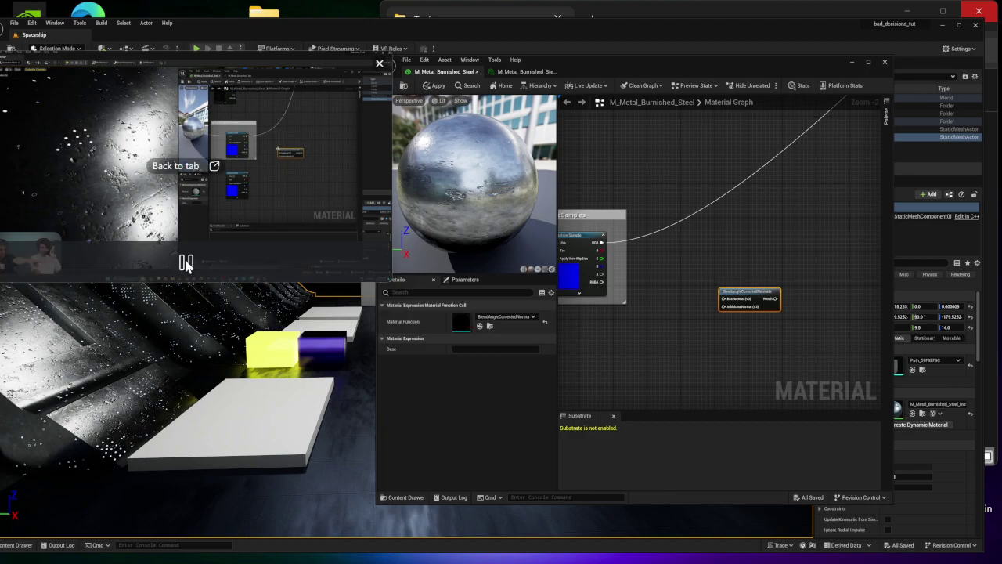
right_drag(612, 368, 767, 262)
scroll(778, 201, down, 3)
scroll(729, 230, up, 2)
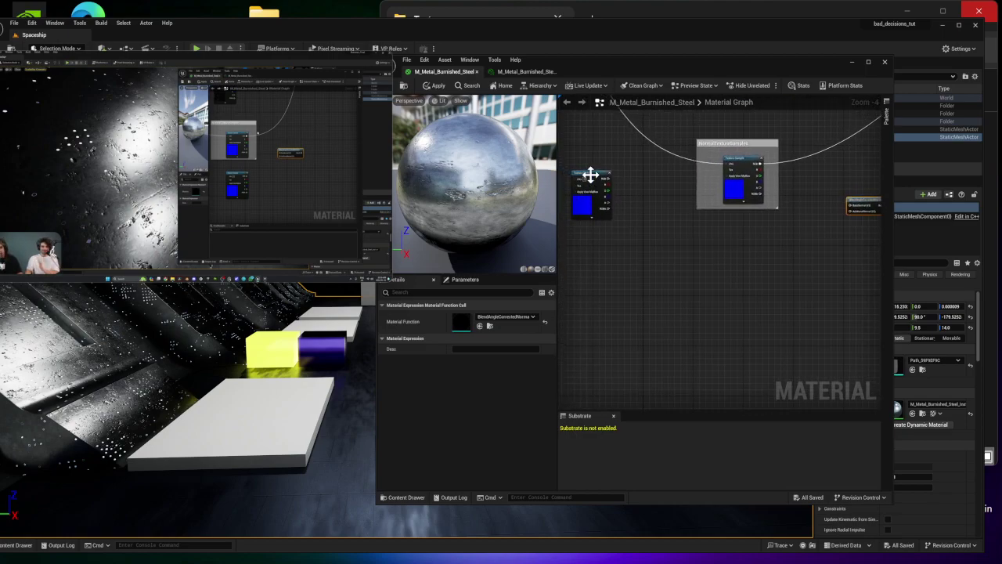
drag(588, 174, 742, 251)
right_drag(821, 268, 725, 286)
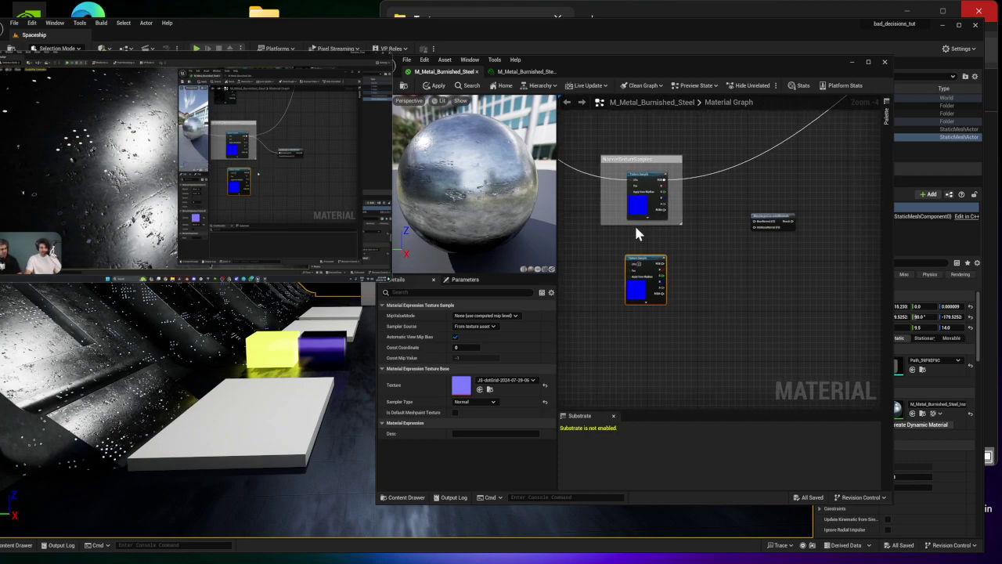
- Connect the upper Texture Sample's RGB to BaseNormal and the lower one's RGB to AdditionalNormal on BlendAngleCorrectedNormals
drag(664, 180, 756, 224)
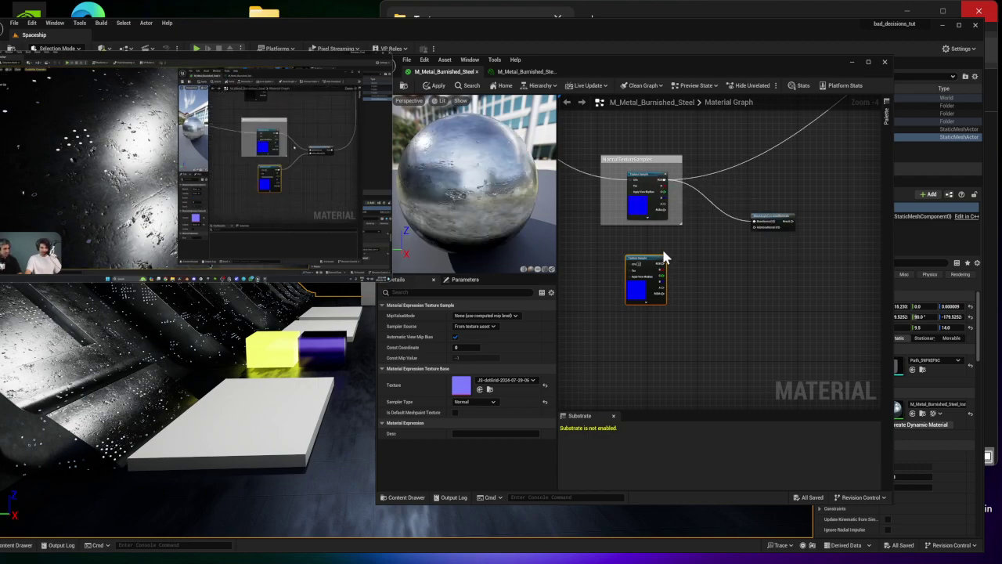
drag(662, 264, 754, 229)
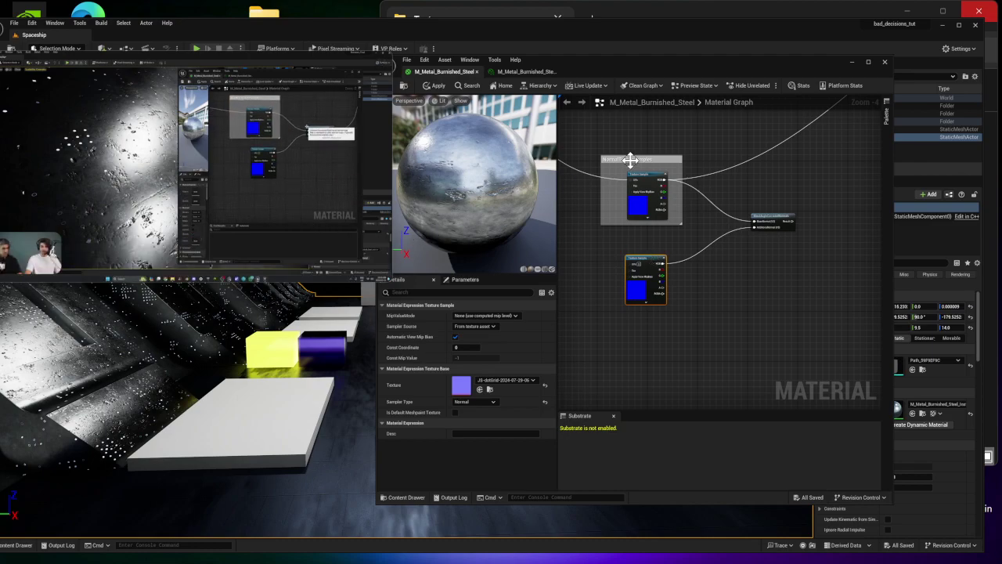
mouse_move(274, 232)
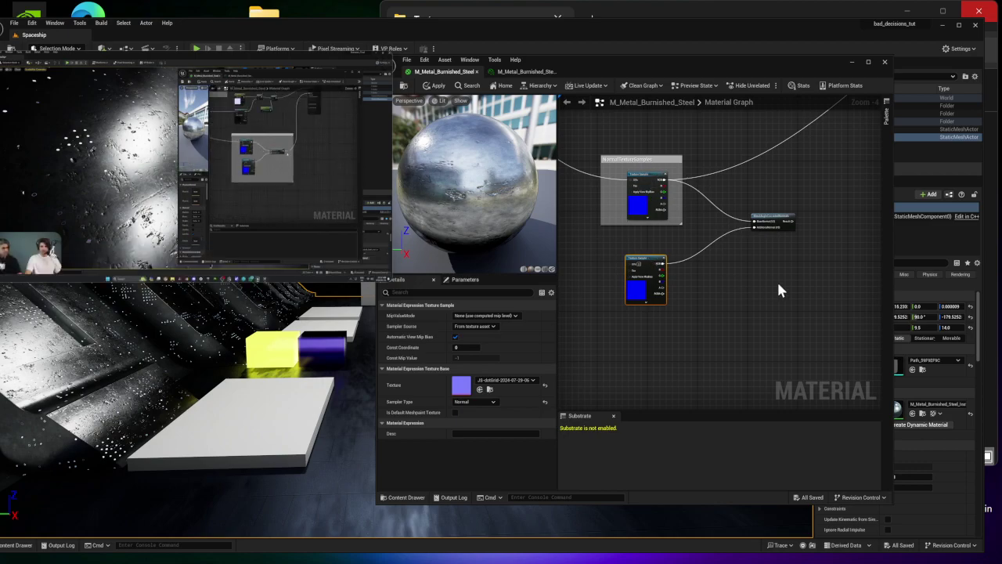
- Pause the reference video and enlarge the normal map comment box to enclose both Texture Samples and the BlendAngleCorrectedNormals node
right_drag(774, 287, 729, 289)
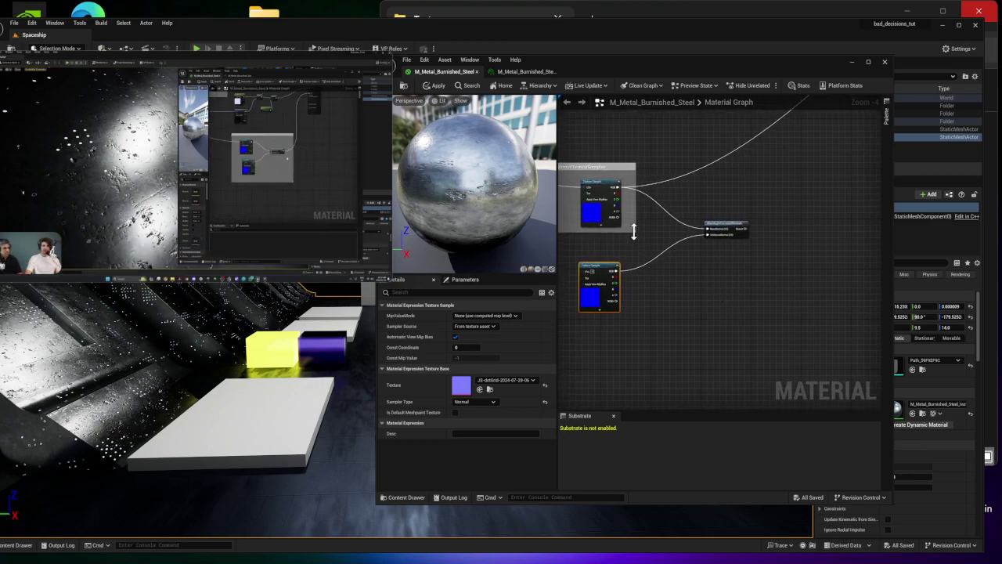
mouse_move(636, 232)
mouse_down()
mouse_move(658, 255)
mouse_move(637, 237)
mouse_up()
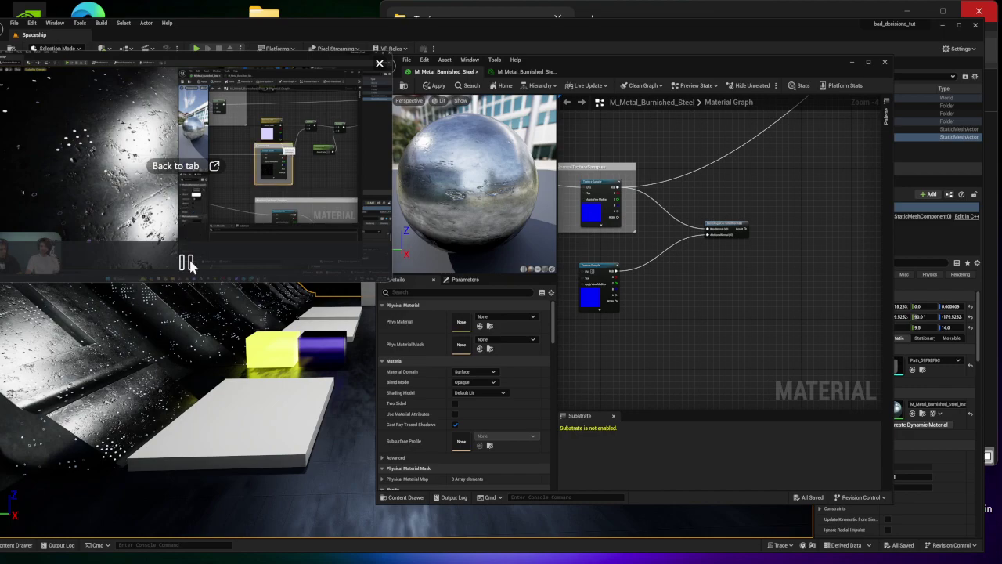
click(187, 262)
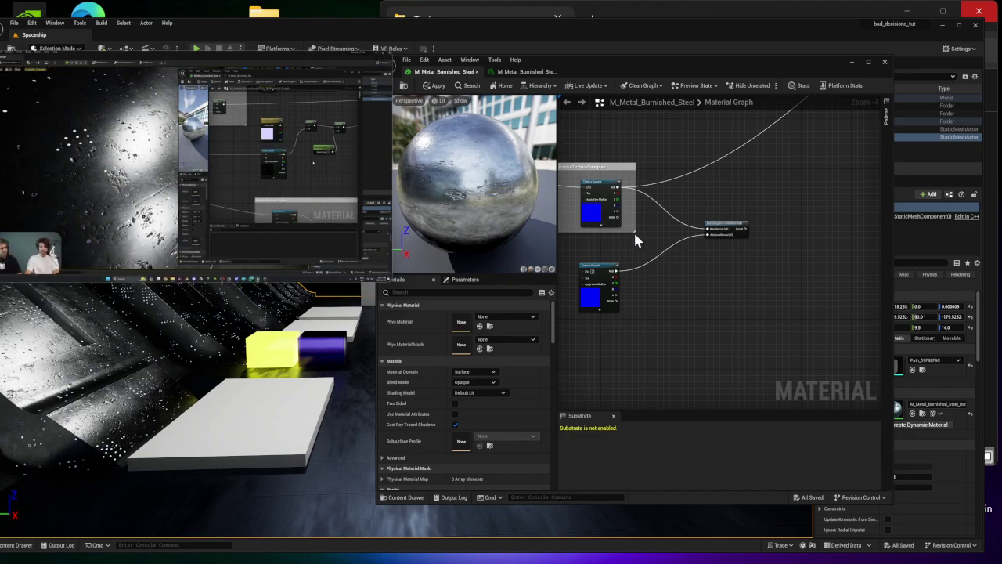
drag(635, 233, 670, 323)
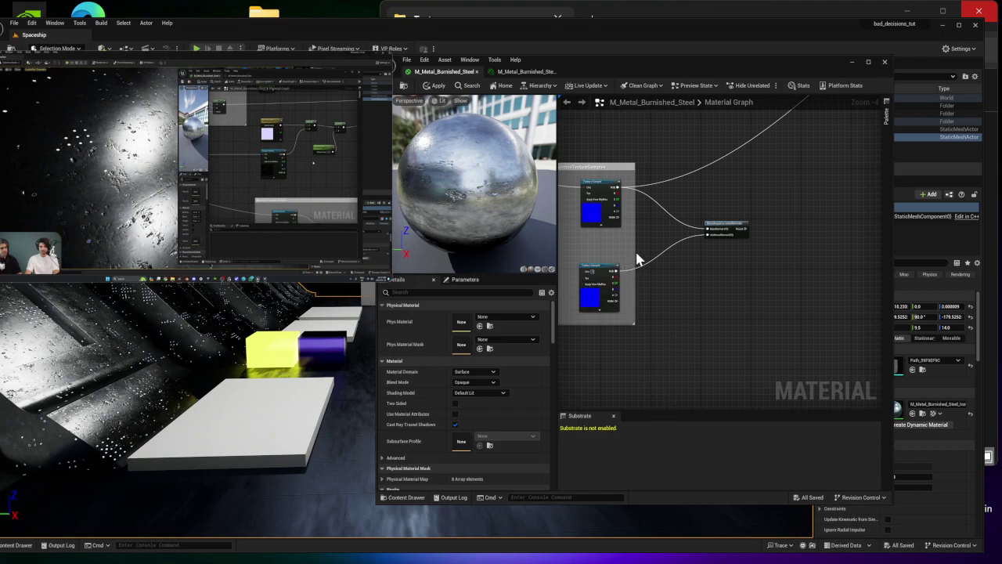
drag(634, 250, 974, 265)
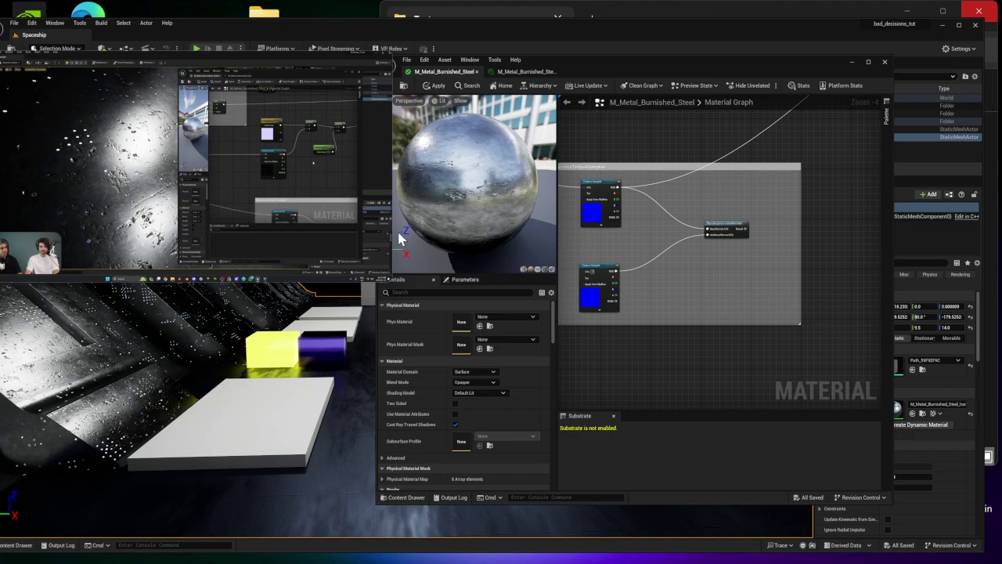
- Return to the Notepad notes and add the line "C on highlighted Node = Background window for organization" at the end
click(658, 13)
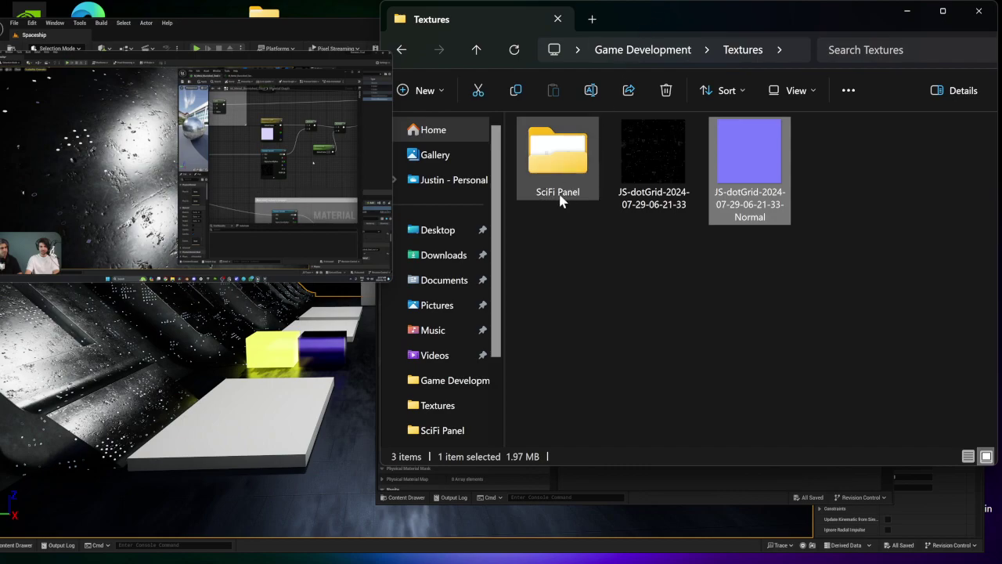
key(alt+Tab)
key(alt+Tab)
key(alt+Tab)
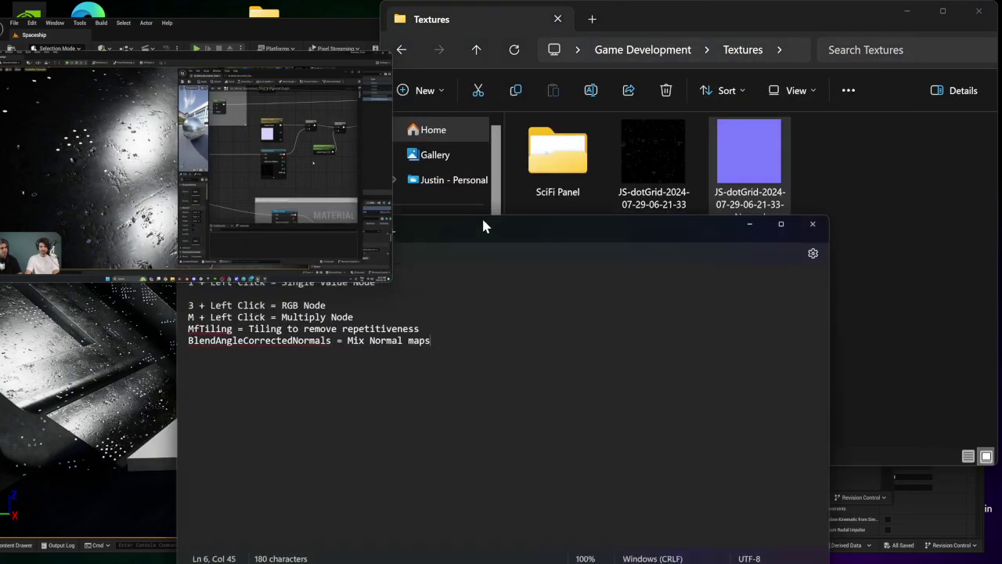
click(202, 404)
drag(488, 177, 771, 43)
click(779, 220)
key(Return)
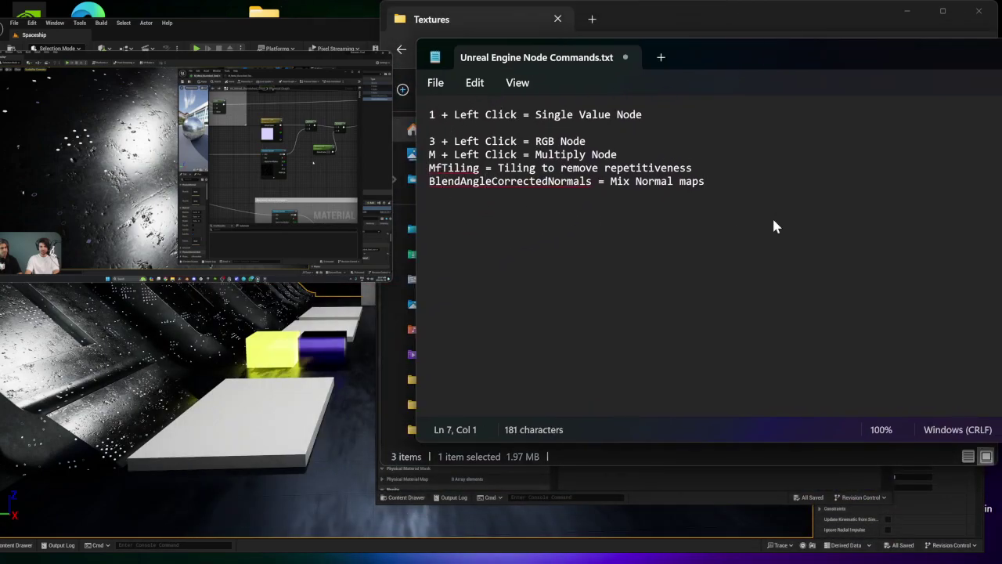
text(C on highlighted Node =)
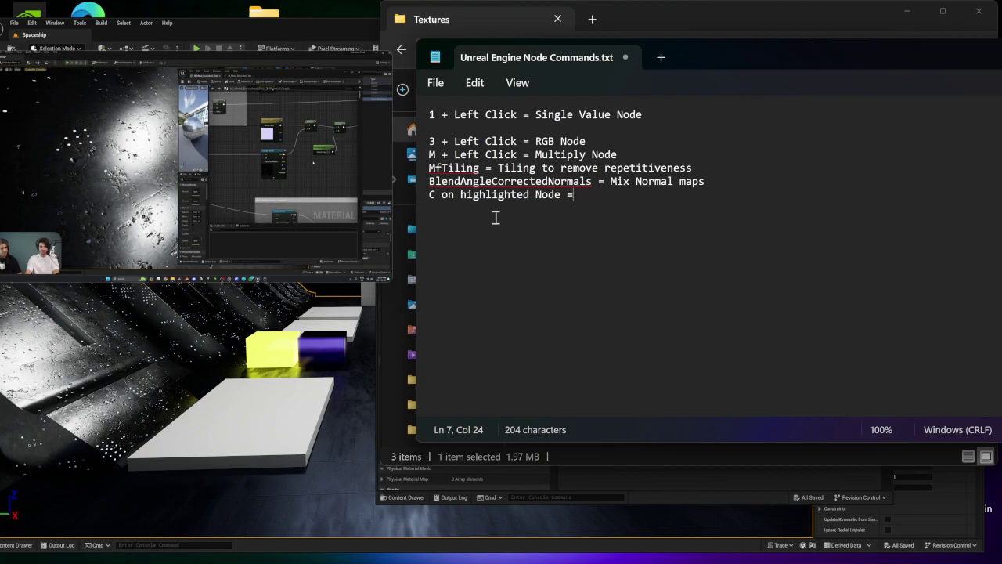
text( Background window for orga)
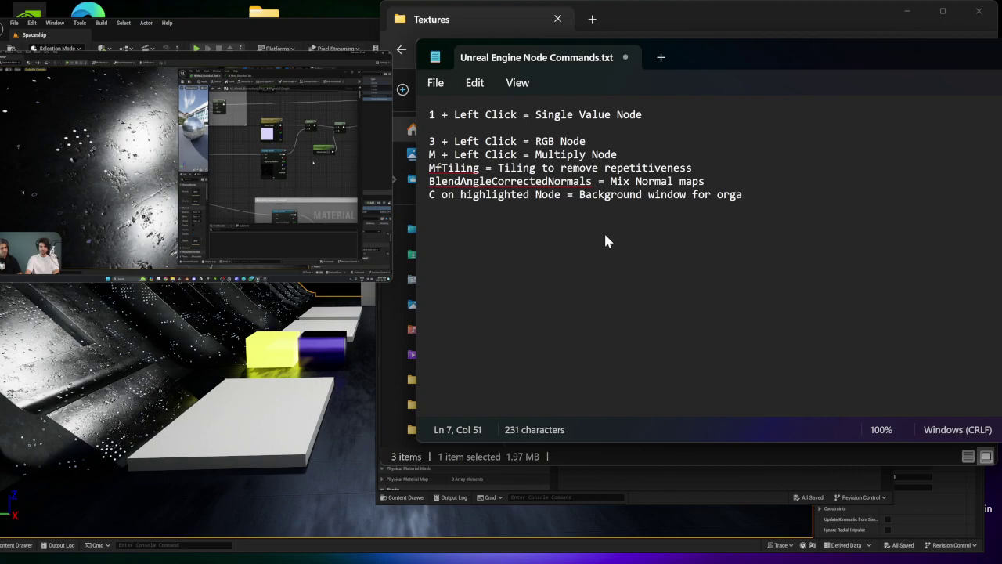
text(nization)
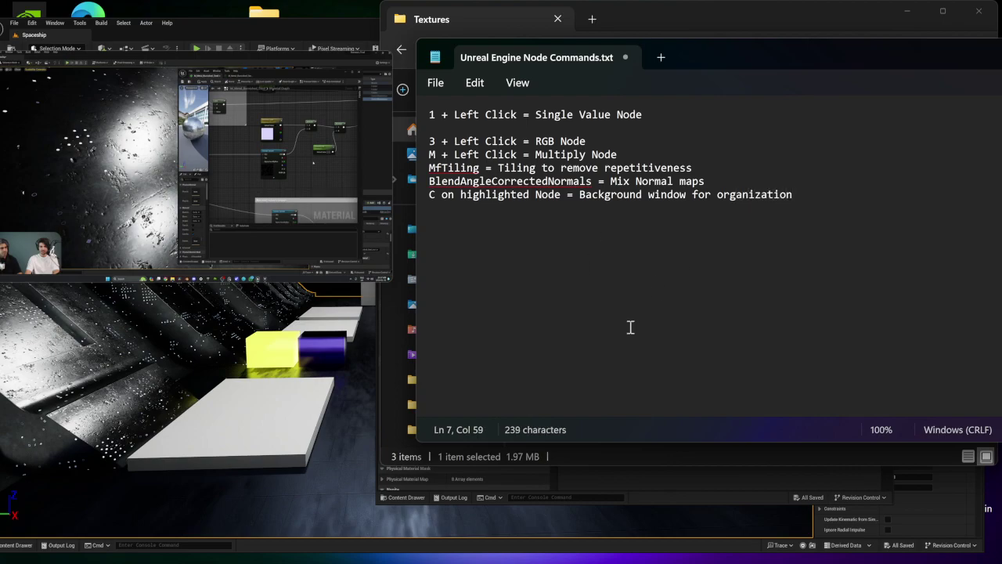
- Save Unreal Engine Node Commands.txt and minimize the Textures folder window
click(435, 83)
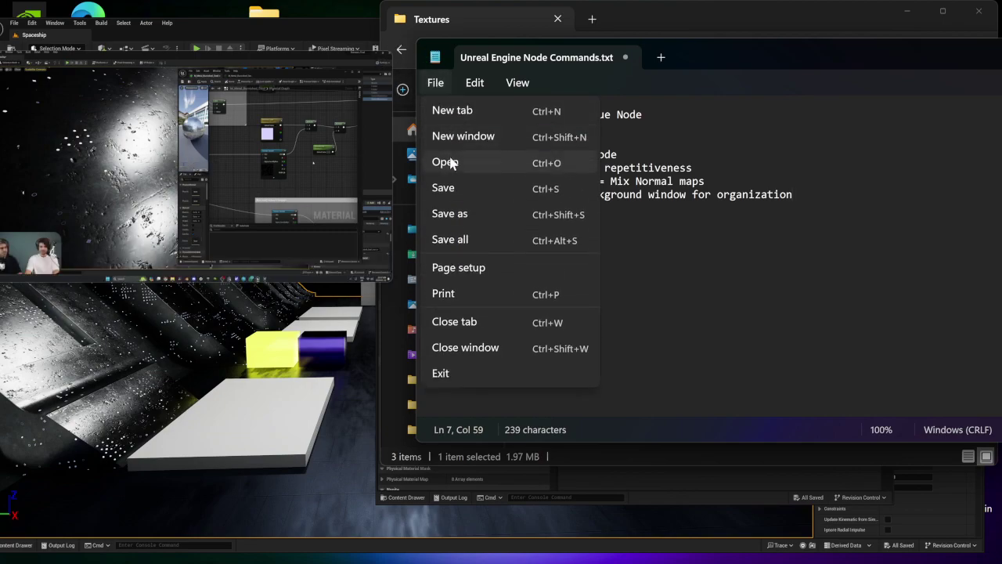
click(443, 188)
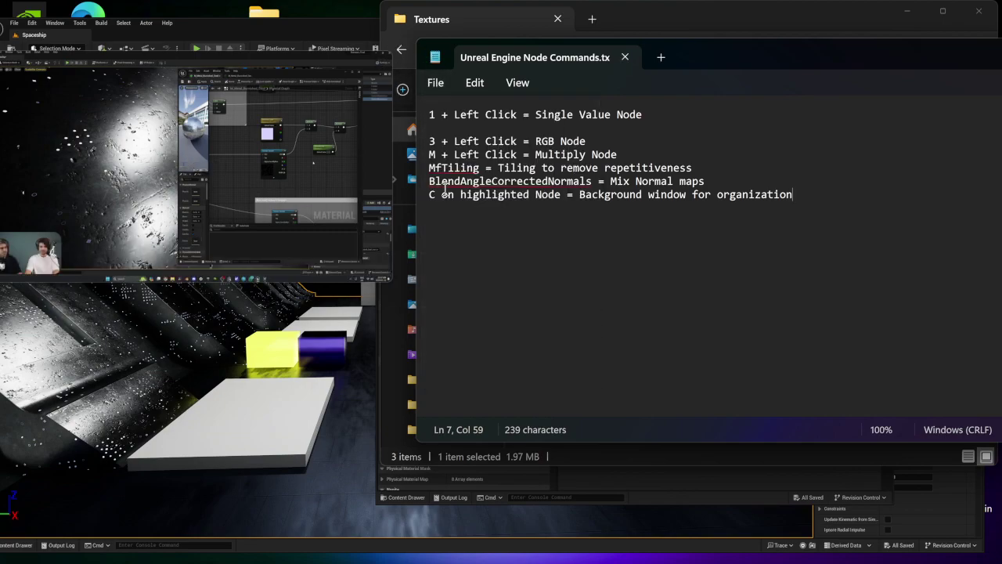
click(908, 11)
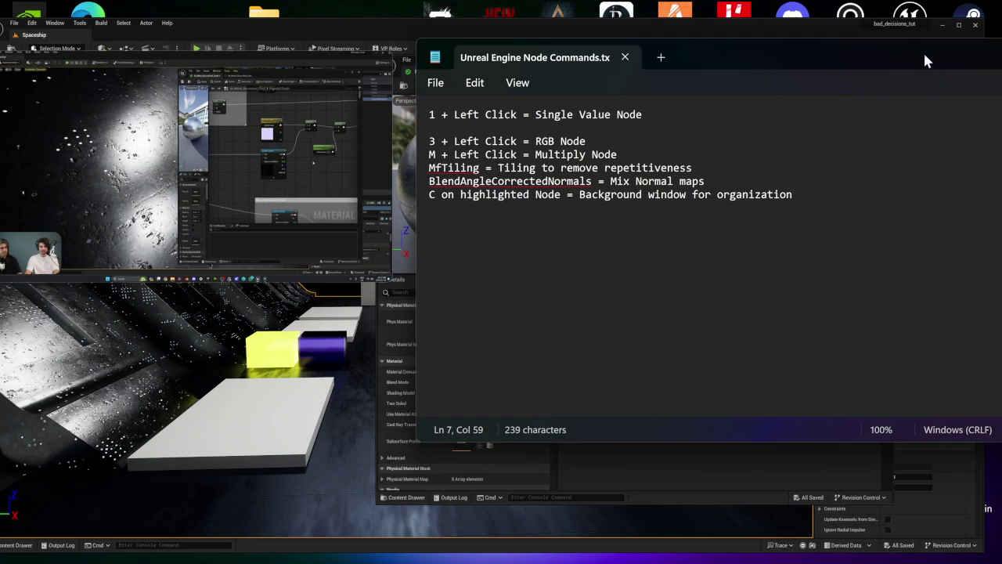
- Minimize the Notepad notes and resume the reference video beside the M_Metal_Burnished_Steel graph
drag(928, 59, 783, 60)
click(902, 59)
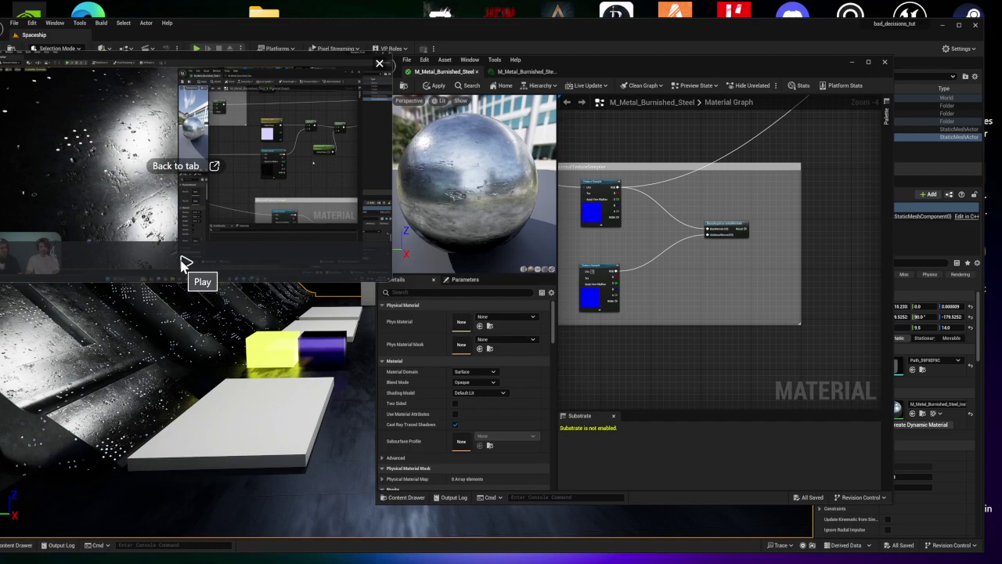
right_drag(679, 141, 641, 145)
click(186, 262)
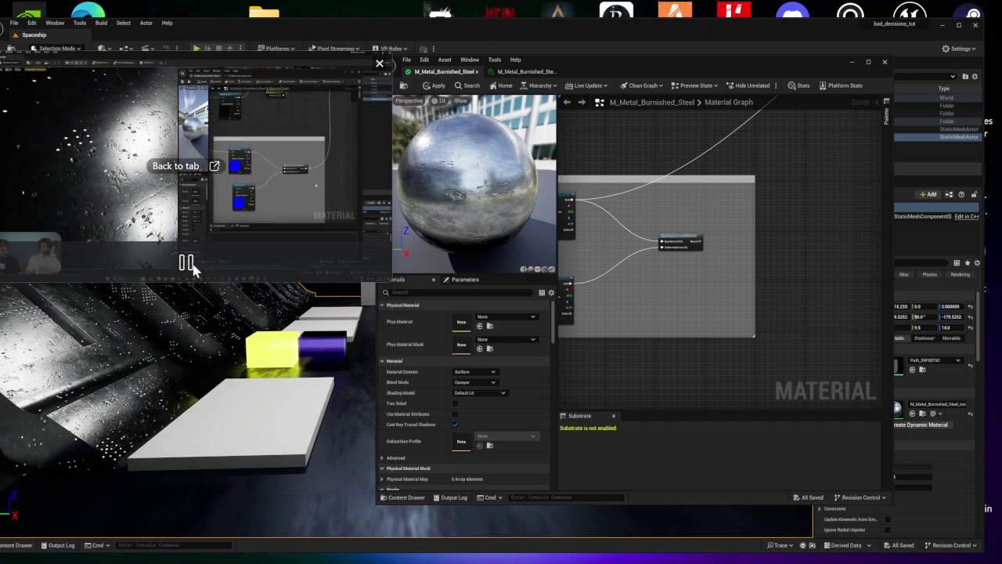
- Move the main material output node lower and connect the BlendAngleCorrectedNormals Result to its Normal input
right_drag(828, 156, 608, 375)
right_drag(695, 296, 658, 296)
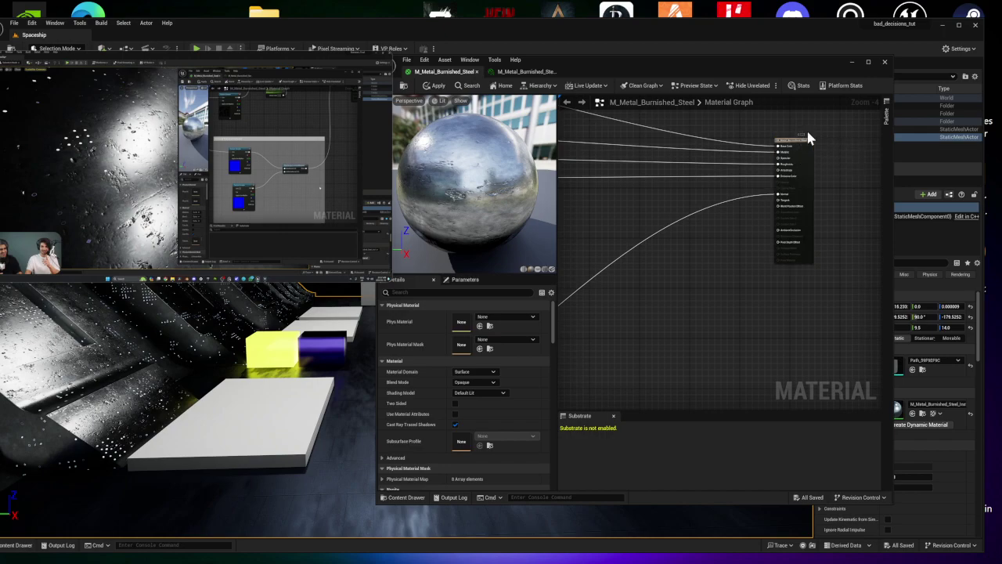
drag(805, 142, 819, 208)
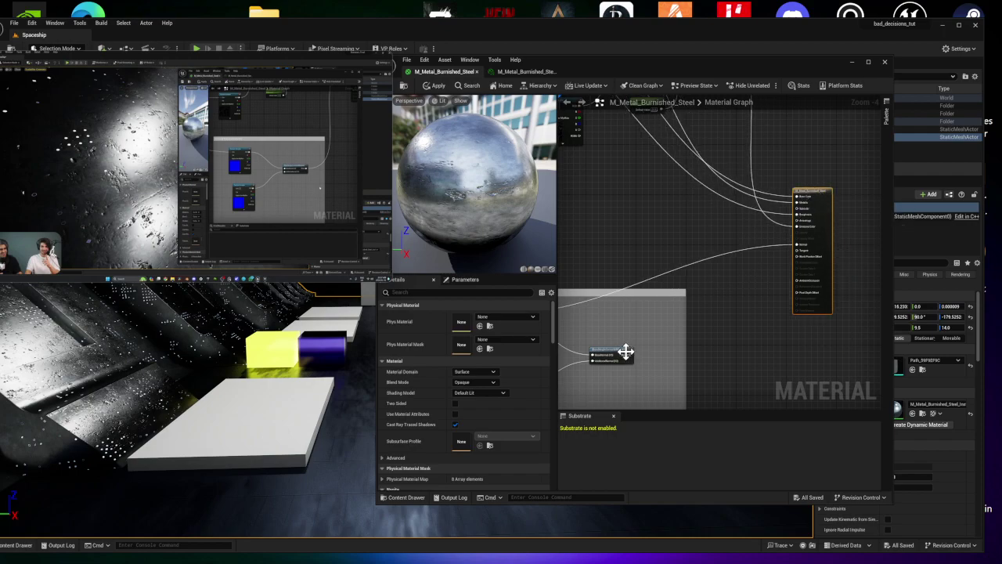
drag(628, 355, 797, 244)
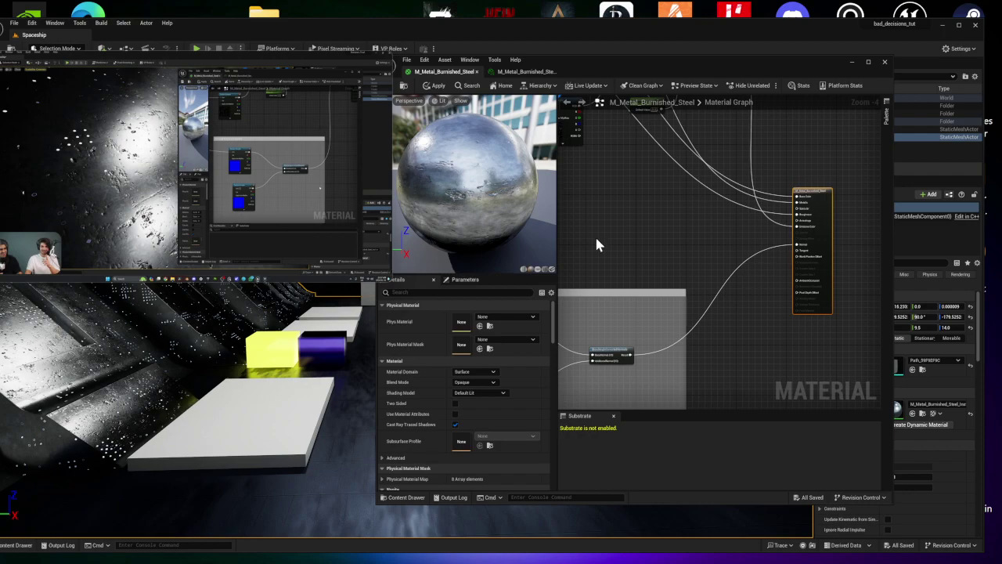
- Apply the blended normals to M_Metal_Burnished_Steel and inspect the metal surfaces in the level viewport
mouse_move(181, 256)
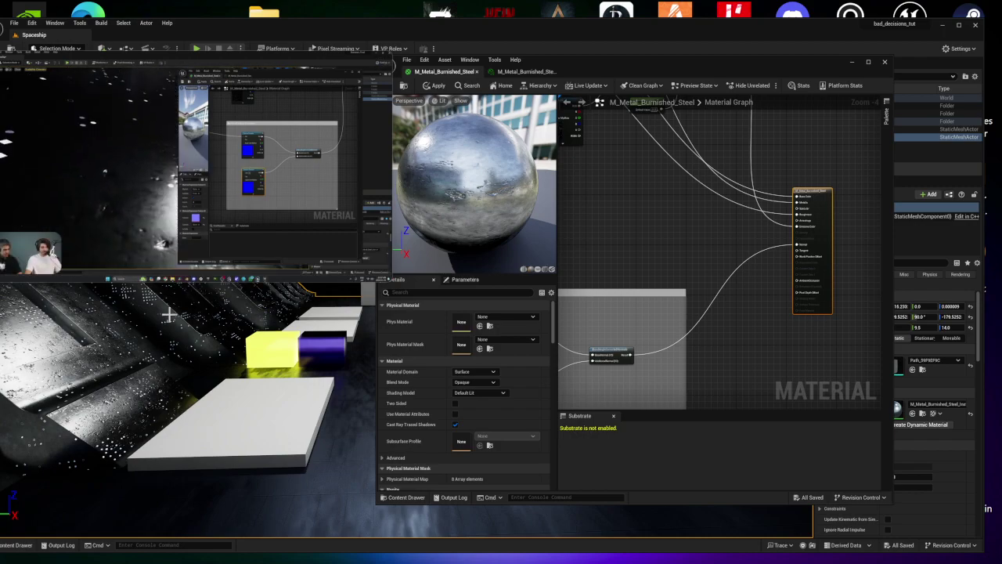
right_drag(190, 395, 75, 403)
click(438, 86)
right_drag(188, 407, 217, 396)
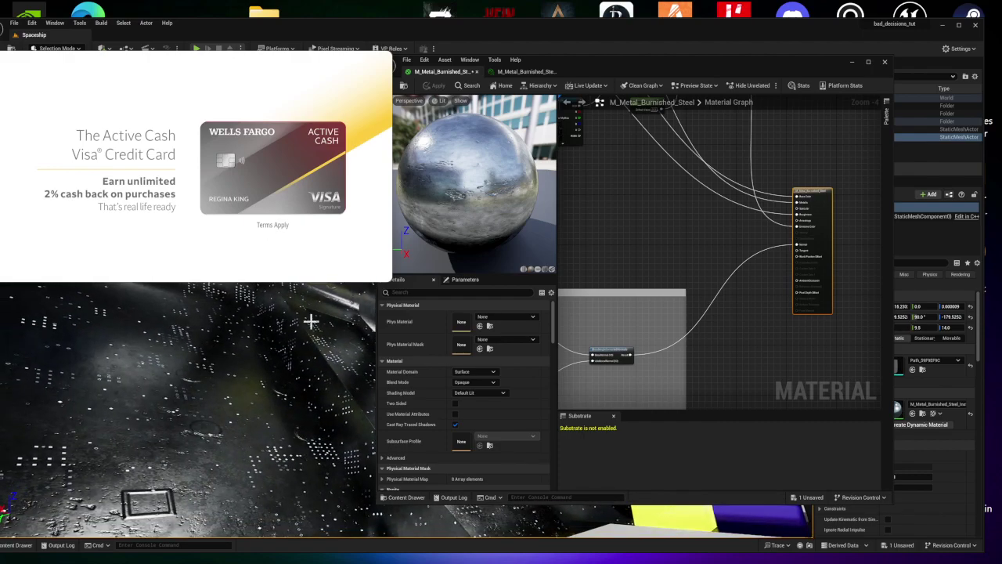
right_drag(641, 220, 805, 152)
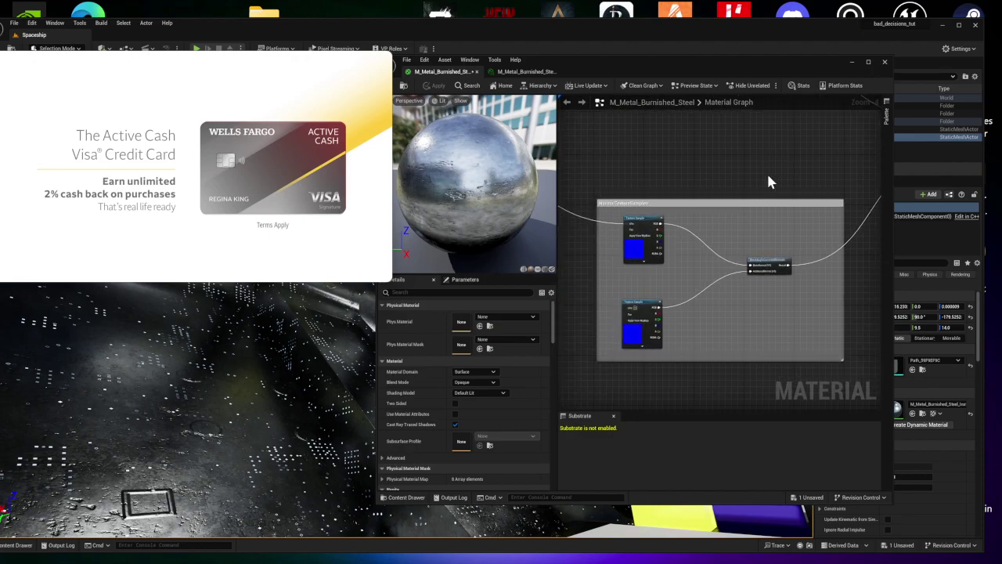
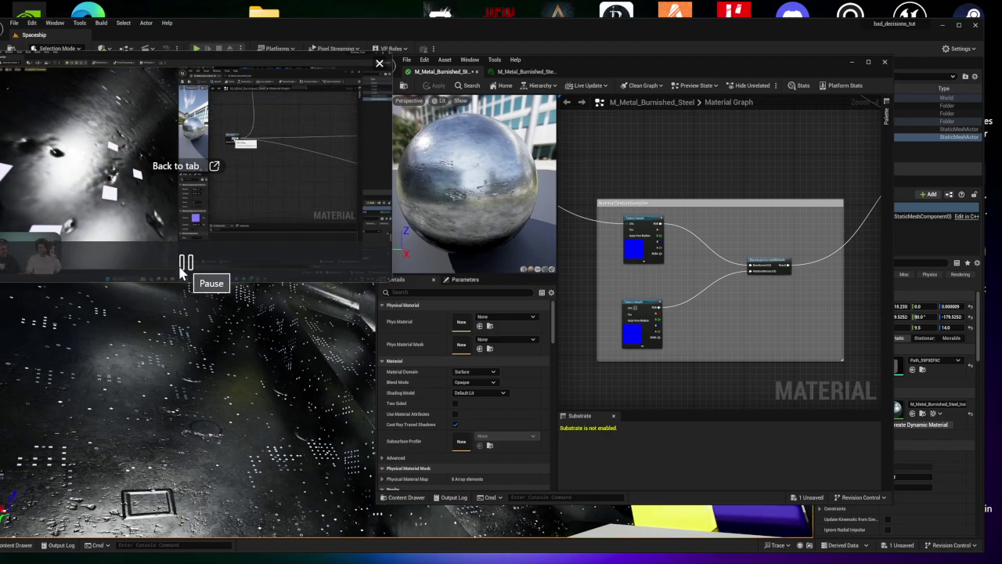
- Pause the reference video and move the MF_Tiling node down, closer to the height of the normal map comment box
click(182, 270)
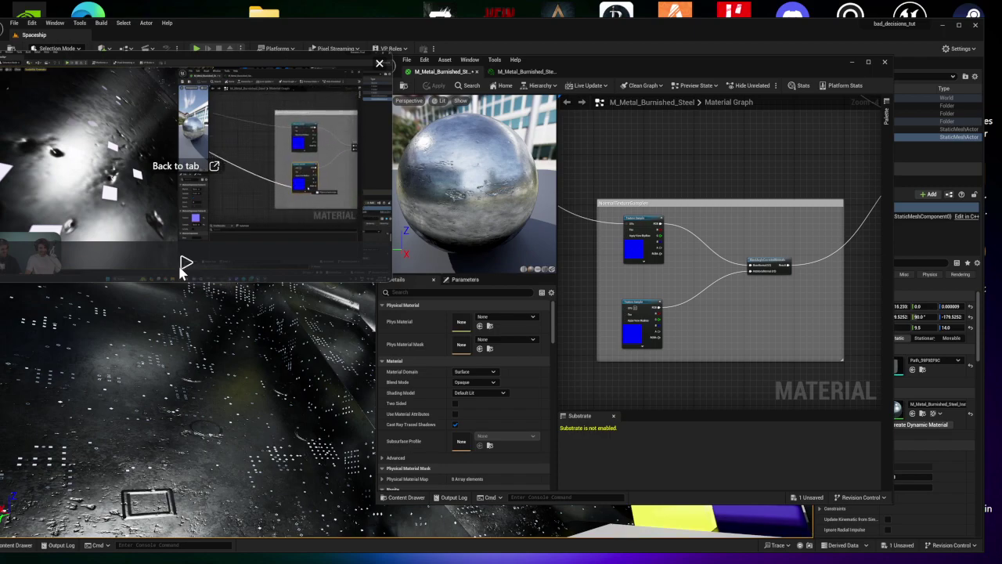
right_drag(569, 276, 810, 245)
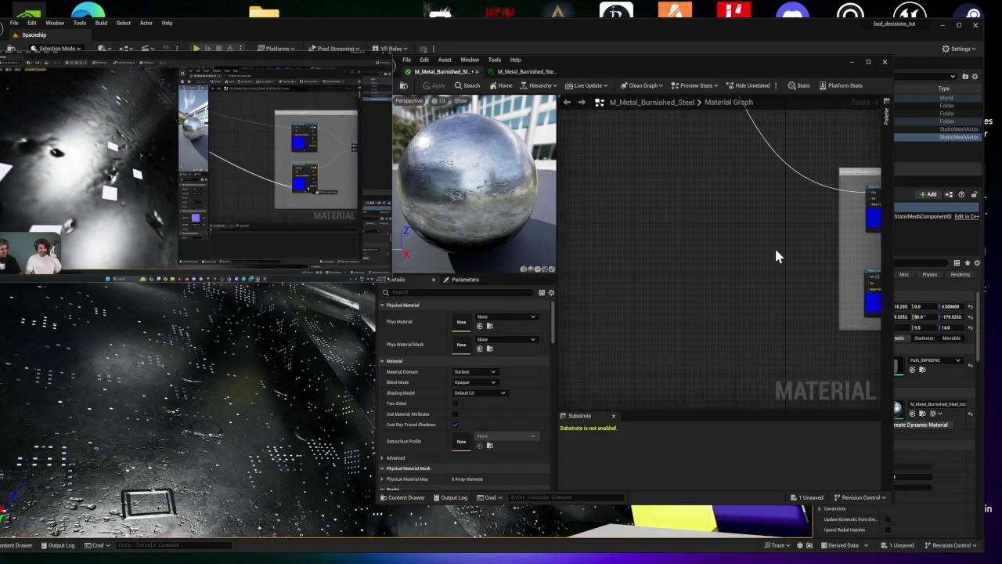
scroll(570, 209, down, 3)
right_drag(588, 215, 652, 285)
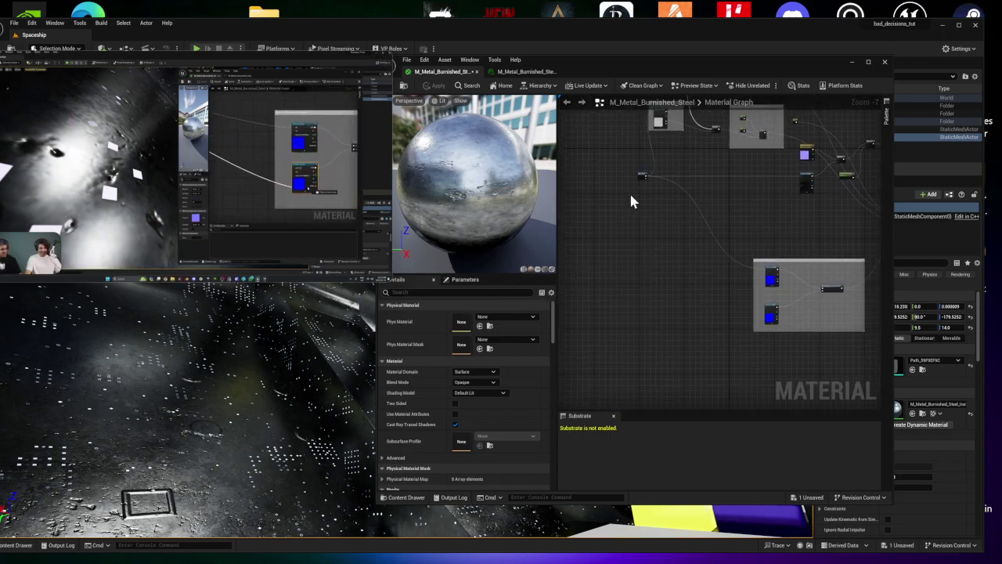
drag(623, 248, 625, 245)
drag(642, 175, 647, 259)
scroll(661, 292, up, 4)
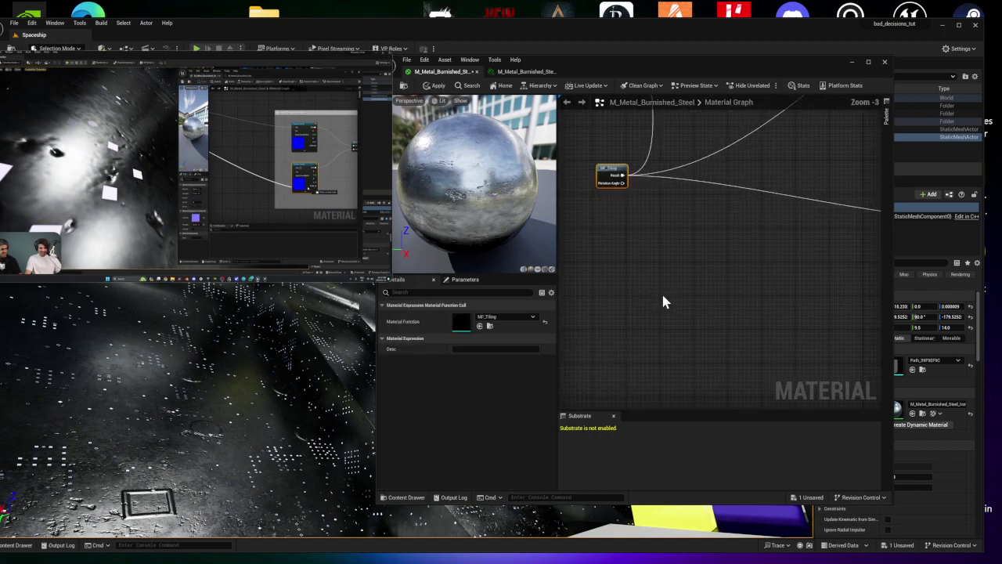
- Connect the MF_Tiling Result to the UVs input of the lower normal map Texture Sample
scroll(785, 266, down, 1)
right_drag(785, 266, 696, 263)
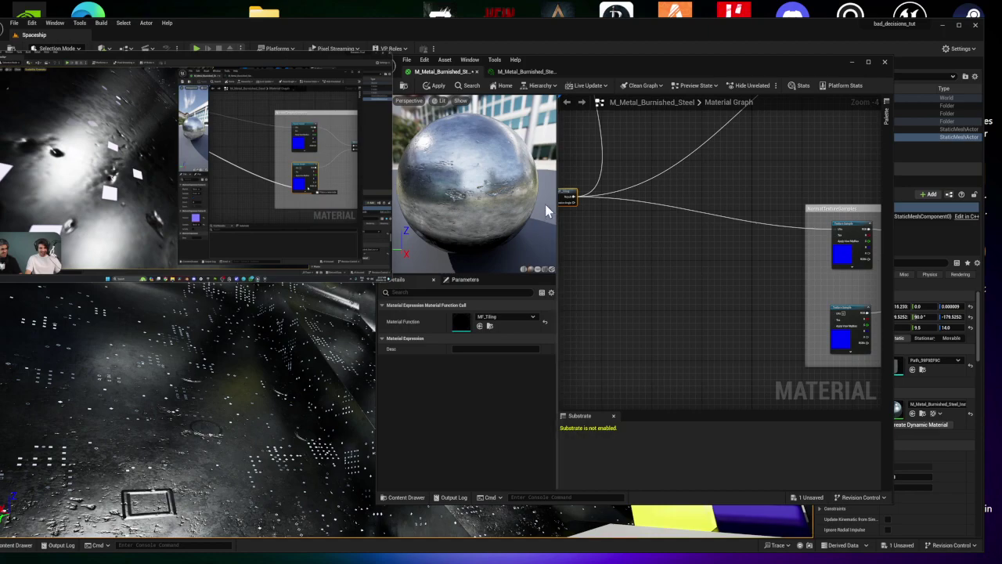
drag(575, 200, 593, 207)
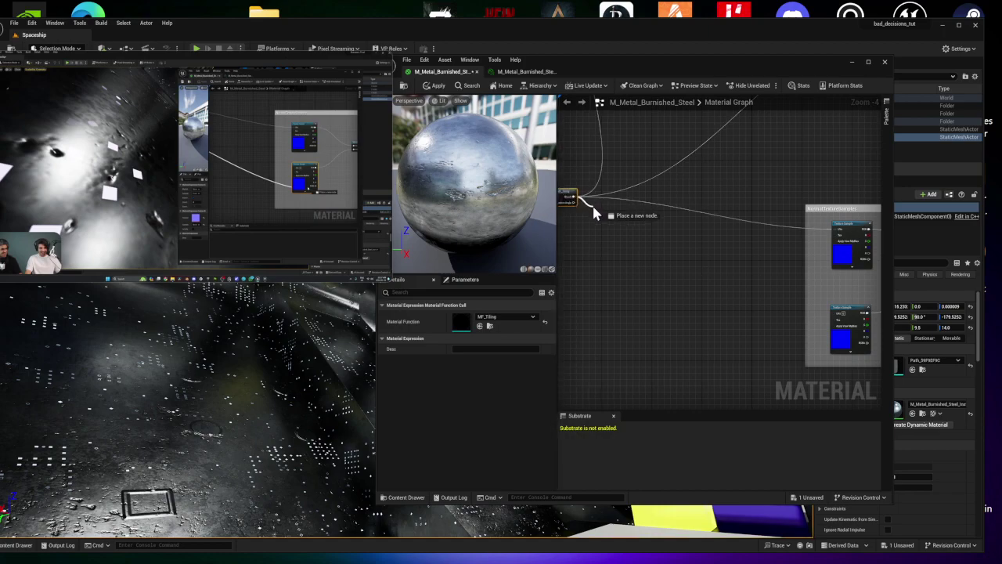
drag(641, 257, 835, 312)
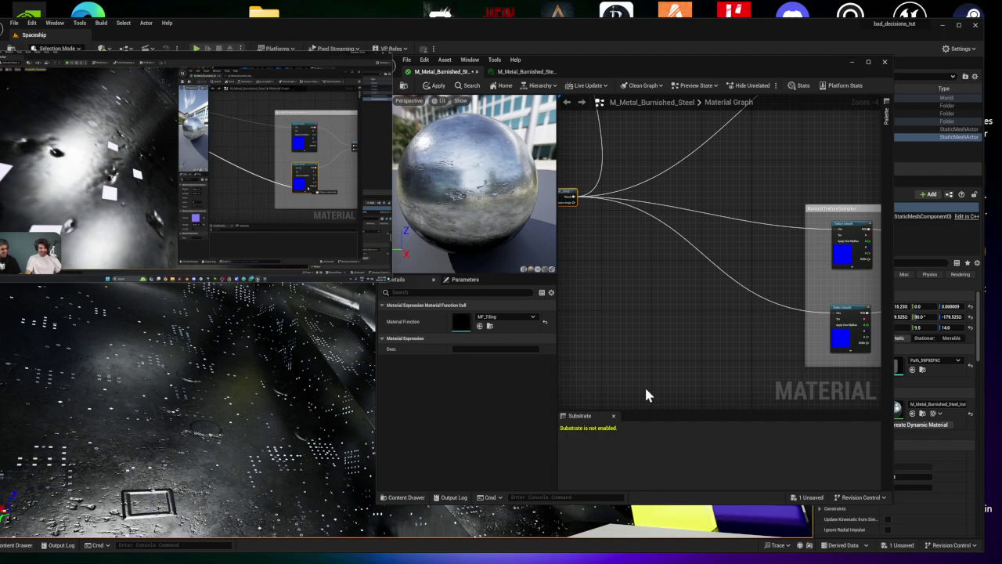
- Switch to the Notepad notes and append "( Results connected to UVs)" to the end of the MfTiling line
key(alt+Tab)
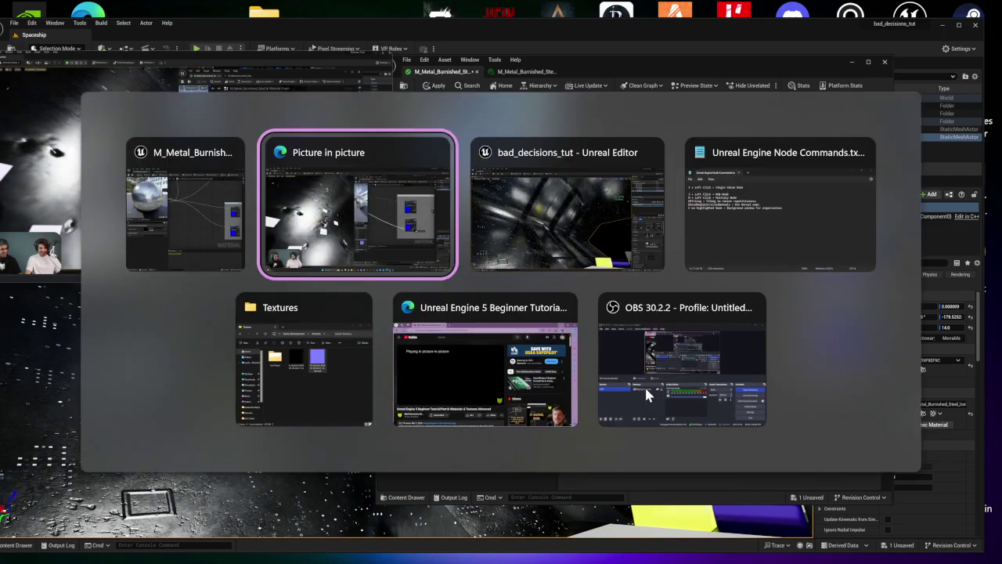
key(alt+Tab)
key(alt+Tab)
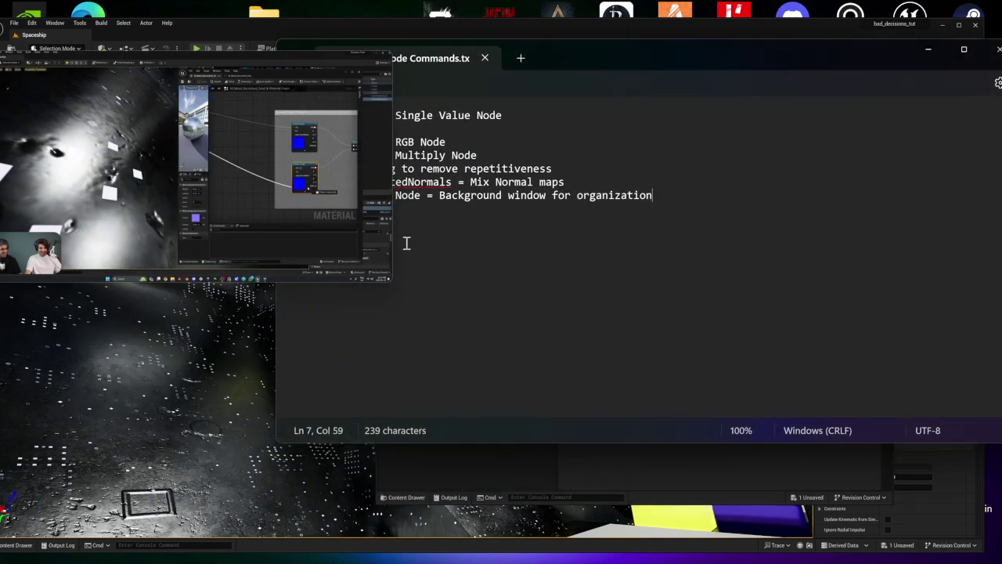
drag(535, 62, 691, 72)
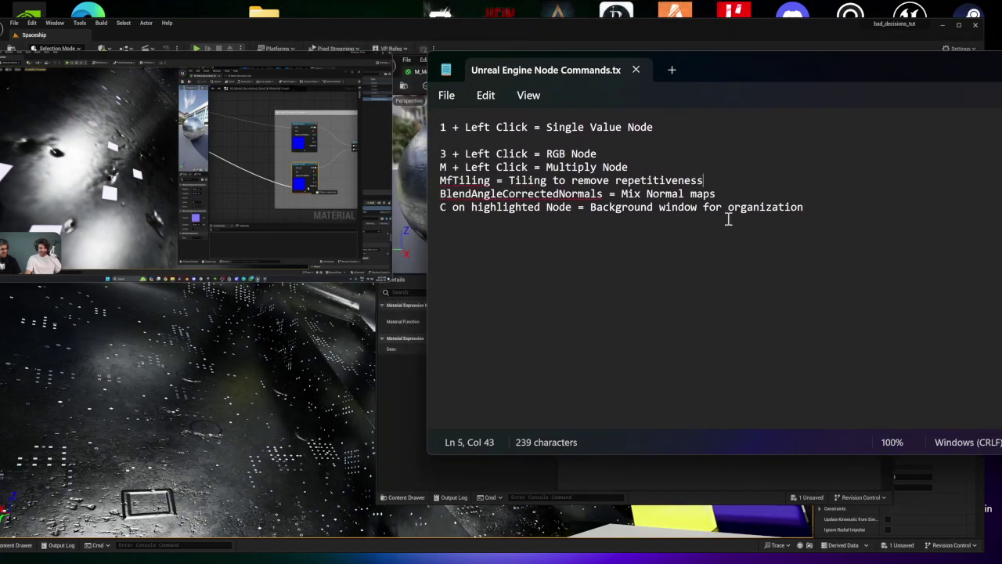
text(( Results connect)
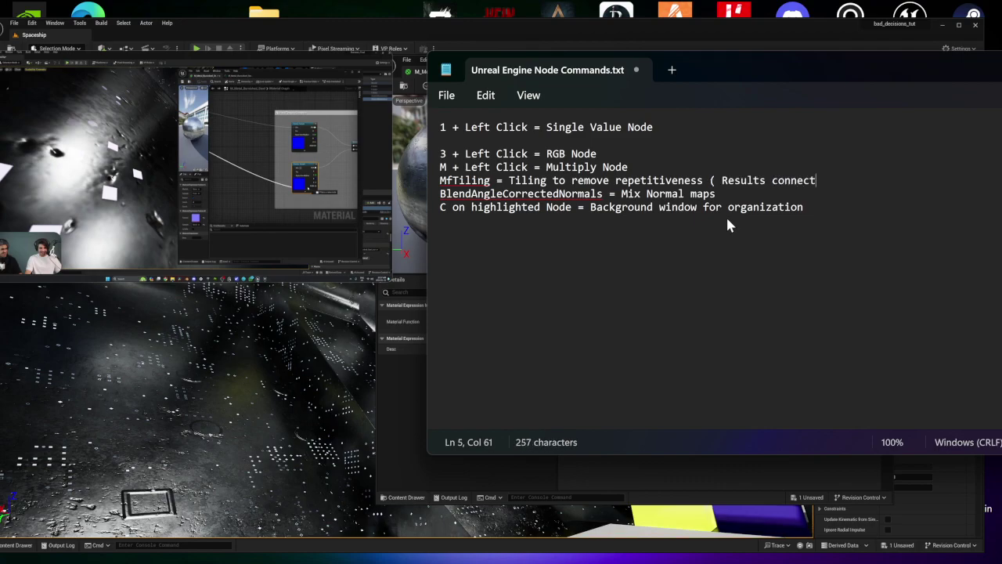
text(ed to UVs)
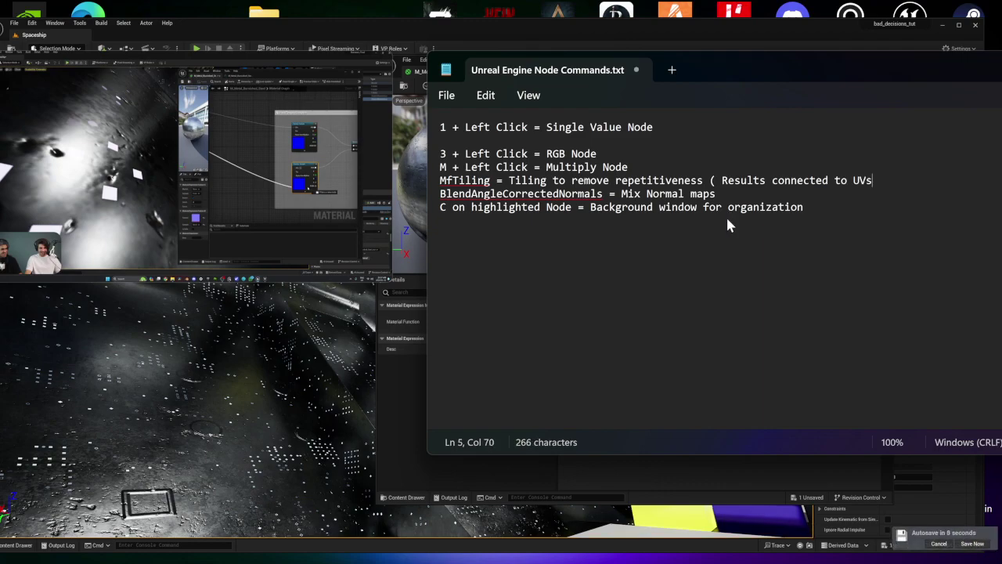
text())
- Save Unreal Engine Node Commands.txt and minimize the notes window
drag(806, 66, 593, 74)
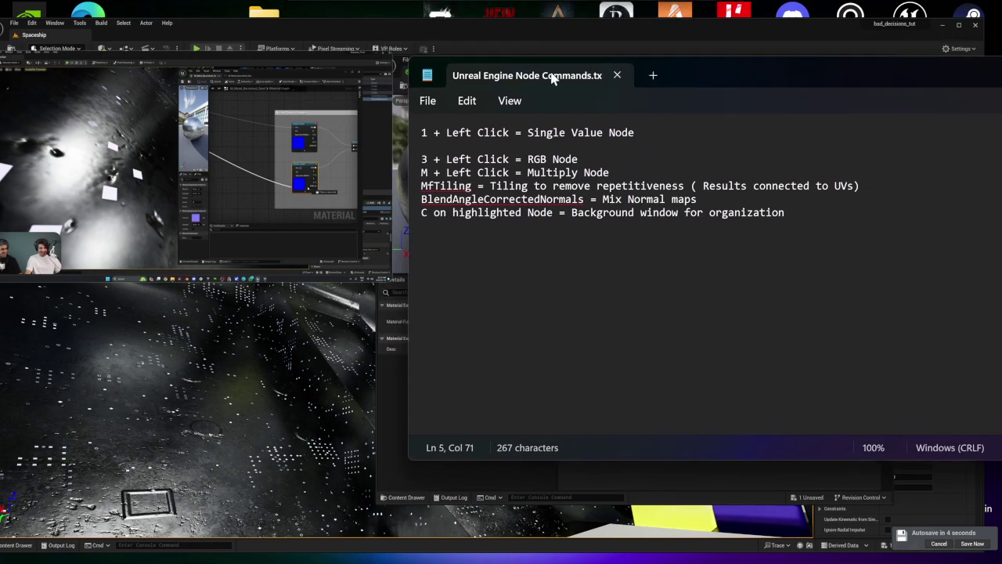
click(428, 100)
click(447, 201)
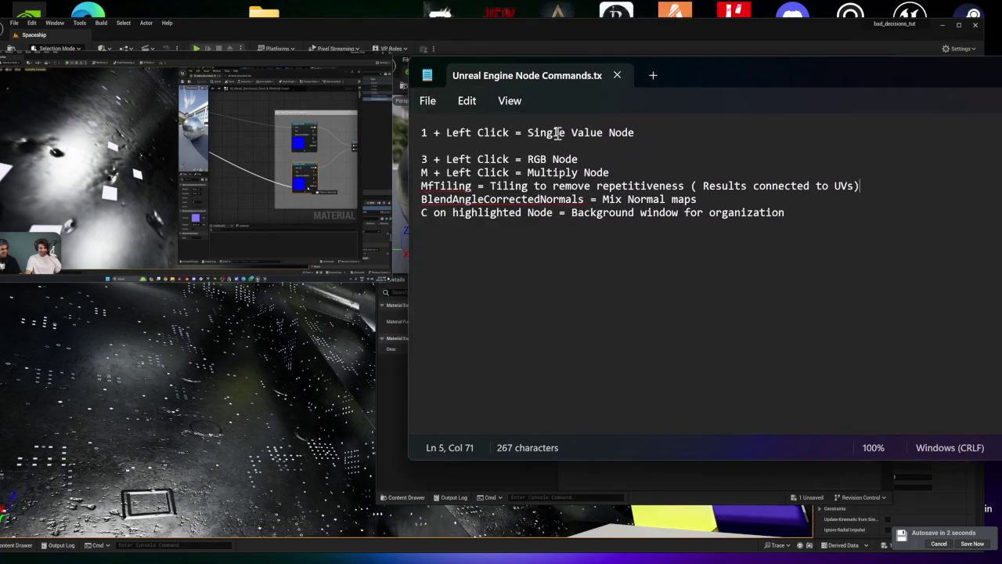
drag(748, 78, 581, 107)
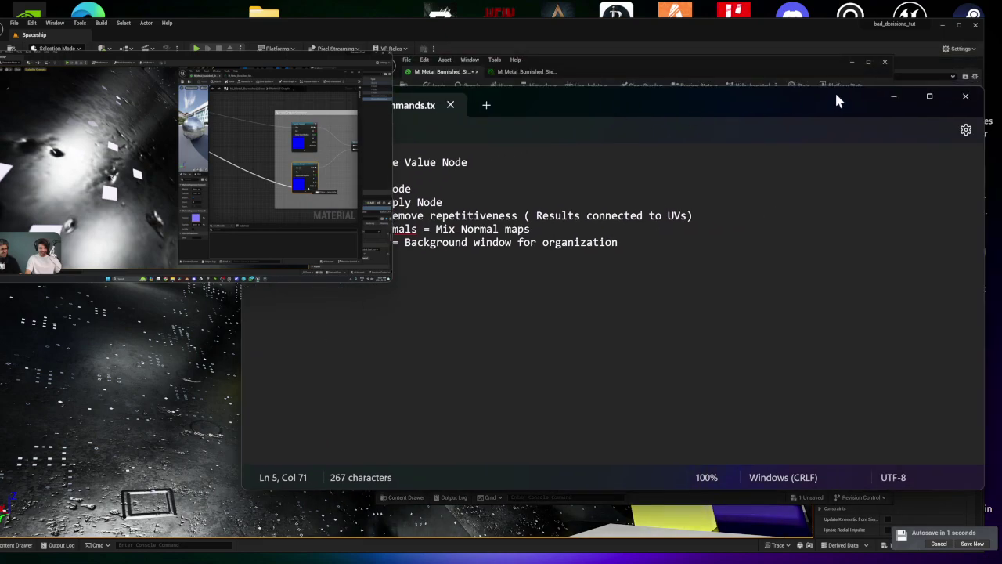
click(896, 97)
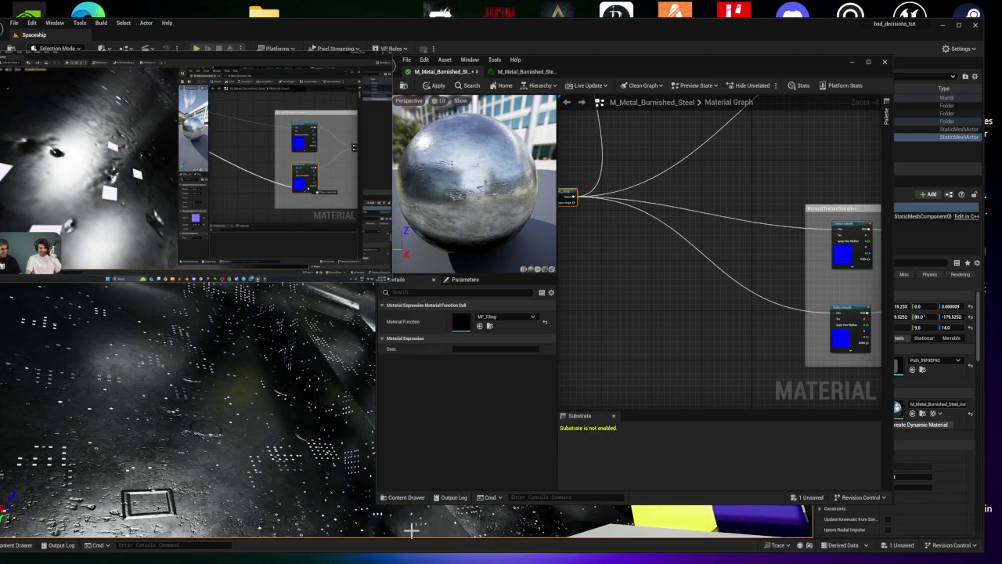
- Resume the reference video, apply the tiling change to the material, and inspect the metal walls in the level viewport
click(624, 278)
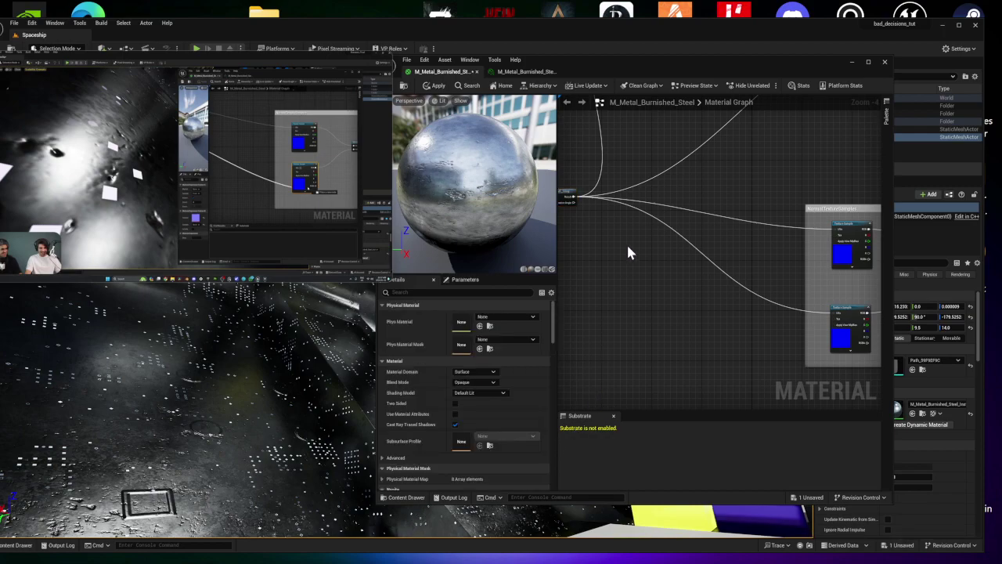
mouse_move(346, 255)
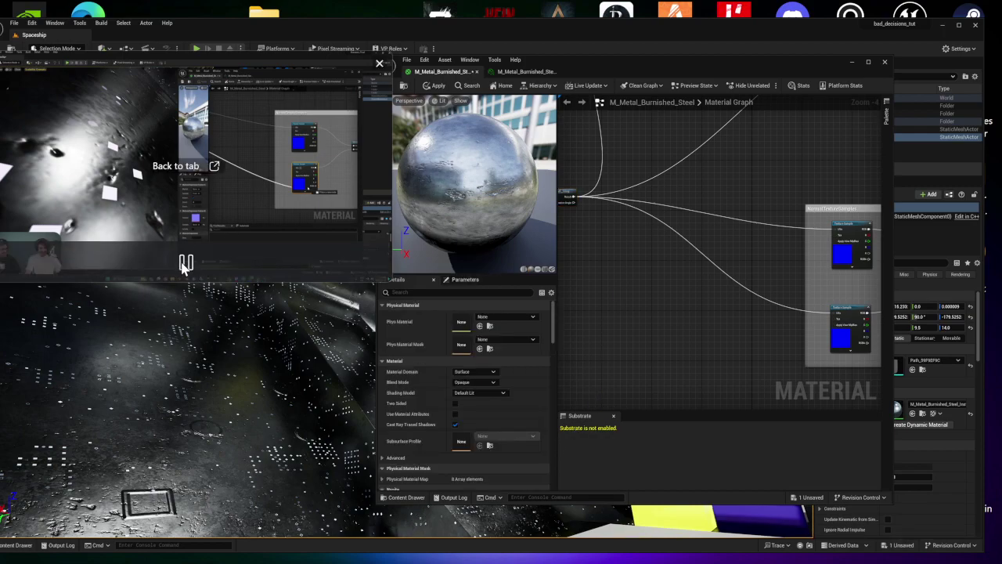
click(435, 86)
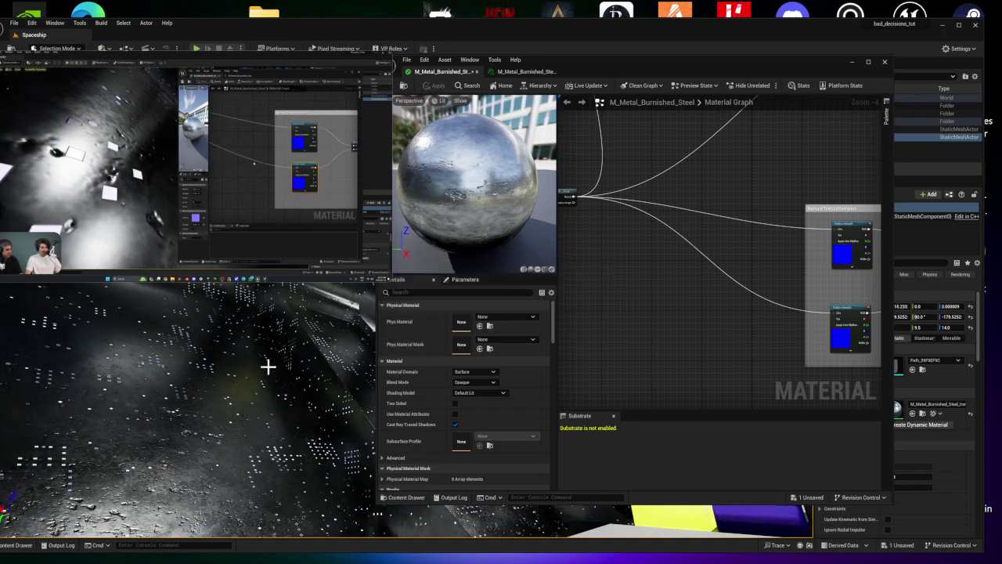
right_drag(274, 366, 274, 366)
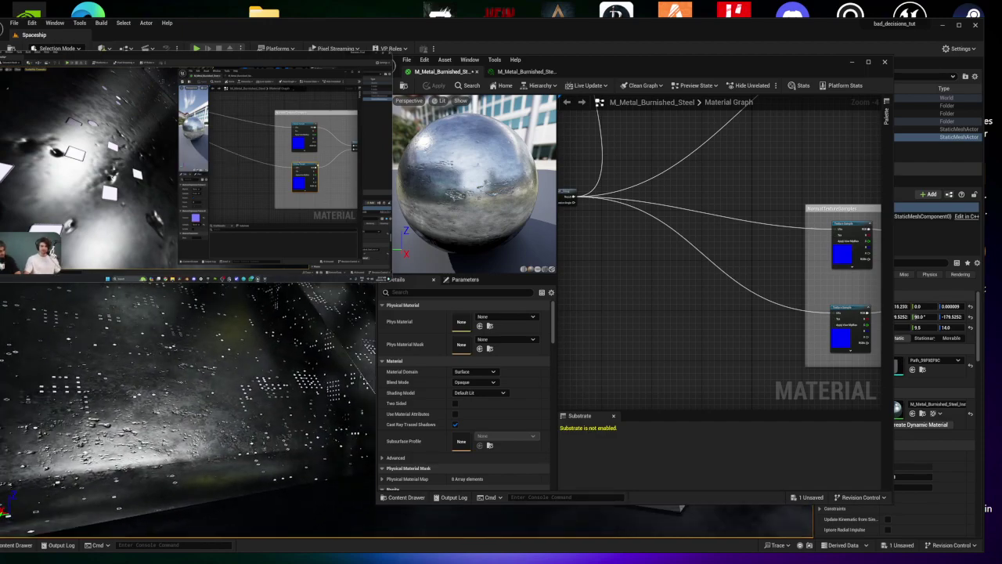
right_drag(791, 345, 644, 326)
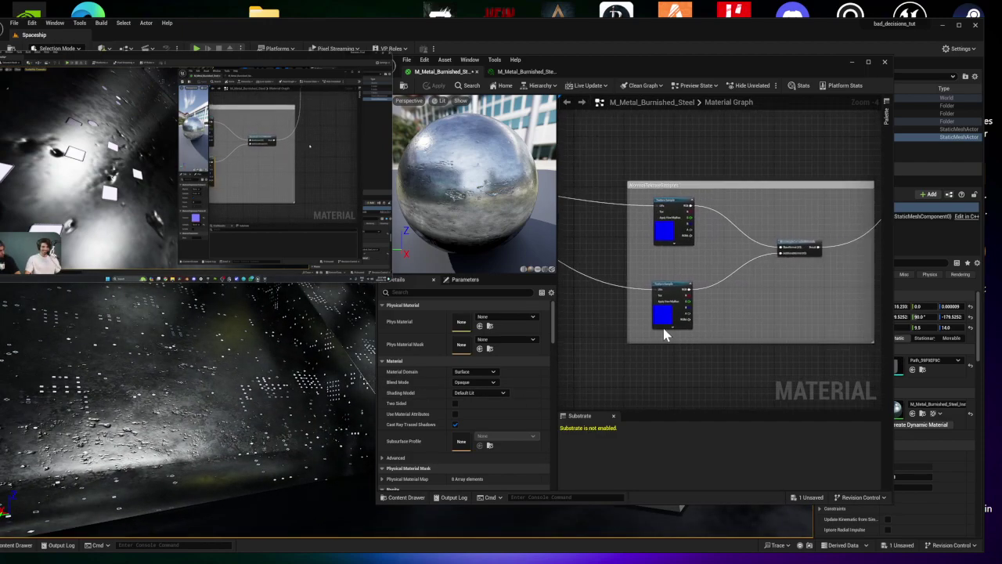
right_drag(782, 374, 728, 354)
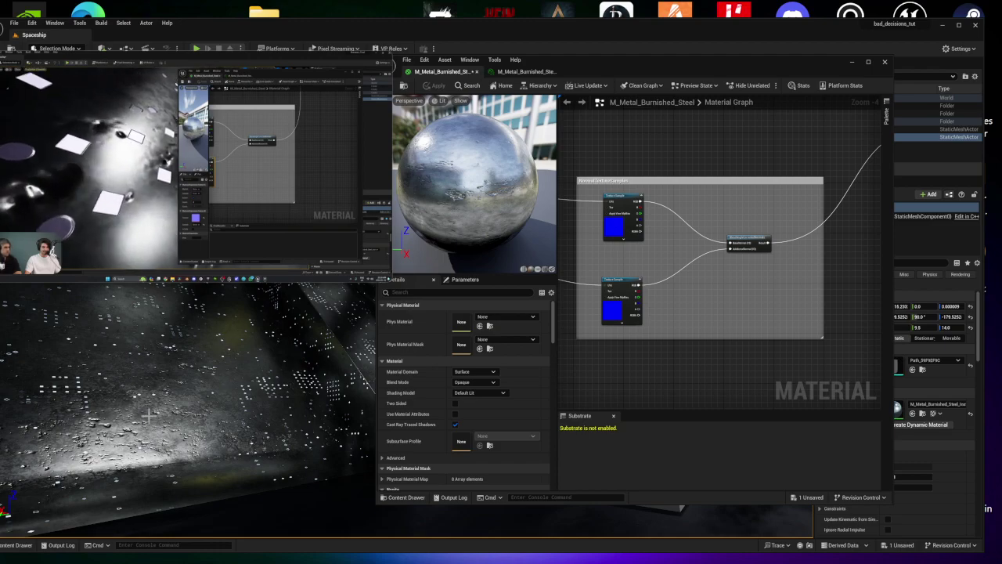
right_drag(193, 406, 193, 406)
- Move the BlendAngleCorrectedNormals node closer to the texture samples and add a FlattenNormal node beside it inside the comment box
drag(743, 240, 703, 250)
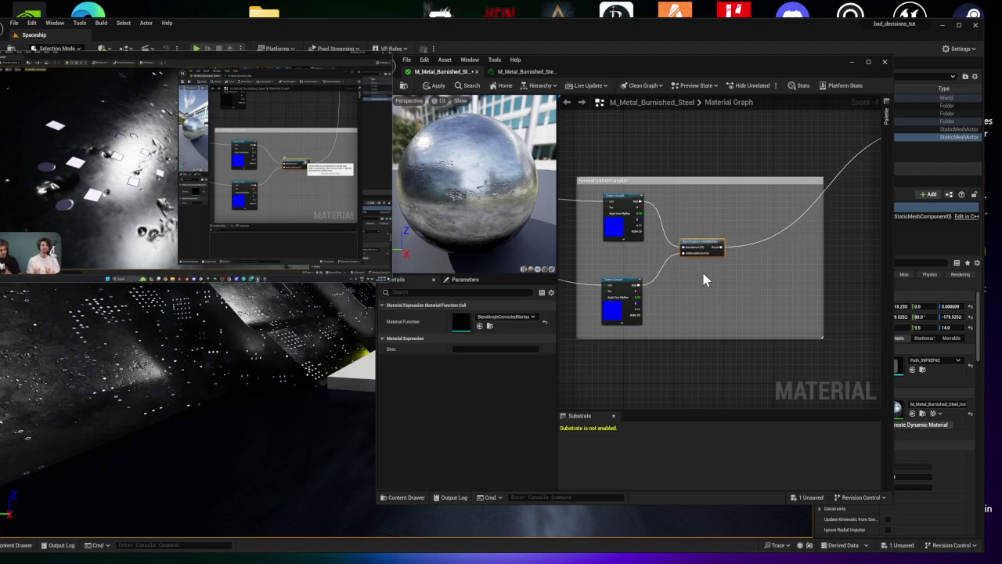
click(758, 287)
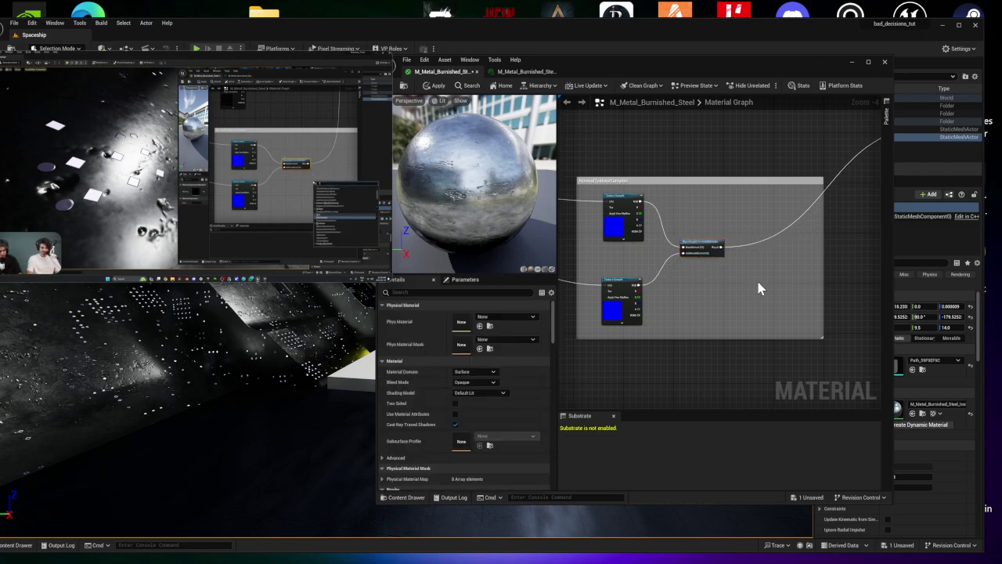
right_click(758, 270)
text(f)
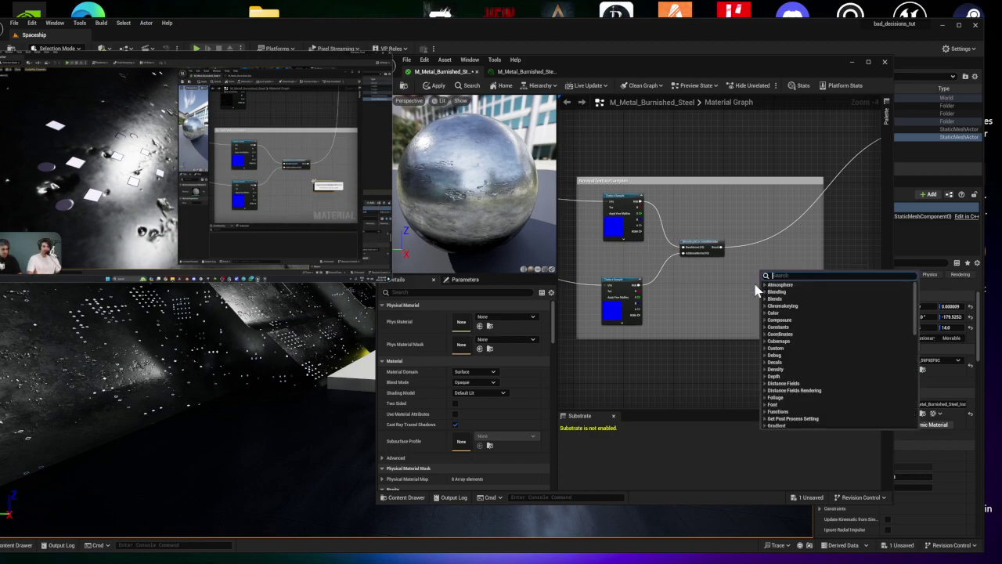
text(latte)
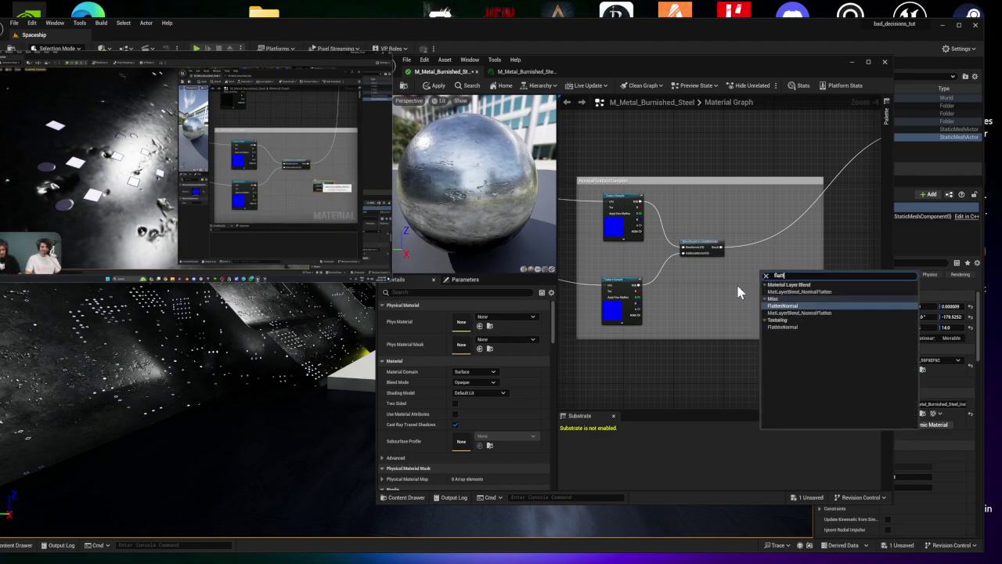
text(n)
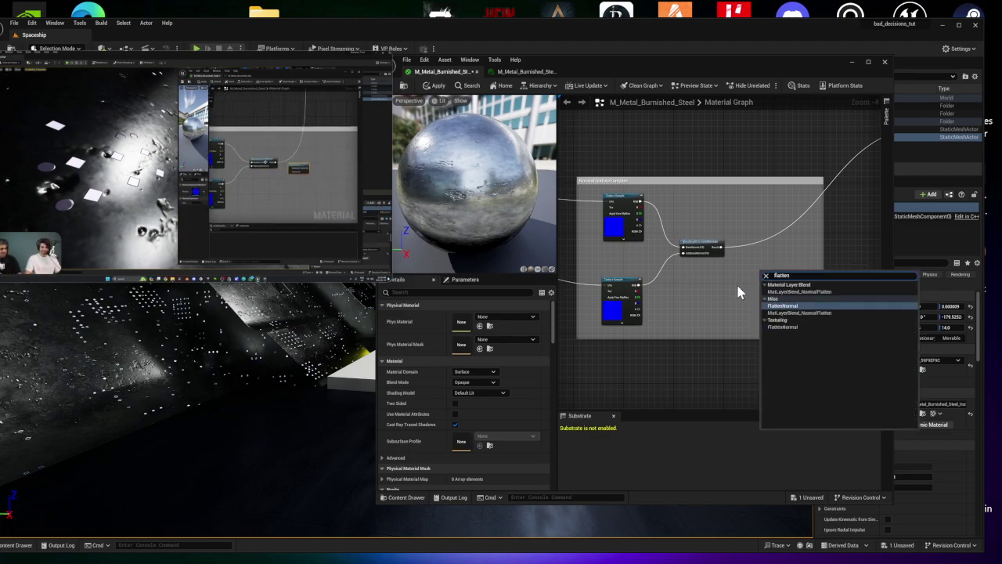
click(787, 327)
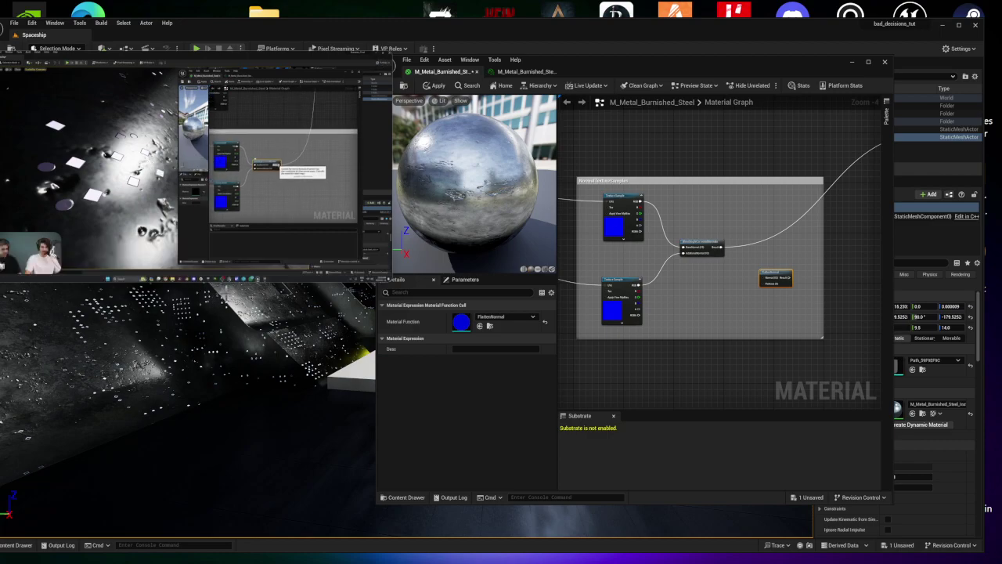
- Switch to the Notepad notes and insert blank lines above and below the BlendAngleCorrectedNormals line
key(alt+Tab)
key(alt+Tab)
key(alt+Tab)
key(alt+Tab)
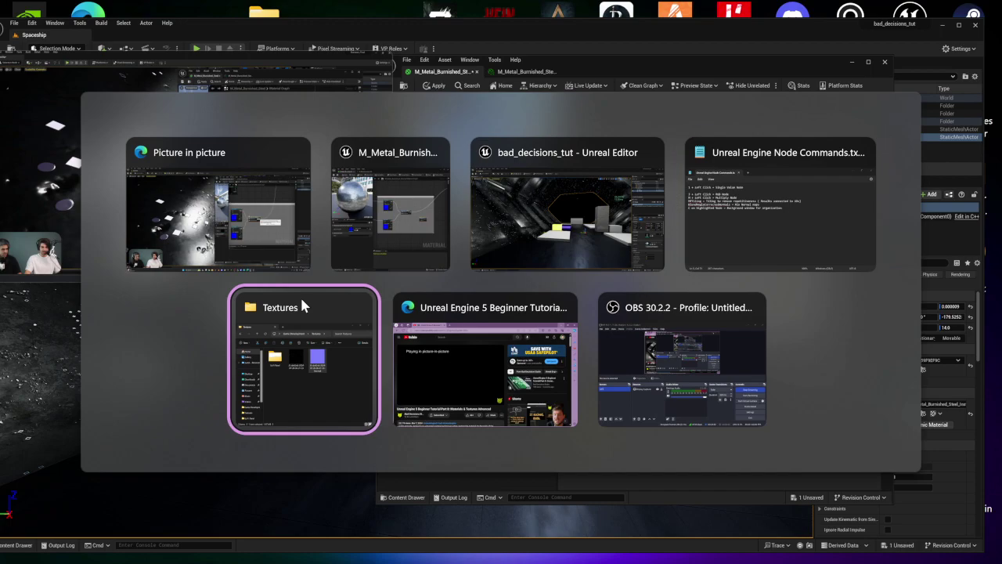
key(alt+Tab)
key(alt+Tab)
key(alt+Tab)
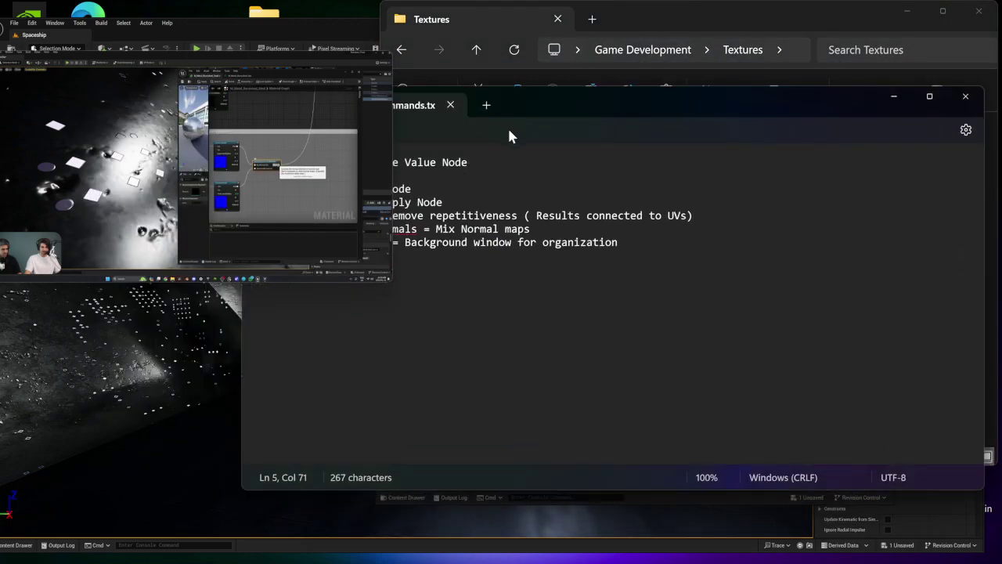
drag(553, 103, 753, 98)
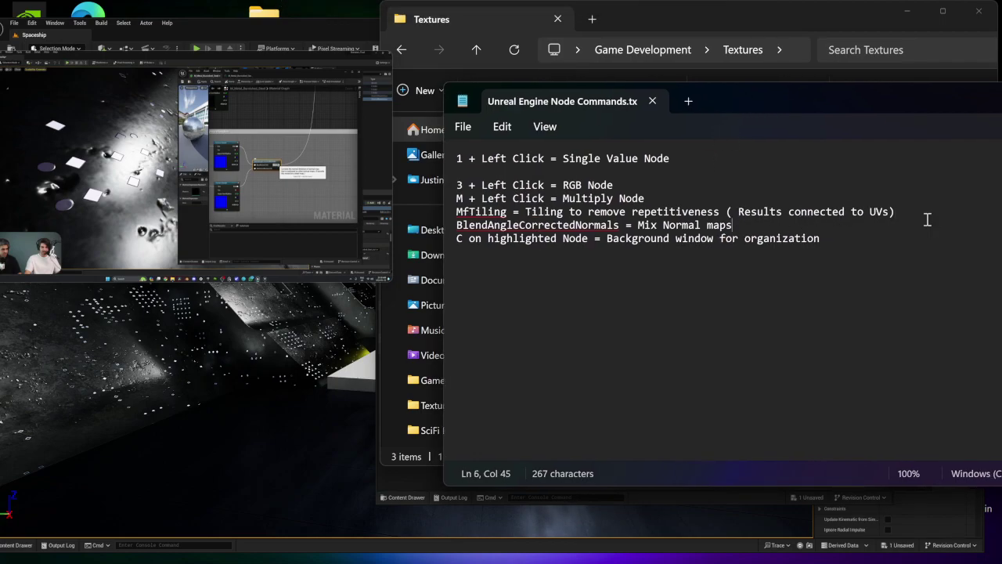
key(Return)
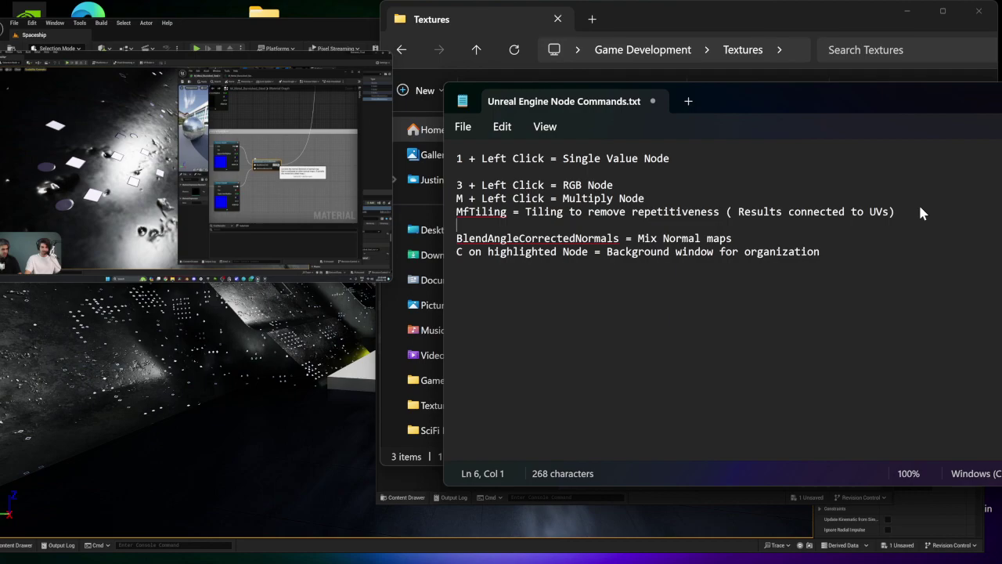
click(781, 238)
key(Return)
key(Return)
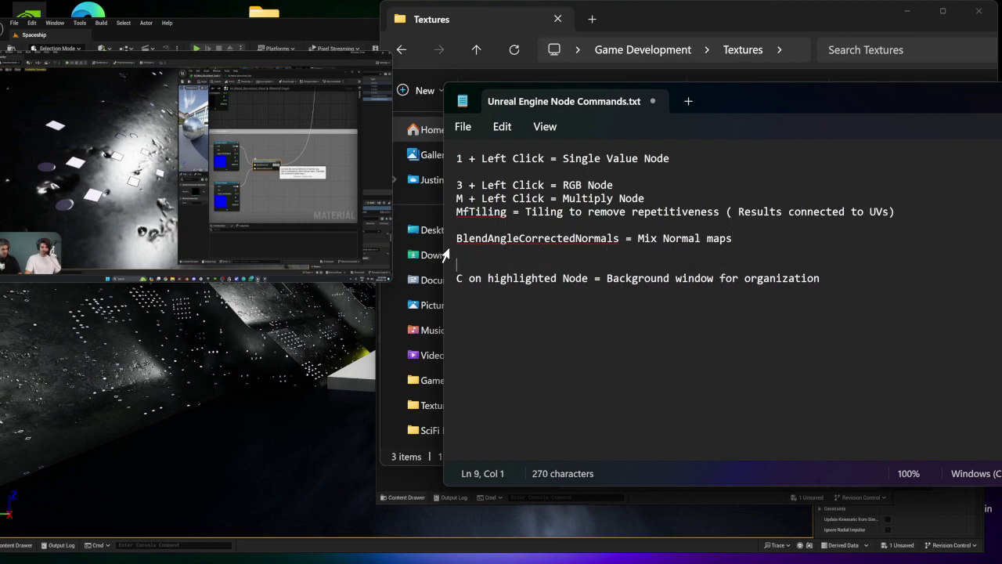
- Add the line "FlattenNormals = Normals intensity" below the BlendAngleCorrectedNormals line and save the notes
text(FlattenNormals)
text(=)
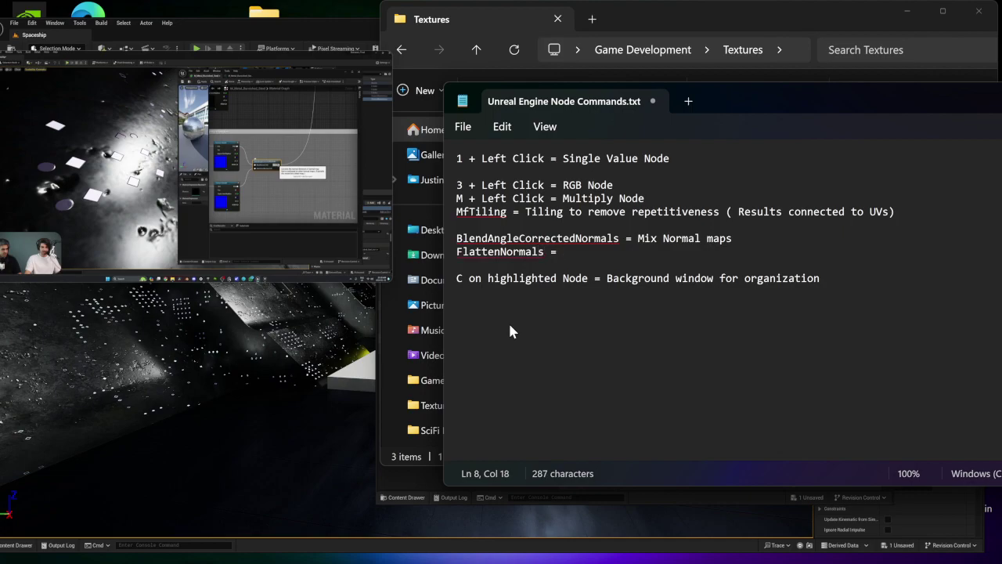
text( Normals intensit)
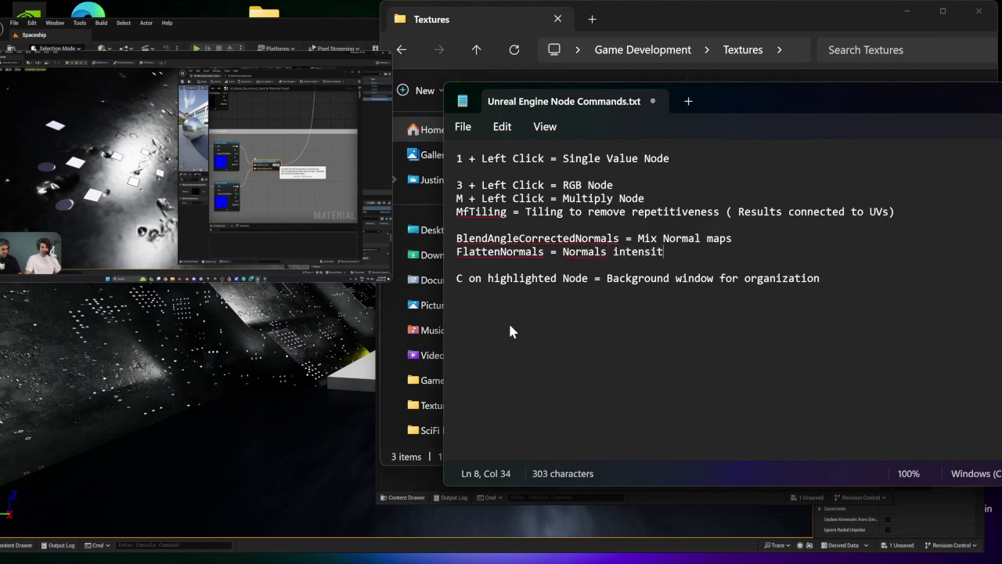
text(y)
click(463, 126)
click(491, 230)
- Minimize the notes window and close the Textures folder window to get back to the material graph
drag(846, 98, 728, 144)
click(846, 127)
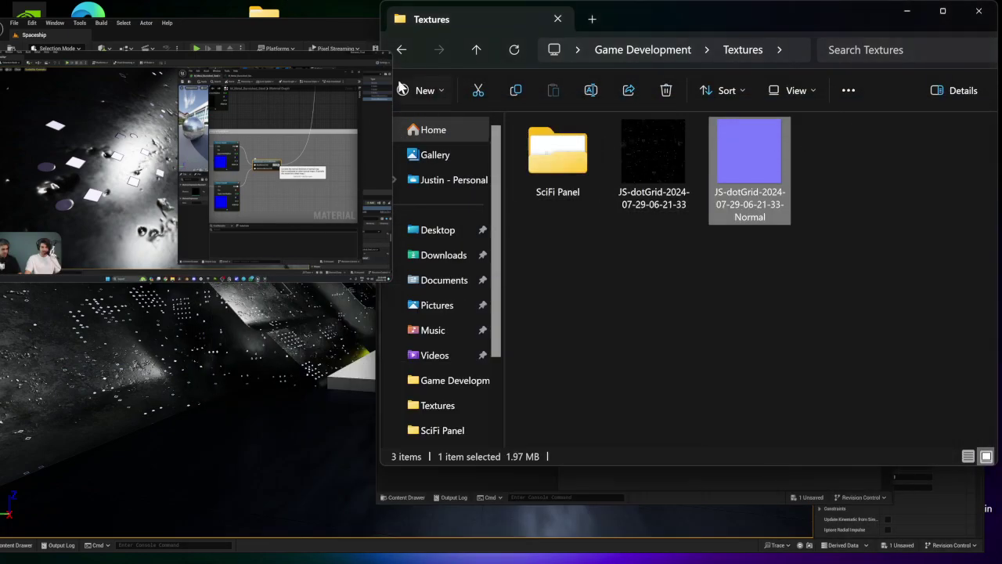
drag(779, 16, 637, 52)
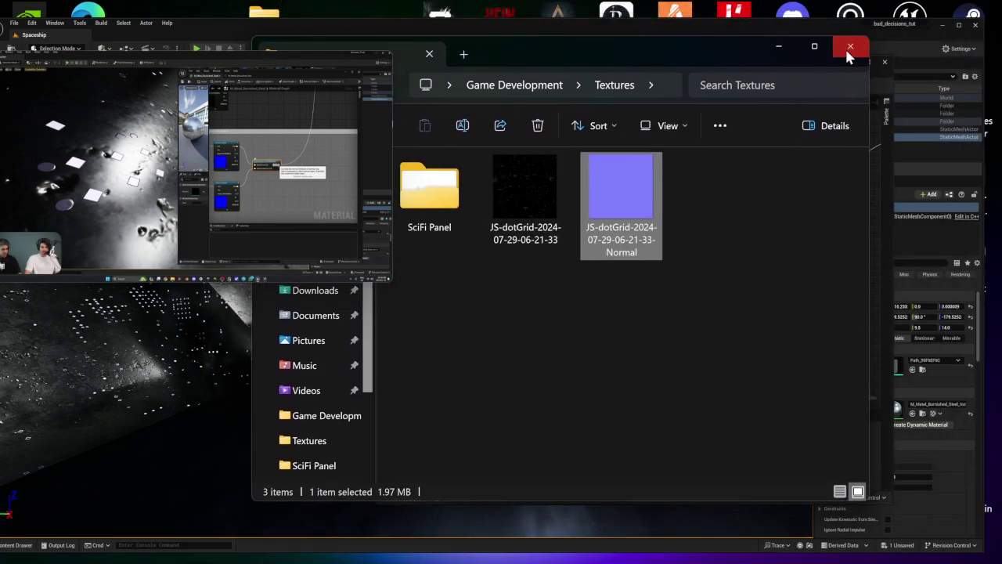
click(850, 44)
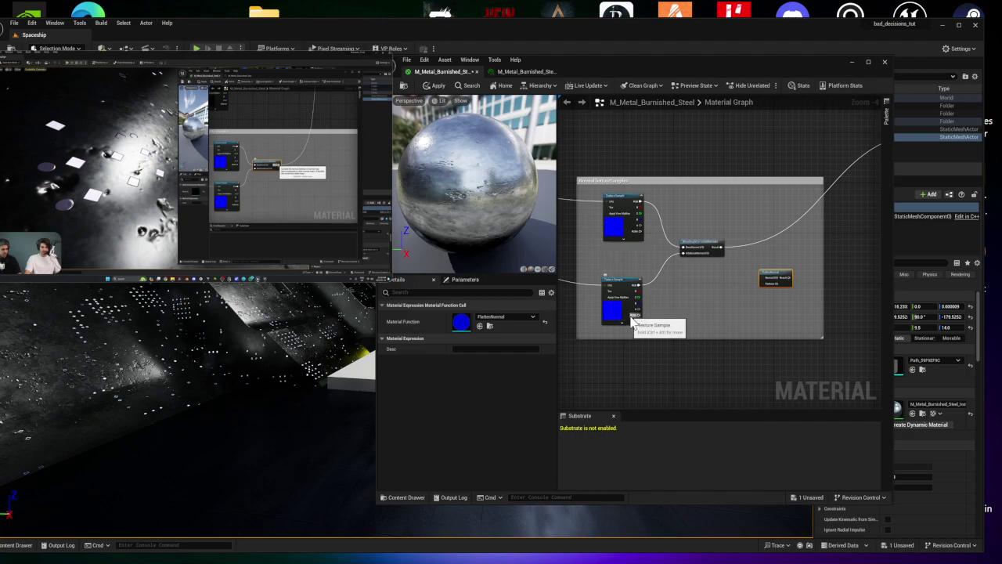
- Follow the reference video and connect the BlendAngleCorrectedNormals Result to the Normal input of the FlattenNormal node
mouse_move(188, 231)
click(185, 261)
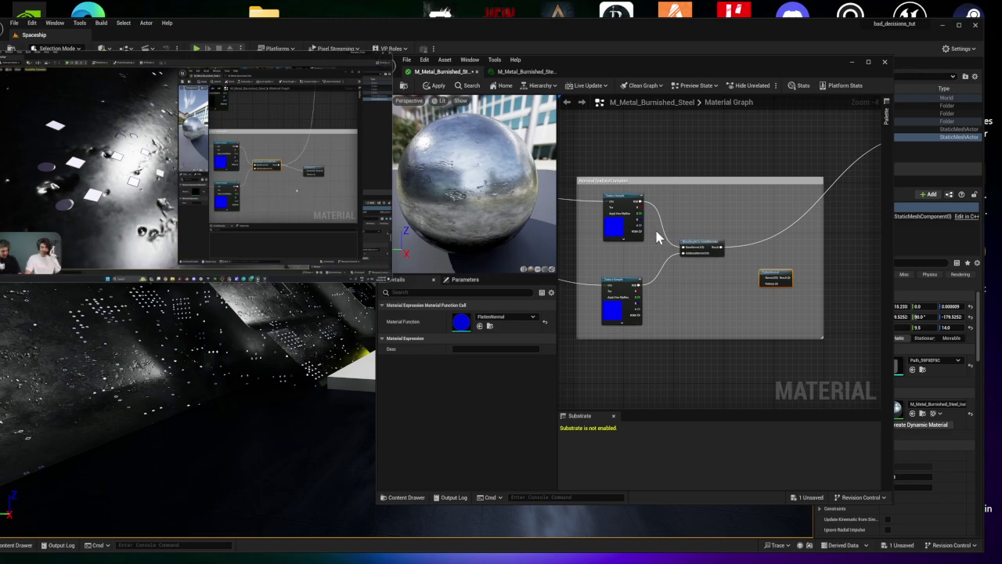
scroll(722, 251, up, 2)
mouse_move(289, 239)
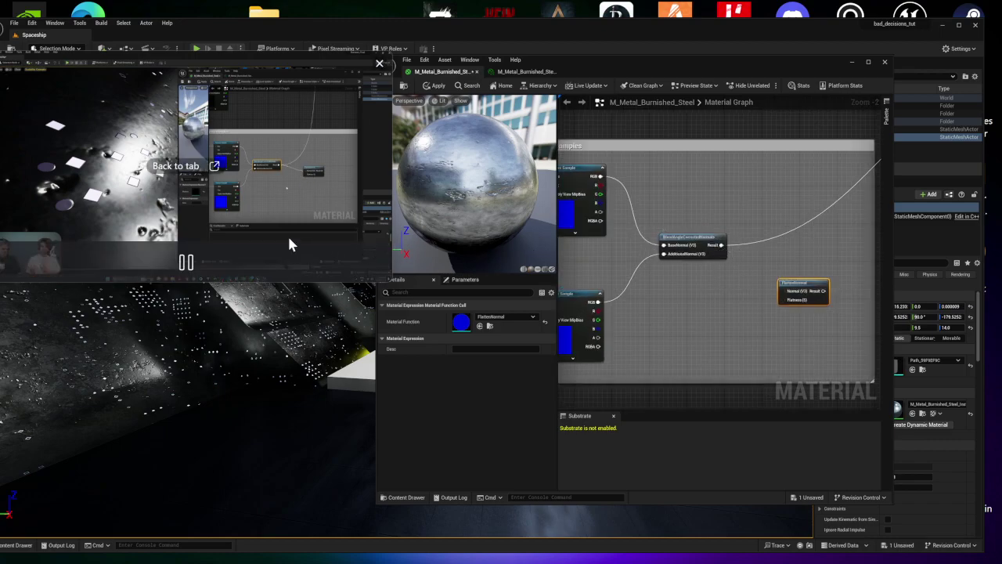
click(186, 261)
drag(720, 249, 788, 296)
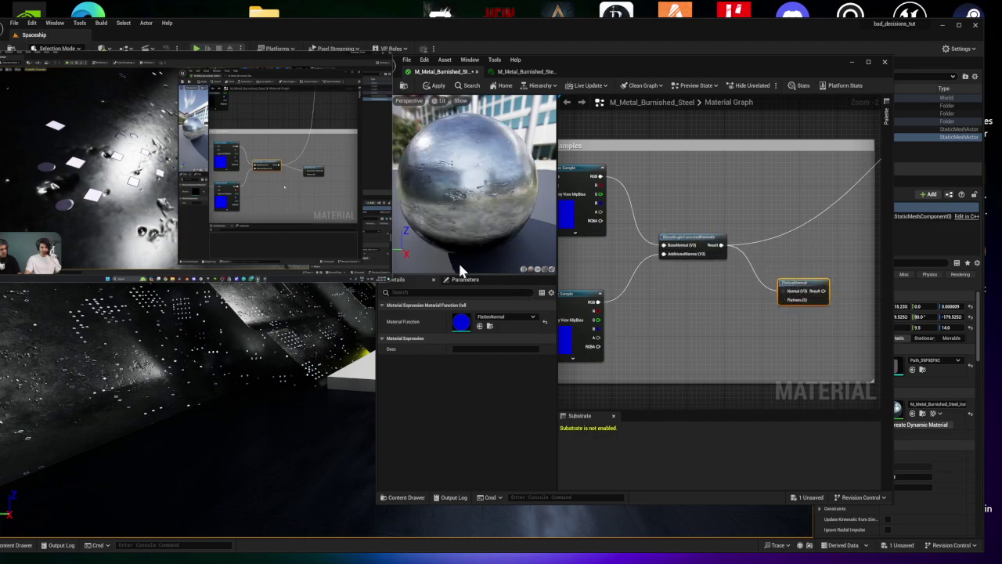
- Following the reference video, add a scalar parameter below the FlattenNormal node and name it NormalIntensity
mouse_move(332, 231)
mouse_move(296, 276)
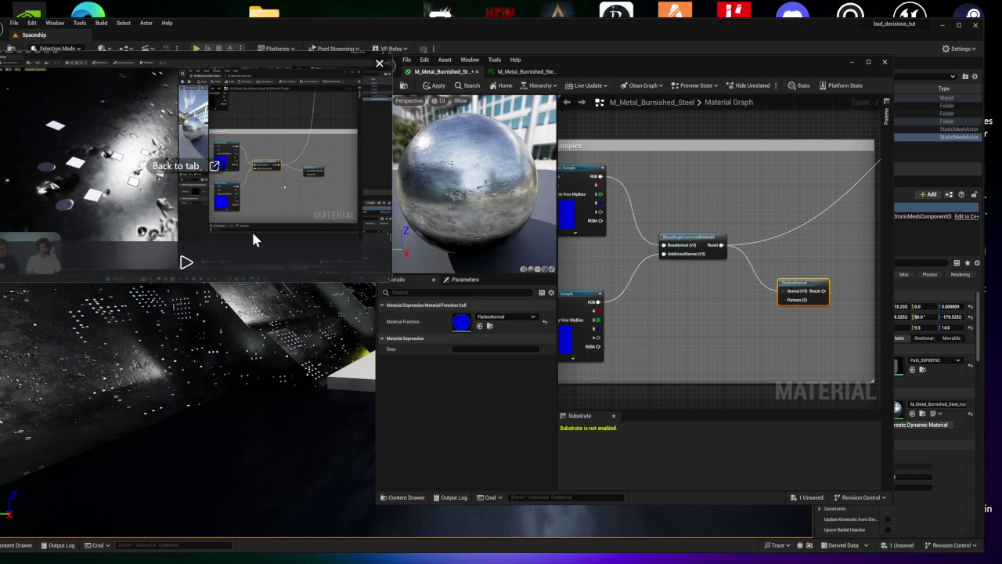
click(186, 263)
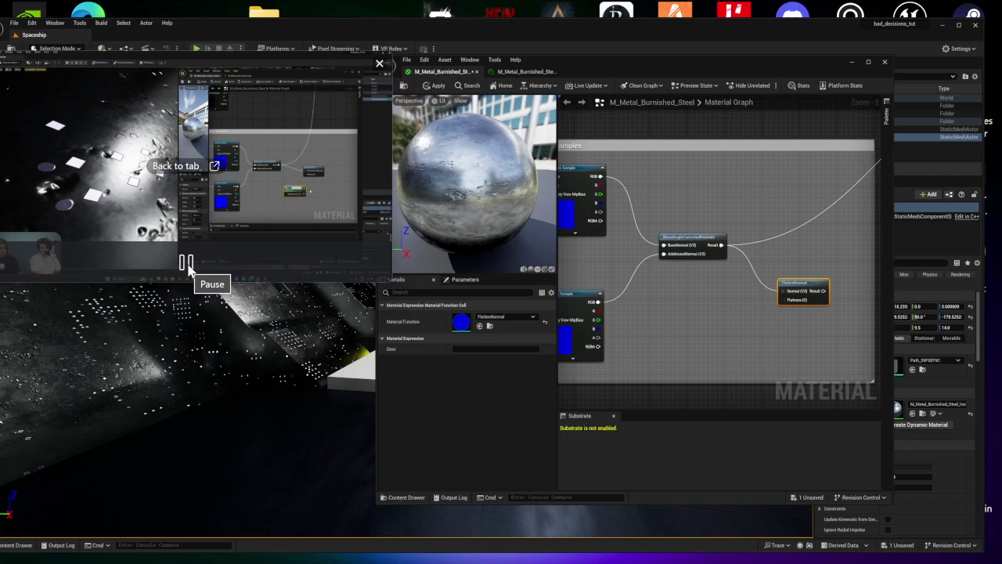
click(186, 264)
click(737, 326)
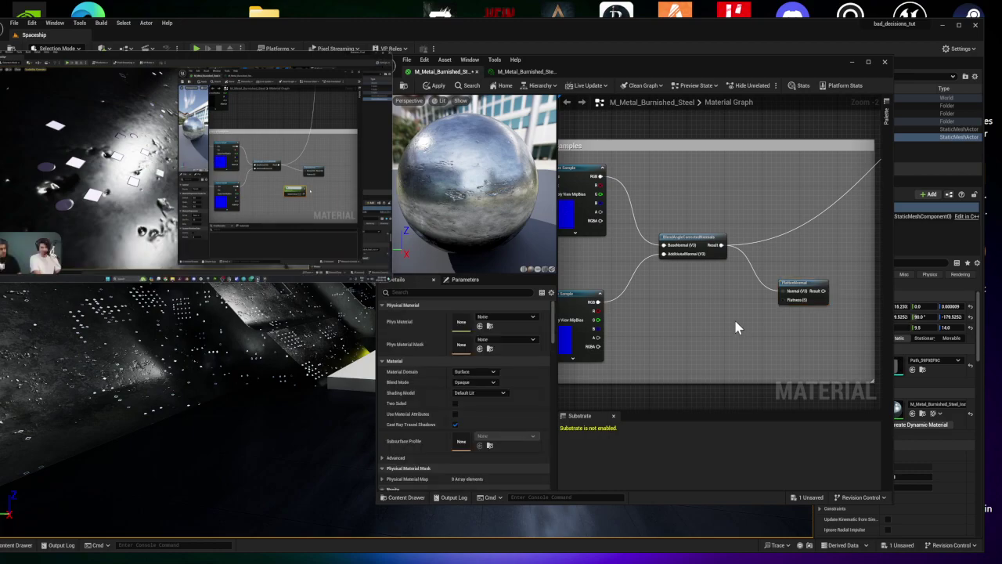
click(735, 332)
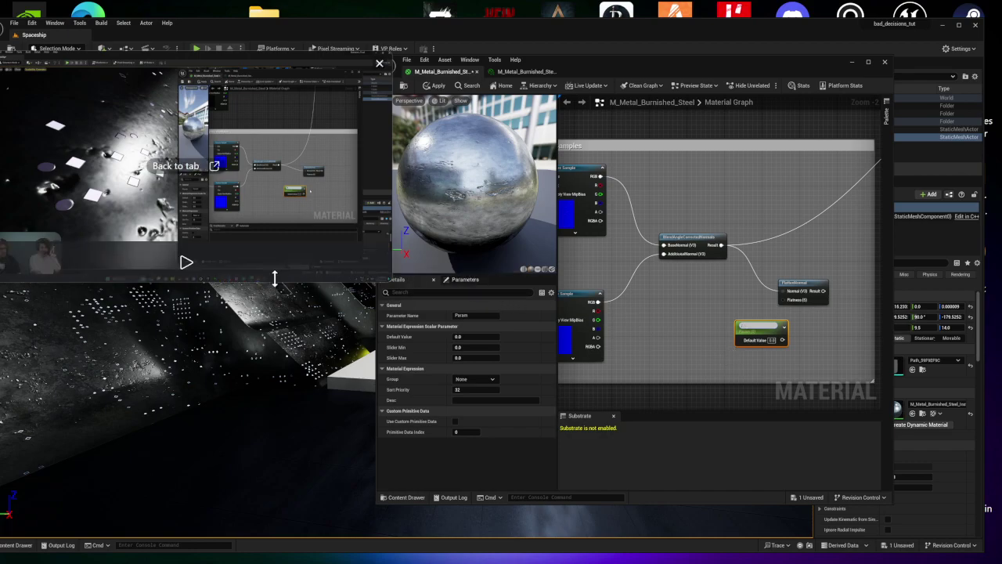
click(183, 262)
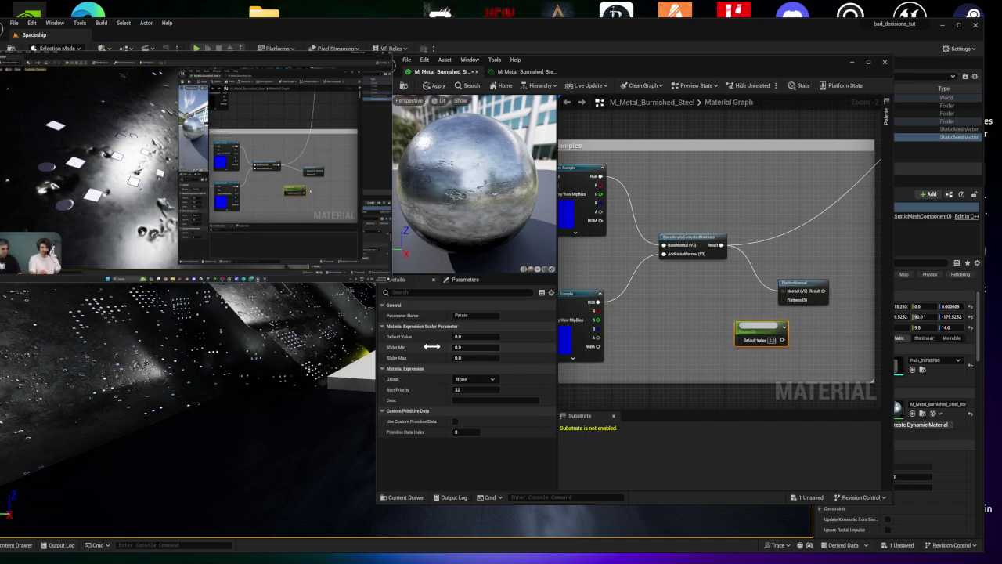
mouse_move(229, 264)
click(186, 263)
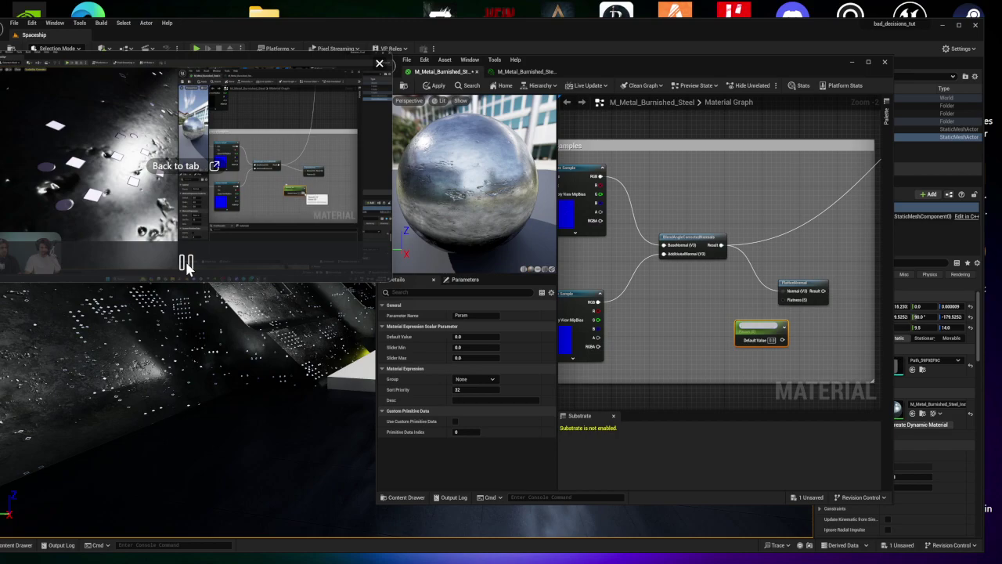
key(space)
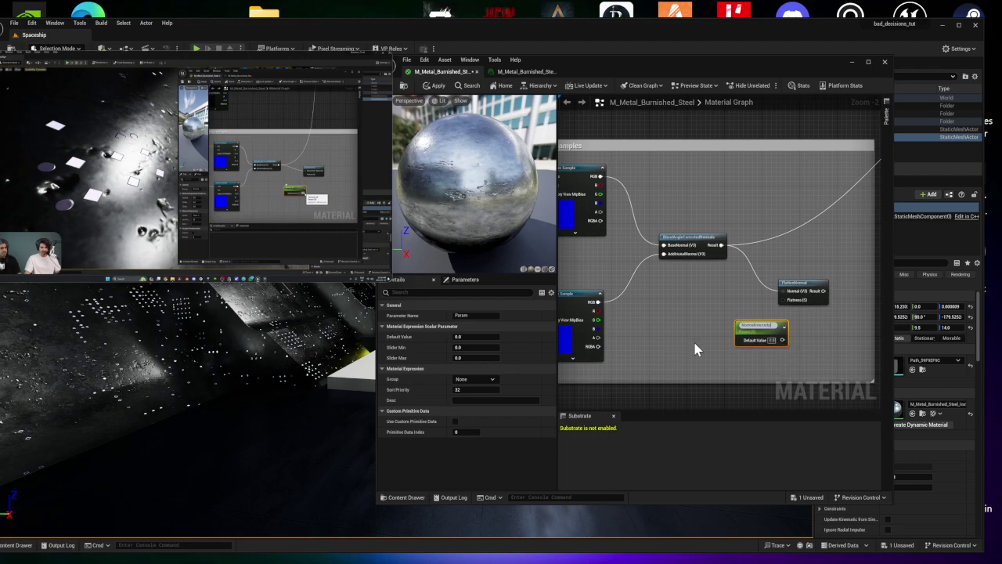
key(Return)
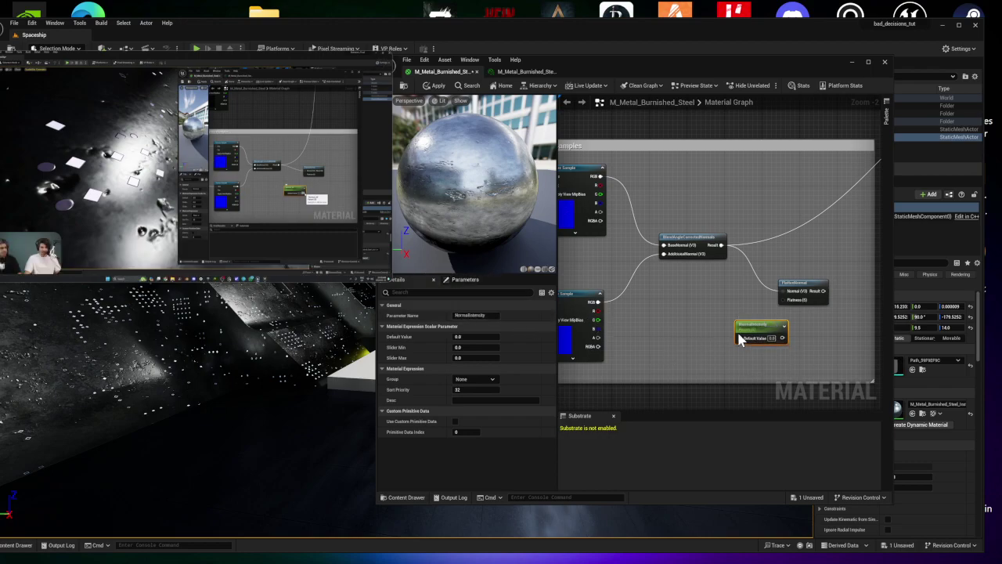
- Connect the NormalIntensity parameter to the Flatness input of FlattenNormal and play the next part of the reference video
drag(771, 327, 784, 302)
mouse_move(282, 246)
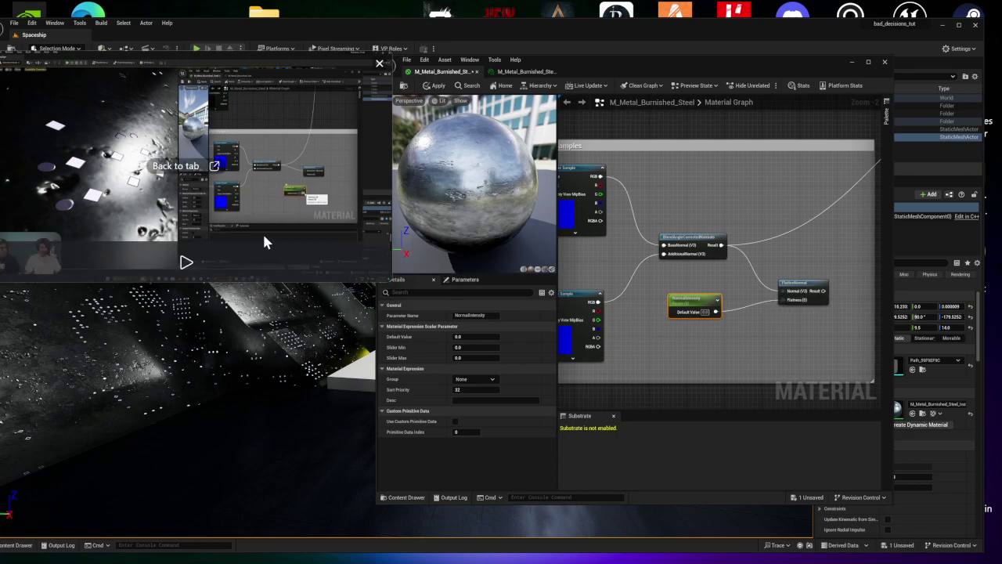
click(186, 263)
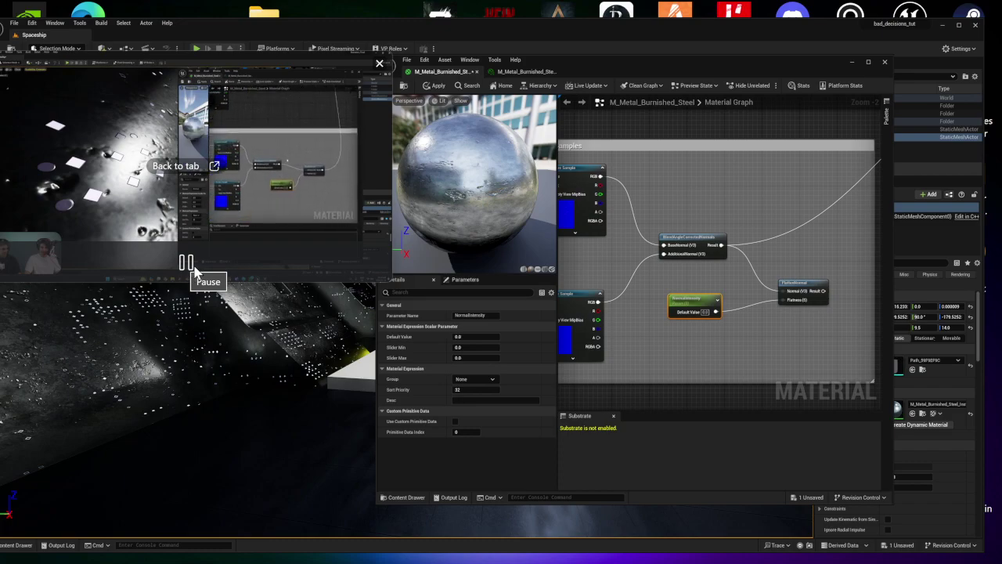
click(188, 267)
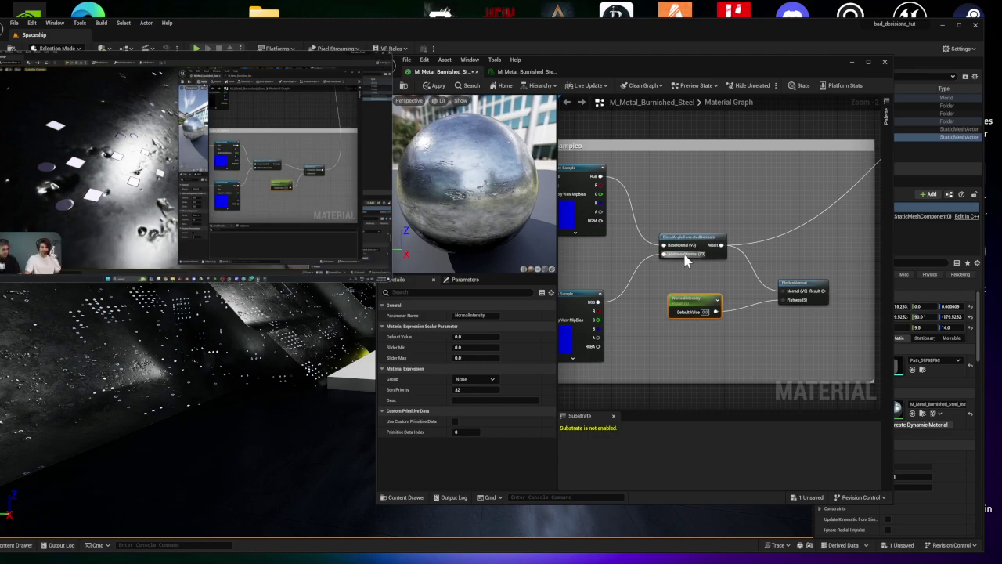
- Connect the FlattenNormal Result to the Normal input of the main material node, replacing the direct blend connection
scroll(824, 229, down, 3)
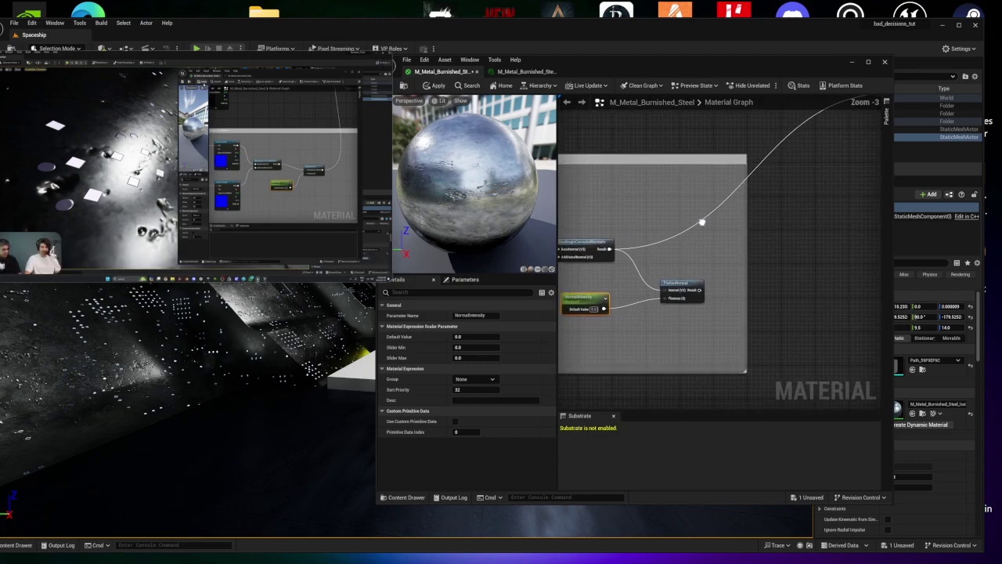
scroll(641, 250, up, 2)
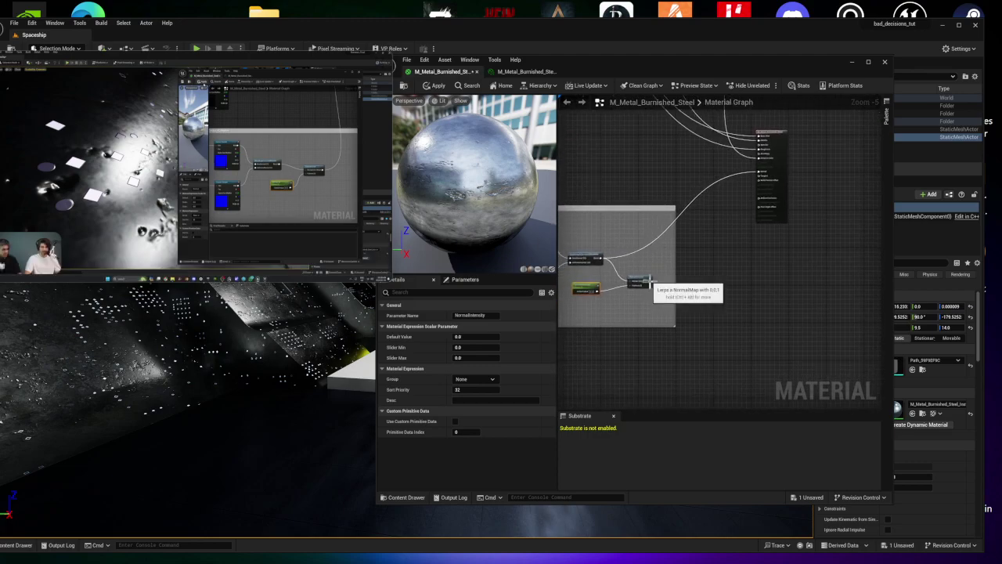
click(658, 281)
drag(657, 279, 759, 171)
right_drag(644, 369, 700, 346)
scroll(660, 363, up, 2)
scroll(700, 346, down, 1)
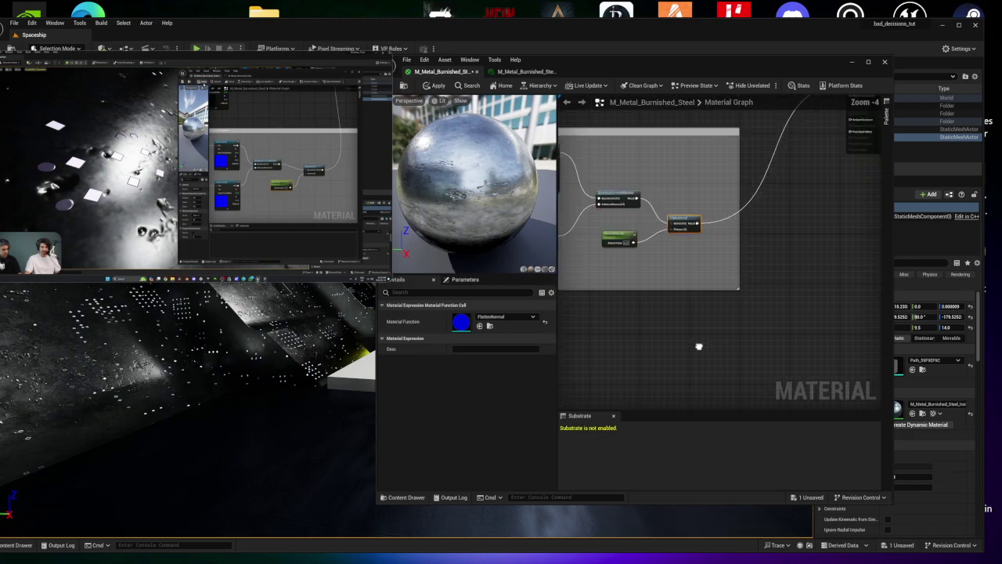
scroll(699, 346, up, 1)
right_drag(776, 340, 794, 353)
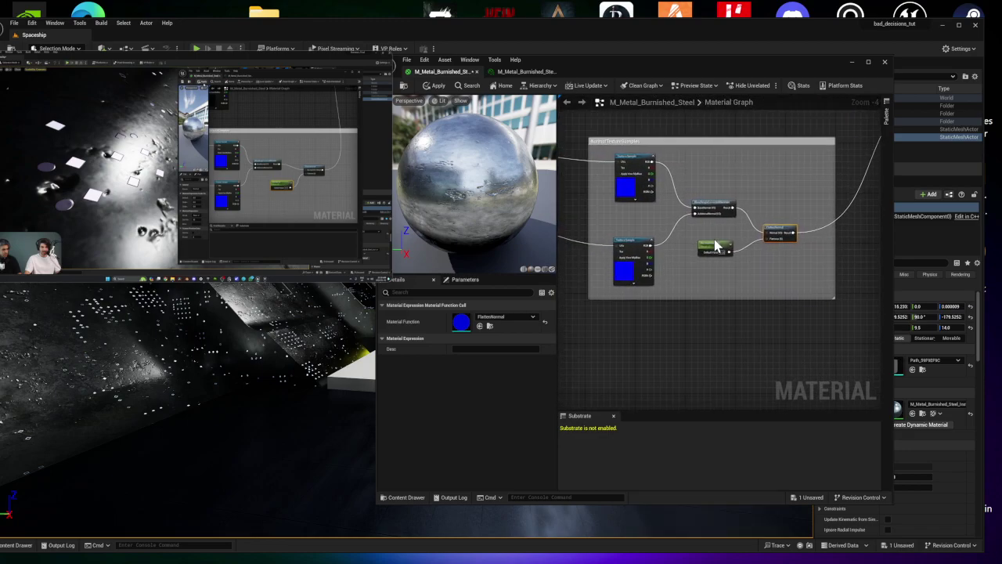
- Save the unsaved M_Metal_Burnished_Steel material
mouse_move(185, 259)
click(812, 497)
click(678, 477)
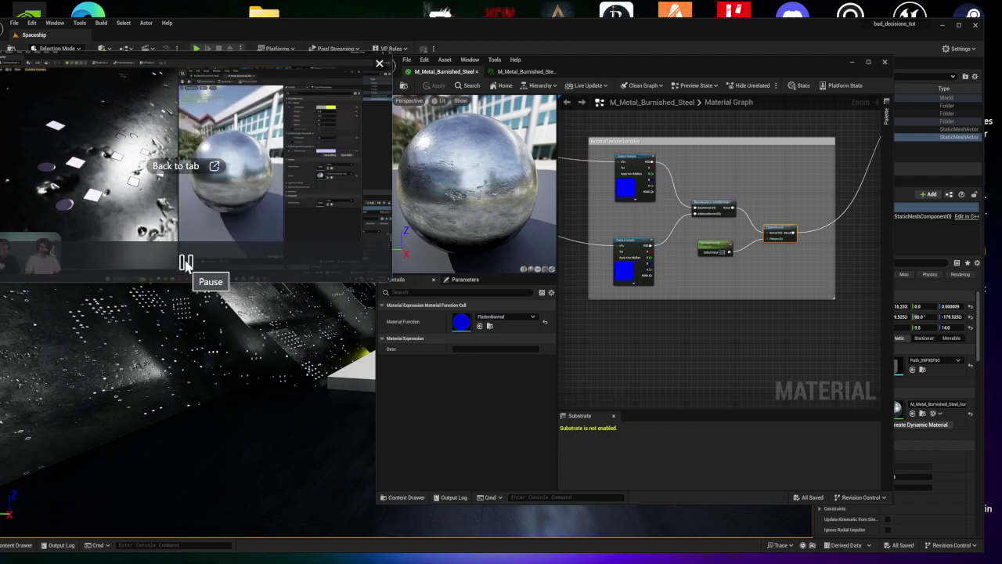
- In the M_Metal_Burnished_Steel material instance, enable the NormalIntensity override and set it to 0.134622
click(526, 72)
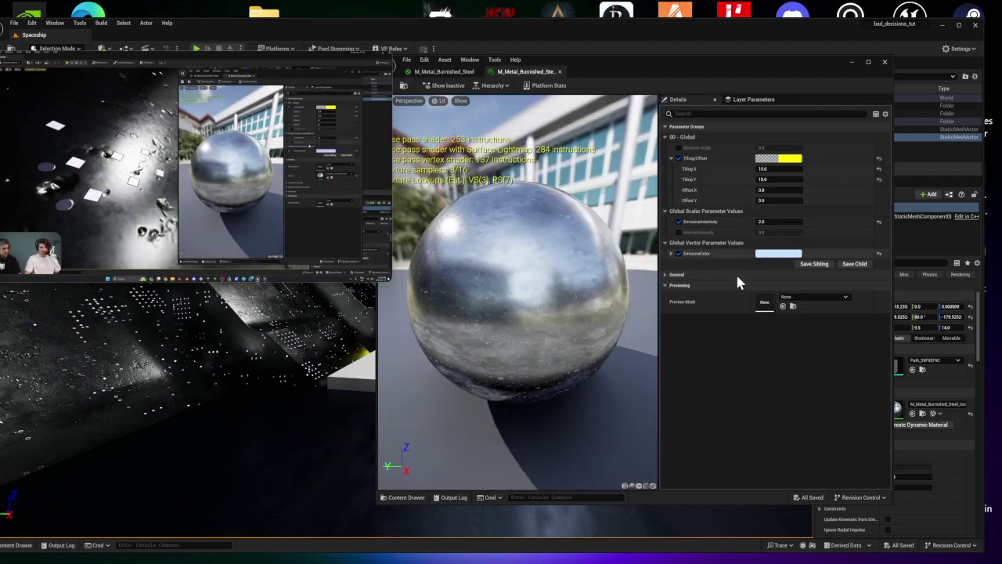
click(678, 232)
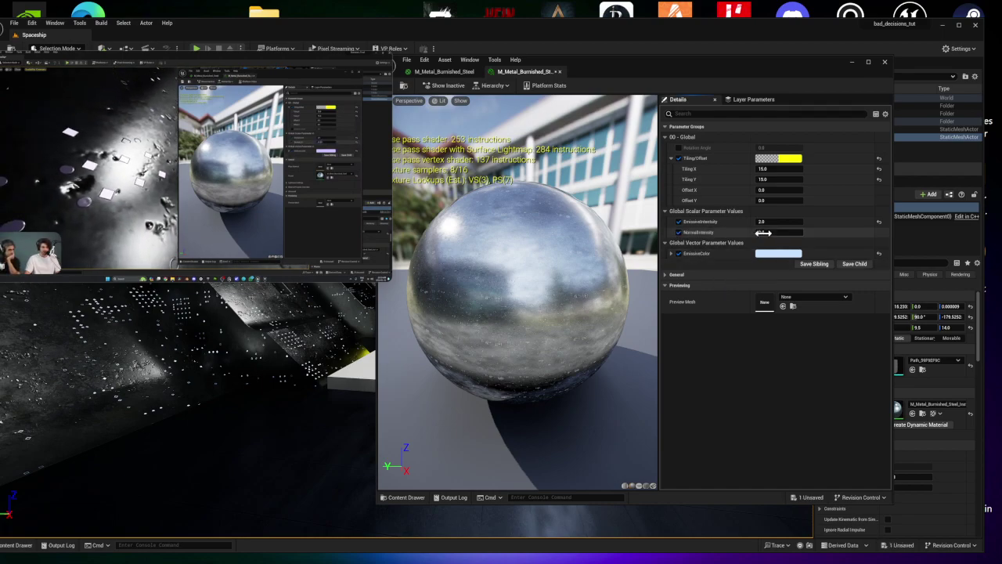
mouse_move(772, 232)
mouse_down()
mouse_move(830, 232)
mouse_move(716, 232)
mouse_move(807, 249)
mouse_up()
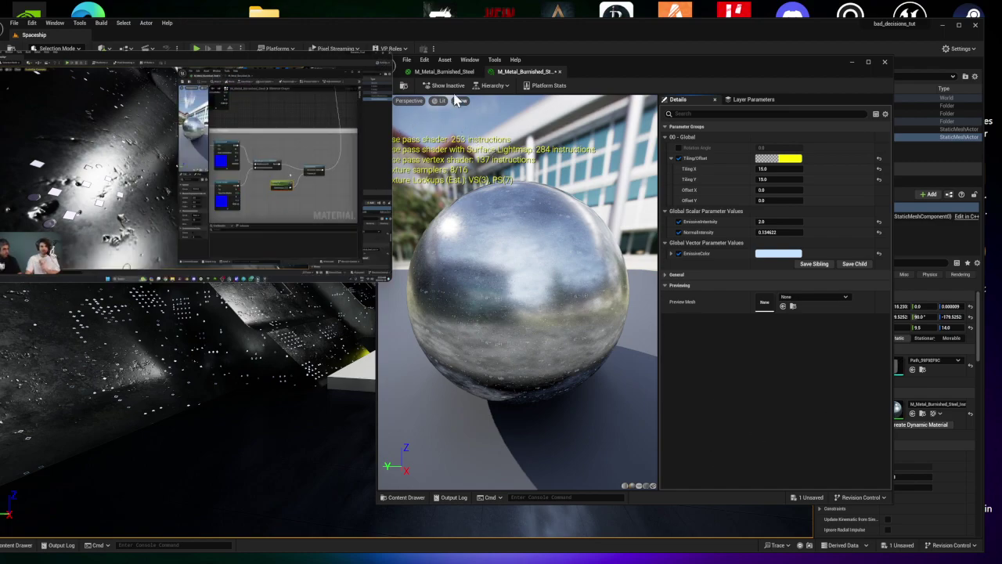
- Move the NormalIntensity node away from FlattenNormal in the M_Metal_Burnished_Steel graph to make room, and pause the reference video
click(444, 72)
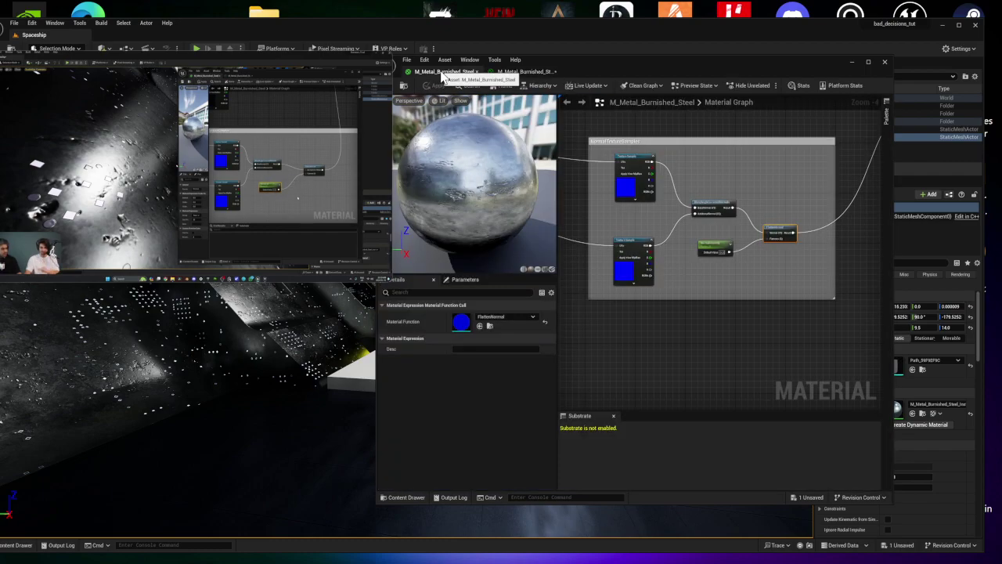
drag(727, 241, 704, 245)
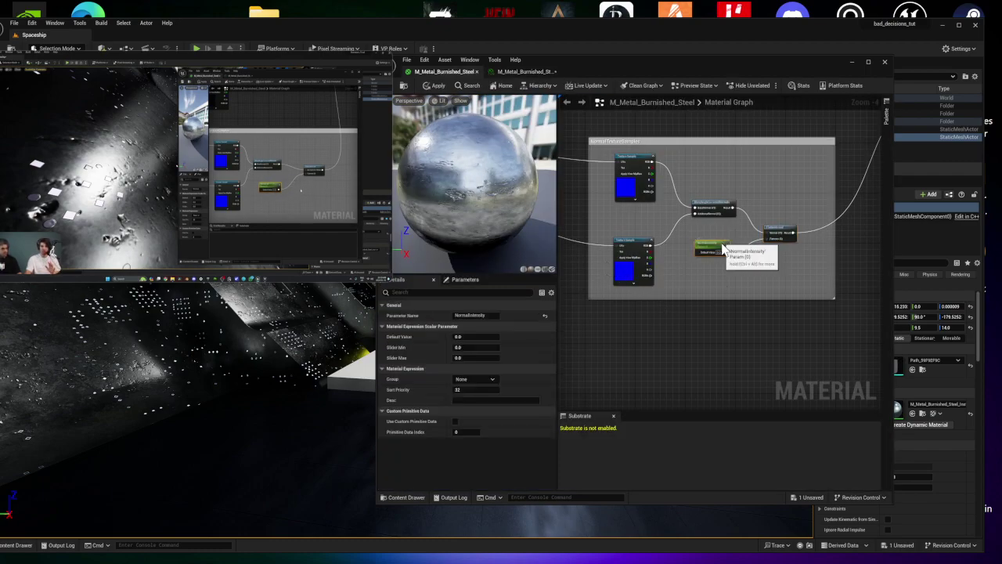
click(752, 275)
mouse_move(195, 280)
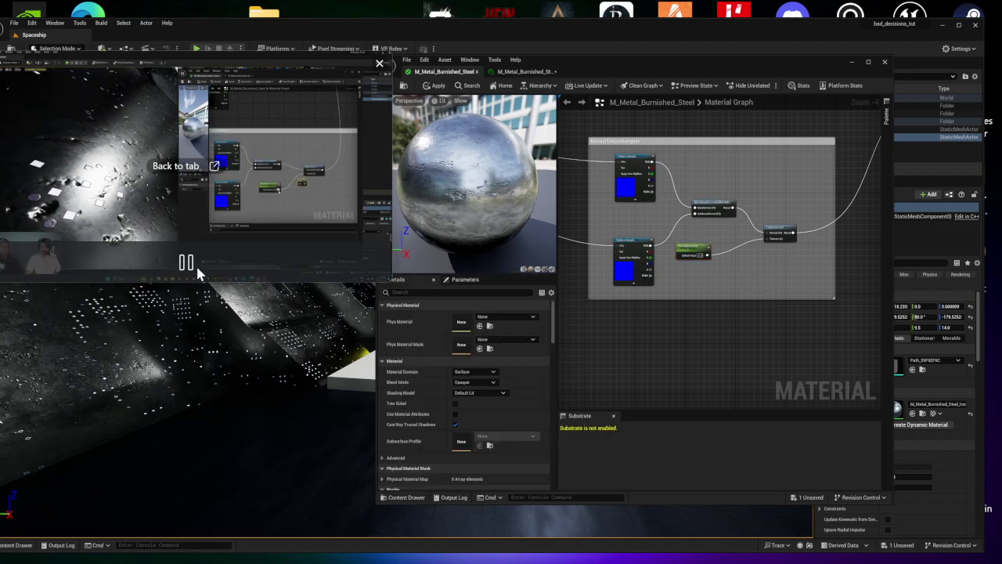
click(186, 263)
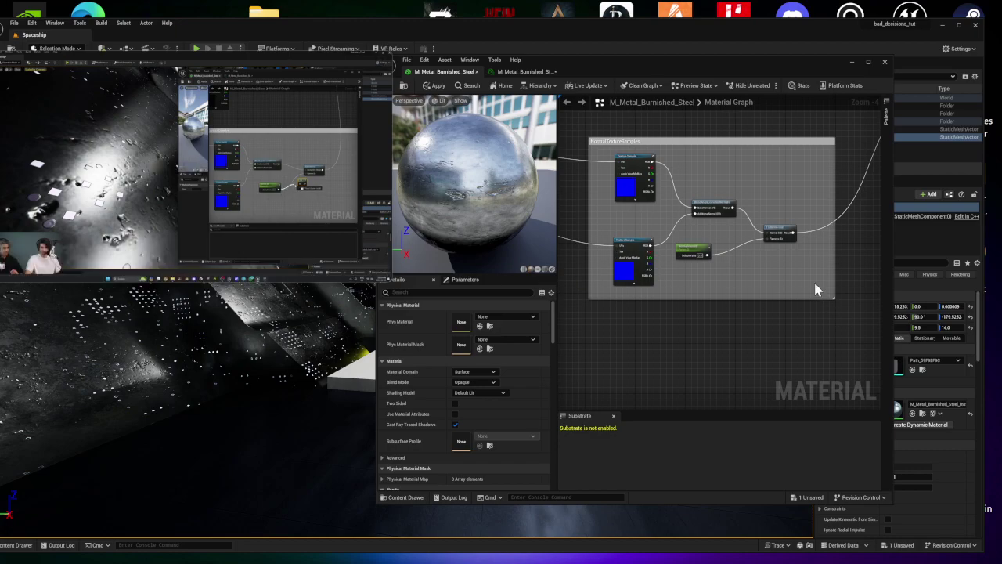
- Add a OneMinus node to the material graph and place it between NormalIntensity and FlattenNormal
right_click(759, 288)
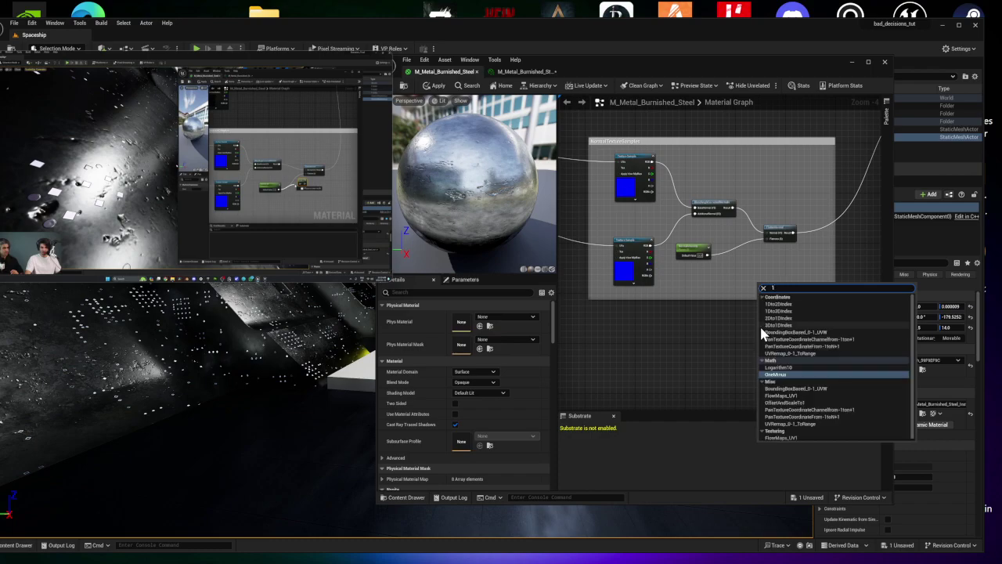
text(1-)
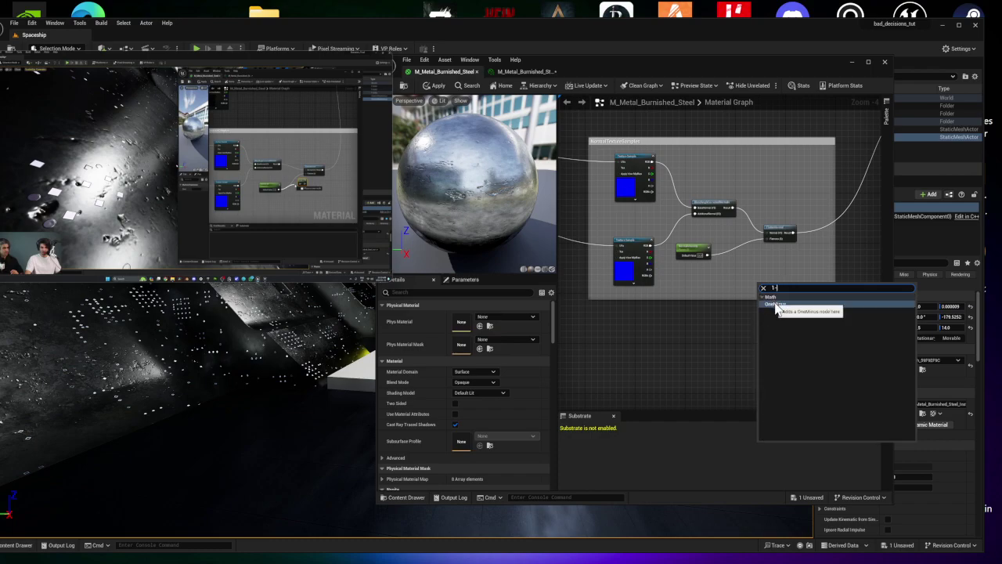
click(776, 306)
drag(764, 284, 754, 262)
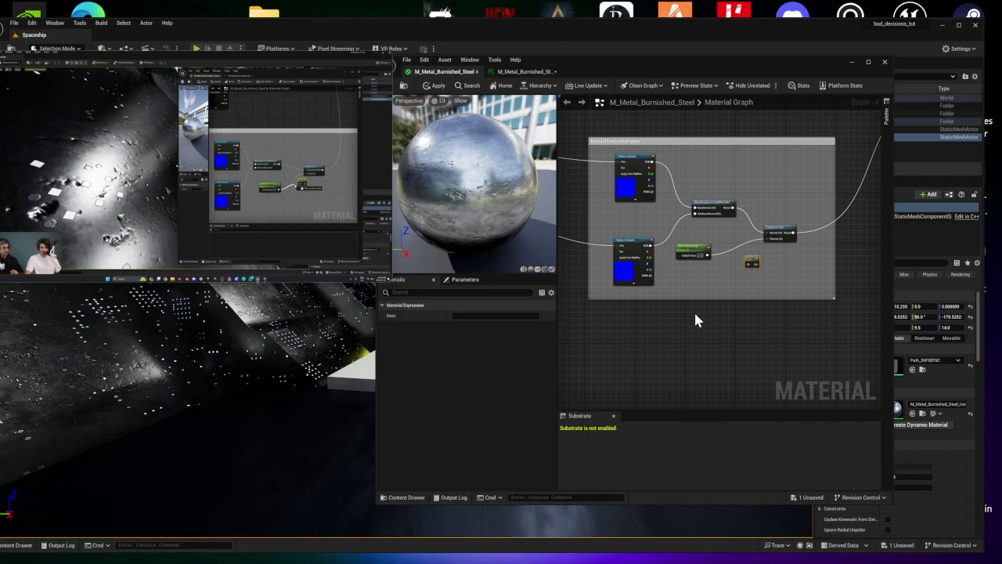
- In the Notepad notes, append "(Flatten is opposite of Height so its backwards. use OneMinus node to inverse so scale is not backwards)" to the FlattenNormals line
key(alt+Tab)
key(alt+Tab)
key(alt+Tab)
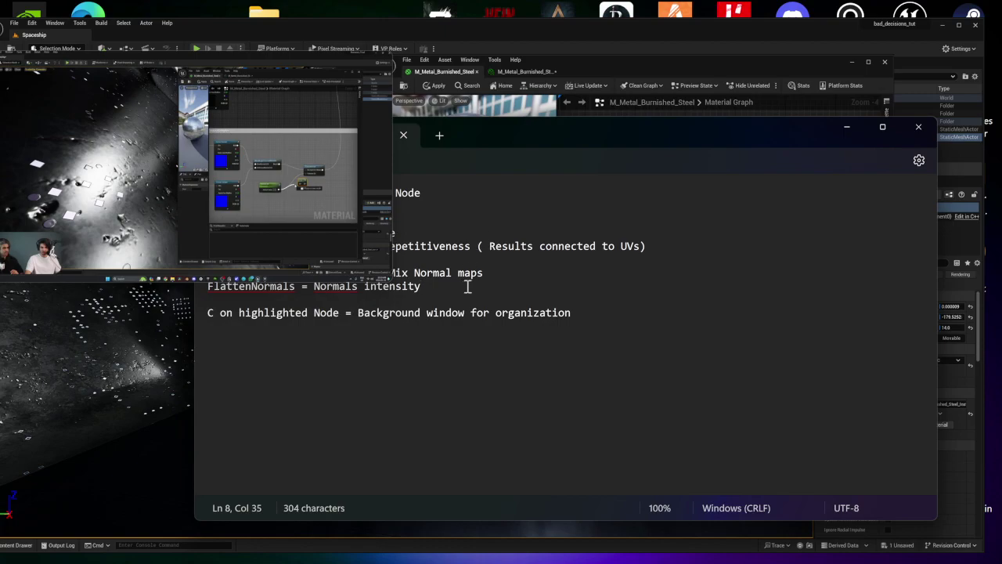
text((F)
text(lat)
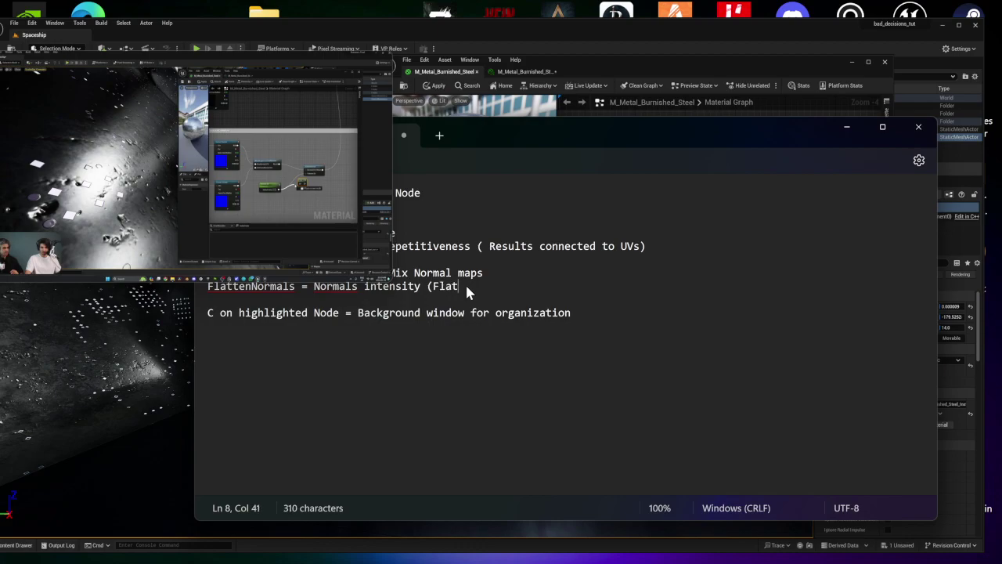
text(ten is opposite of)
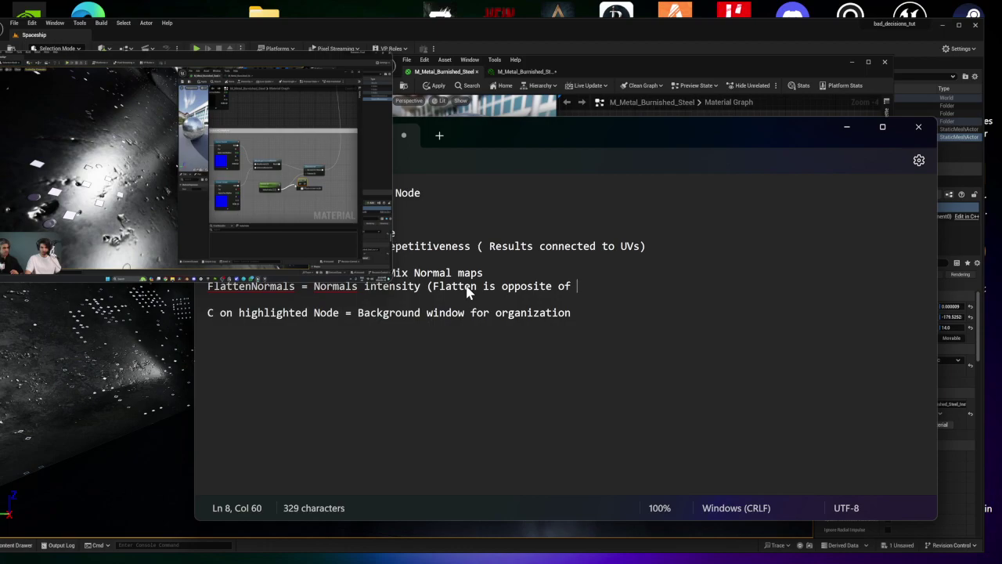
text(Height so its backwards. use)
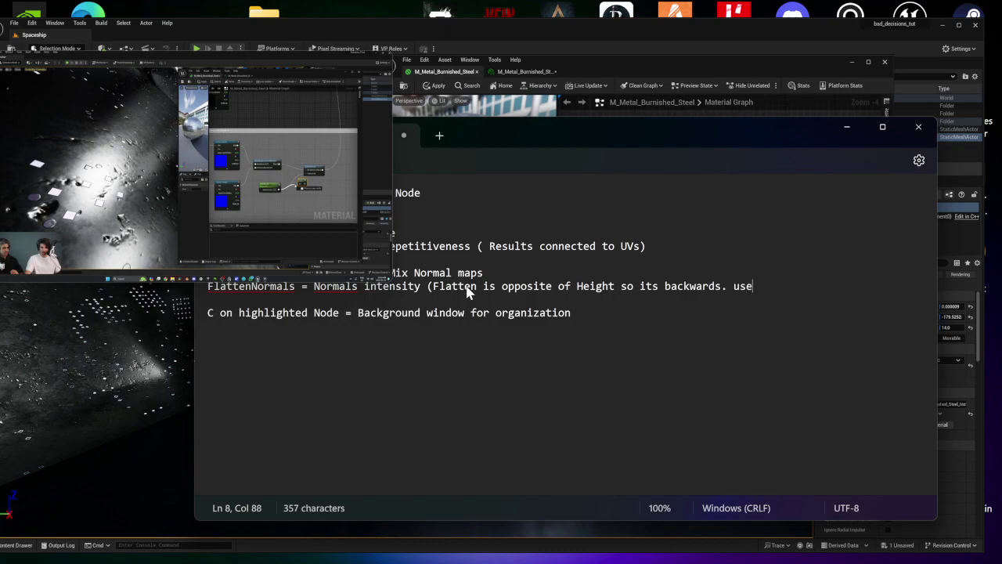
text(neMinus node )
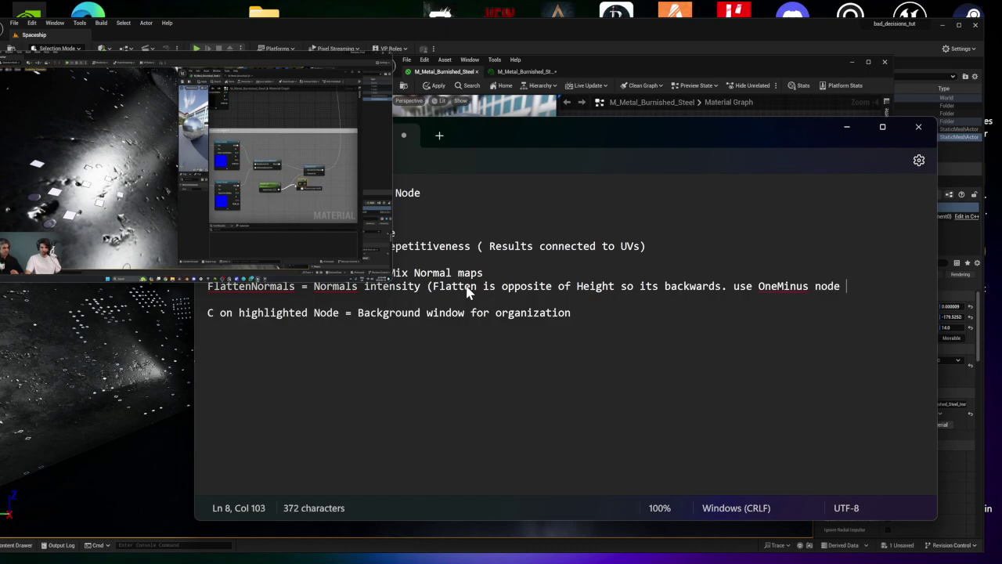
text(to inverse so)
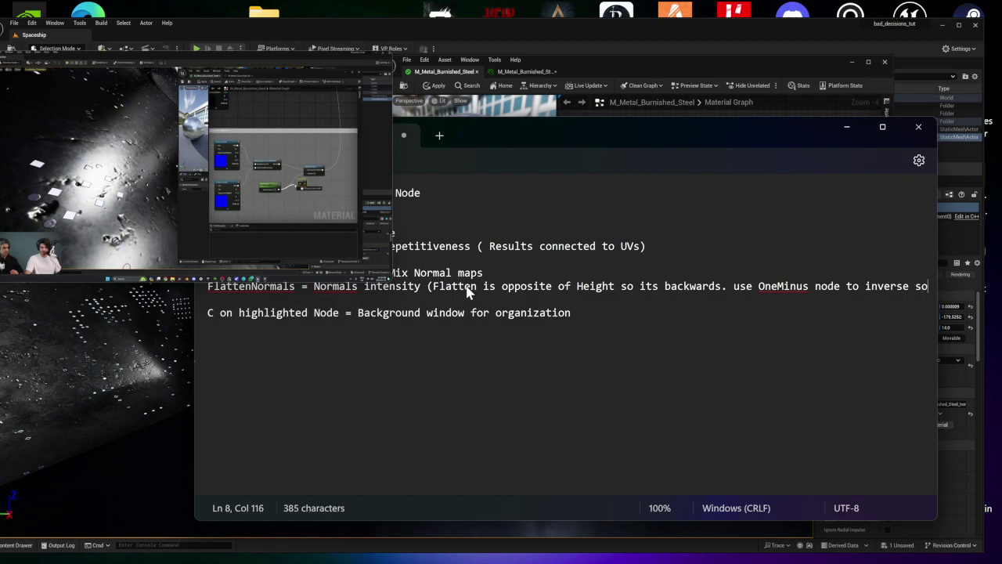
text( scale is)
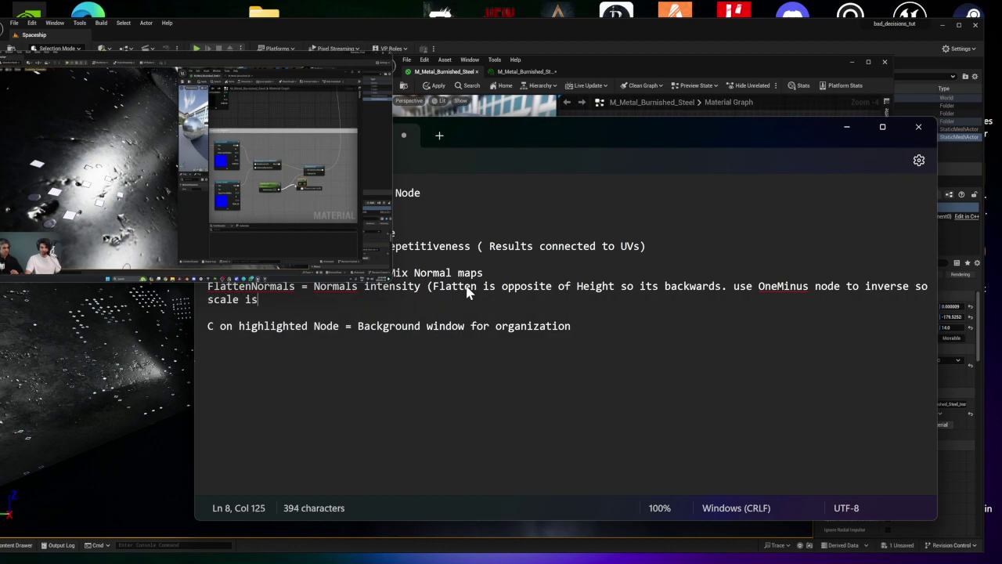
text( not)
text(backwards))
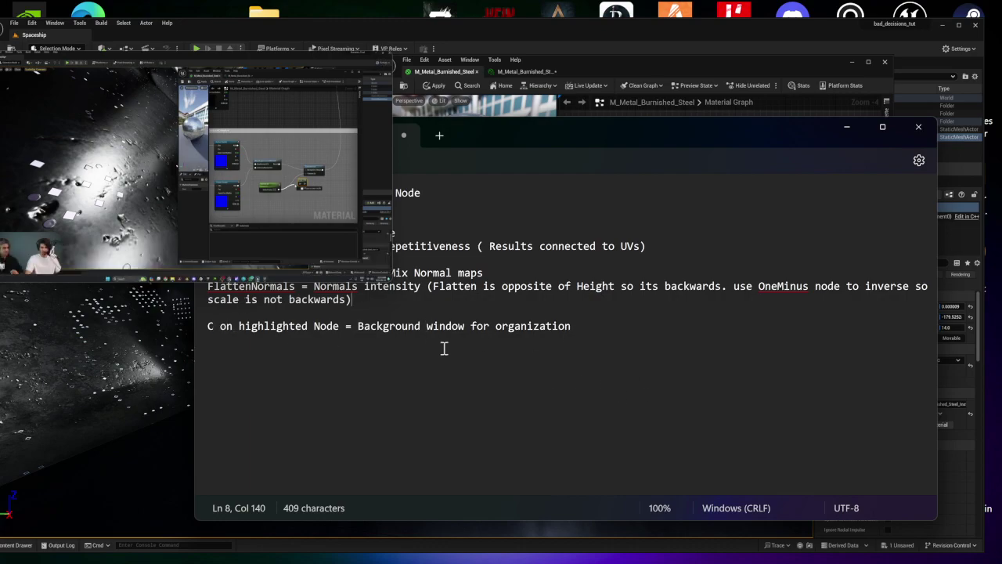
- Save Unreal Engine Node Commands.txt and minimize its window to return to the material editor
mouse_move(106, 234)
drag(553, 147, 784, 117)
click(443, 130)
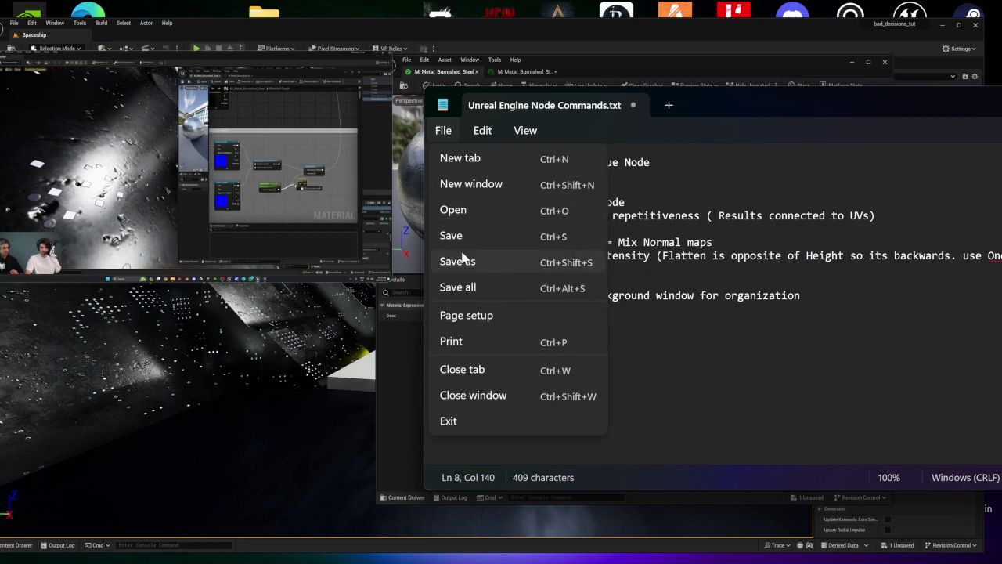
click(465, 237)
drag(705, 112, 494, 122)
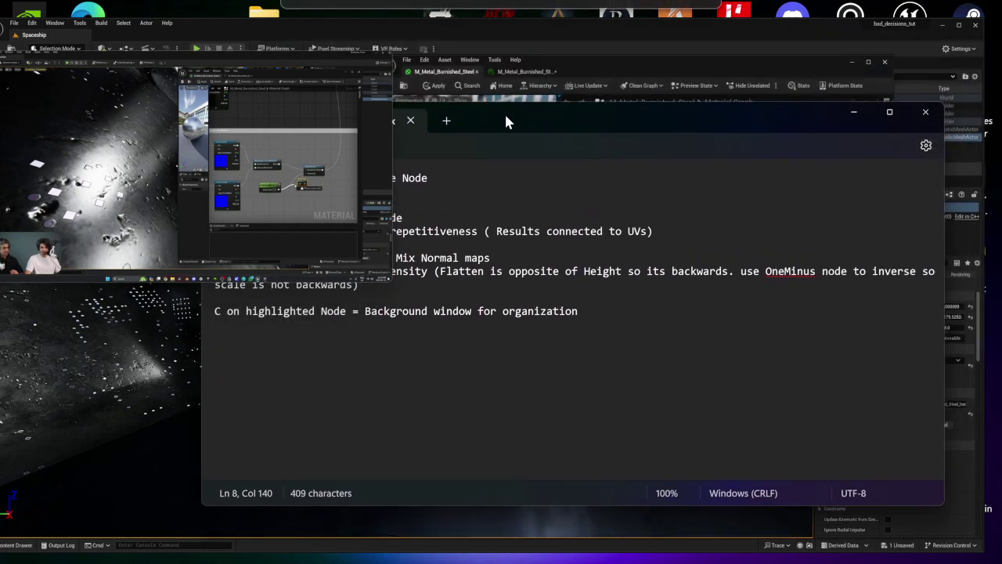
click(854, 112)
- Enlarge and reposition the reference video, and connect the NormalIntensity output to the OneMinus node's input
drag(388, 271, 745, 477)
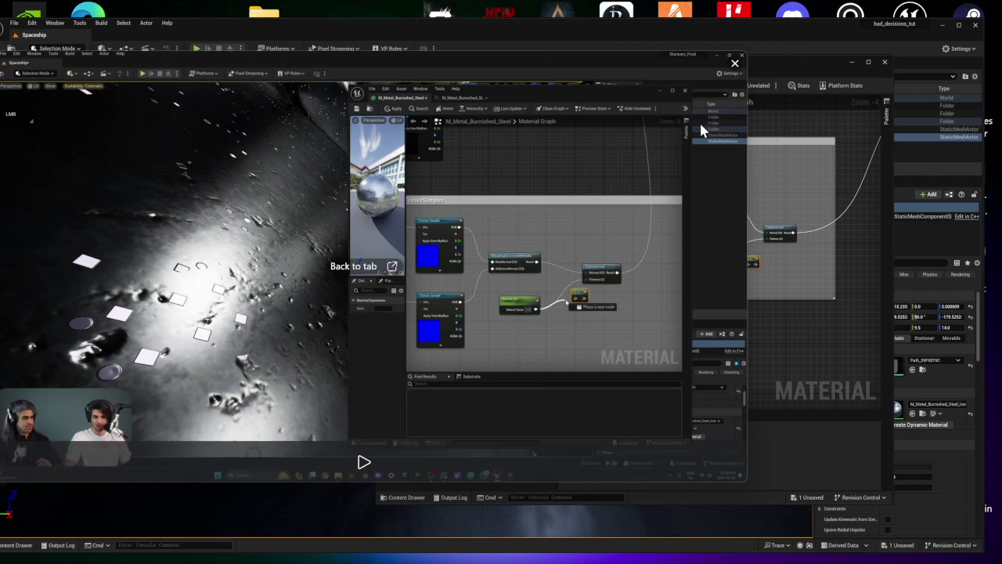
drag(582, 195, 496, 163)
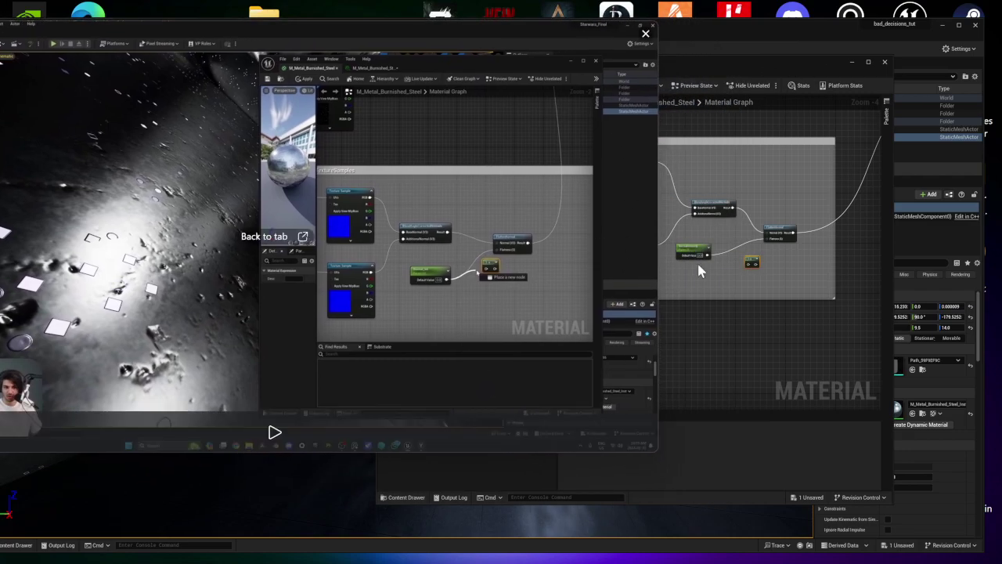
scroll(723, 266, up, 2)
scroll(723, 263, up, 1)
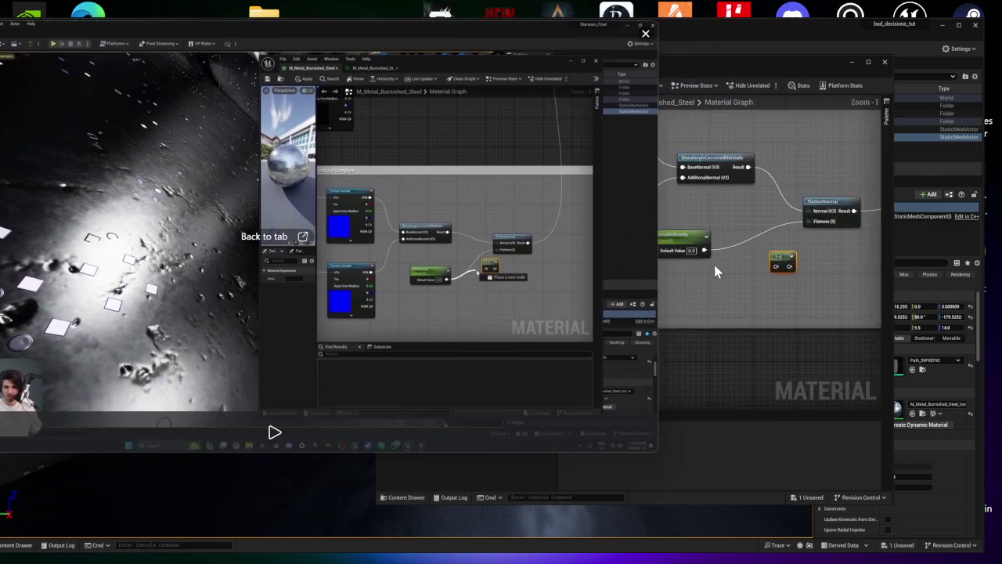
drag(704, 249, 776, 270)
- Play the next part of the reference video and connect the OneMinus output to the Flatness input of FlattenNormal
mouse_move(368, 331)
click(275, 436)
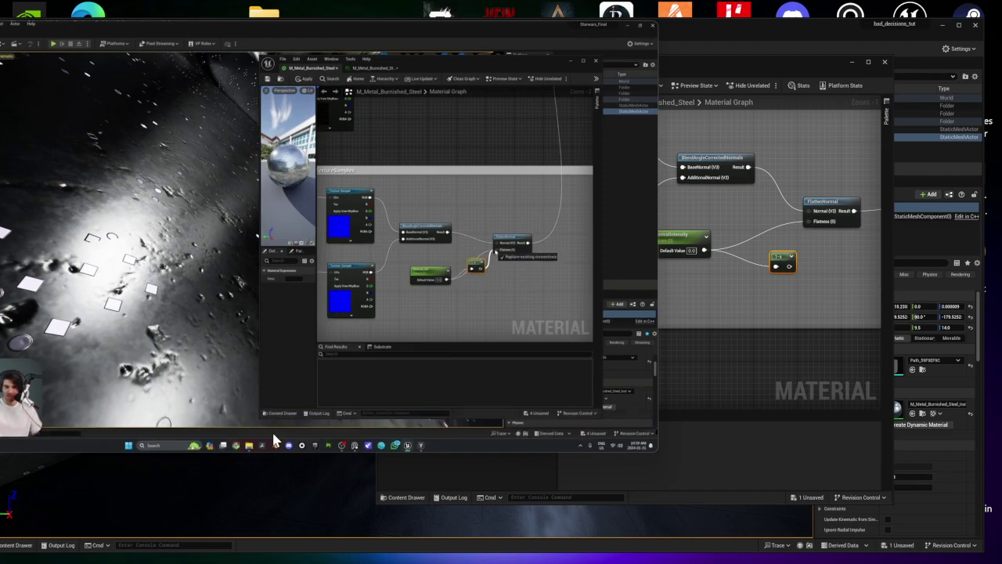
click(275, 432)
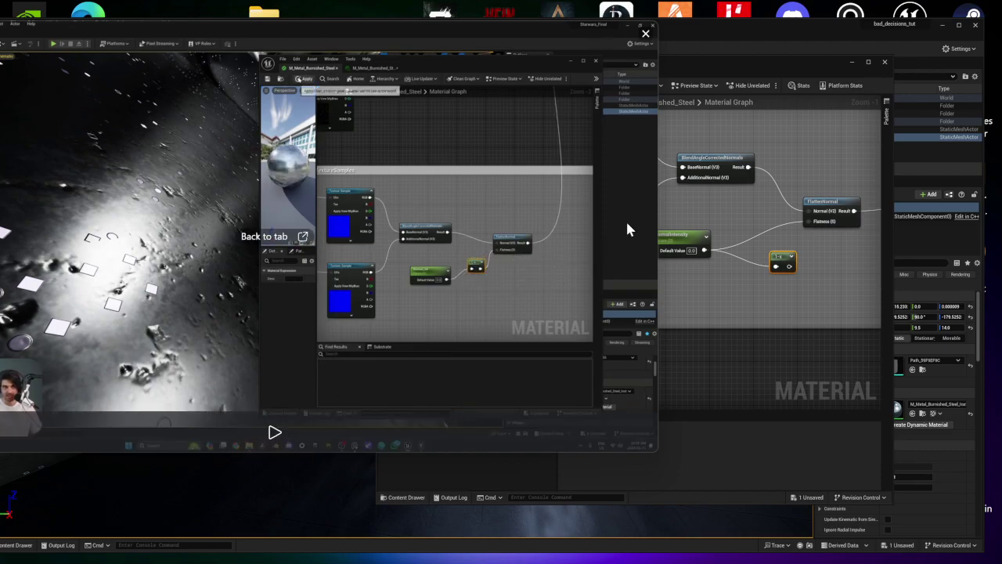
drag(788, 266, 805, 218)
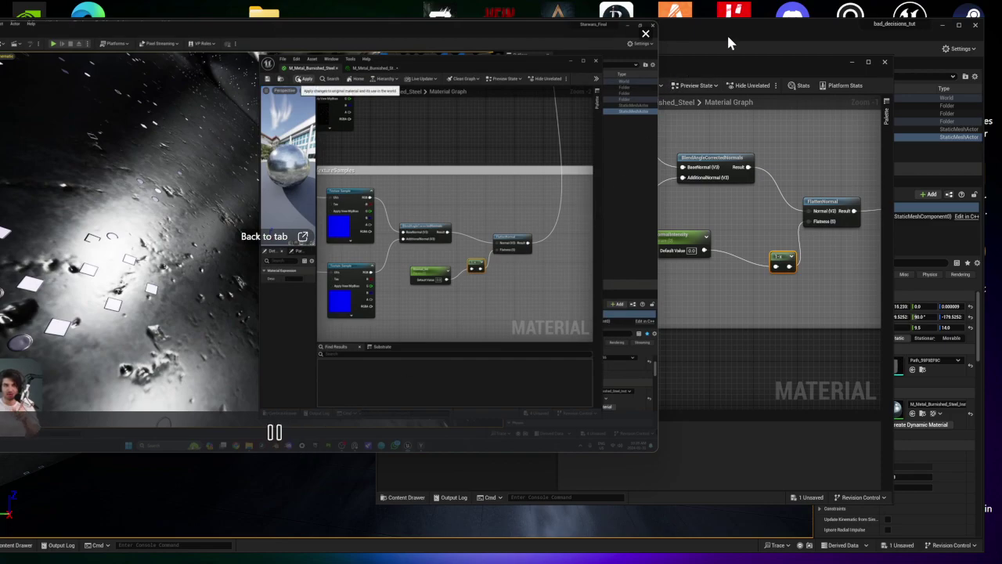
- Reposition the editor windows beside the reference video and apply the M_Metal_Burnished_Steel material changes
click(272, 433)
drag(999, 107, 802, 19)
drag(730, 64, 1001, 84)
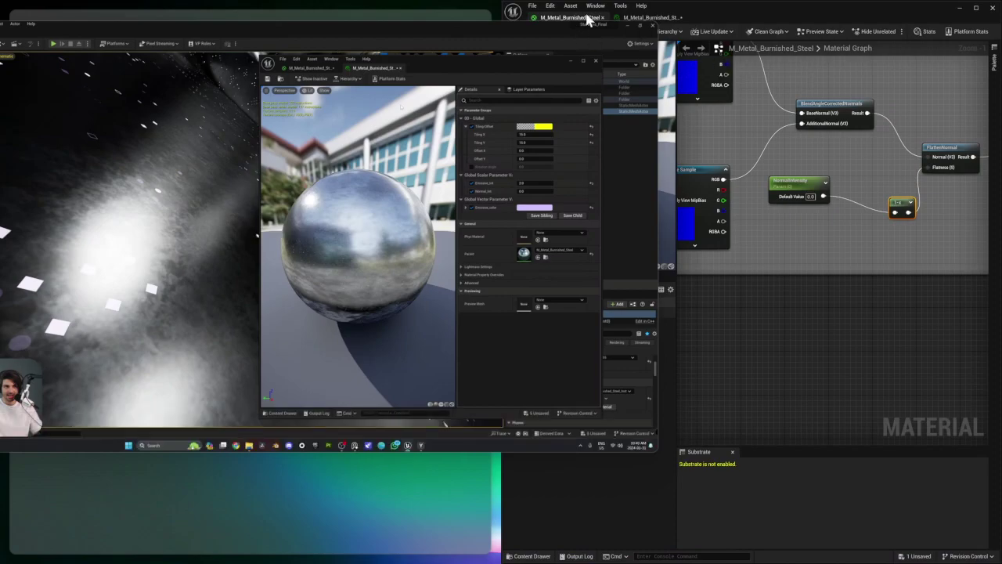
drag(768, 18, 826, 111)
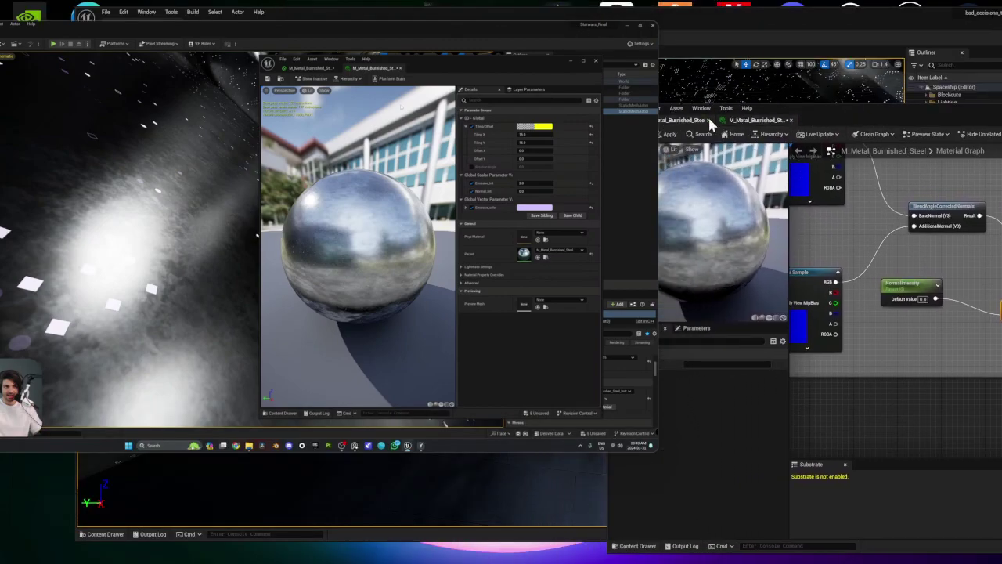
click(670, 135)
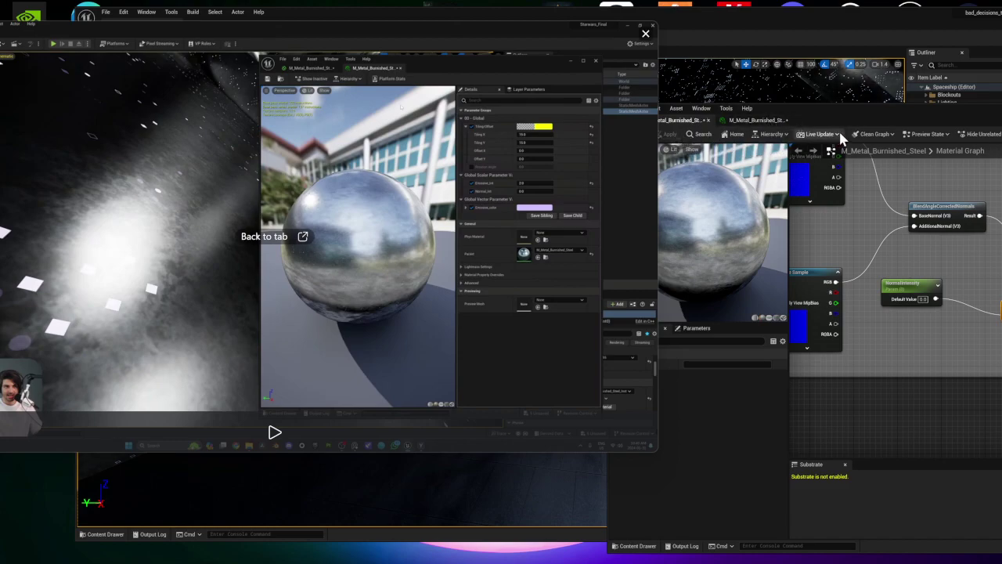
- Shrink the reference video beside the editor and set NormalIntensity to 0.415667 in the M_Metal_Burnished_Steel material instance
drag(844, 114, 700, 84)
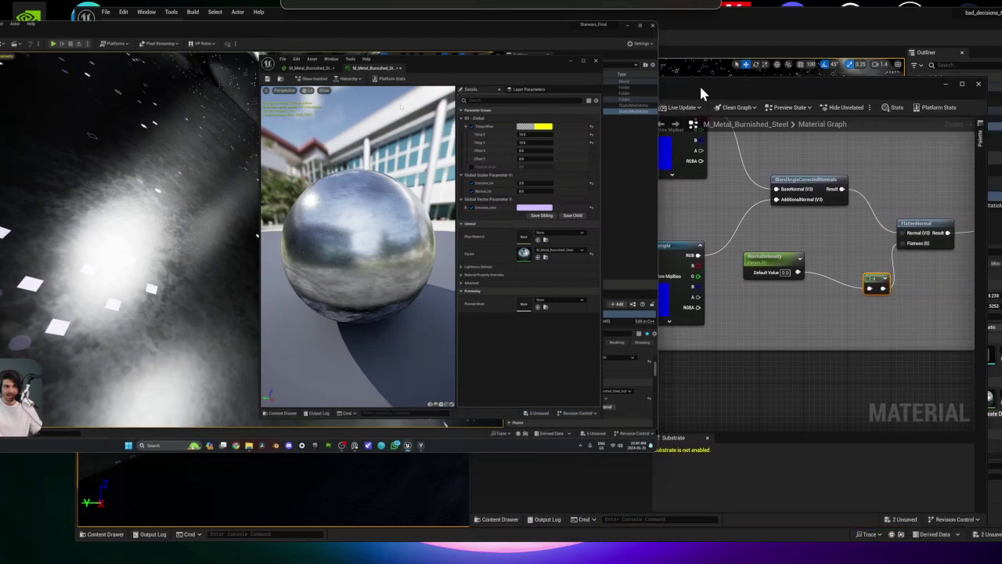
drag(829, 91, 790, 87)
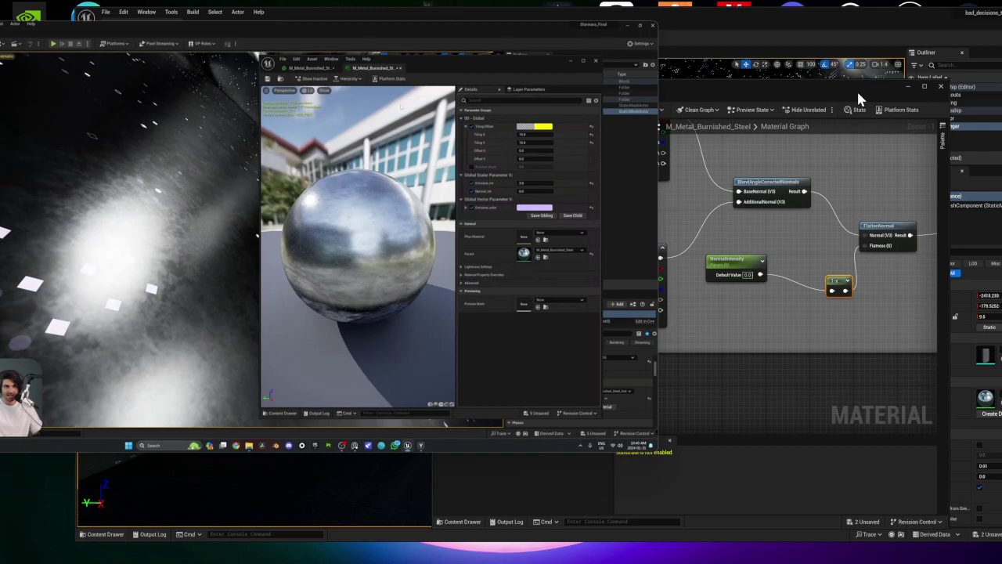
drag(656, 448, 552, 317)
click(583, 95)
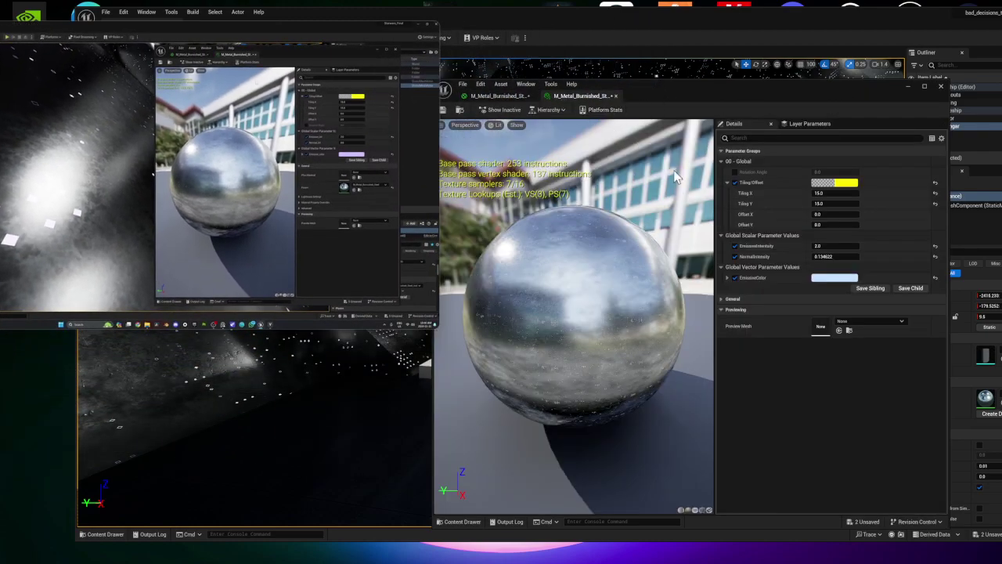
mouse_move(135, 324)
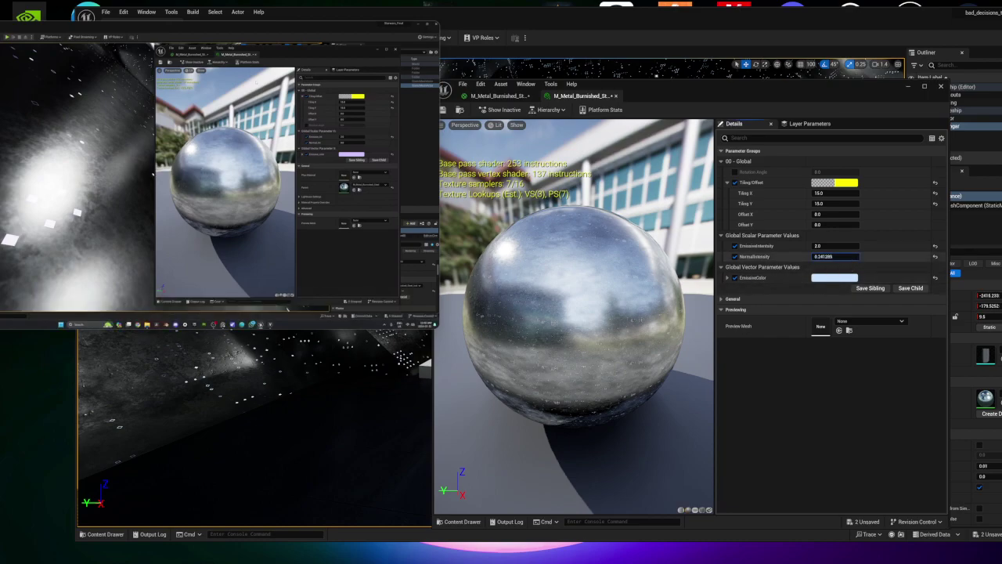
mouse_move(835, 257)
mouse_down()
mouse_move(862, 257)
mouse_move(780, 257)
mouse_move(842, 257)
mouse_up()
mouse_move(187, 314)
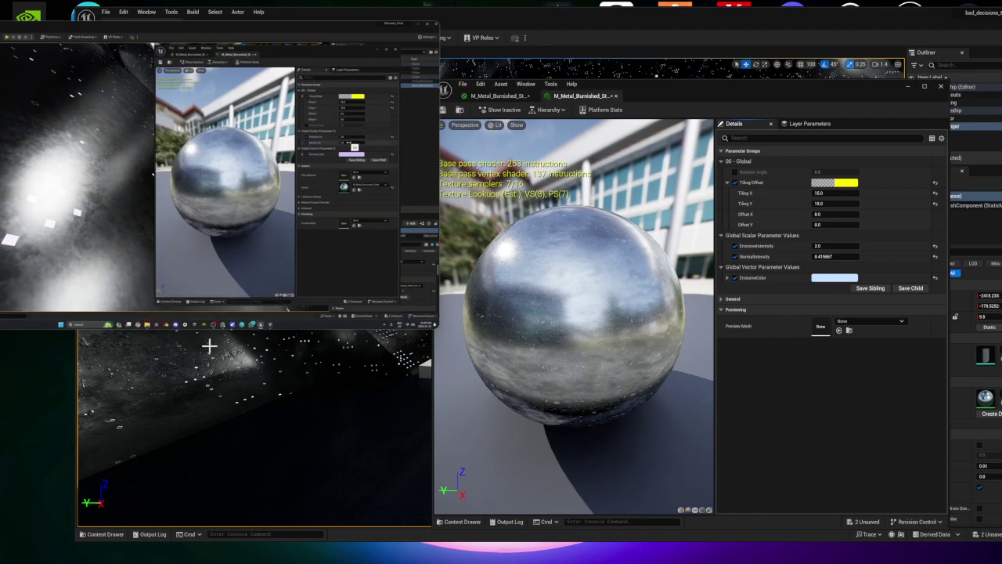
mouse_move(269, 303)
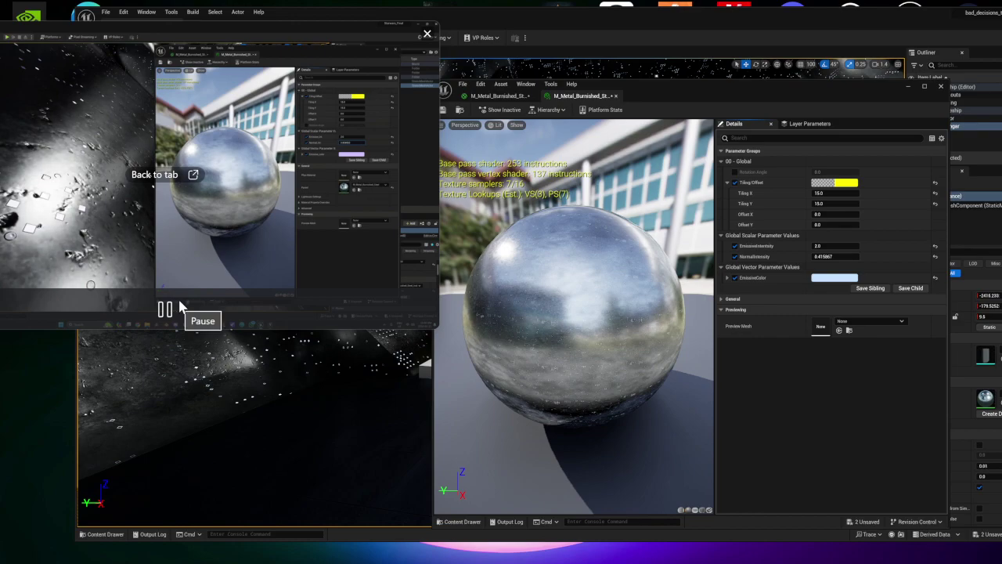
- Set NormalIntensity to 1.0 in the M_Metal_Burnished_Steel material instance and save all unsaved assets
click(832, 257)
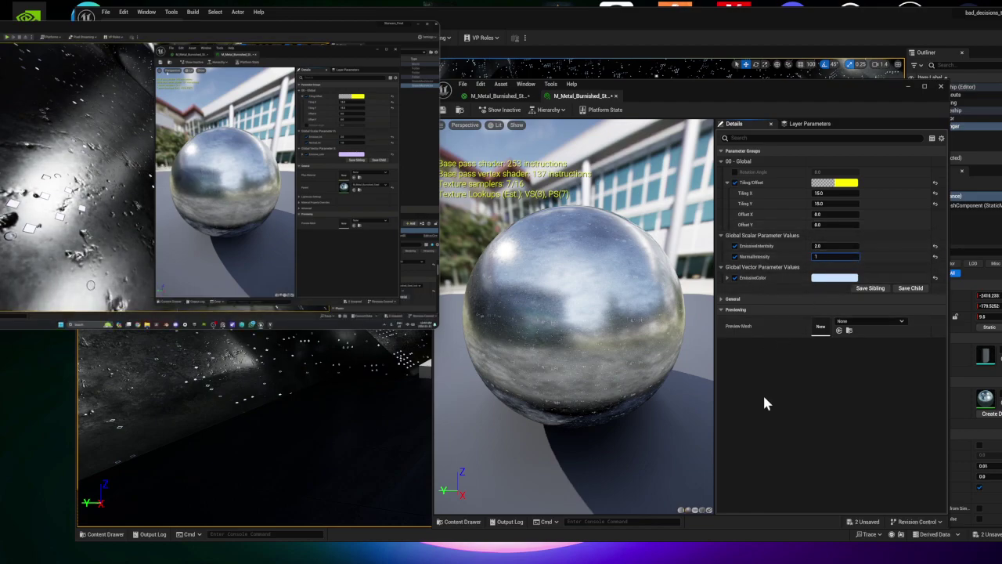
text(1.0)
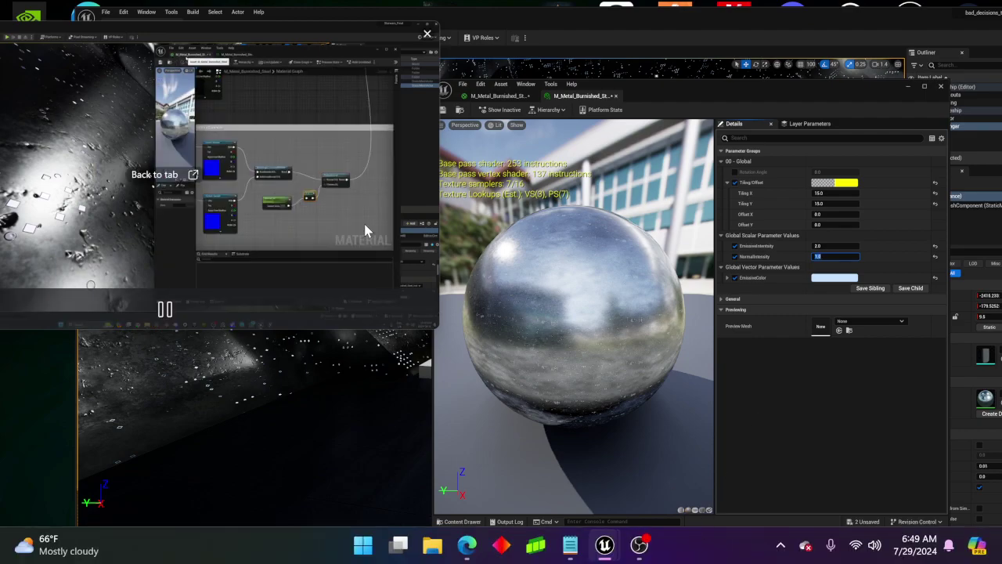
click(867, 522)
click(682, 479)
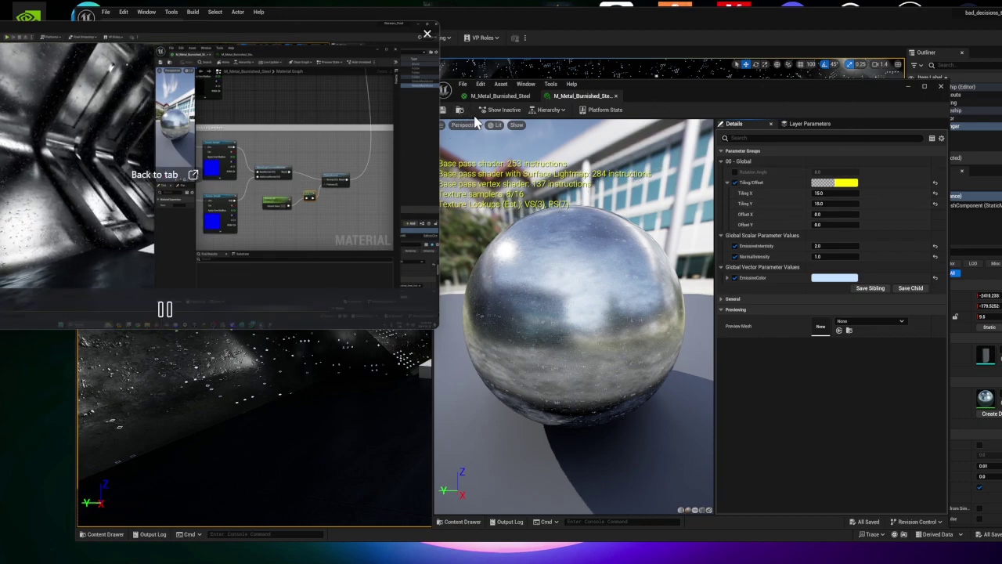
- Bring up the M_Metal_Burnished_Steel material graph to review the normal map node group, and minimize the material editor
click(498, 96)
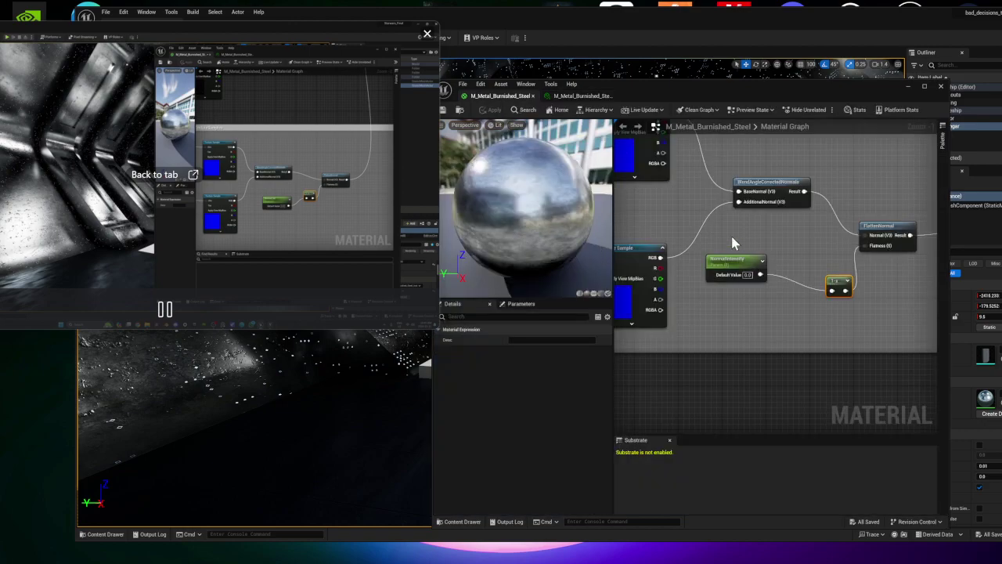
scroll(729, 242, down, 8)
scroll(717, 230, up, 1)
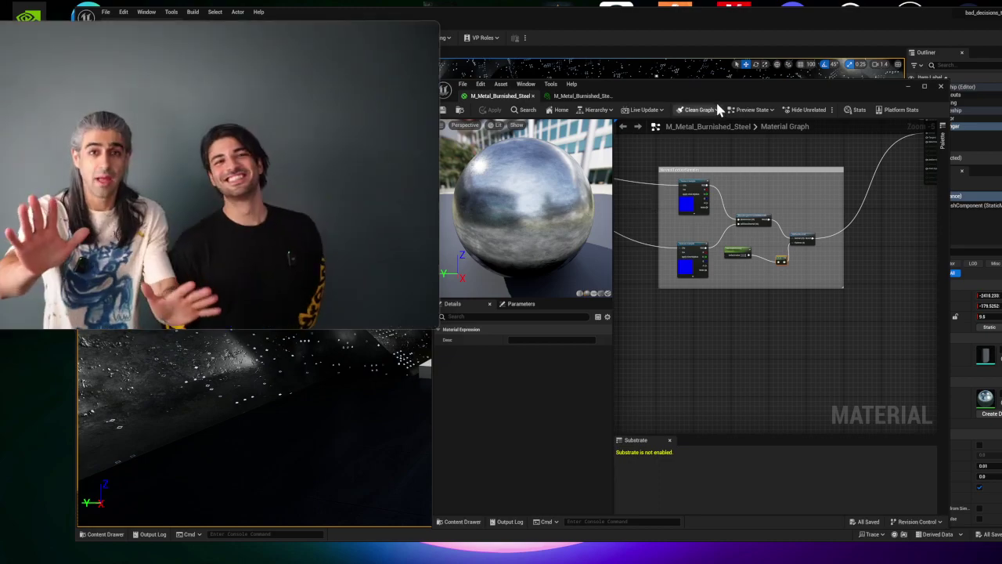
drag(712, 89, 623, 100)
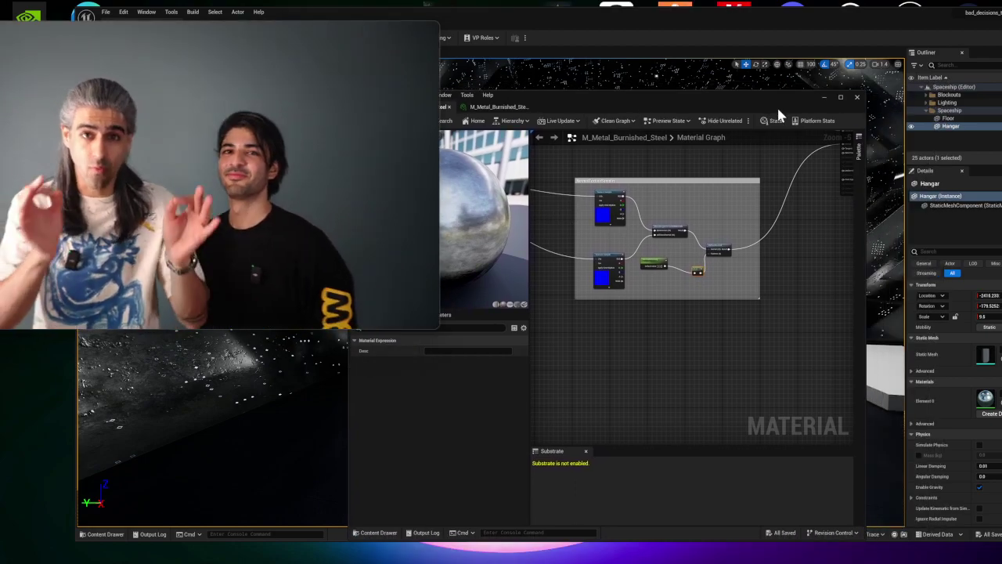
click(824, 97)
- Open the Downloads folder in File Explorer beside the reference video and pause the video
mouse_move(582, 544)
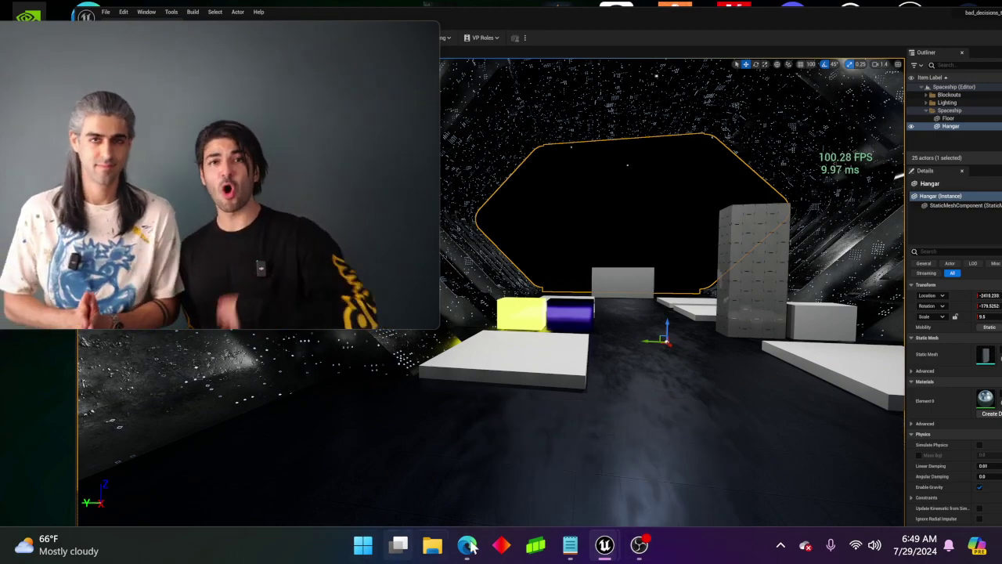
click(433, 546)
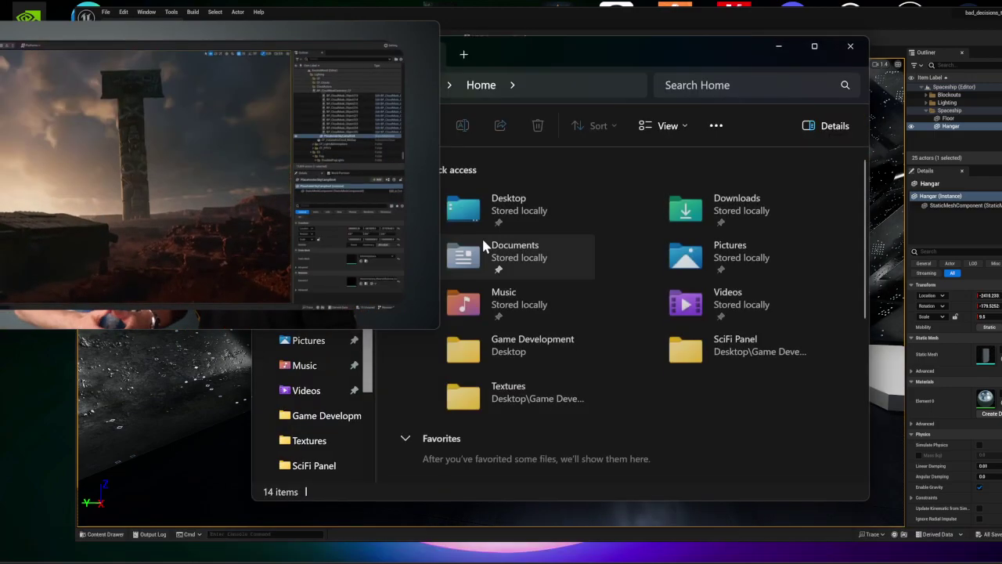
drag(519, 51, 714, 102)
click(505, 340)
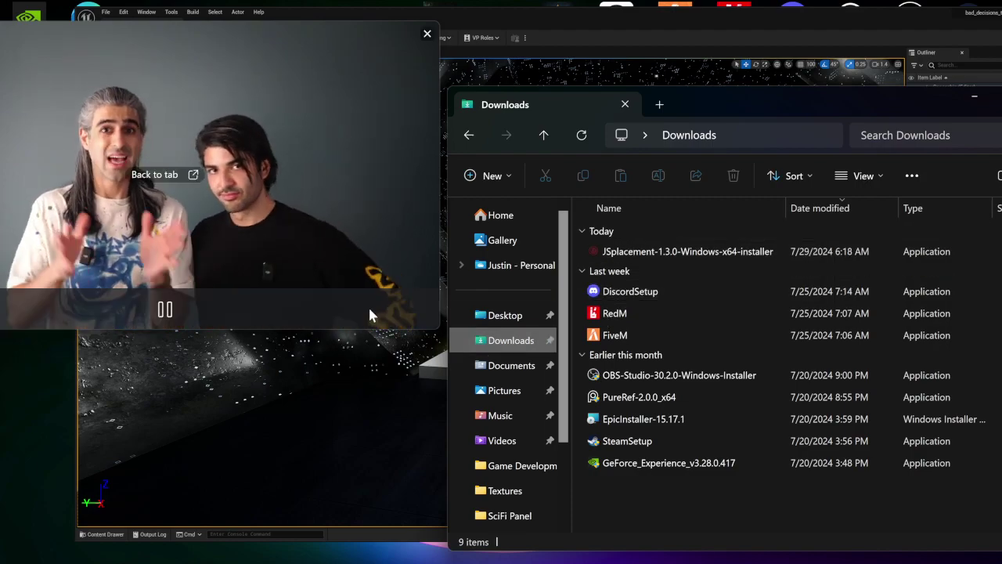
mouse_move(173, 168)
click(165, 309)
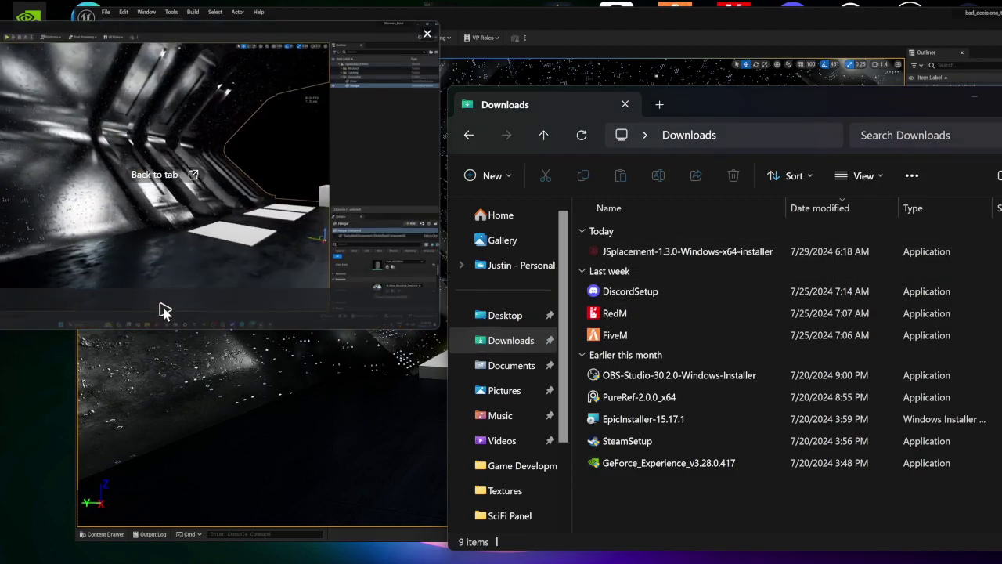
- Uncover the desktop by moving the level editor and reference video aside, and launch JSplacement
drag(940, 18, 763, 127)
mouse_move(288, 39)
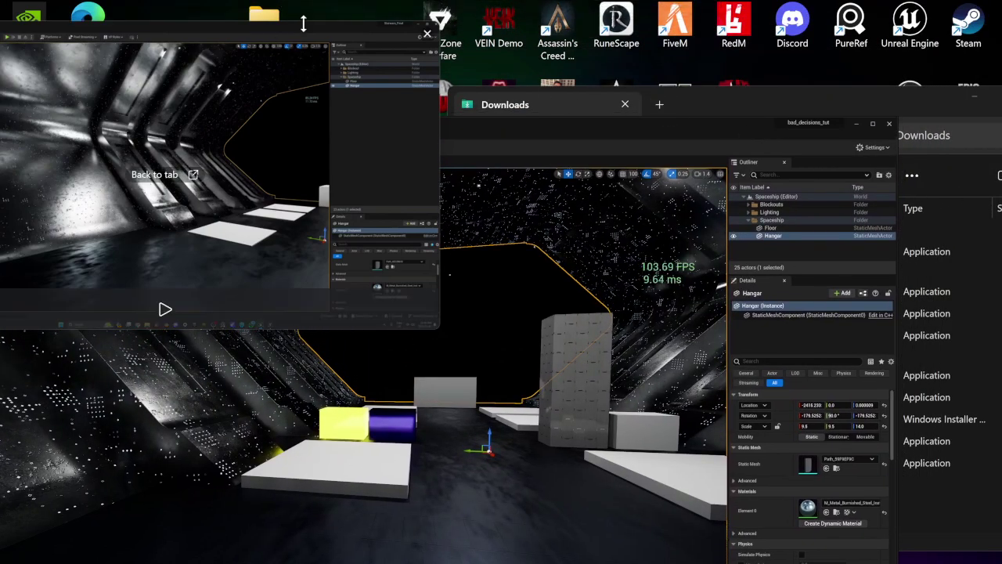
drag(140, 151, 560, 163)
double_click(43, 92)
mouse_move(310, 259)
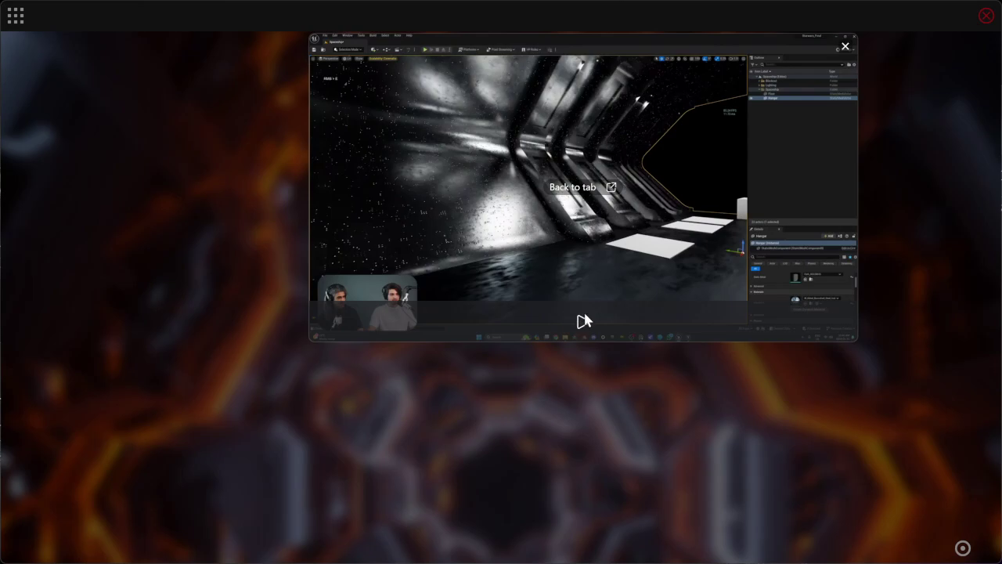
- Switch to the Unreal level editor, reposition its window while the reference video plays, and return to JSplacement
key(alt+Tab)
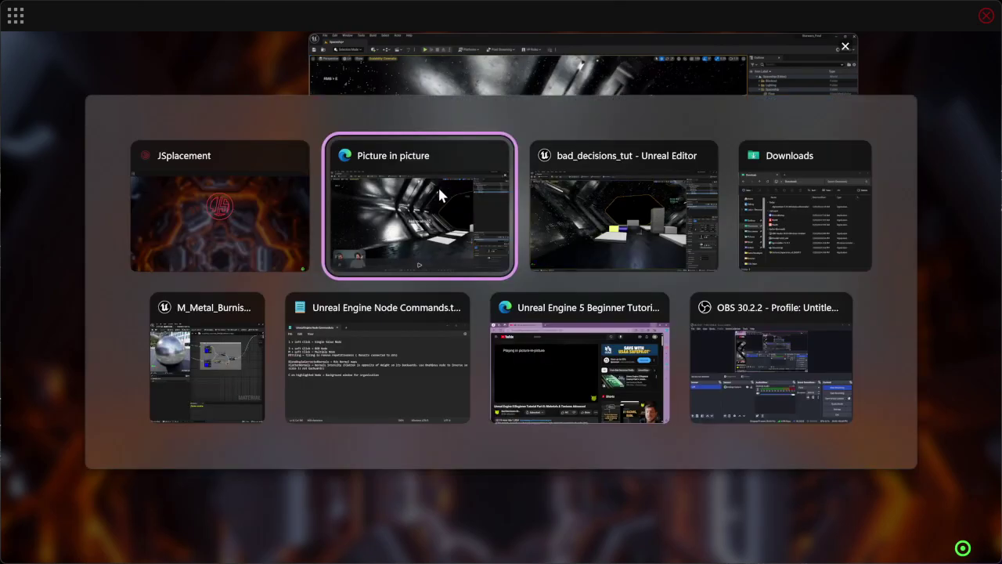
key(alt+Tab)
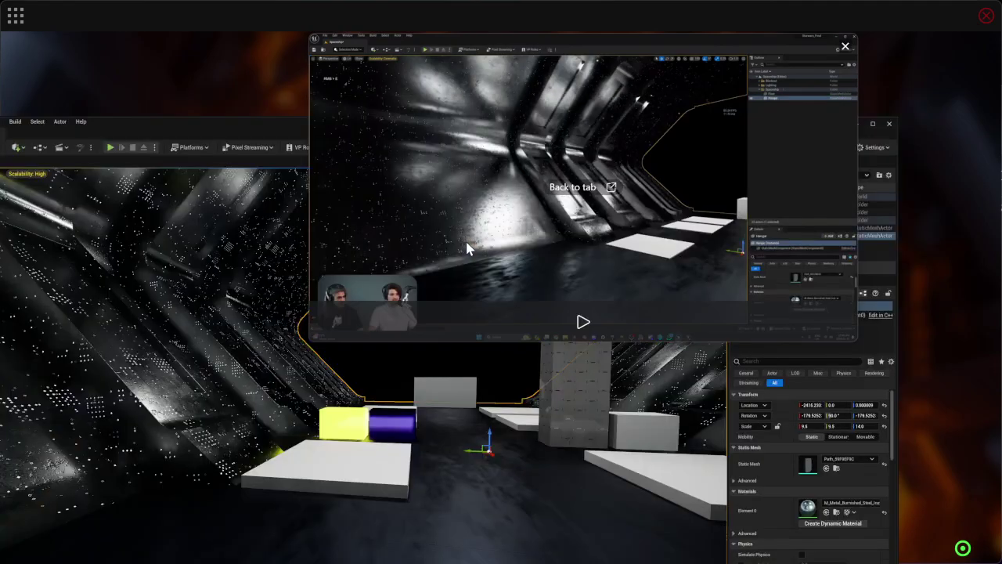
mouse_move(397, 35)
mouse_down()
mouse_move(402, 18)
mouse_move(526, 103)
mouse_move(313, 110)
mouse_move(267, 48)
mouse_move(263, 127)
mouse_move(270, 134)
mouse_move(299, 31)
mouse_move(409, 25)
mouse_move(393, 25)
mouse_up()
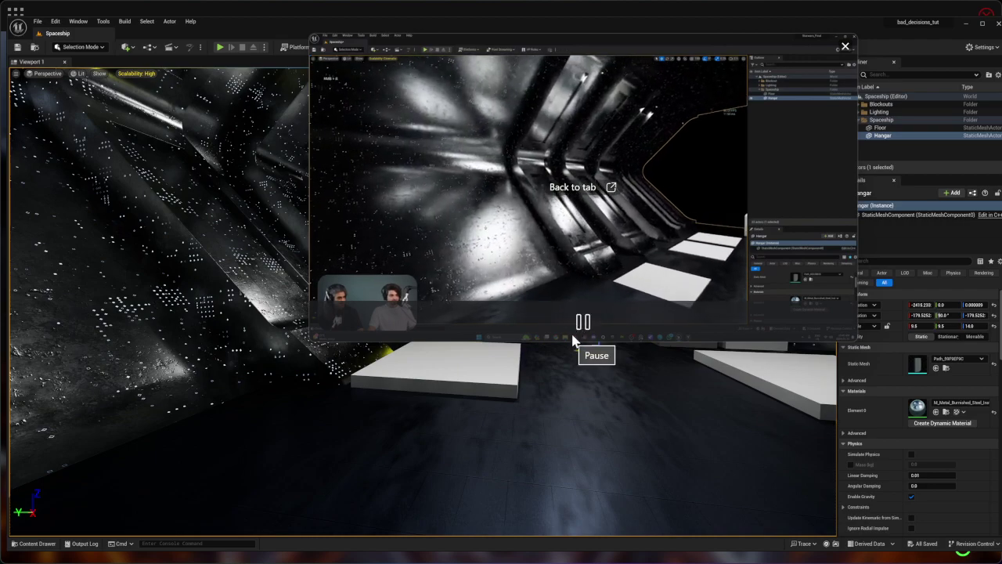
right_drag(235, 303, 297, 314)
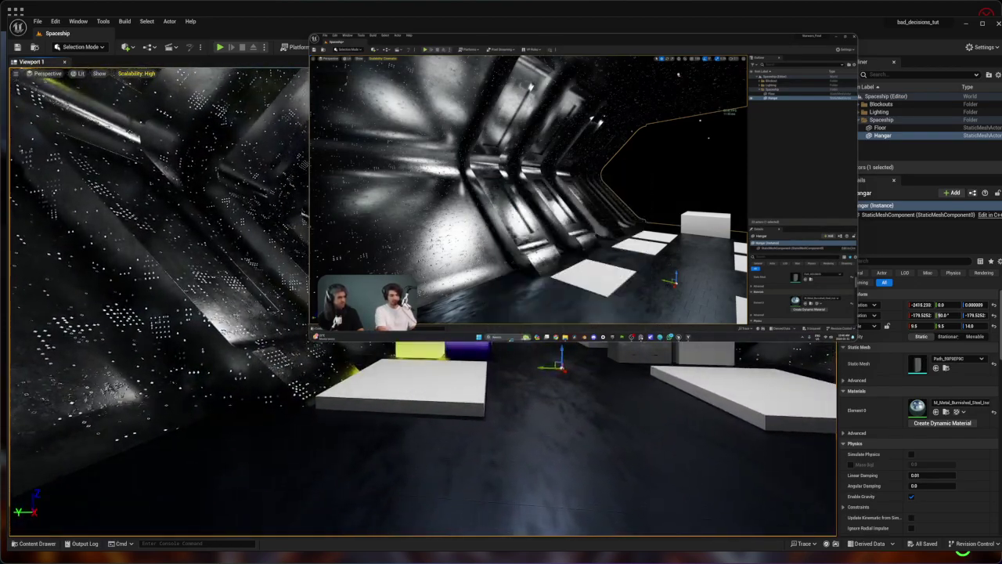
click(159, 8)
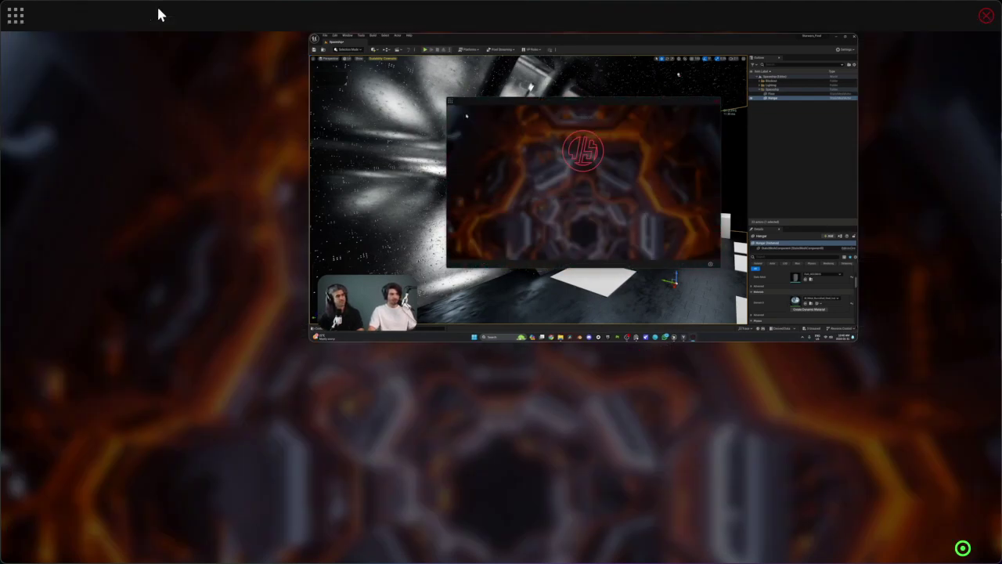
- Open the JSplacement: 2 generator and generate a displacement map
click(11, 20)
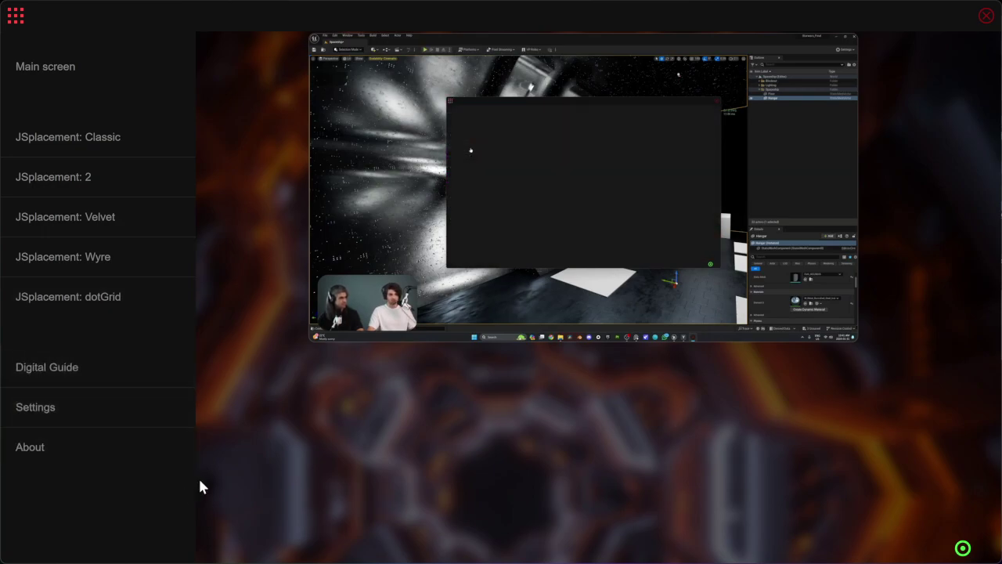
click(117, 178)
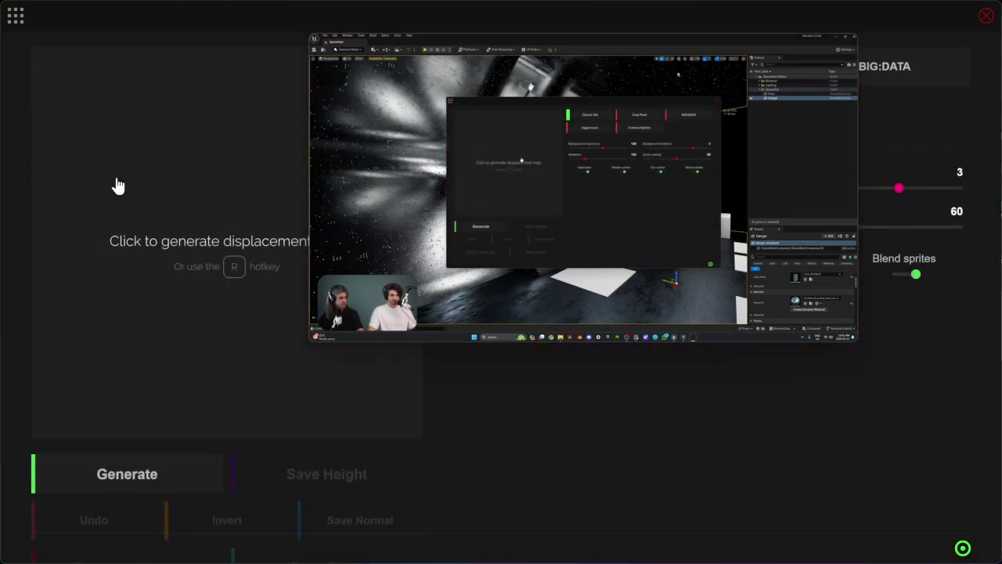
click(191, 244)
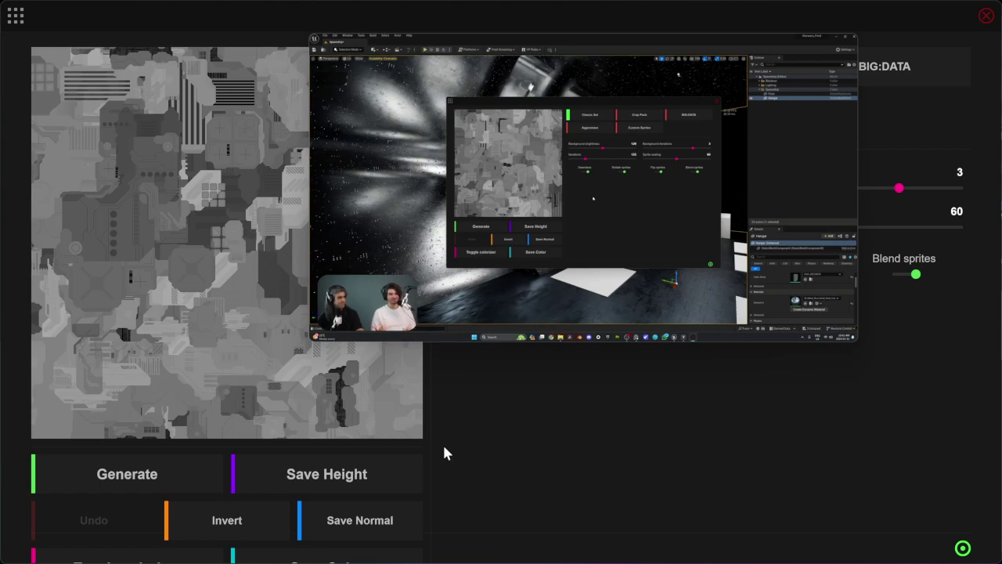
mouse_move(468, 47)
drag(480, 45, 607, 66)
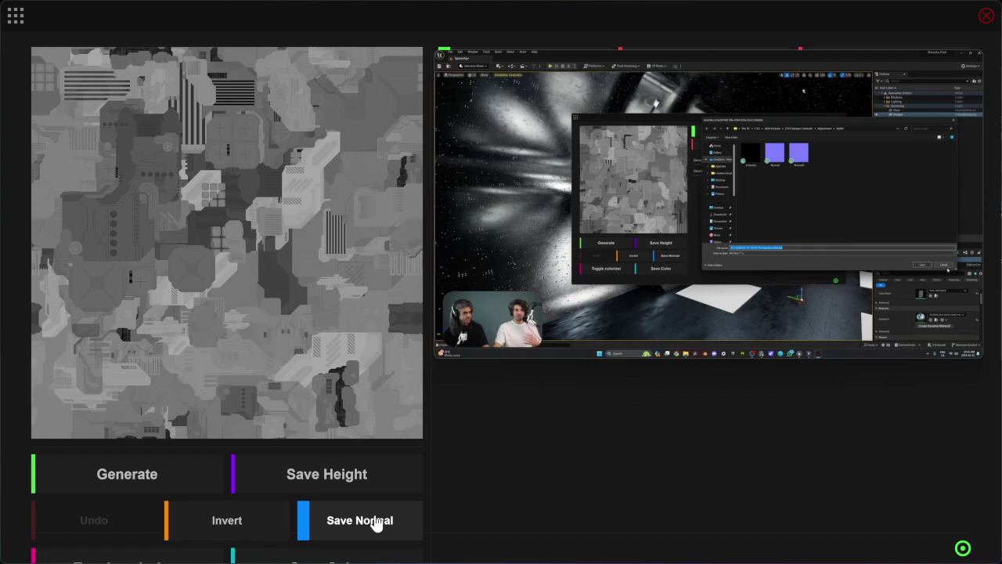
mouse_move(694, 332)
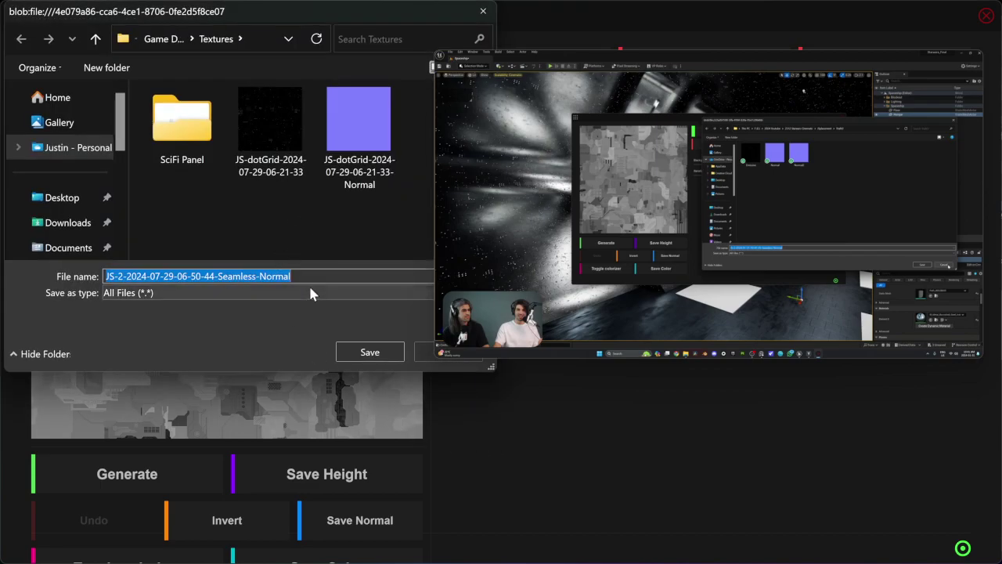
click(369, 354)
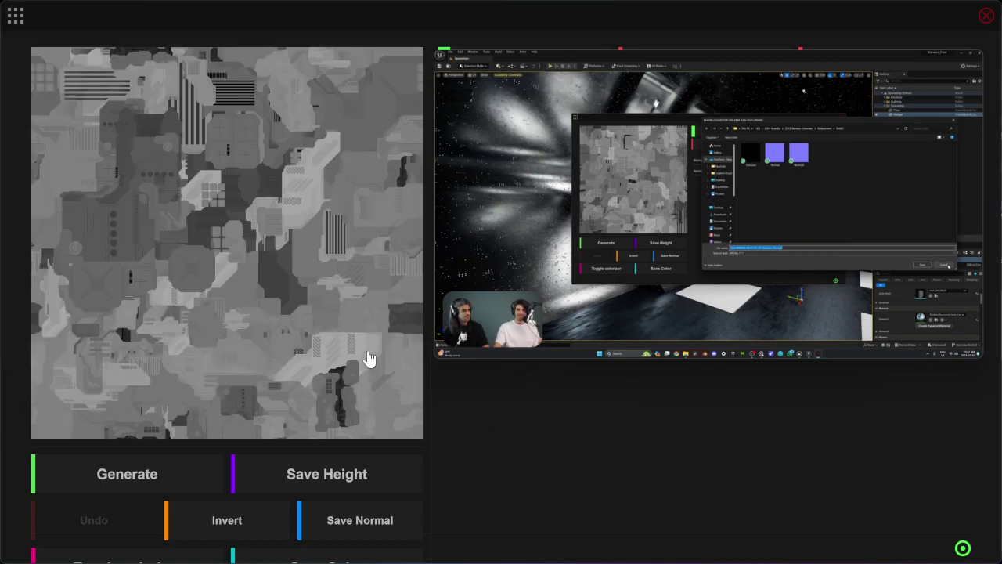
- Play the next part of the reference video and close JSplacement
mouse_move(736, 298)
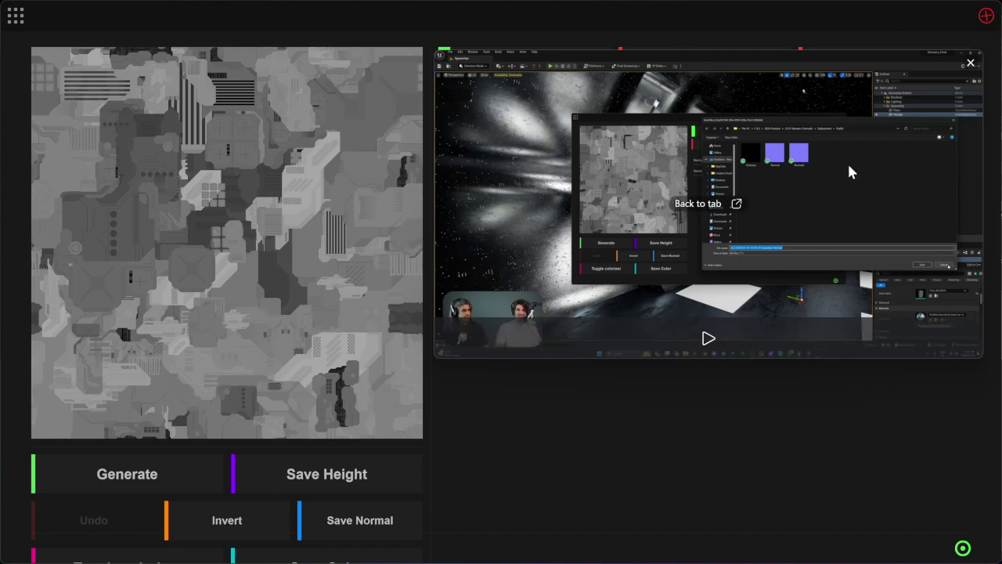
click(708, 339)
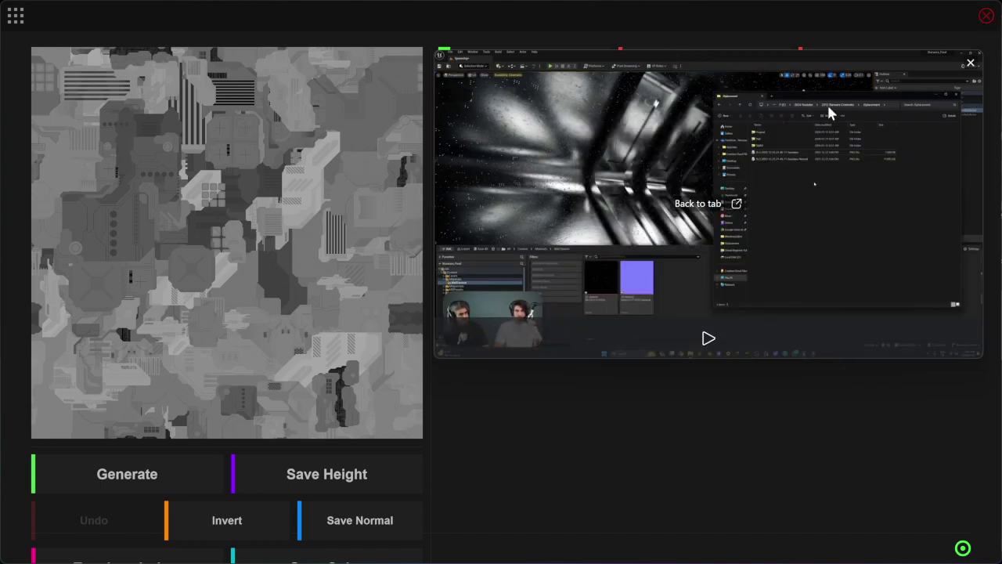
click(986, 16)
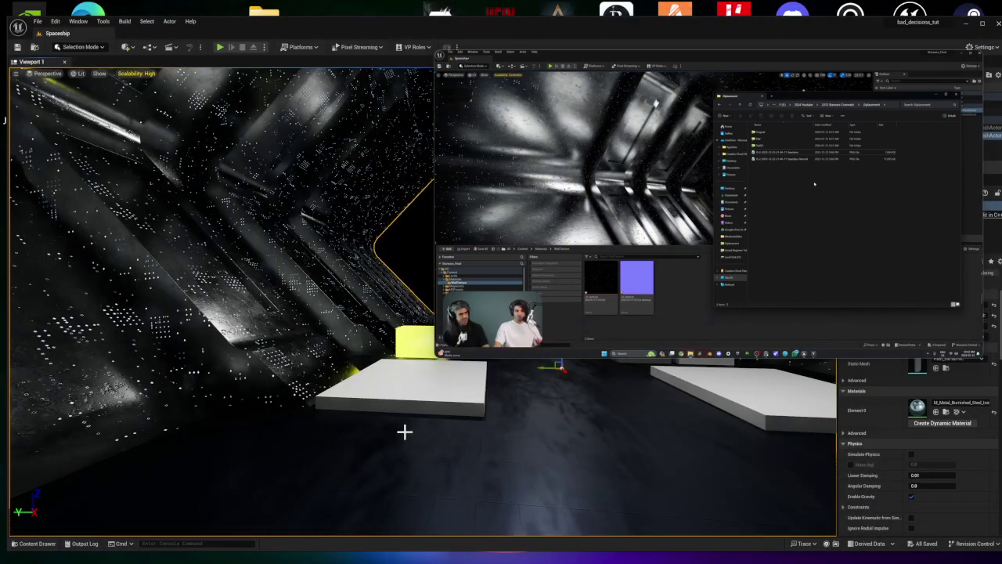
mouse_move(690, 338)
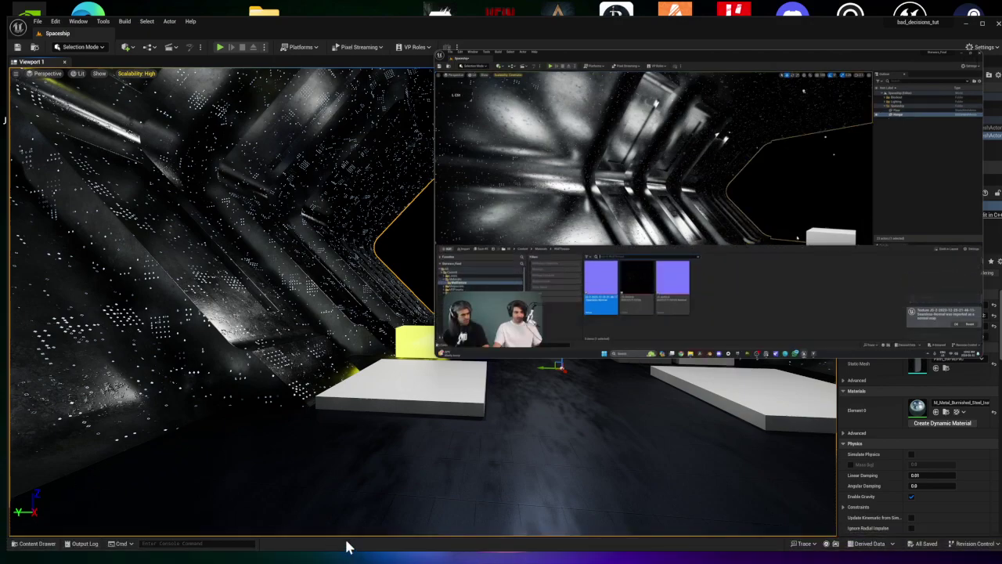
- Open the Textures folder in File Explorer and move the reference video off its files
click(432, 544)
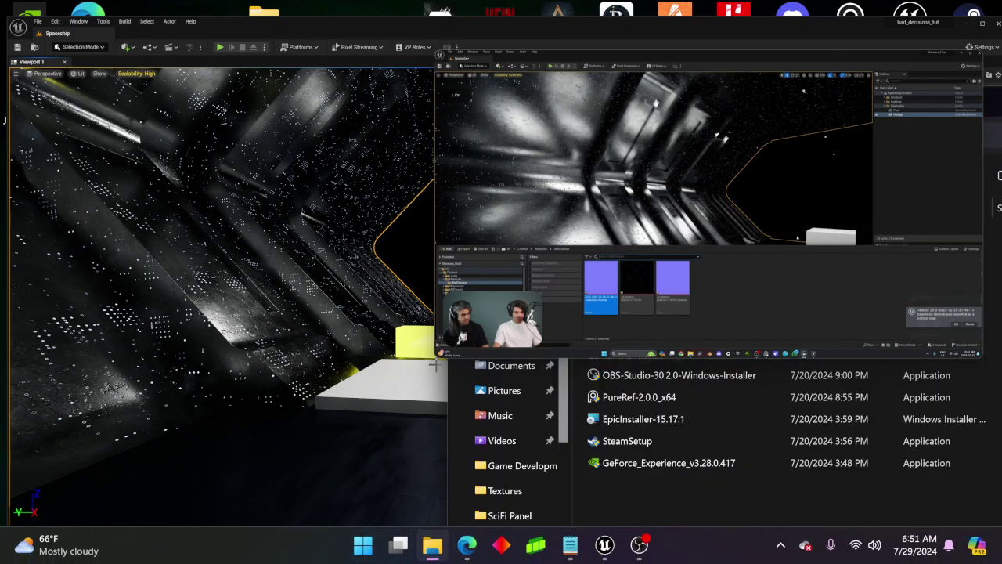
click(513, 492)
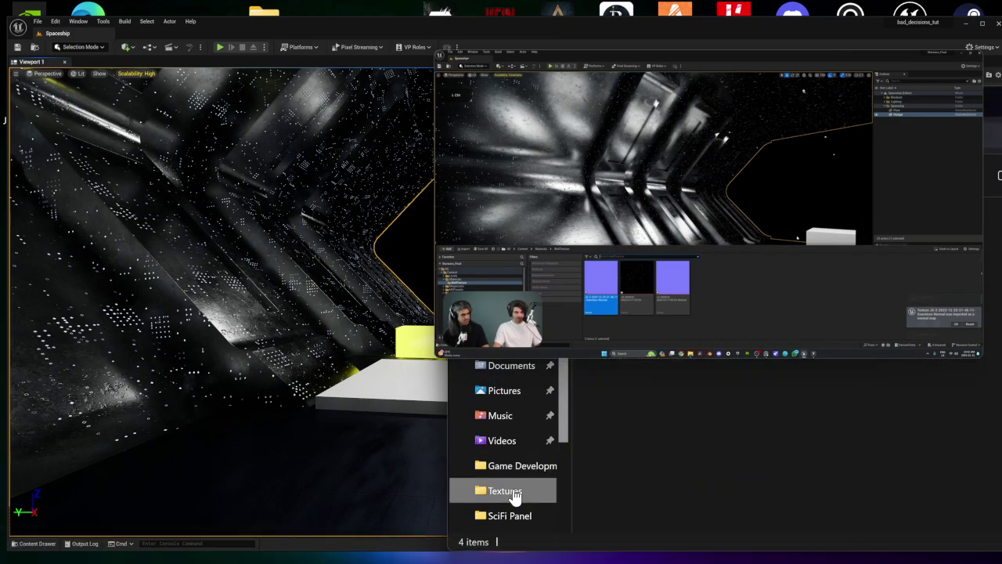
drag(764, 159, 870, 371)
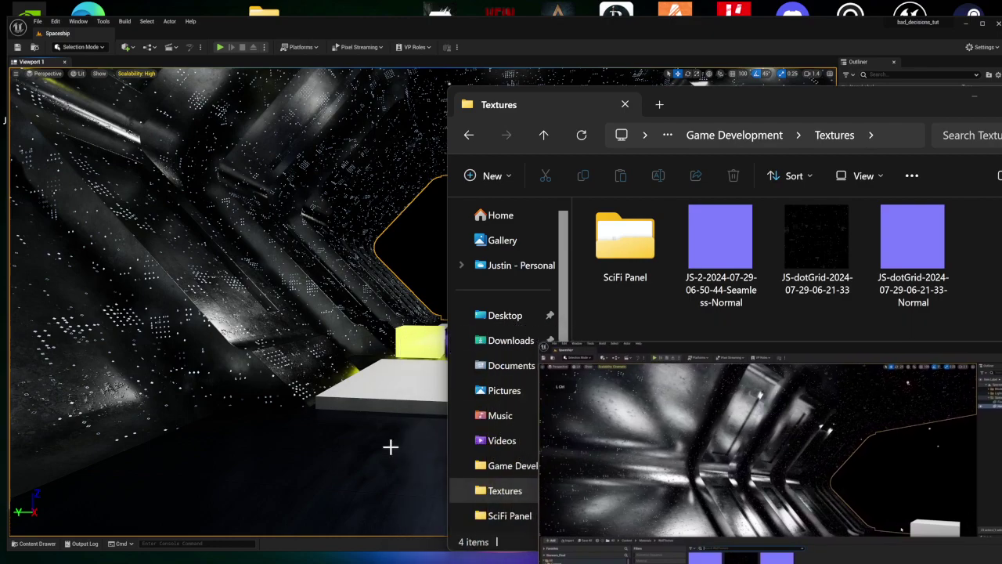
click(33, 544)
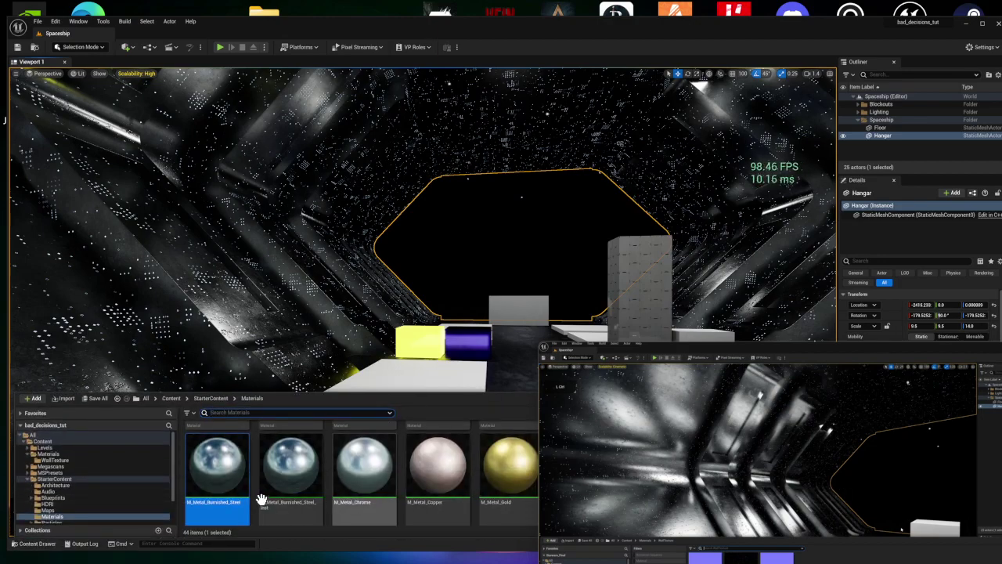
click(73, 461)
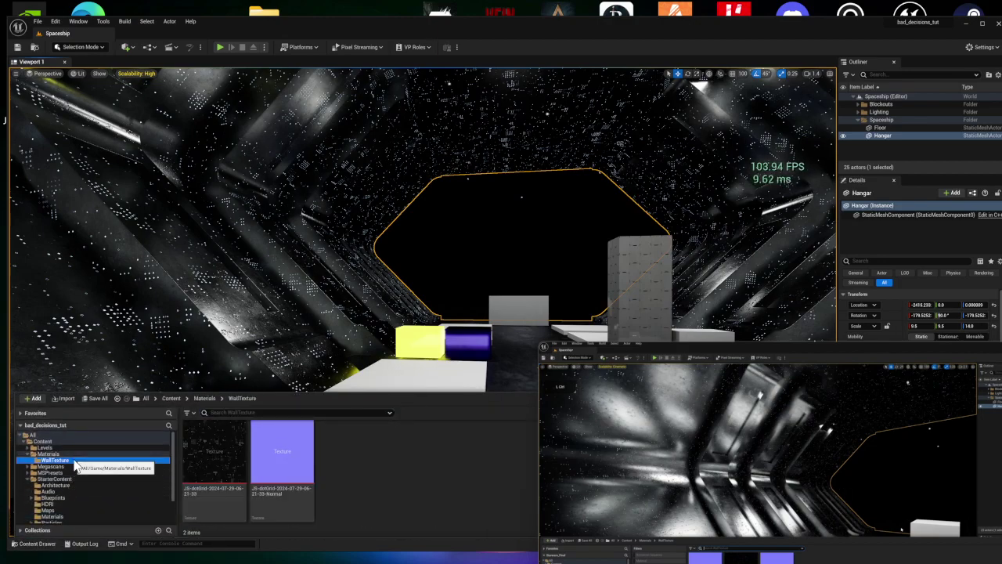
key(alt+Tab)
key(alt+Tab)
drag(750, 269, 407, 444)
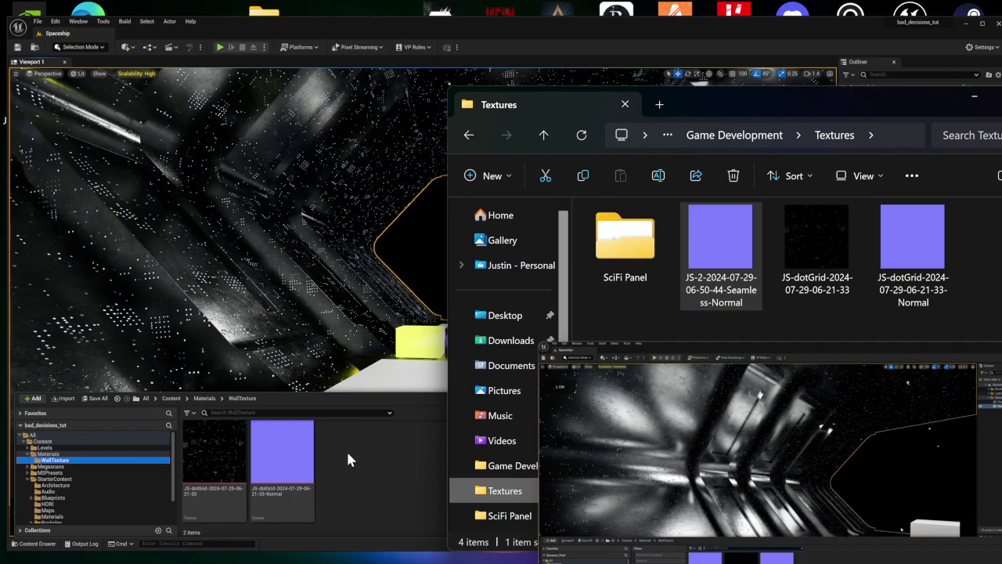
- Move the reference video back over the level viewport and play its next part
drag(31, 528, 470, 407)
drag(725, 296, 607, 129)
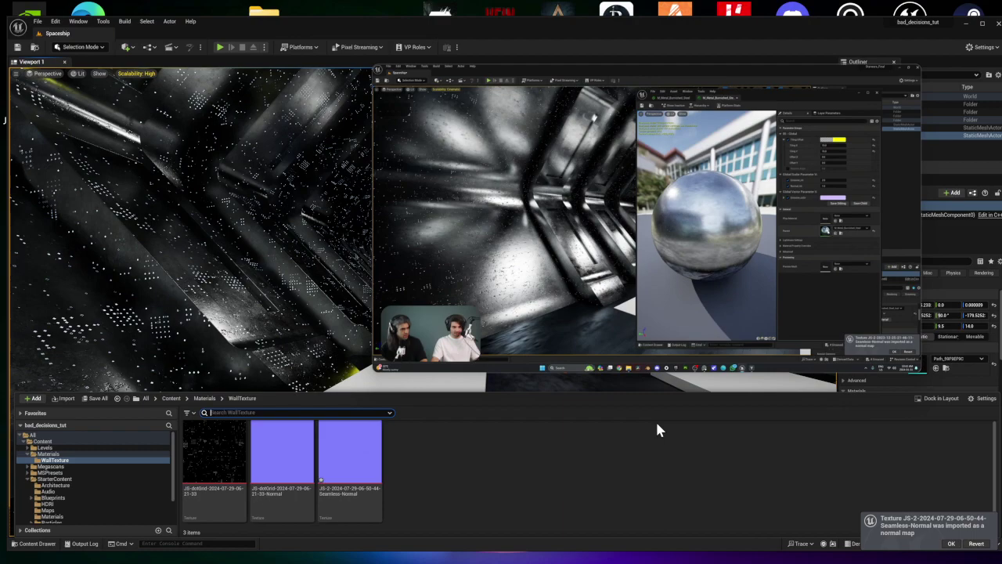
mouse_move(646, 353)
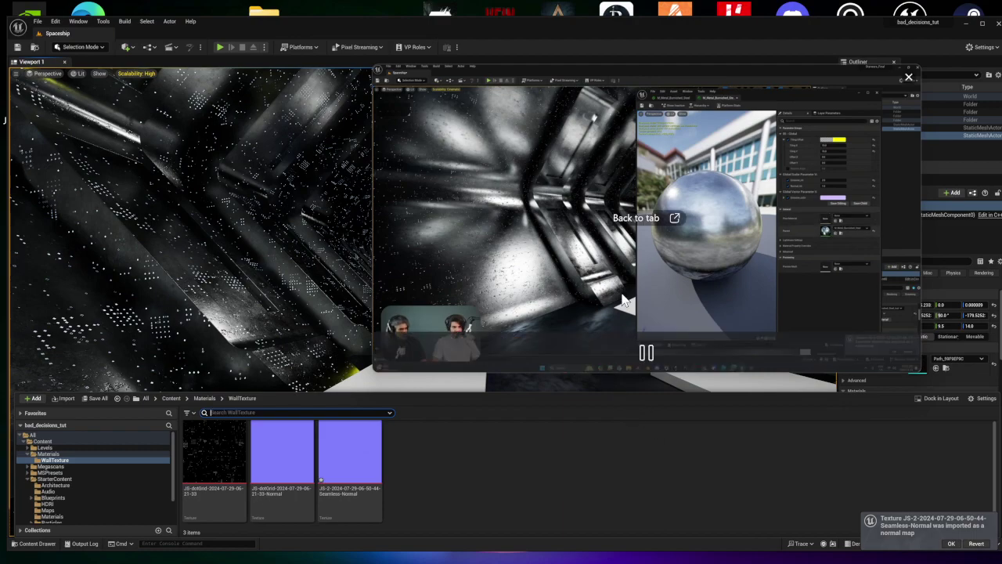
- Pause the reference video, open M_Metal_Burnished_Steel from the StarterContent/Materials folder, and move the video off the material graph
click(646, 352)
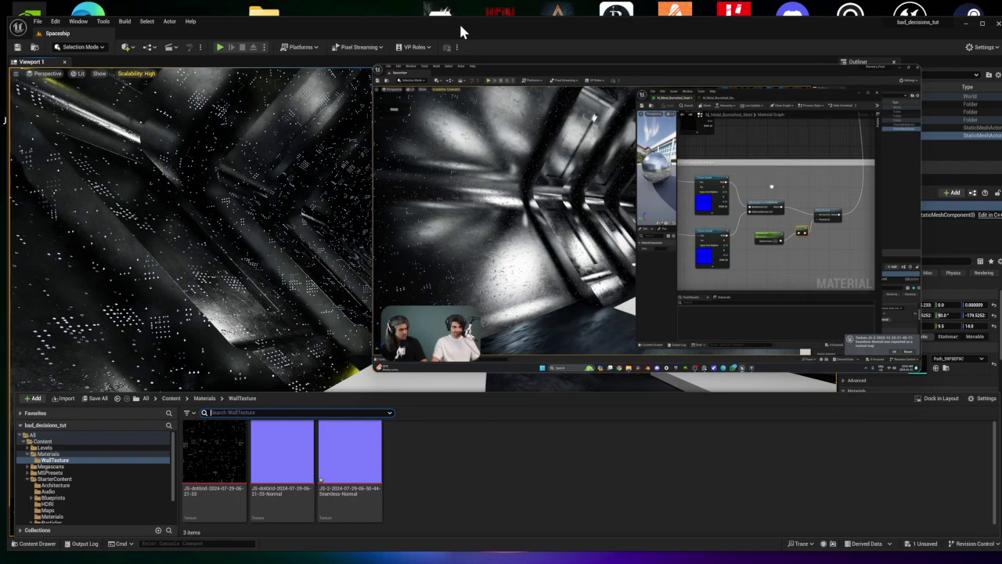
drag(604, 125, 514, 107)
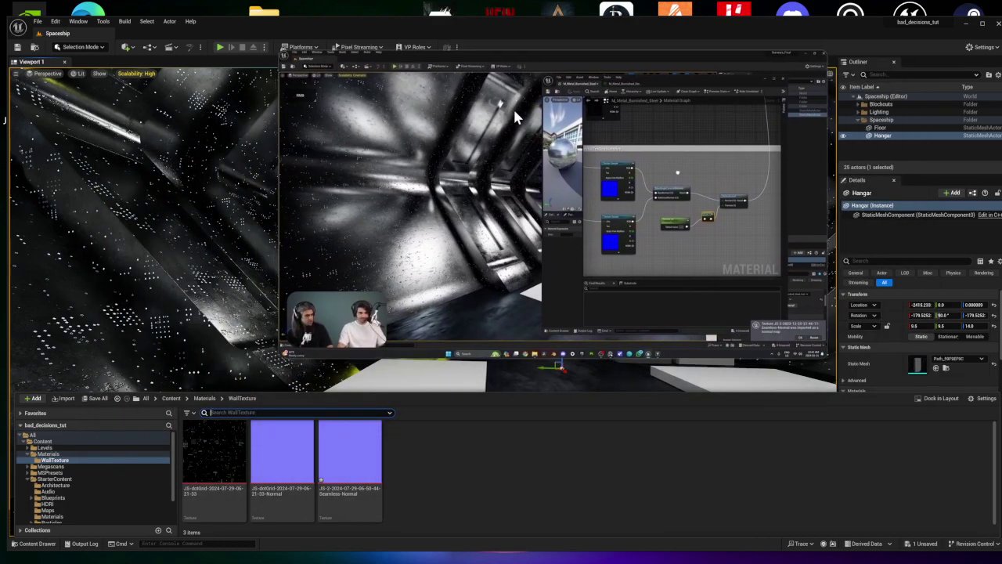
click(53, 454)
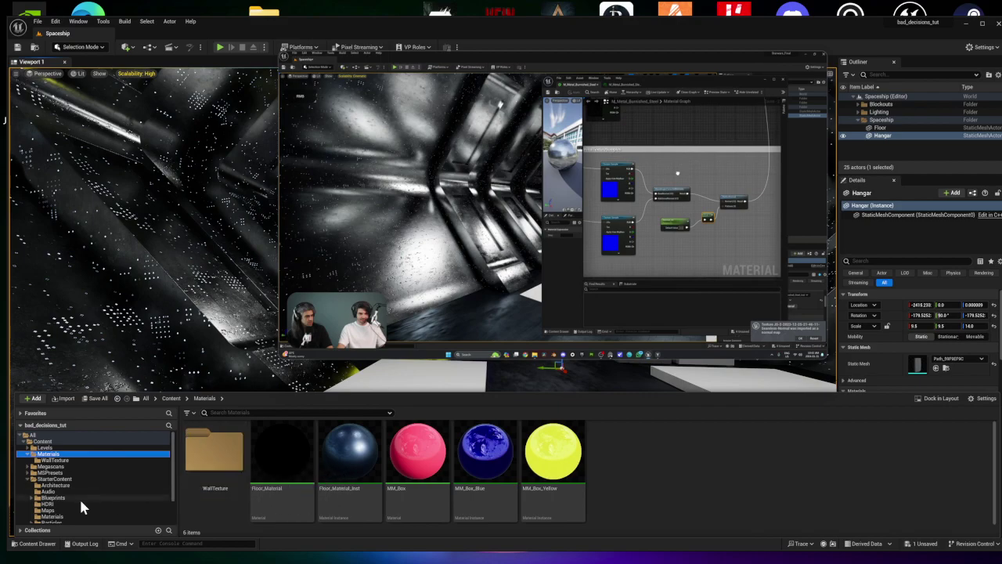
click(63, 479)
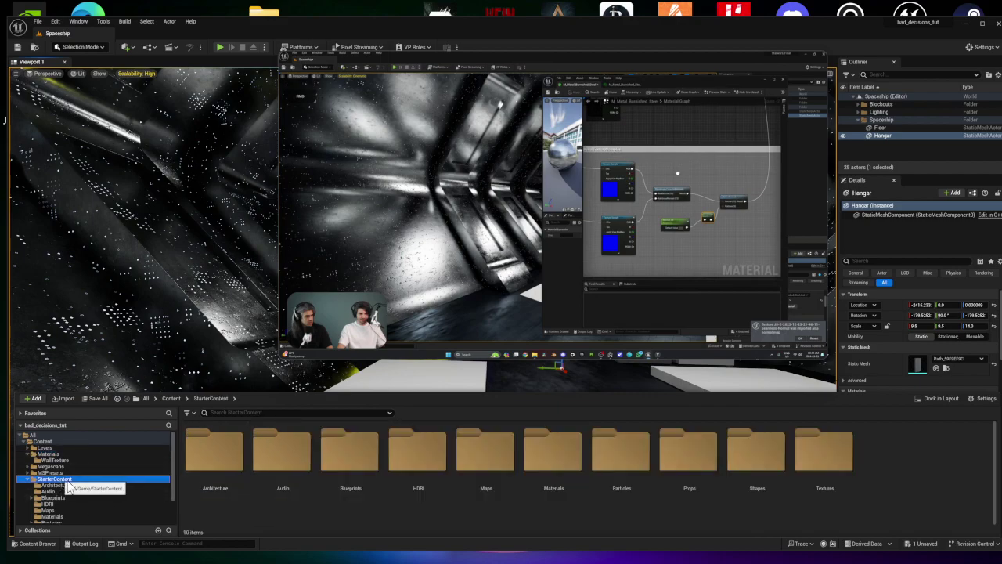
double_click(562, 482)
scroll(258, 470, down, 5)
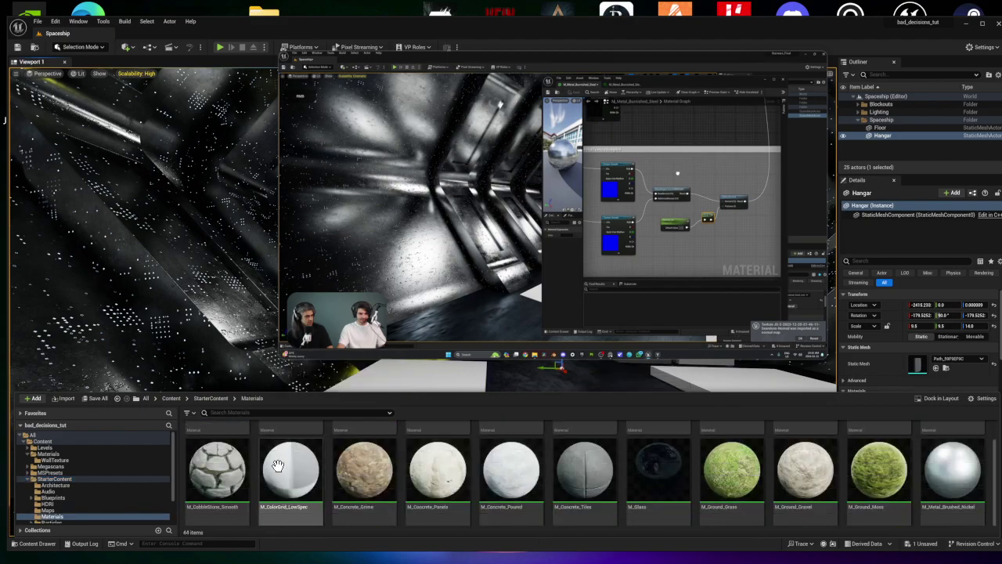
double_click(234, 492)
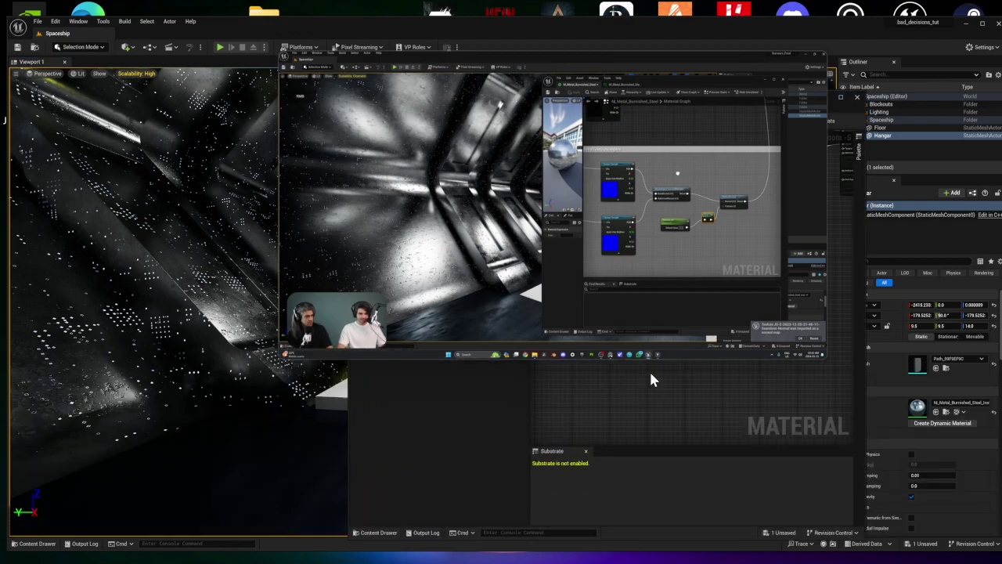
drag(662, 112, 385, 115)
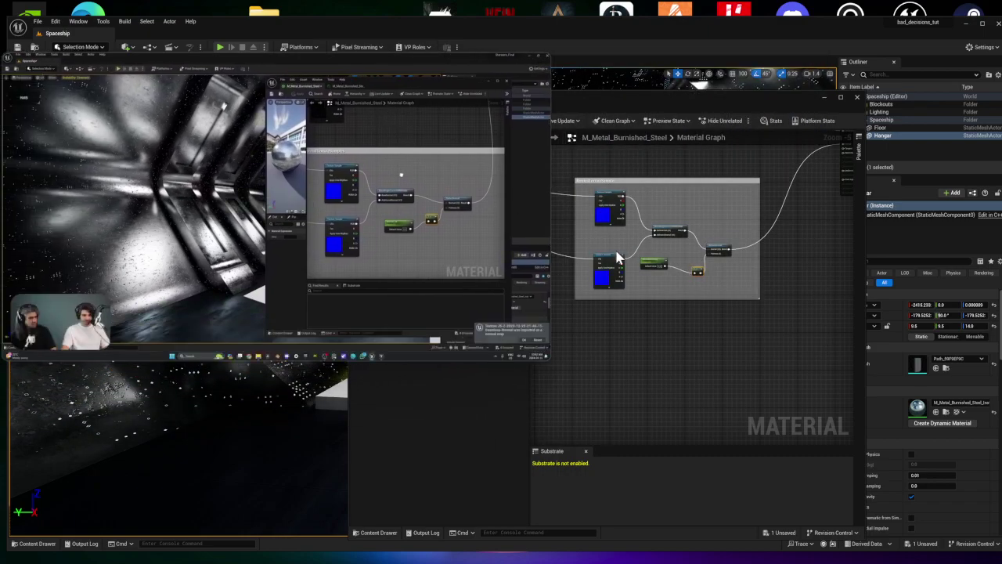
- Play the next part of the reference video with the normal texture nodes in view
click(277, 343)
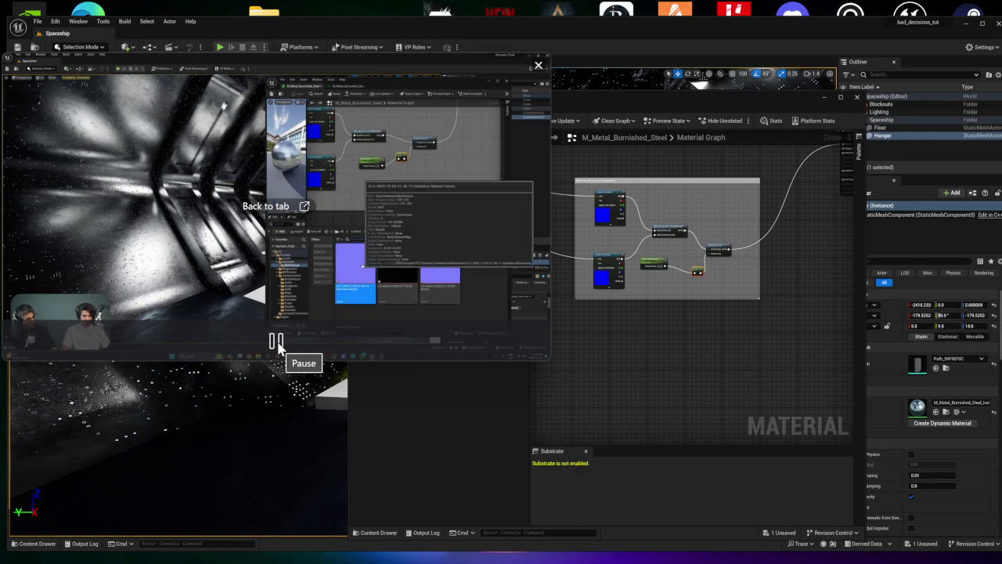
mouse_move(281, 349)
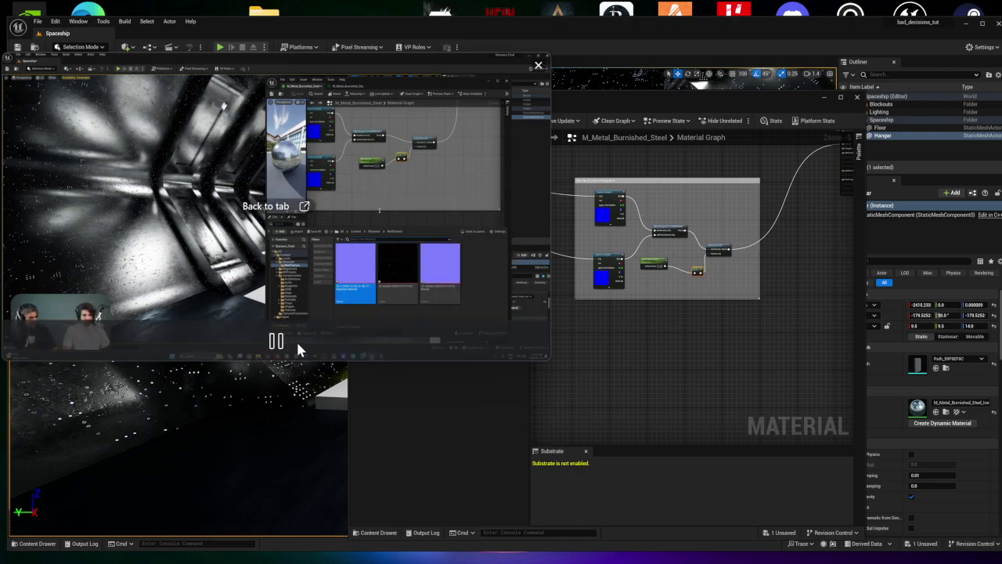
scroll(650, 298, up, 1)
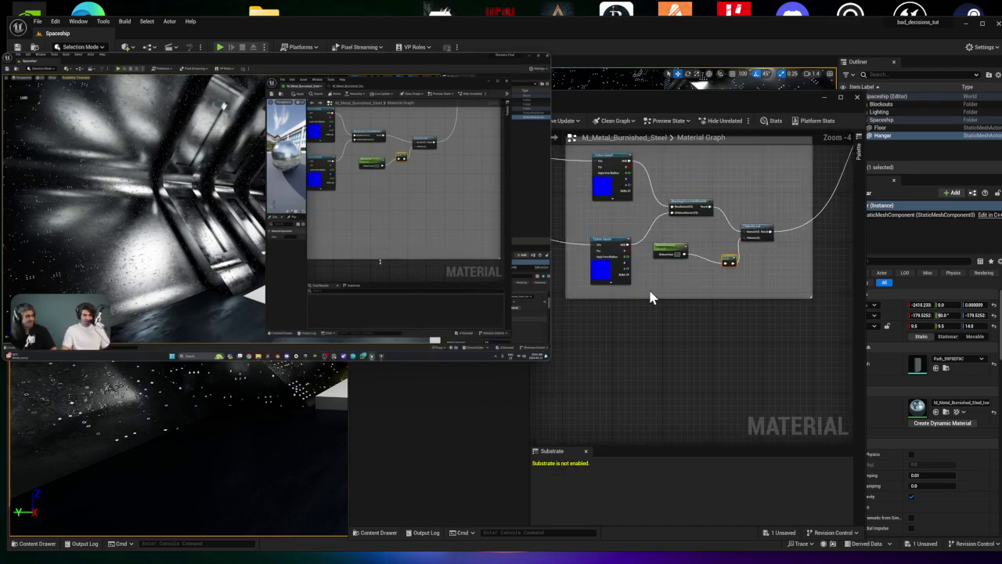
right_drag(635, 333, 665, 363)
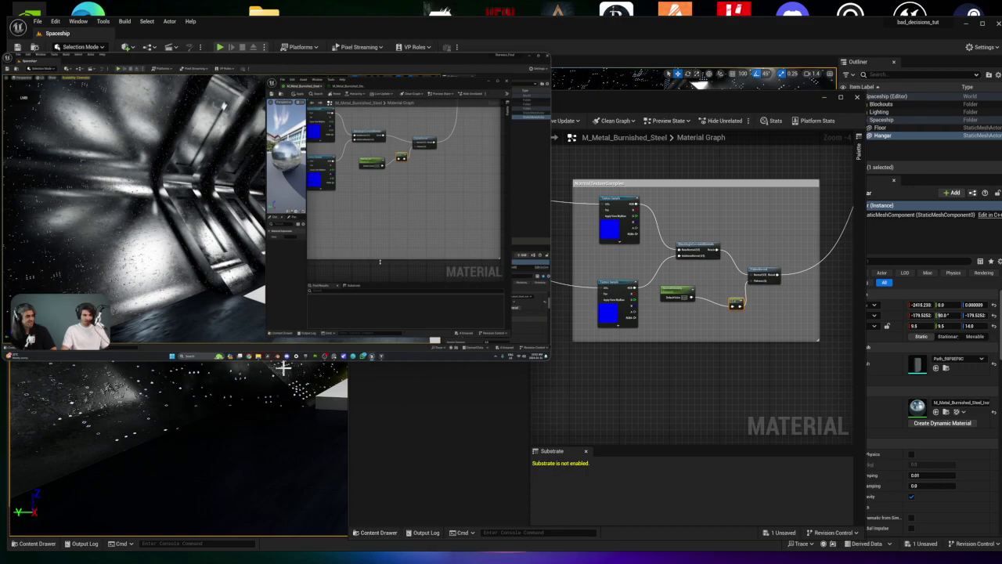
mouse_move(272, 354)
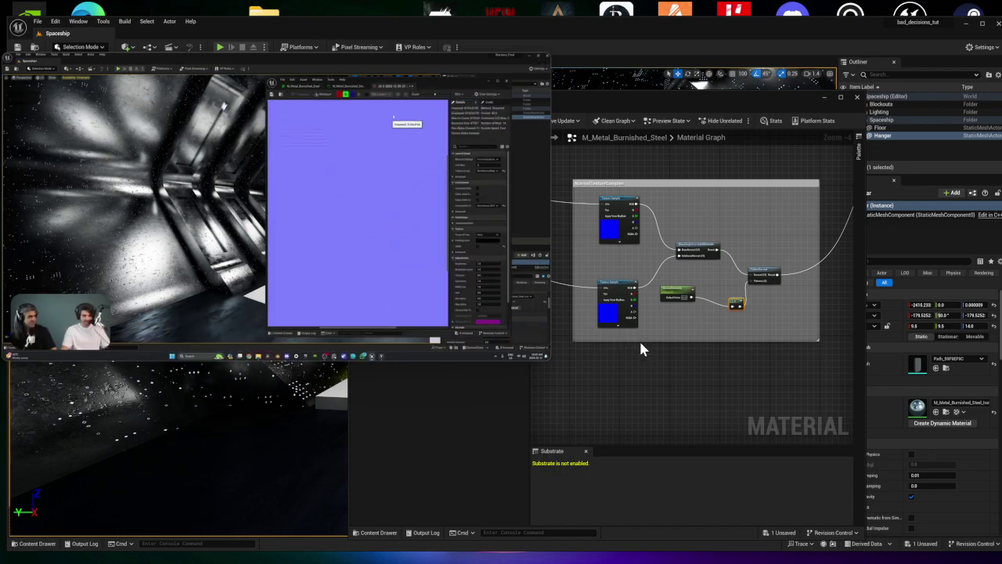
- Enlarge the comment box around the normal texture samples downward and to the right to make room for more nodes
drag(673, 340, 674, 464)
right_drag(689, 406, 675, 322)
drag(686, 303, 684, 478)
right_drag(732, 275, 681, 358)
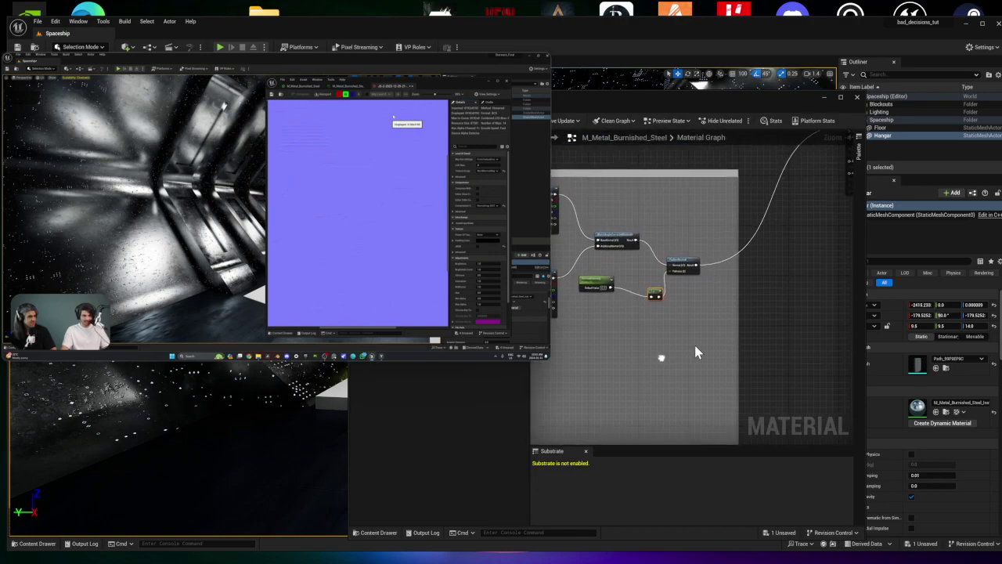
drag(738, 315, 846, 321)
right_drag(648, 361, 699, 335)
- Maximize the material editor and show the Materials/WallTexture folder in an enlarged Content Drawer
click(276, 341)
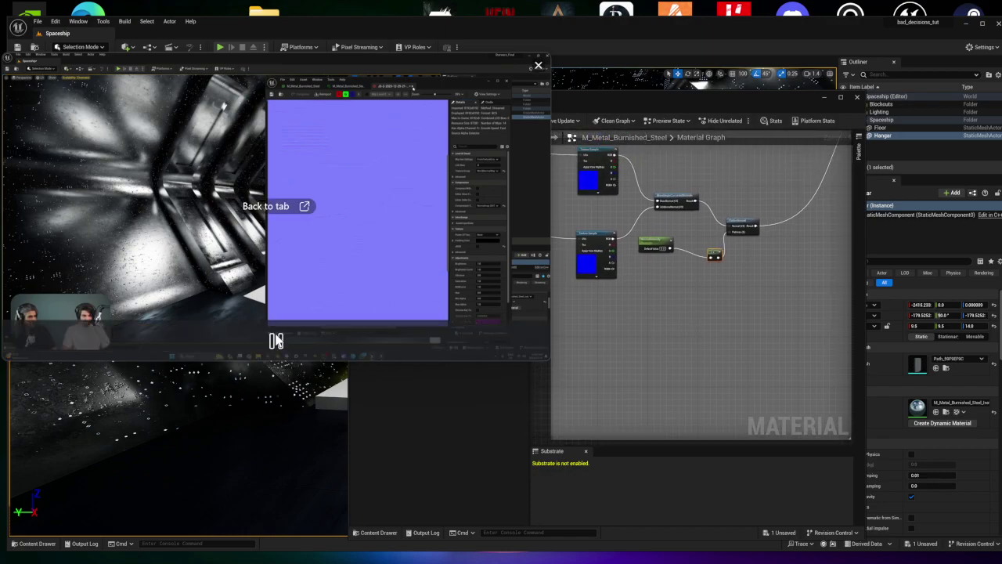
click(397, 532)
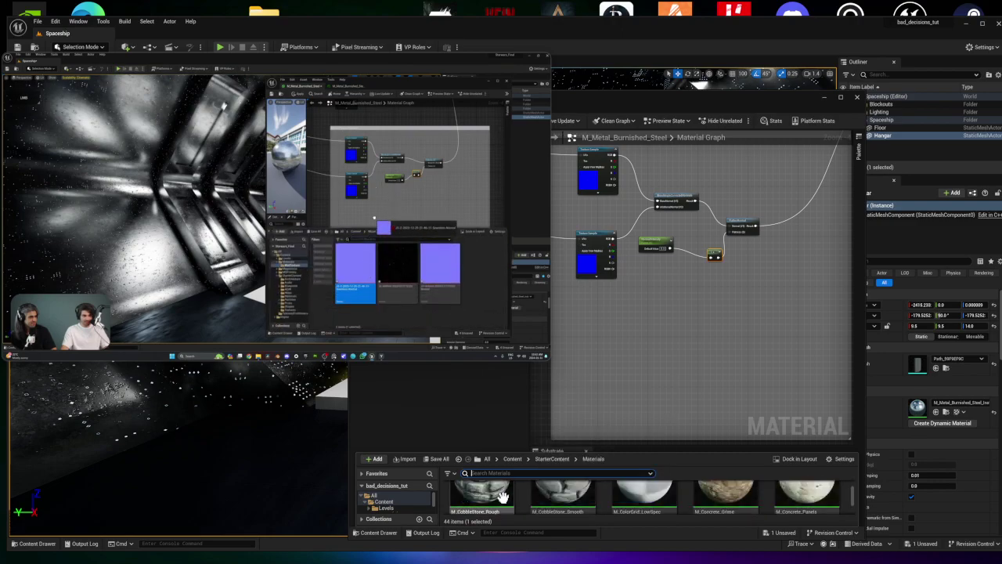
mouse_move(301, 338)
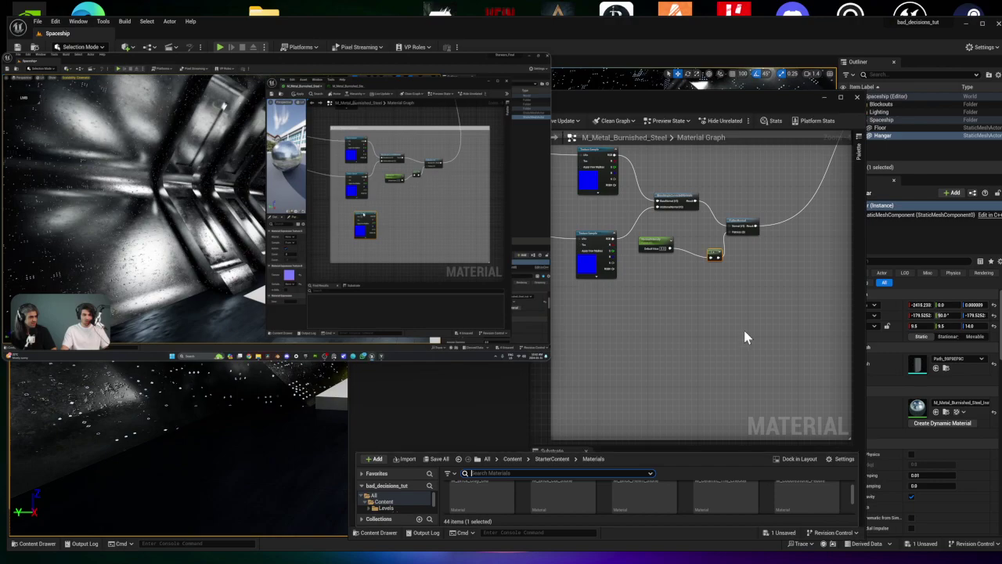
click(839, 96)
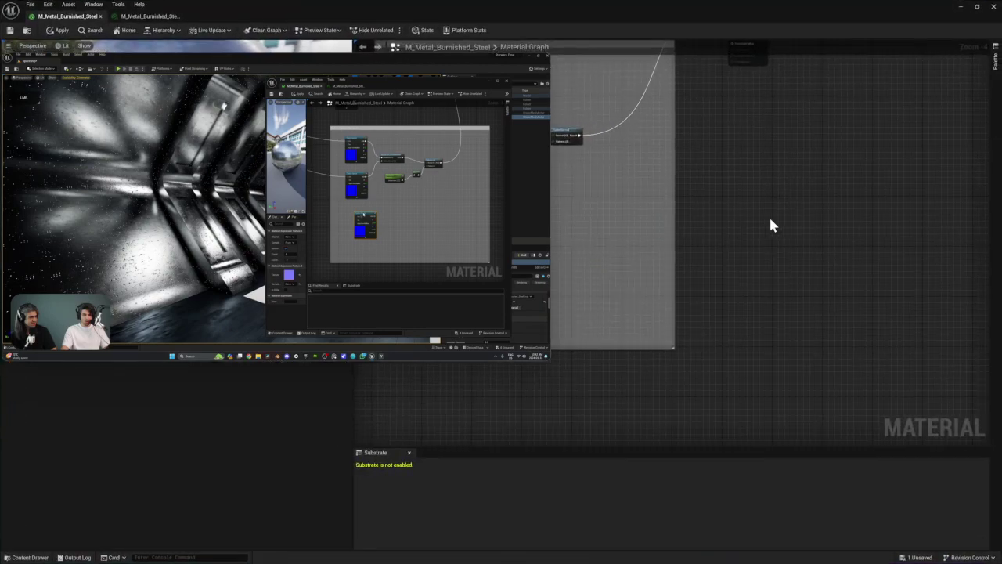
click(27, 555)
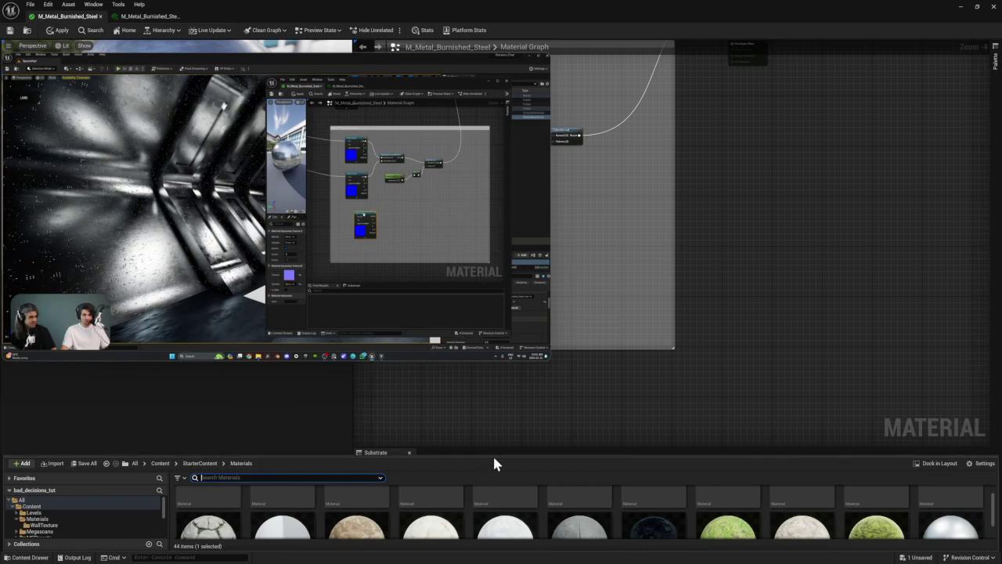
drag(496, 458, 462, 394)
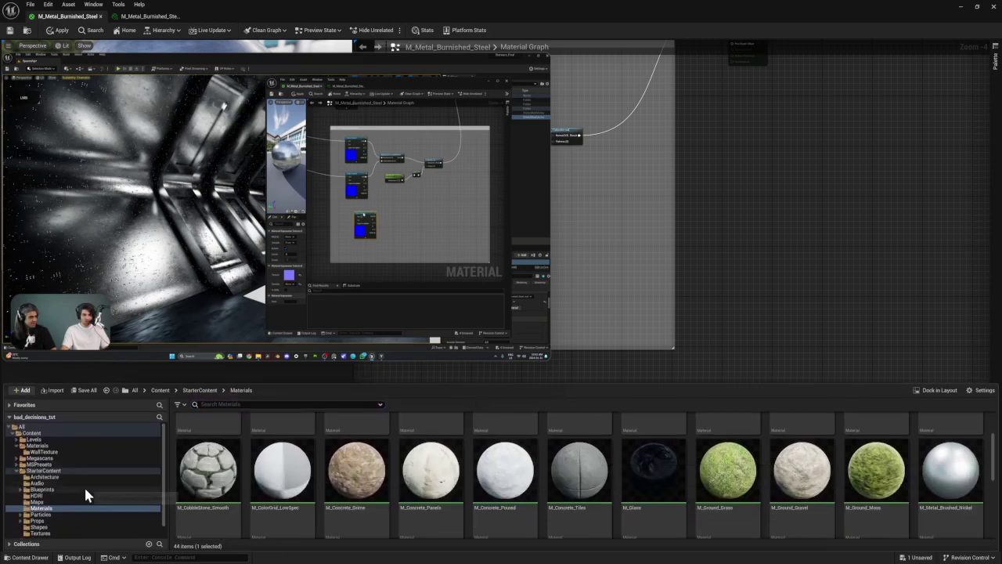
click(51, 452)
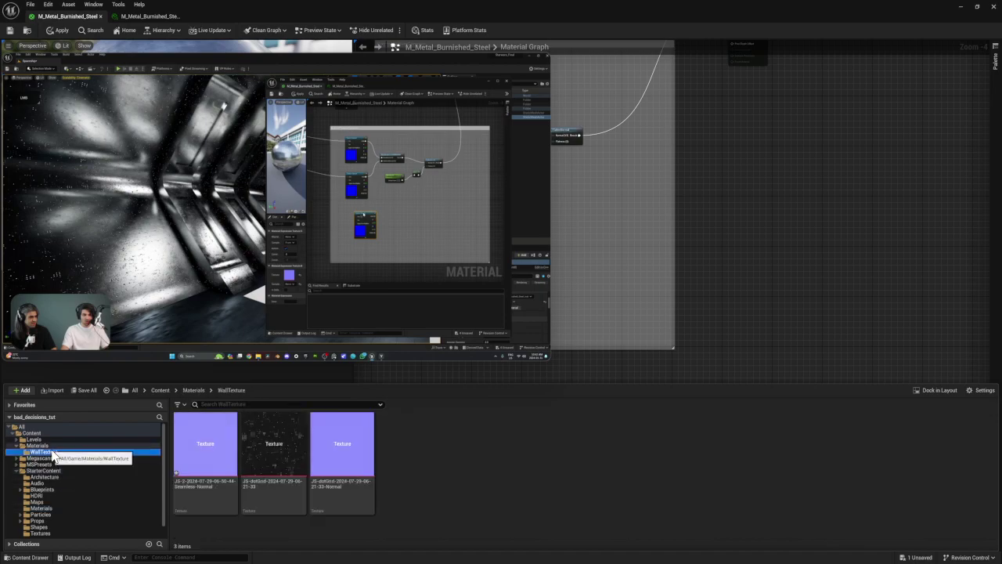
mouse_move(354, 288)
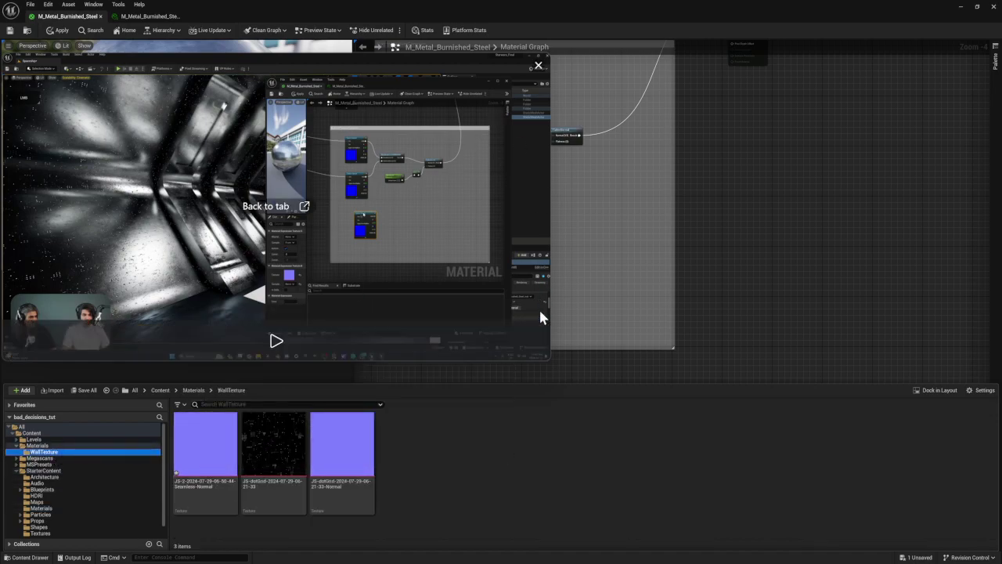
drag(548, 357, 392, 273)
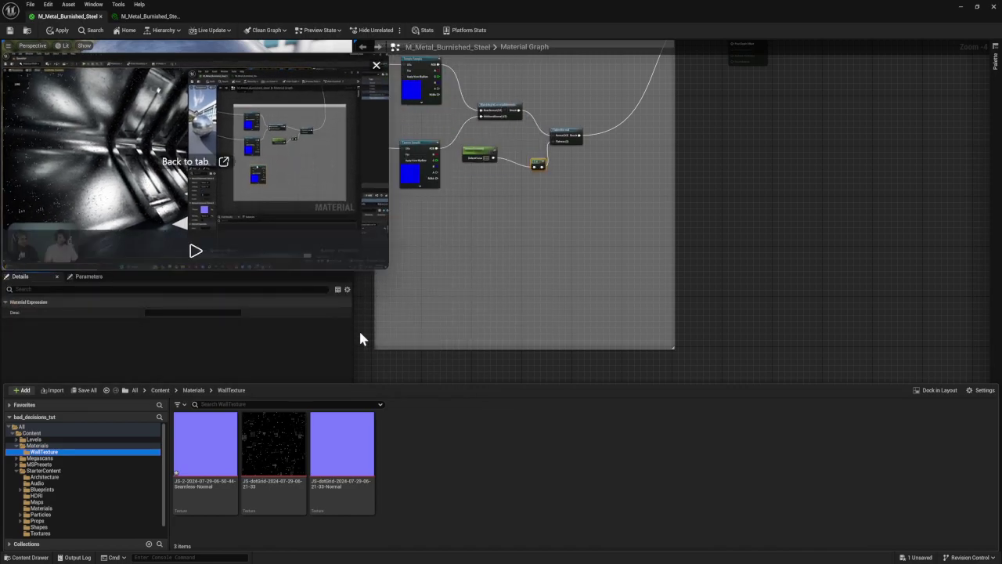
drag(201, 472, 427, 238)
- Play the next part of the reference video and save the unsaved imported normal texture
mouse_move(227, 205)
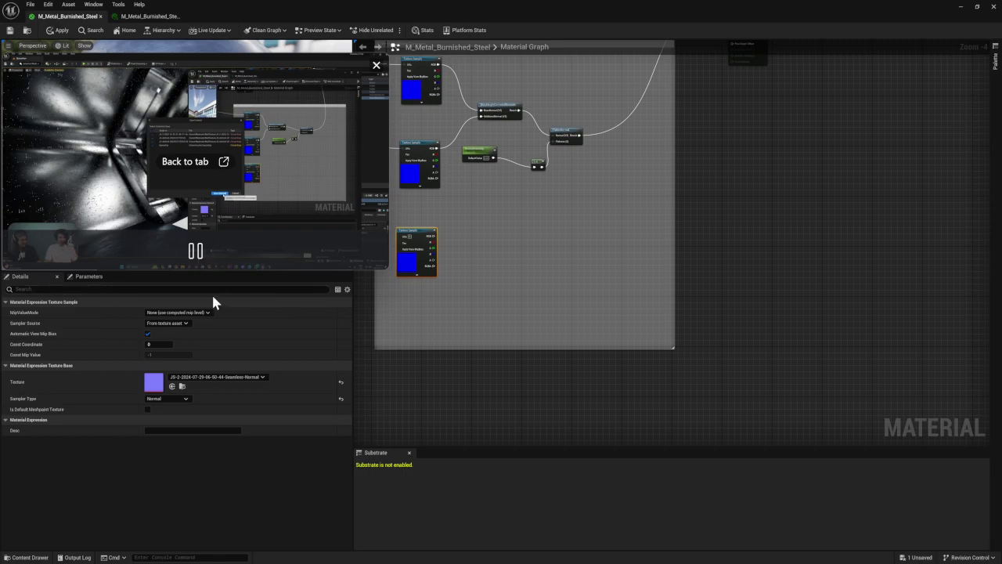
click(918, 557)
click(697, 479)
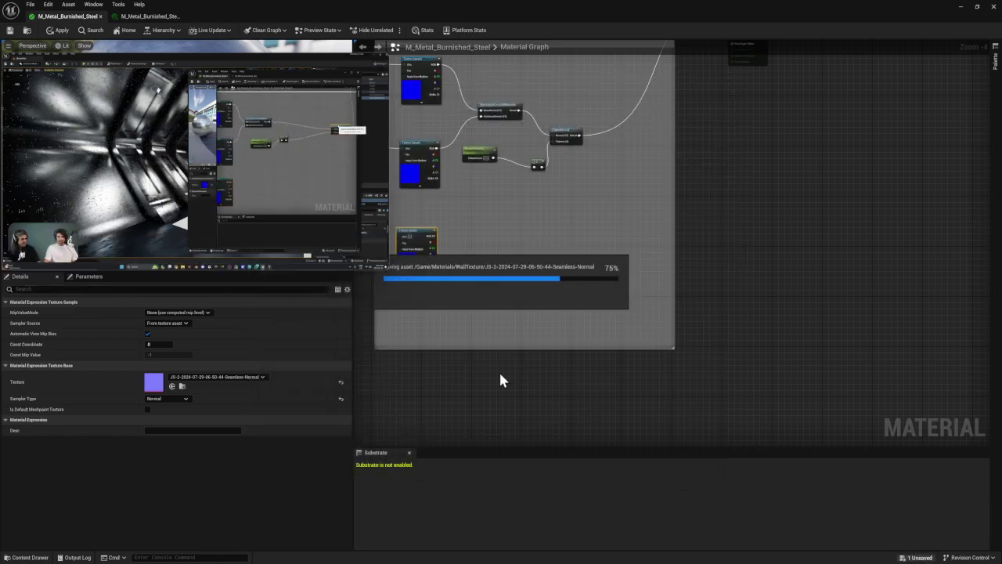
- Move the FlattenNormal node, the NormalIntensity parameter and the small node between them to the right, away from the blend node
right_drag(560, 197, 583, 227)
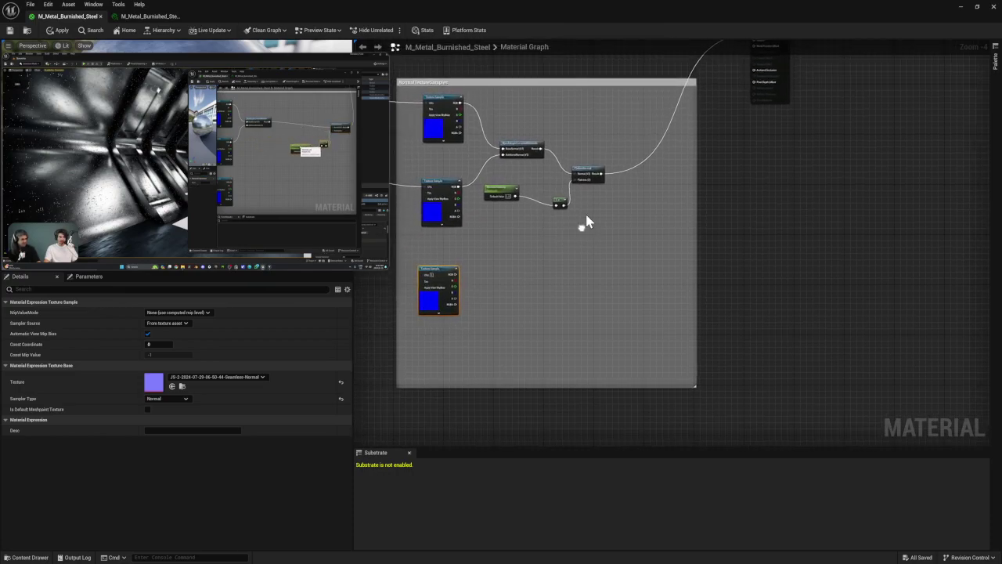
drag(589, 171, 651, 169)
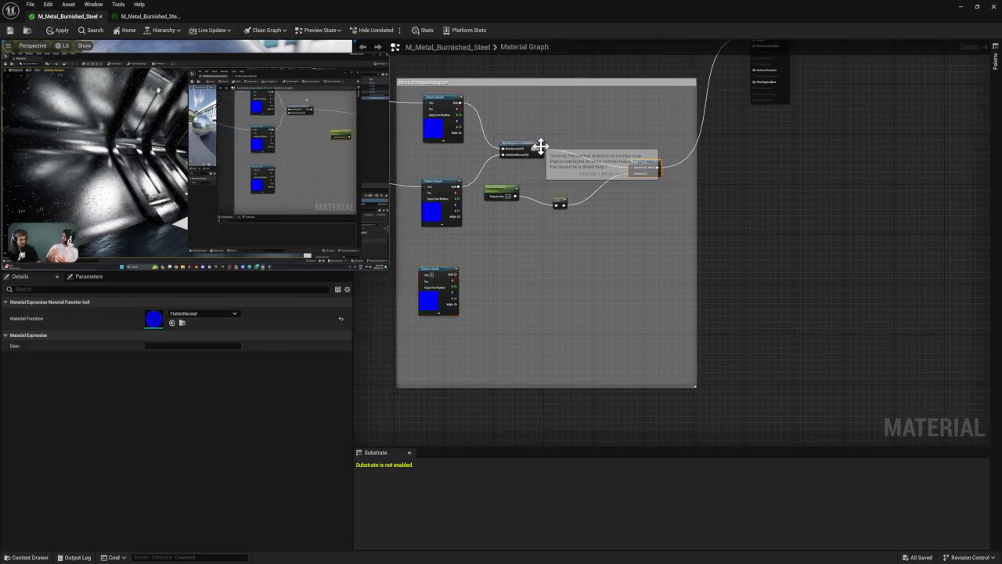
double_click(560, 198)
drag(559, 201, 626, 214)
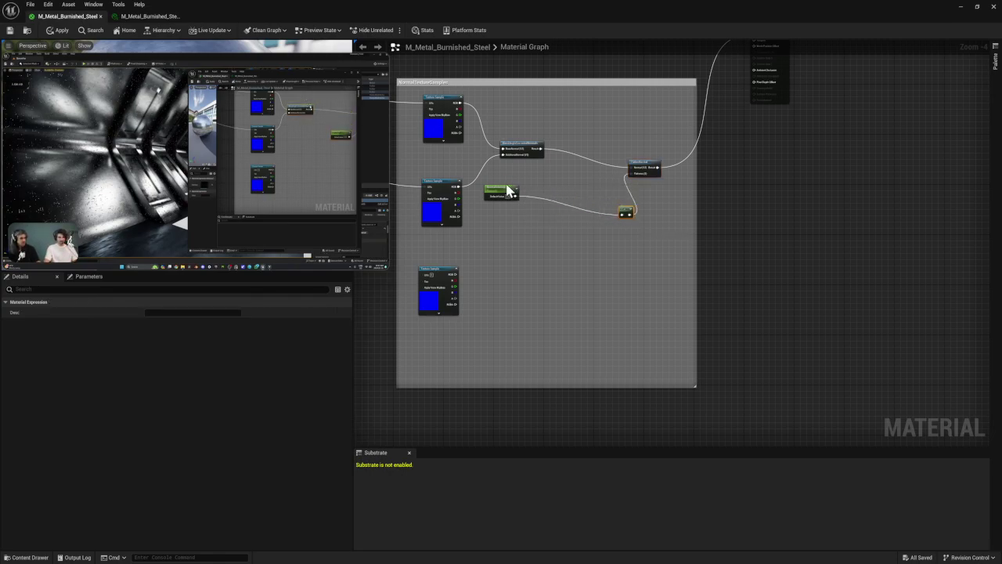
drag(508, 191, 559, 225)
- Duplicate BlendAngleCorrectedNormals, feeding the first blend's Result into its BaseNormal and the new texture sample's RGB into its AdditionalNormal
mouse_move(194, 231)
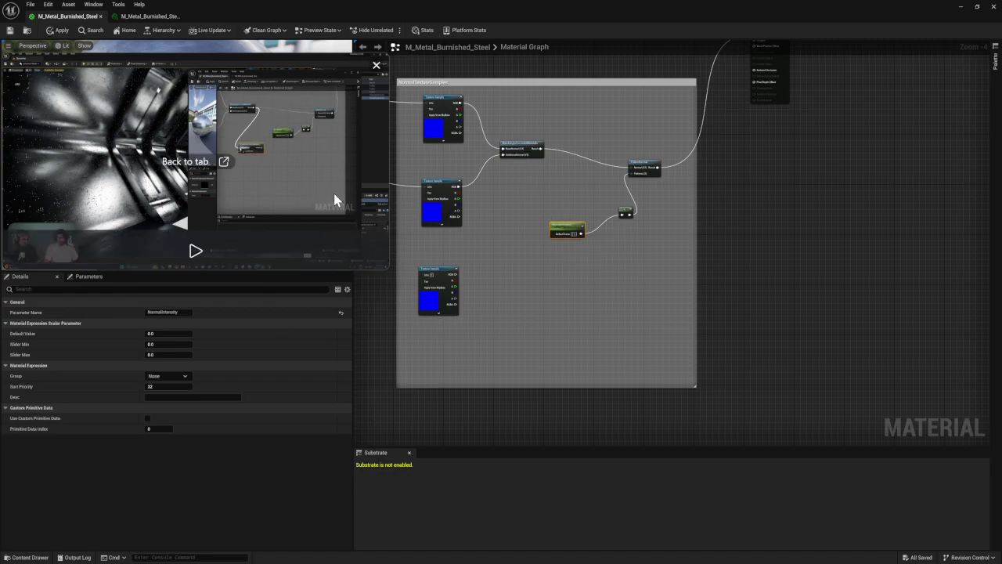
click(523, 144)
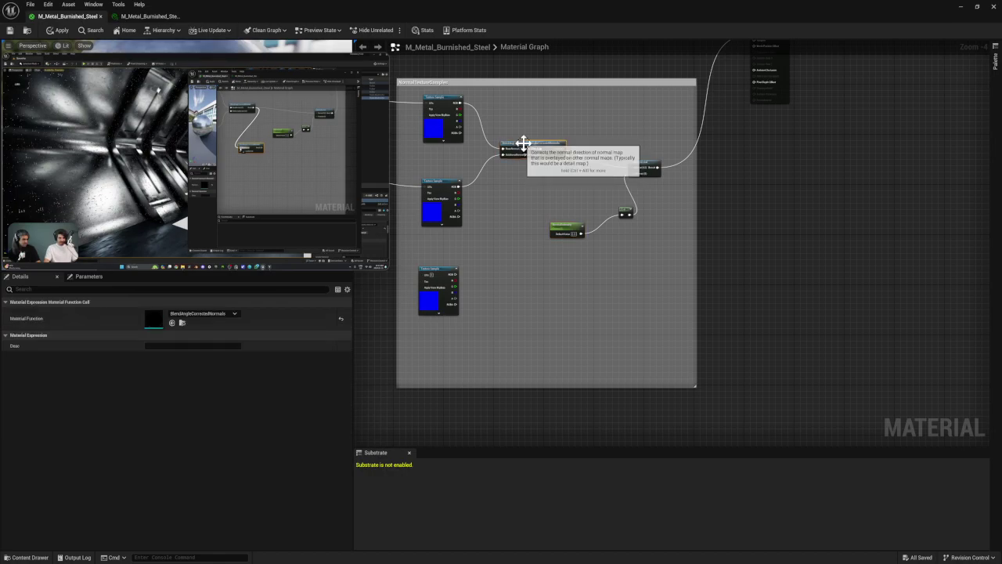
key(ctrl+d)
mouse_move(567, 180)
mouse_down()
mouse_move(526, 203)
mouse_move(581, 196)
mouse_move(569, 194)
mouse_up()
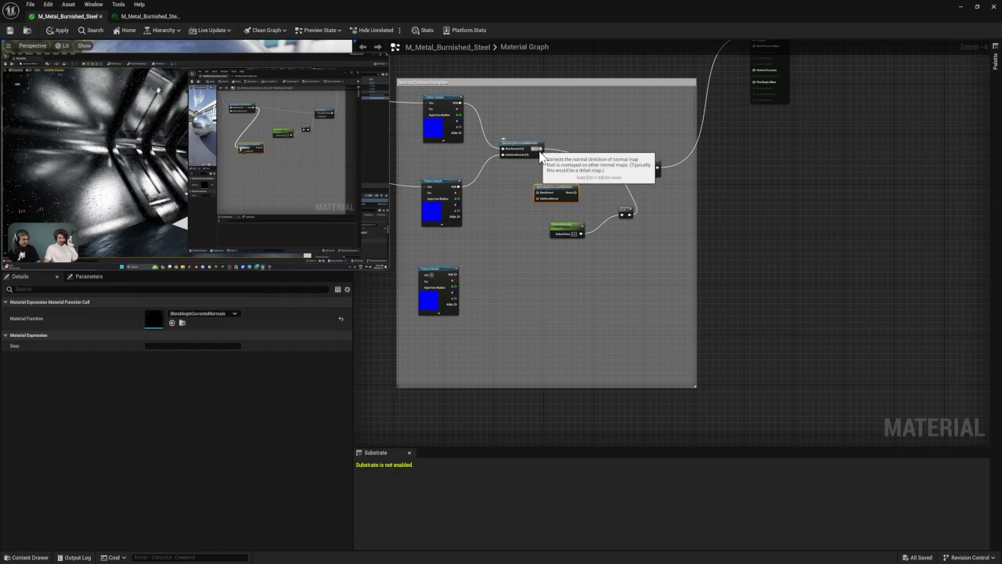
drag(540, 149, 538, 197)
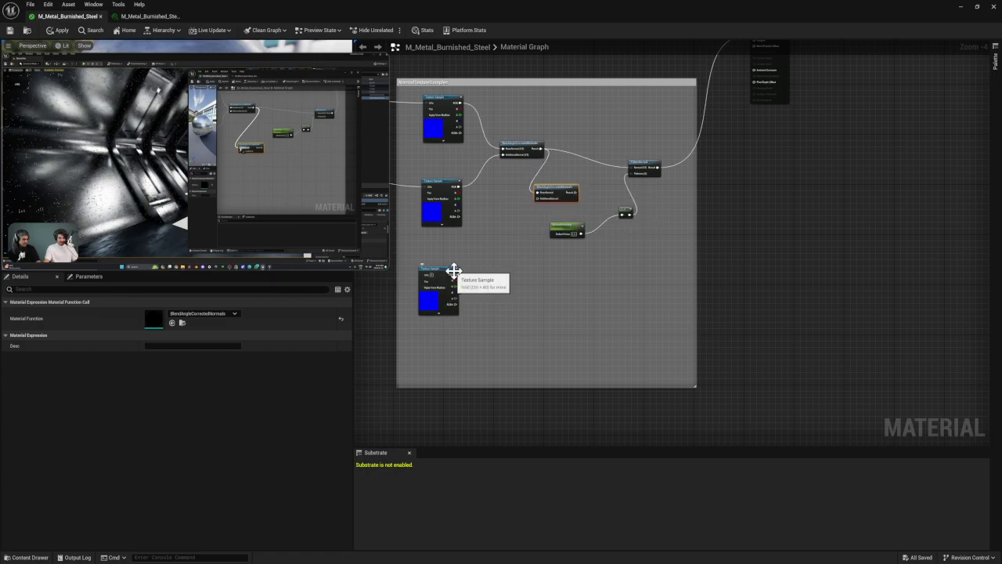
drag(457, 274, 542, 200)
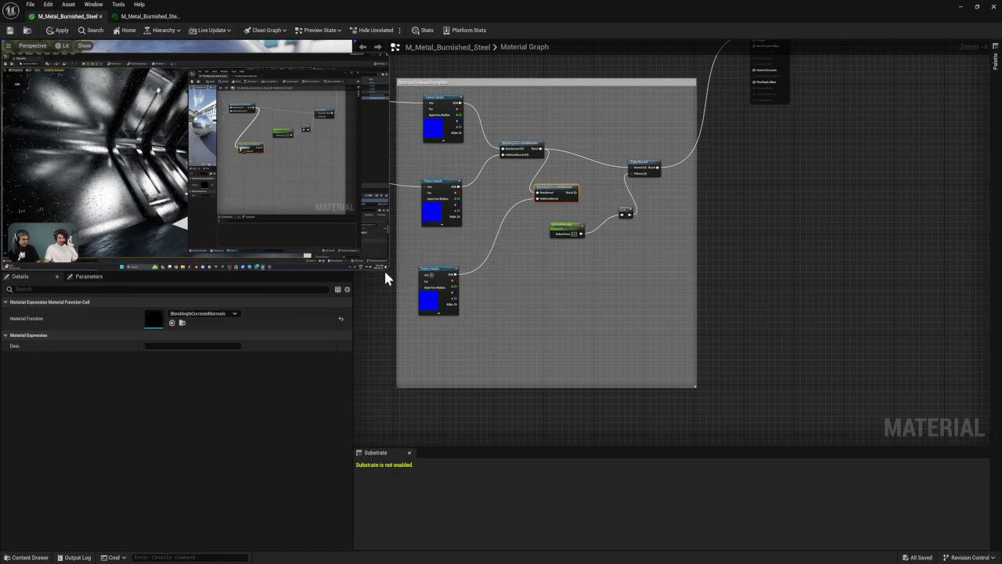
- Play the reference video's next section on wiring the second blend node, and pause it
mouse_move(288, 255)
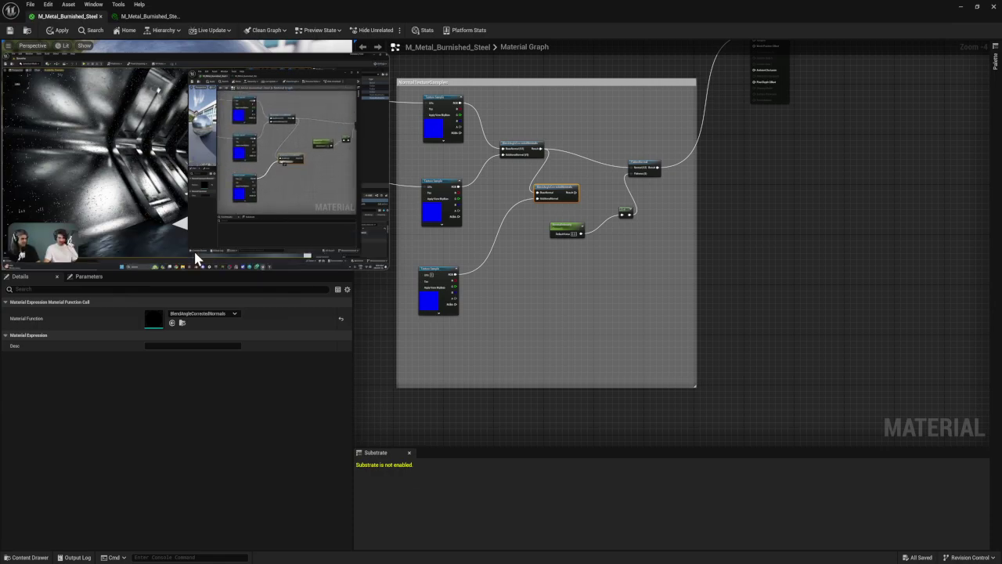
mouse_move(188, 258)
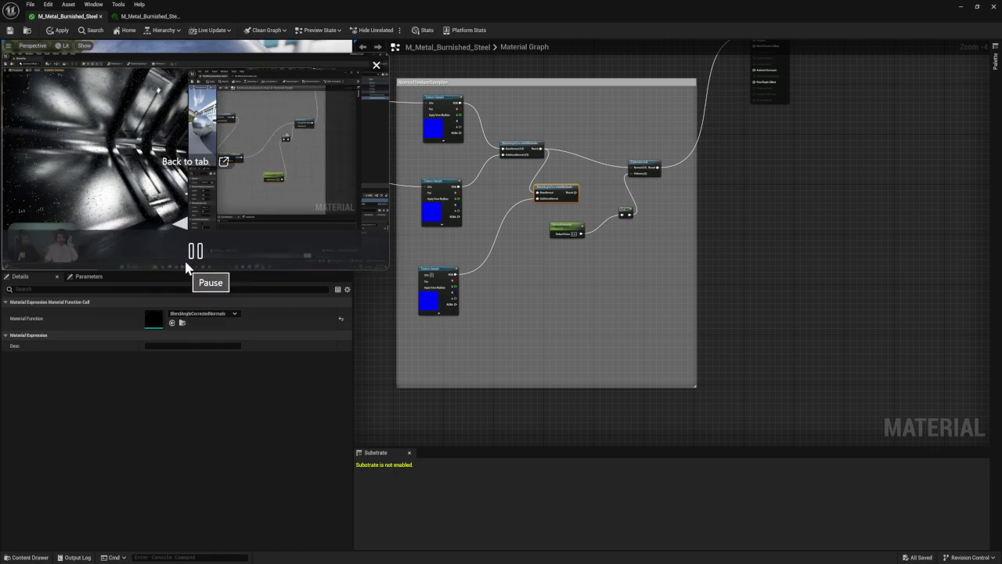
click(188, 257)
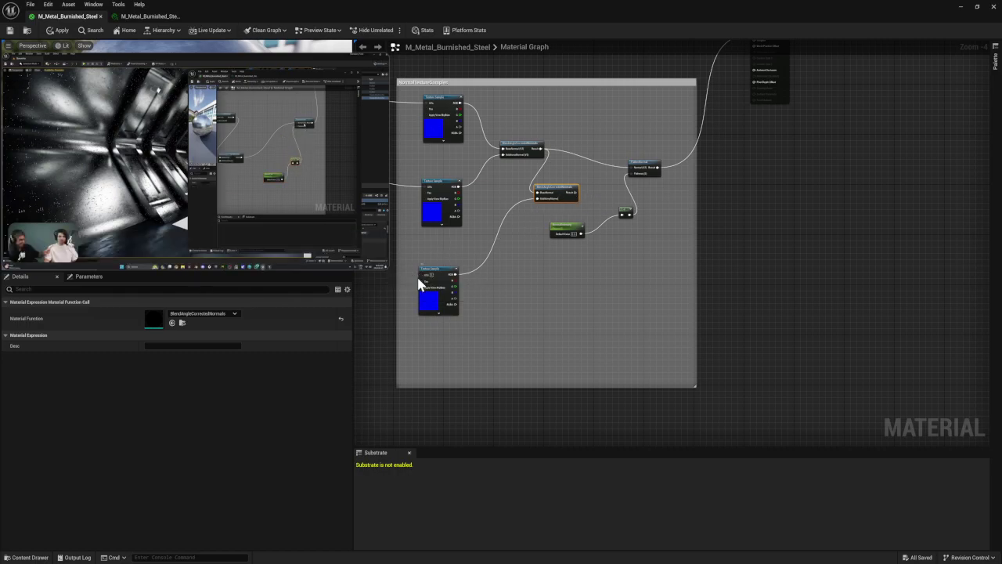
- Feed the second blend's Result into FlattenNormal's Normal input, and the shared tiling node's output into the third texture sample's UVs
right_drag(624, 265, 576, 282)
drag(526, 211, 583, 188)
right_drag(483, 296, 524, 242)
scroll(491, 262, down, 2)
scroll(496, 242, up, 1)
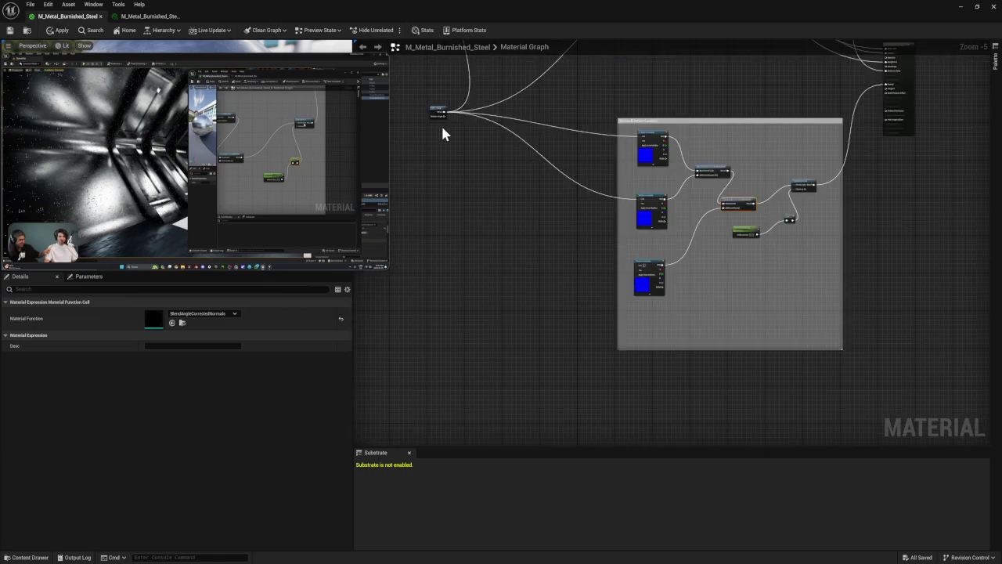
drag(448, 113, 455, 120)
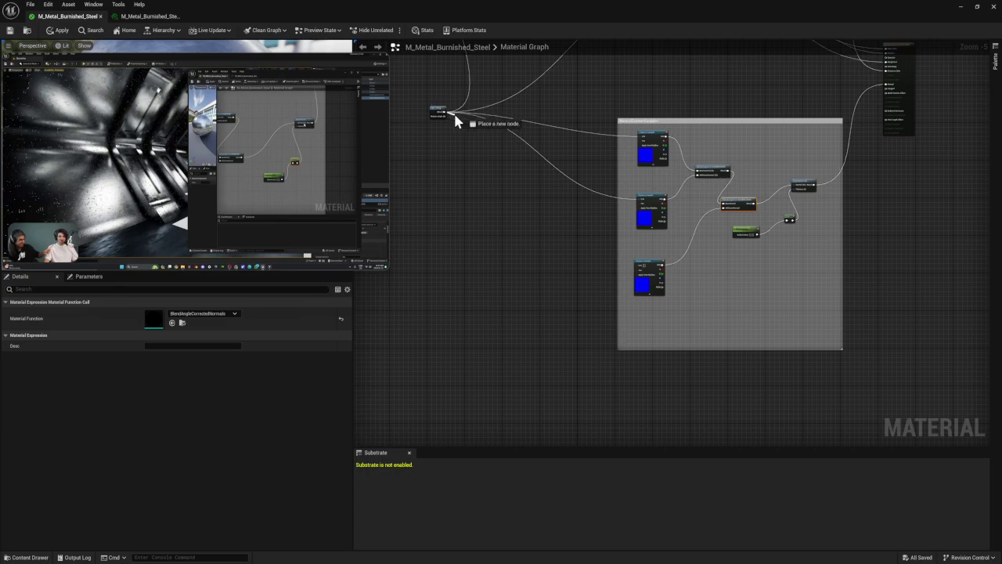
drag(571, 245, 639, 268)
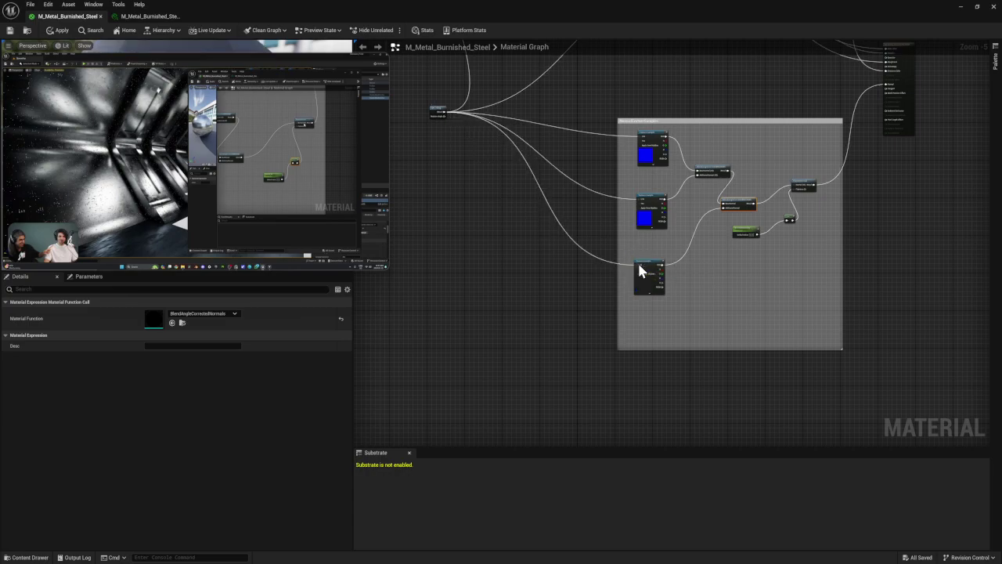
- Play the next part of the reference video and check the normal blend wiring against it
right_drag(733, 303, 662, 291)
scroll(633, 295, up, 2)
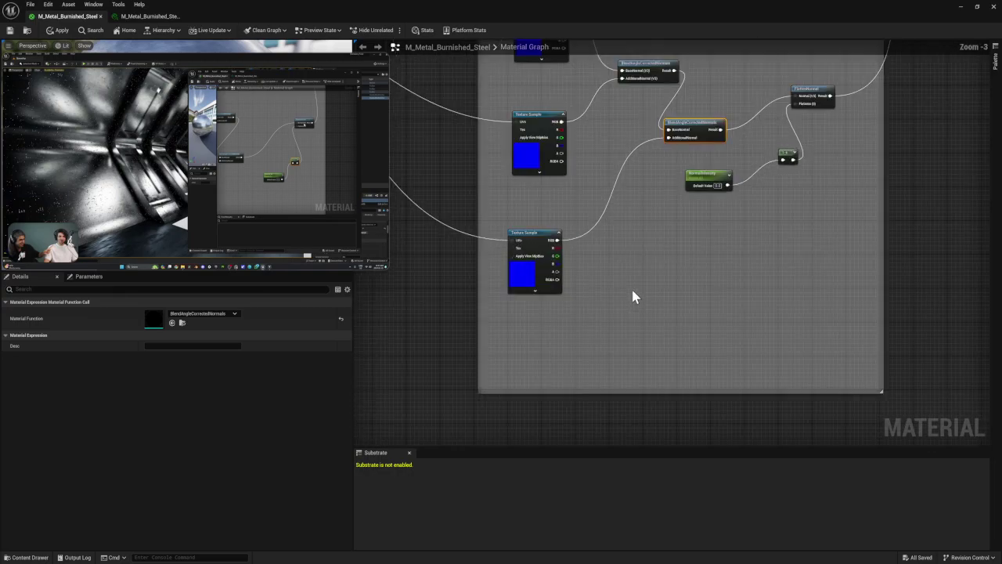
scroll(618, 279, down, 1)
right_drag(643, 244, 593, 267)
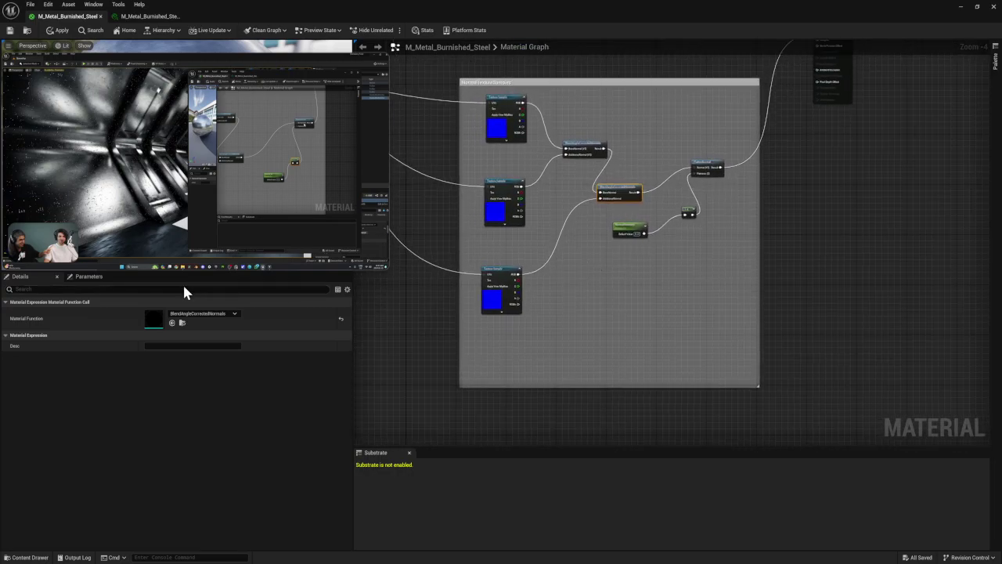
mouse_move(172, 242)
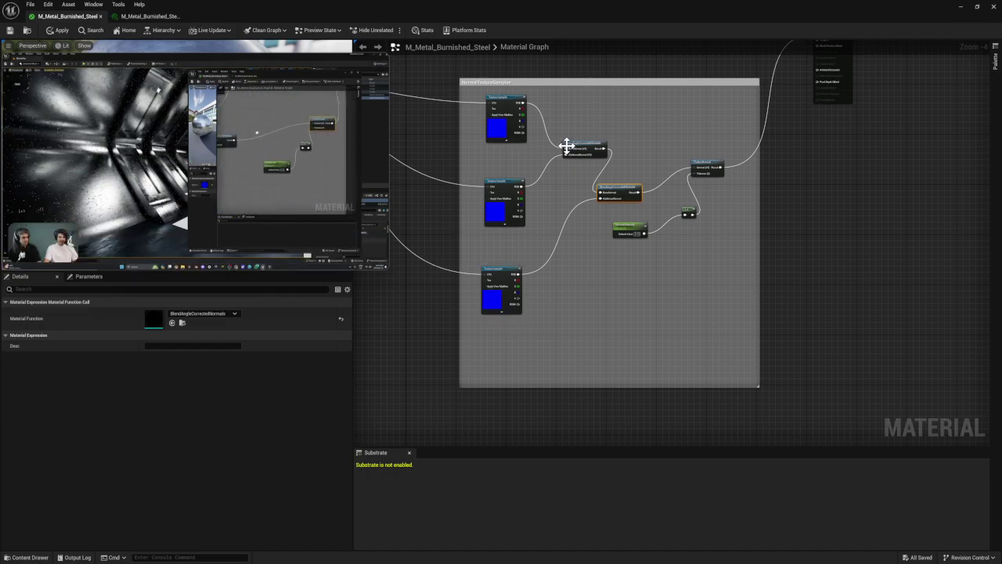
drag(606, 148, 600, 192)
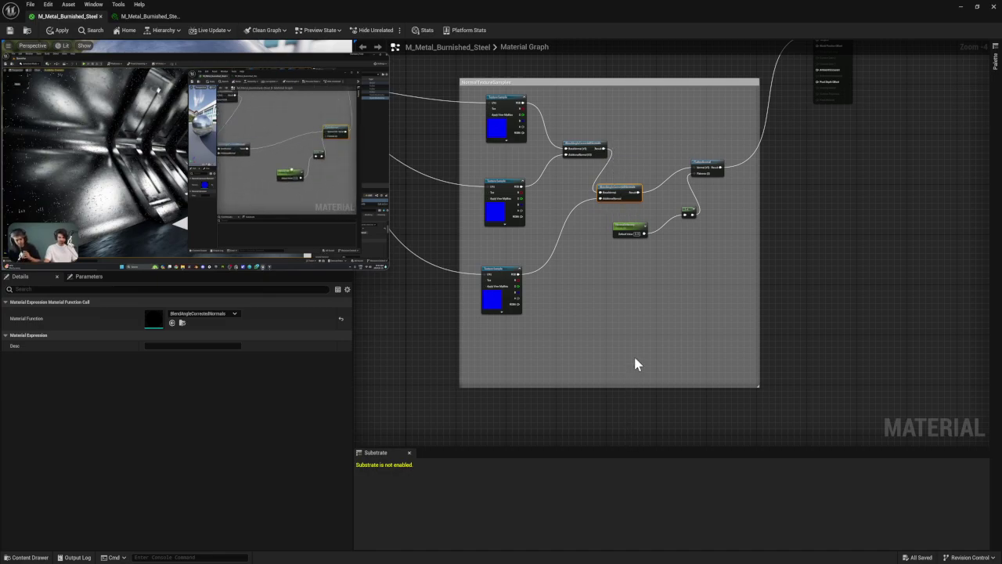
- Apply the M_Metal_Burnished_Steel changes and minimize the material editor to return to the Spaceship level
right_drag(744, 218, 675, 268)
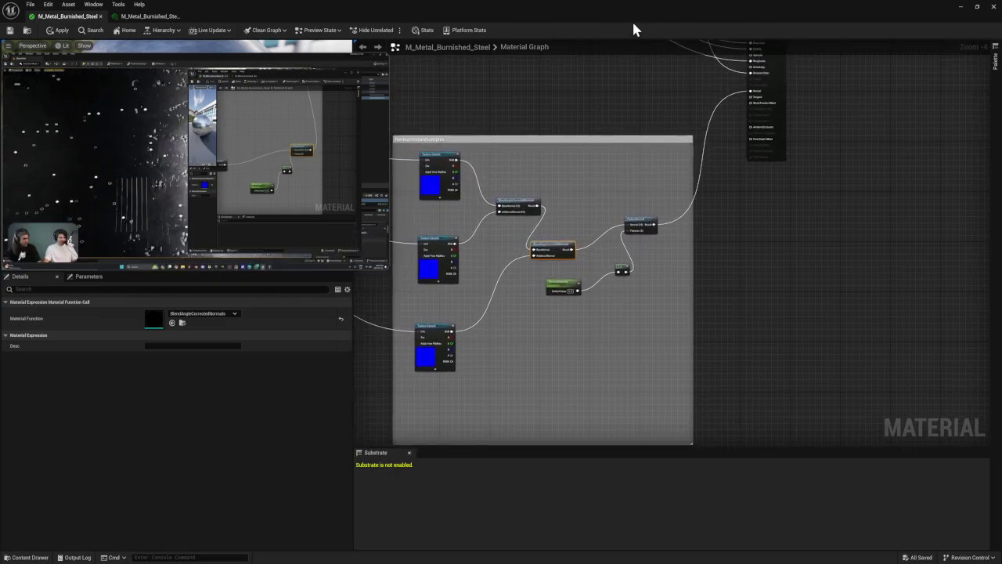
click(57, 30)
click(963, 8)
- Examine the blended normal detail on the hangar walls up close, shrinking the floating reference video to clear the view
right_drag(626, 341, 627, 342)
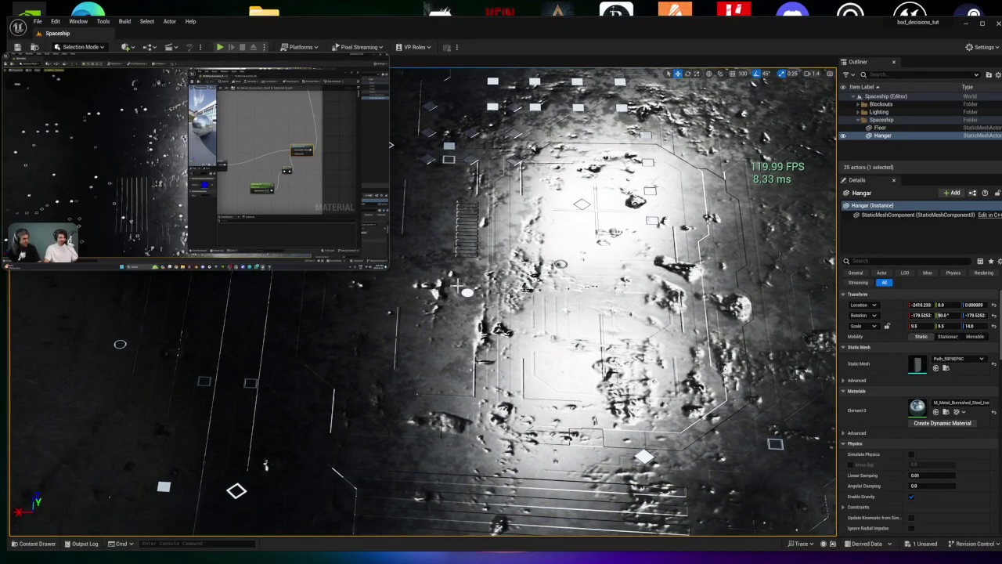
drag(391, 269, 326, 216)
right_drag(423, 302, 423, 301)
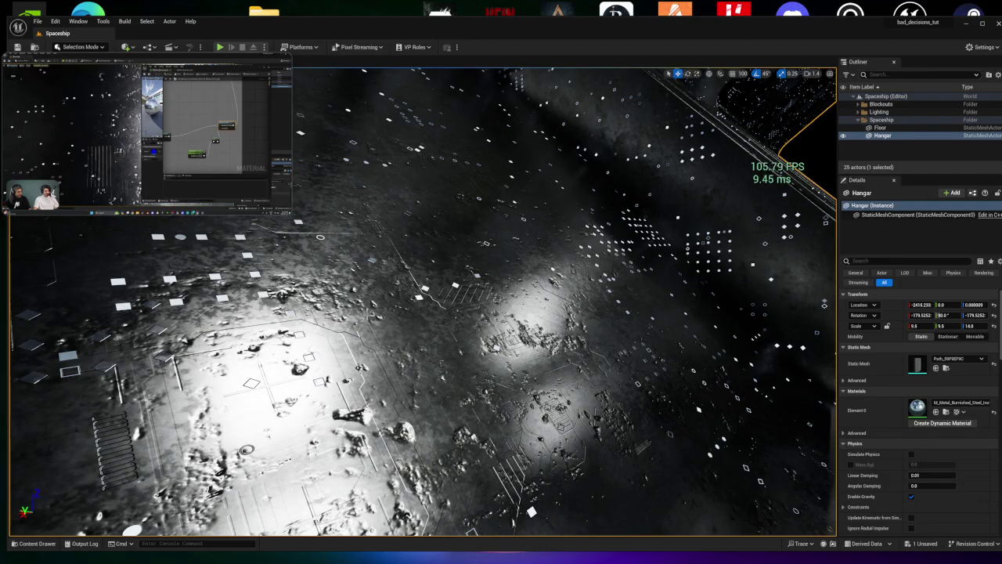
right_drag(423, 302, 423, 301)
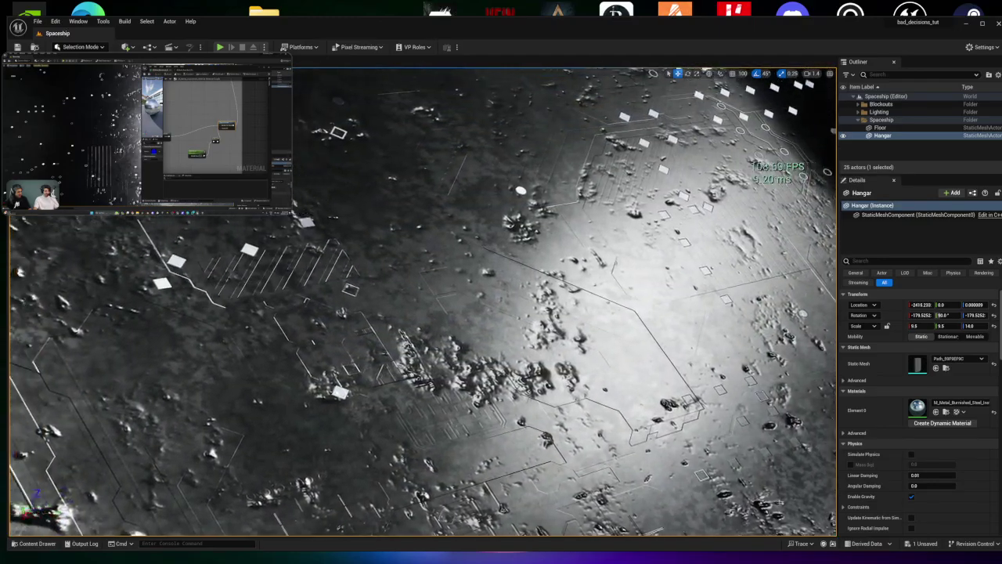
right_drag(422, 301, 536, 231)
mouse_move(423, 302)
right_down()
mouse_move(567, 247)
mouse_move(424, 301)
right_up()
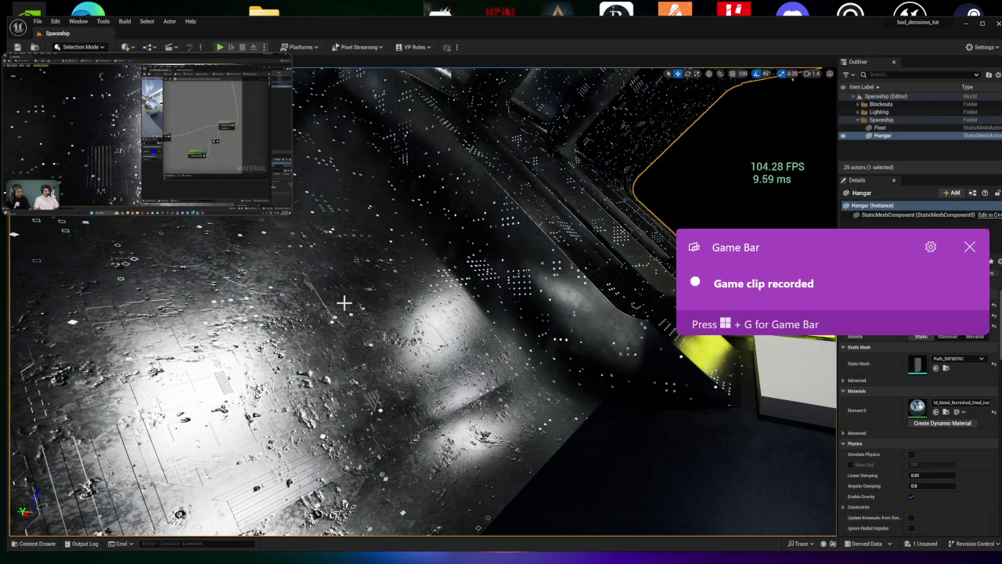
- Pull back to view the whole hangar interior, and toggle game view to compare it without the selection outline and gizmo
key(s)
mouse_move(380, 319)
right_down()
mouse_move(532, 309)
mouse_move(512, 294)
mouse_move(381, 319)
right_up()
key(a)
key(d)
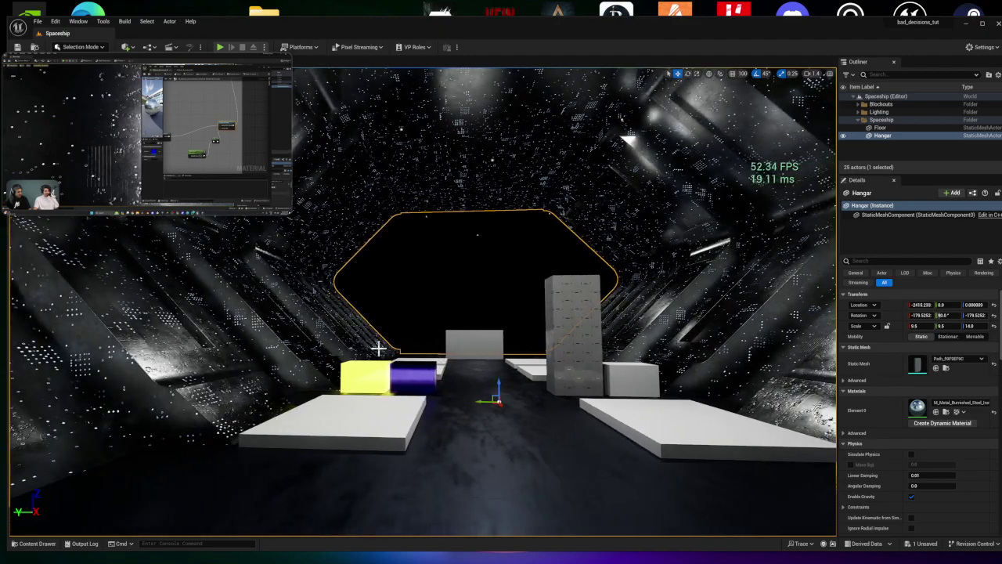
key(g)
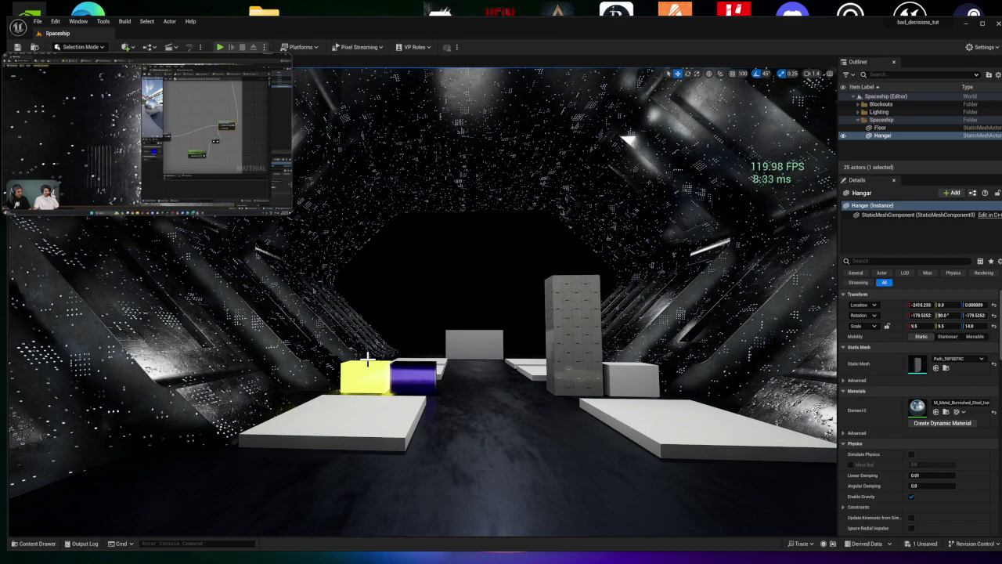
key(g)
key(g)
key(g)
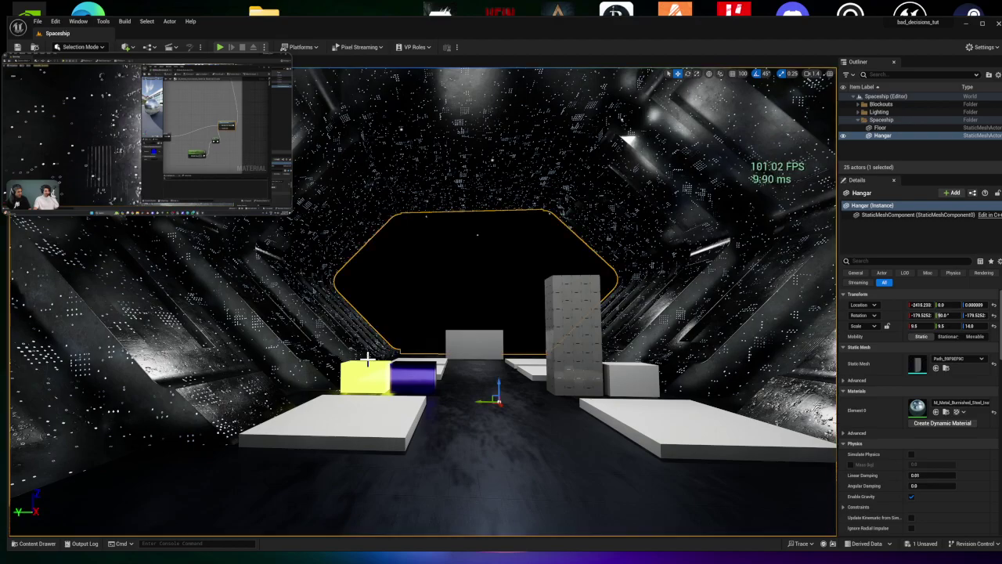
- Move in close to the hangar's wall panels, and enlarge the floating reference video to watch its next section
key(w)
right_drag(540, 202, 556, 107)
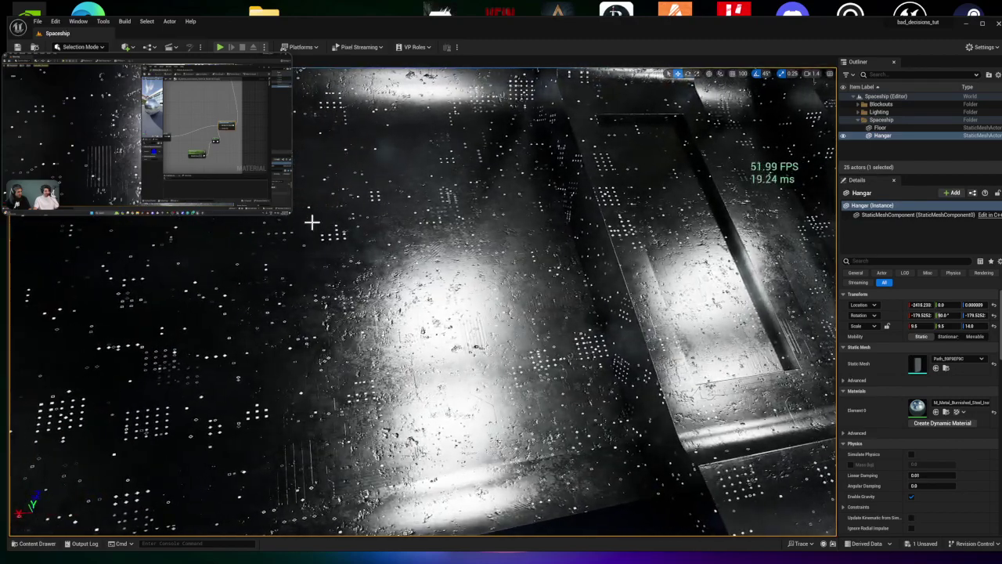
mouse_move(286, 212)
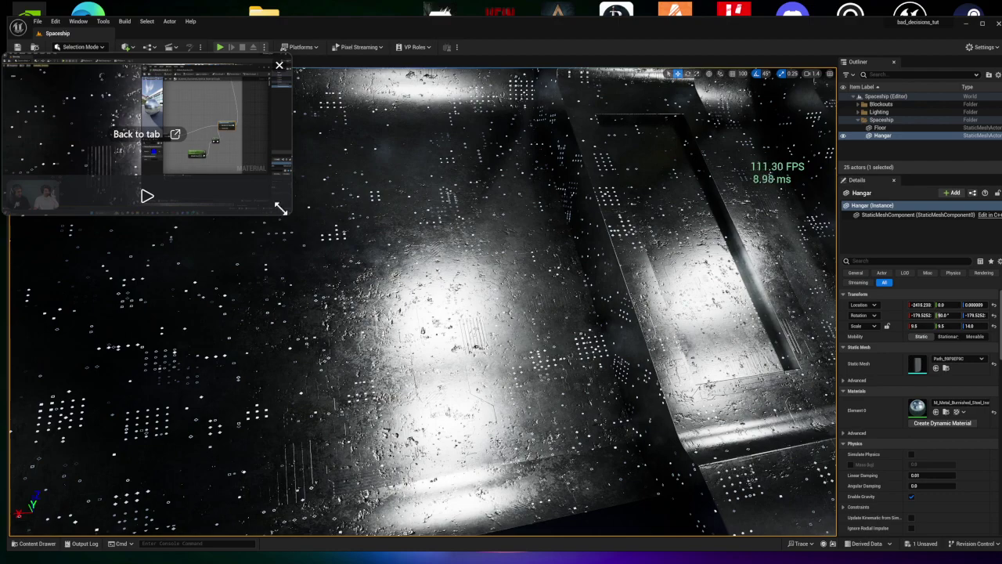
drag(283, 210, 479, 350)
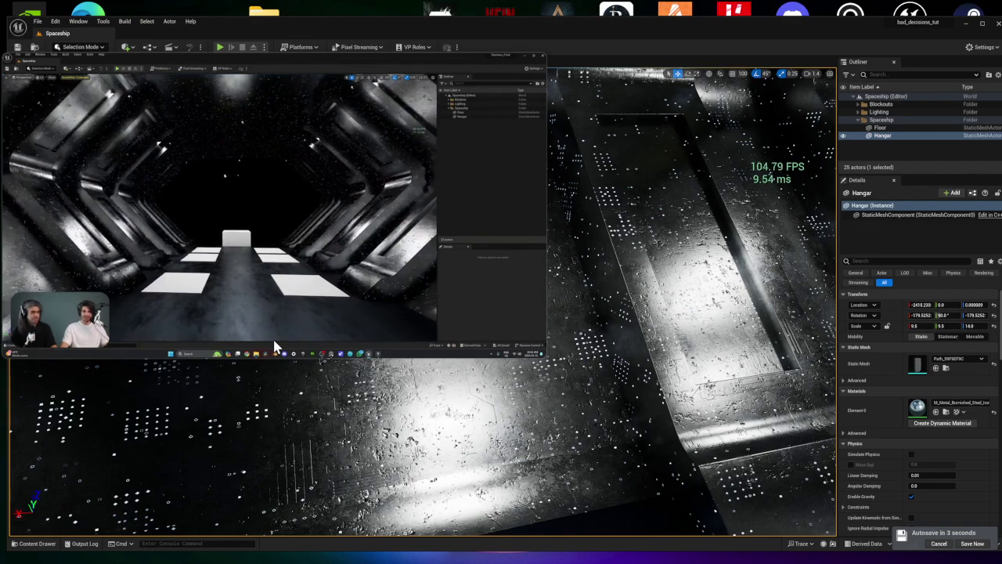
mouse_move(274, 345)
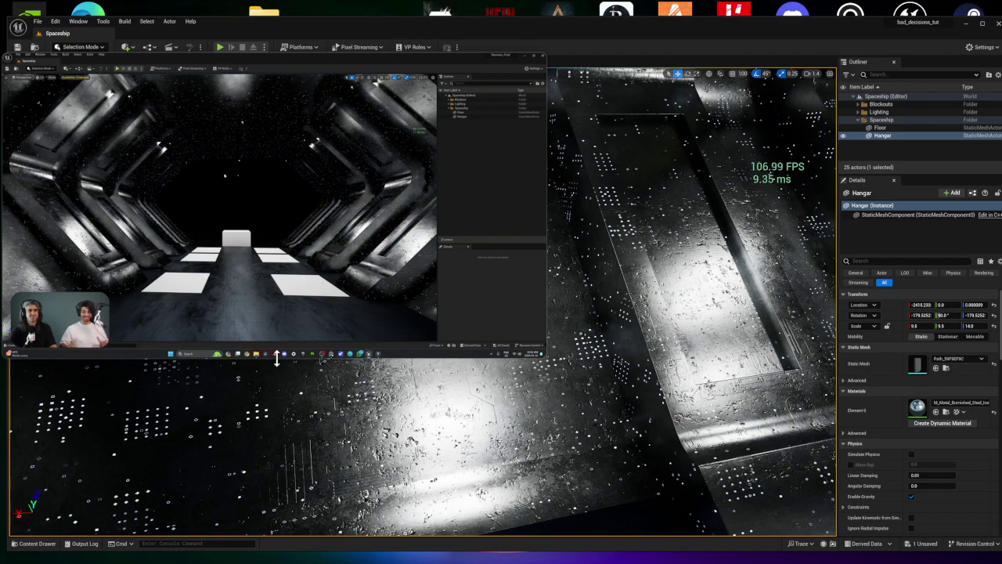
mouse_move(164, 199)
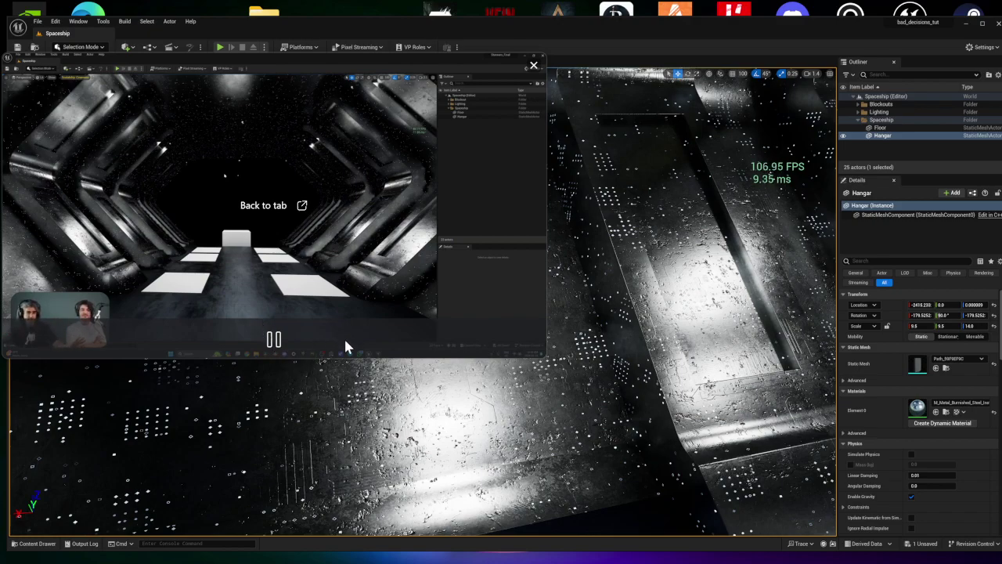
click(274, 339)
click(276, 338)
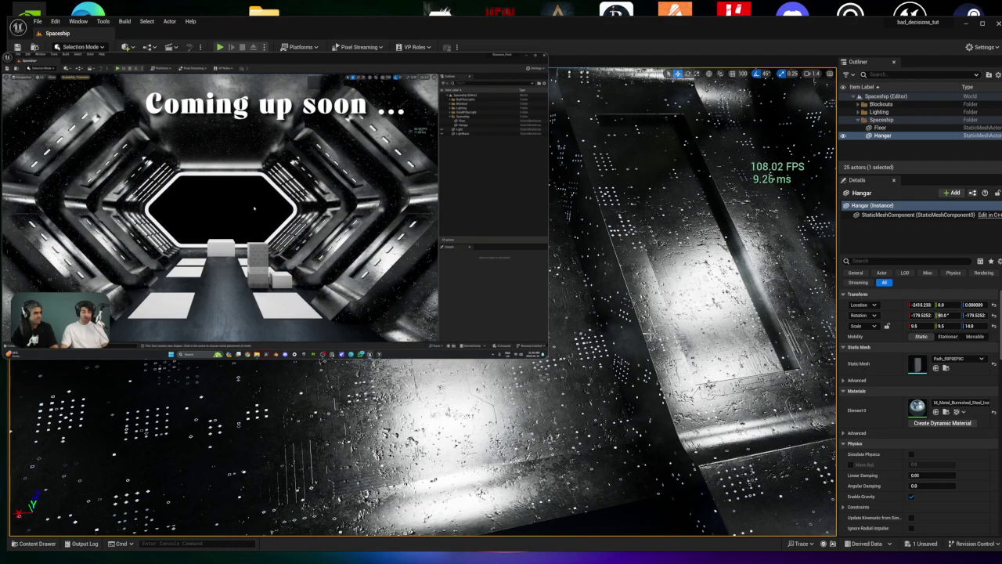
- Close the floating reference video and save the unsaved M_Metal_Burnished_Steel material
click(536, 66)
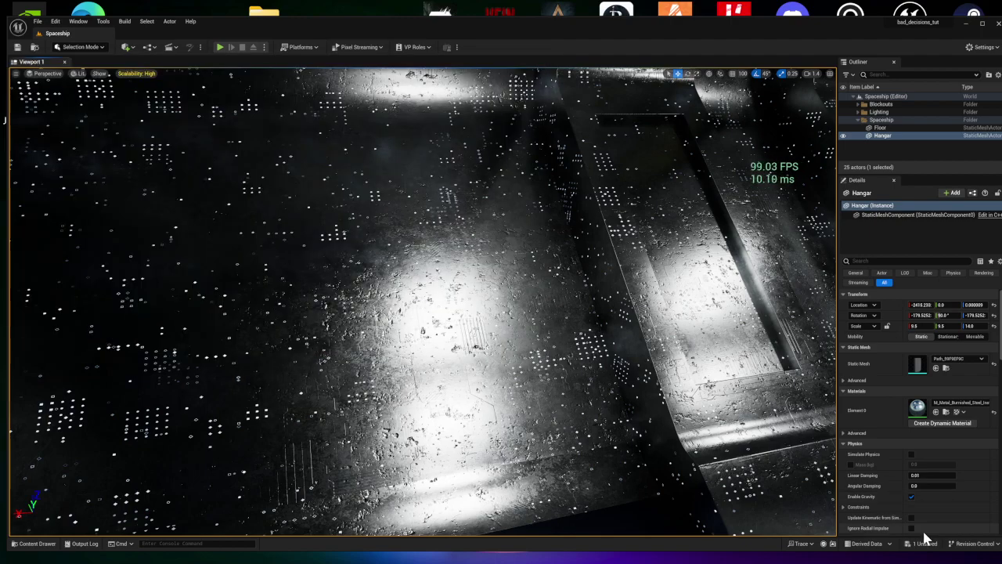
click(921, 543)
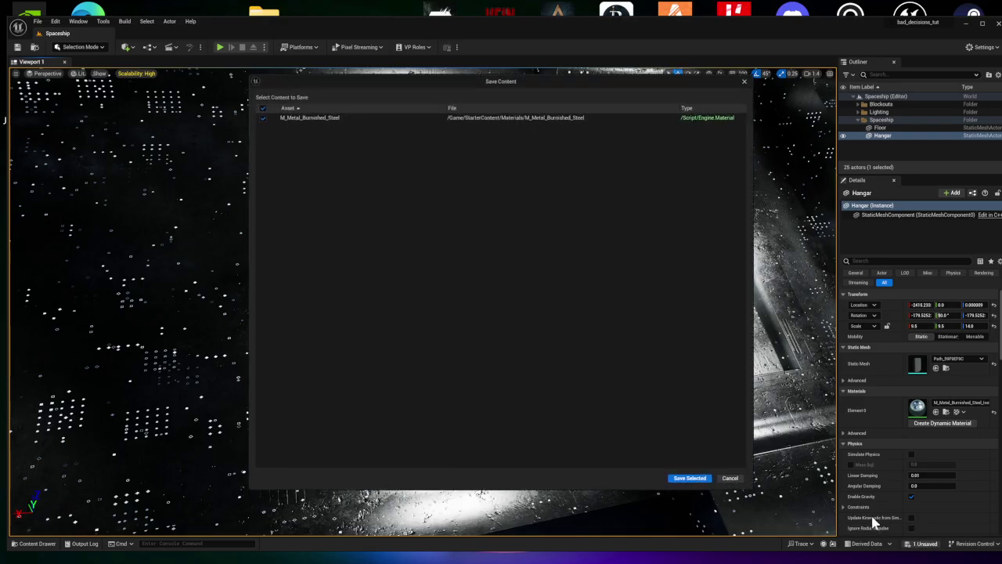
click(690, 477)
- View the length of the hangar interior from its centre, and switch to OBS
right_drag(690, 478, 690, 478)
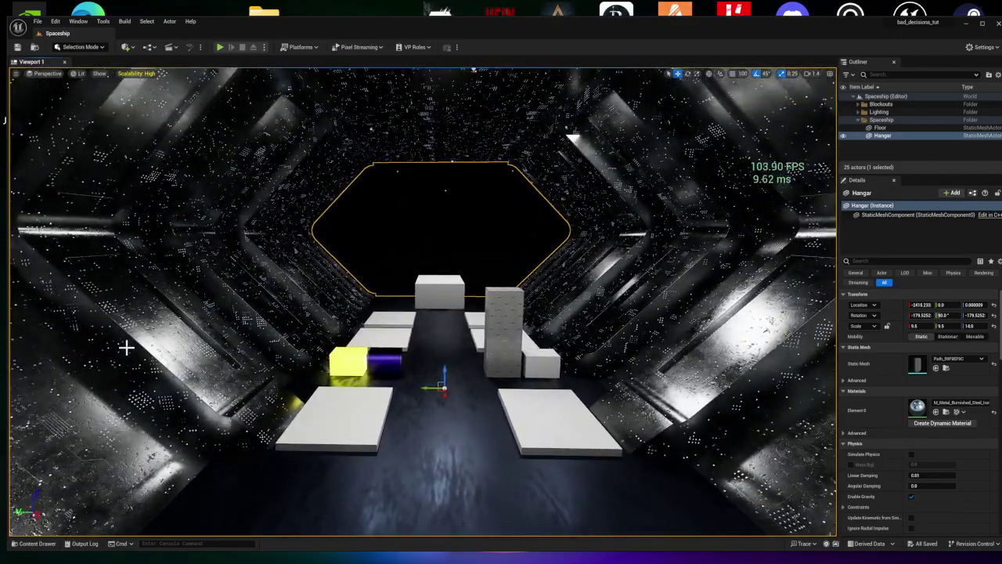
right_drag(599, 320, 599, 320)
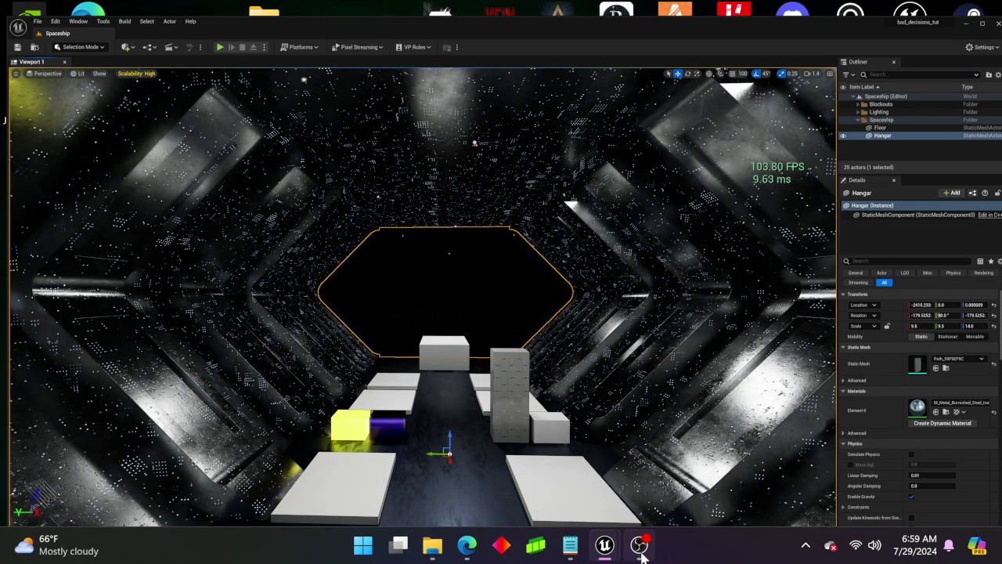
click(640, 544)
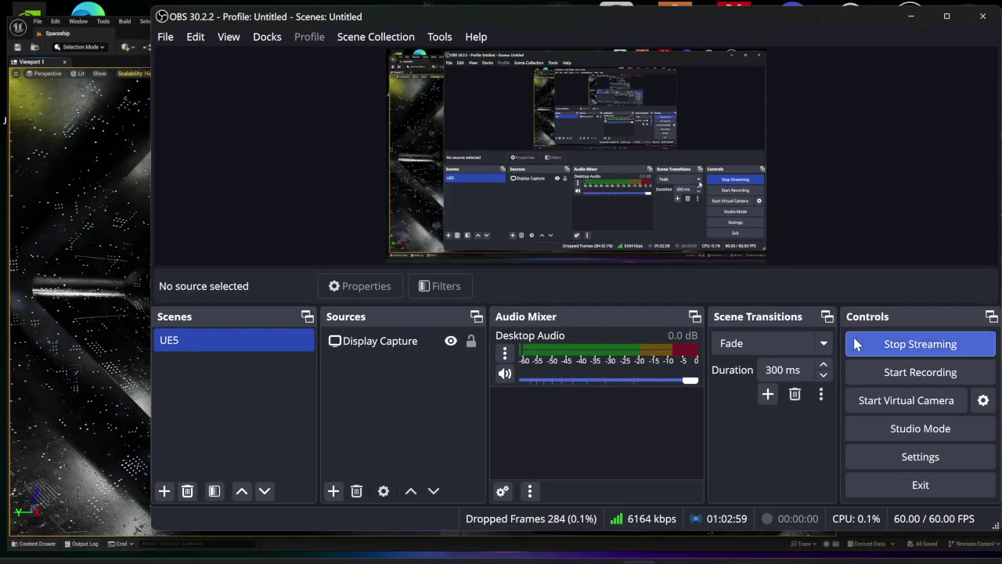